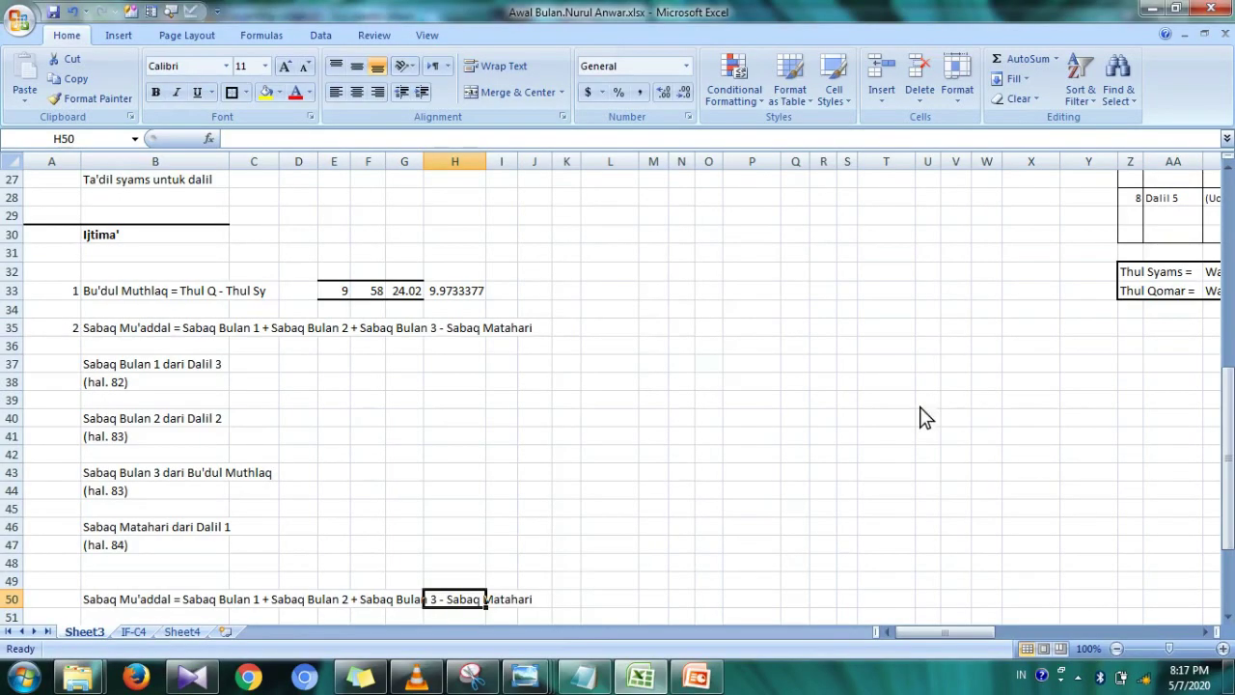
- Put the screen recorder window away to uncover the worksheet
left_click(425, 677)
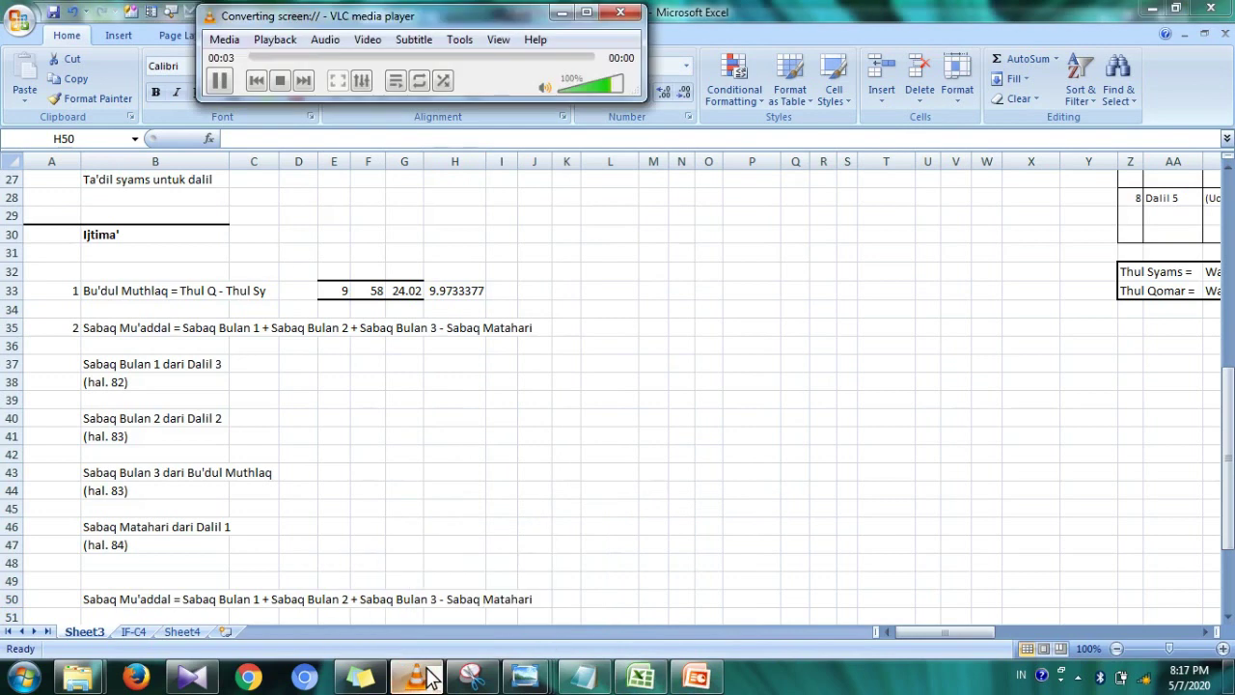
left_click(425, 678)
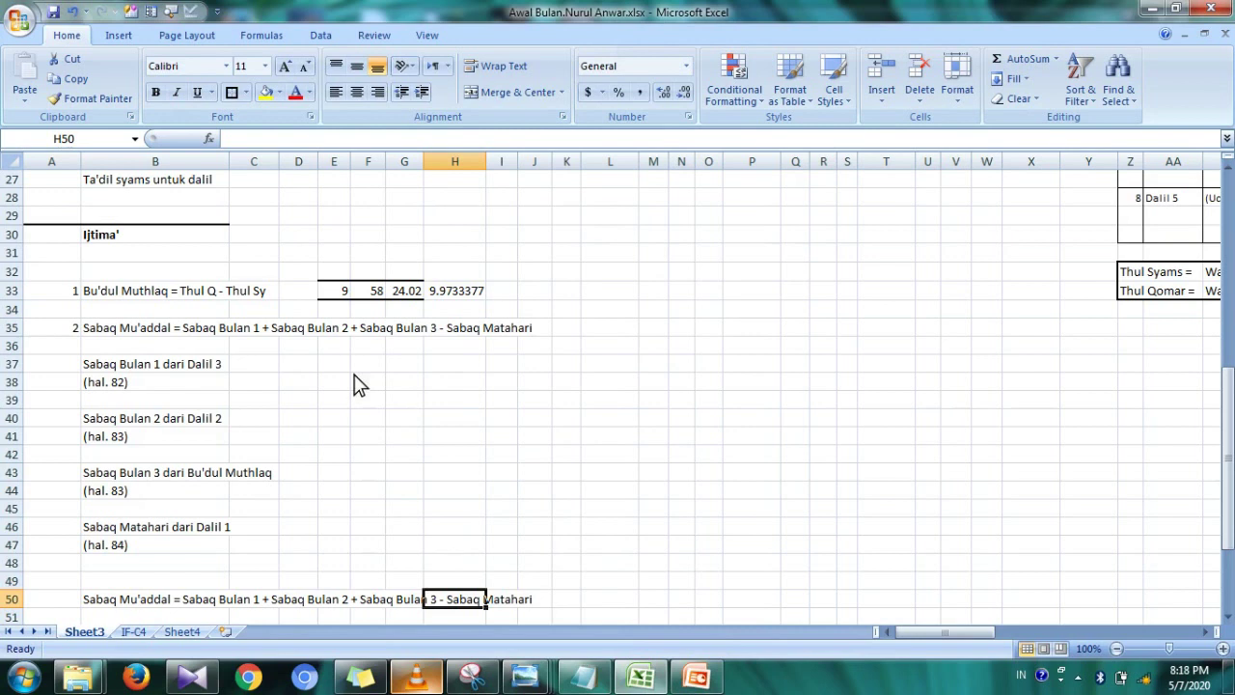
left_click_drag(1228, 442, 1229, 439)
- Set C37 to =AD22 so Sabaq Bulan 1 dari Dalil 3 shows 29.9309
left_click(228, 373)
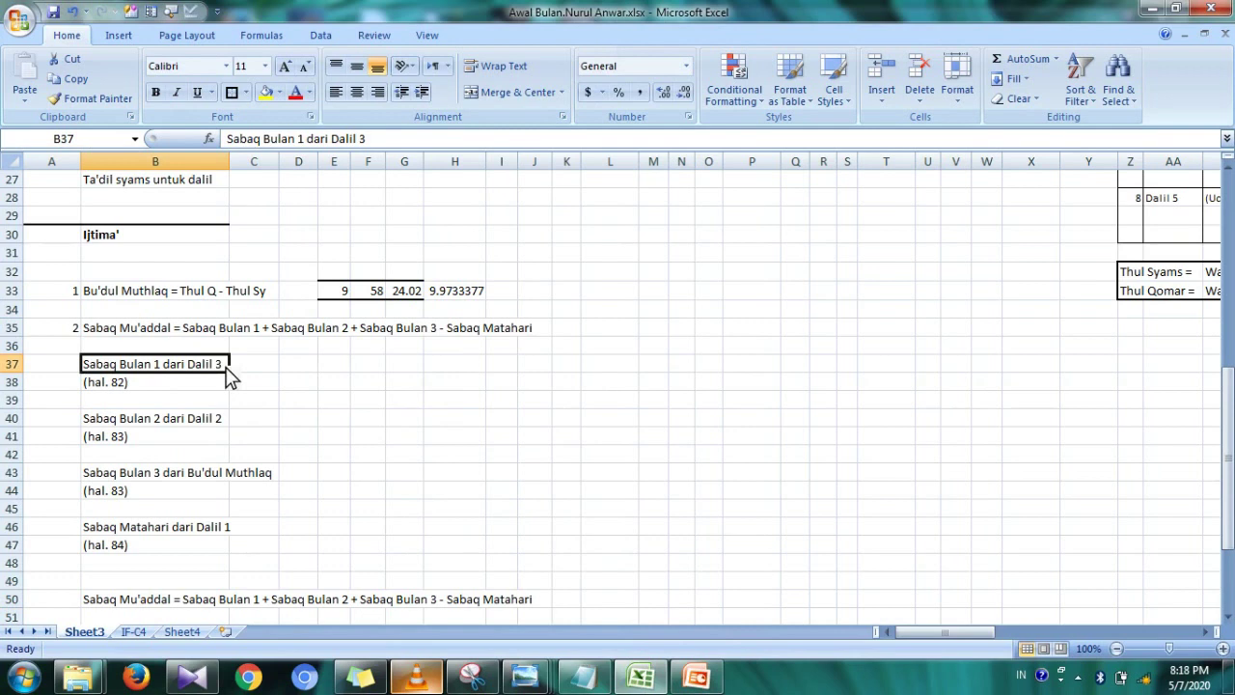
left_click(258, 375)
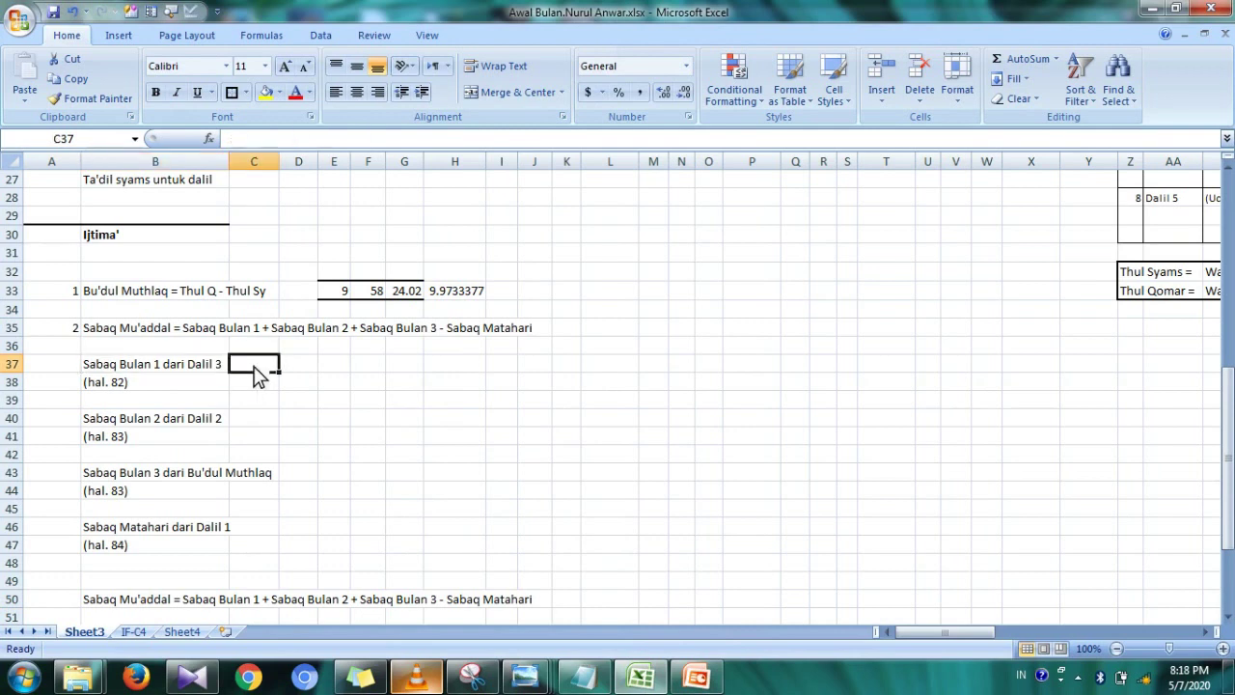
type("=")
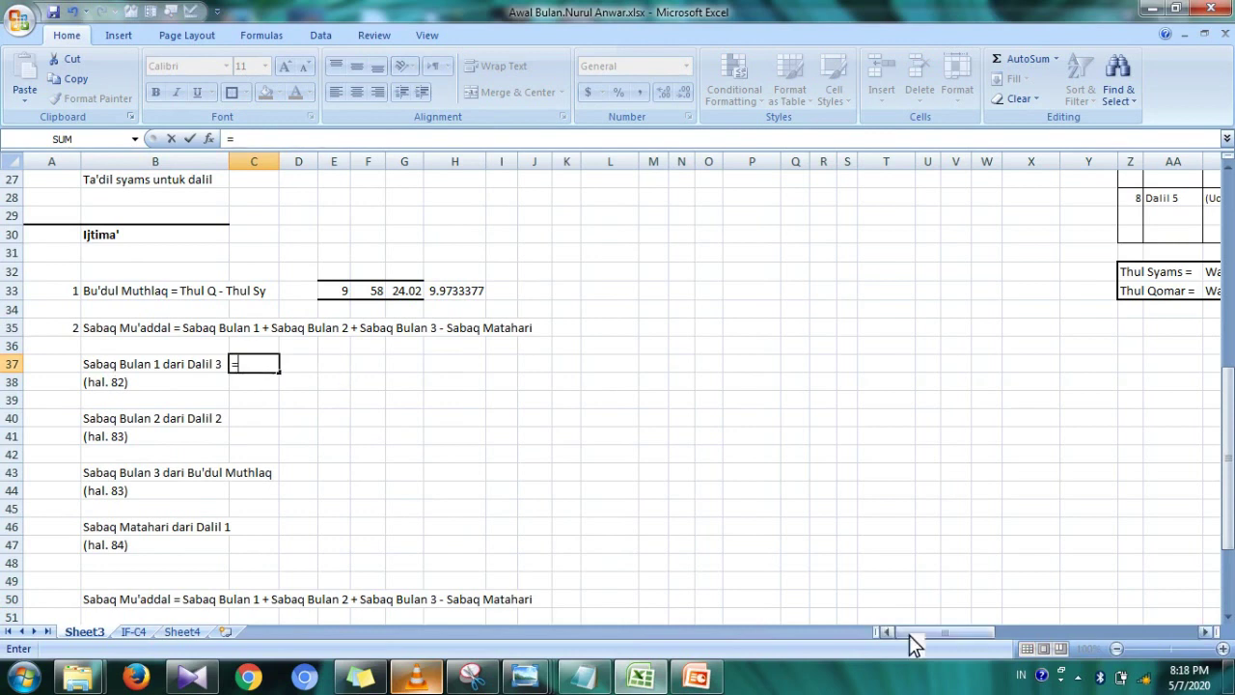
left_click_drag(909, 633, 1052, 633)
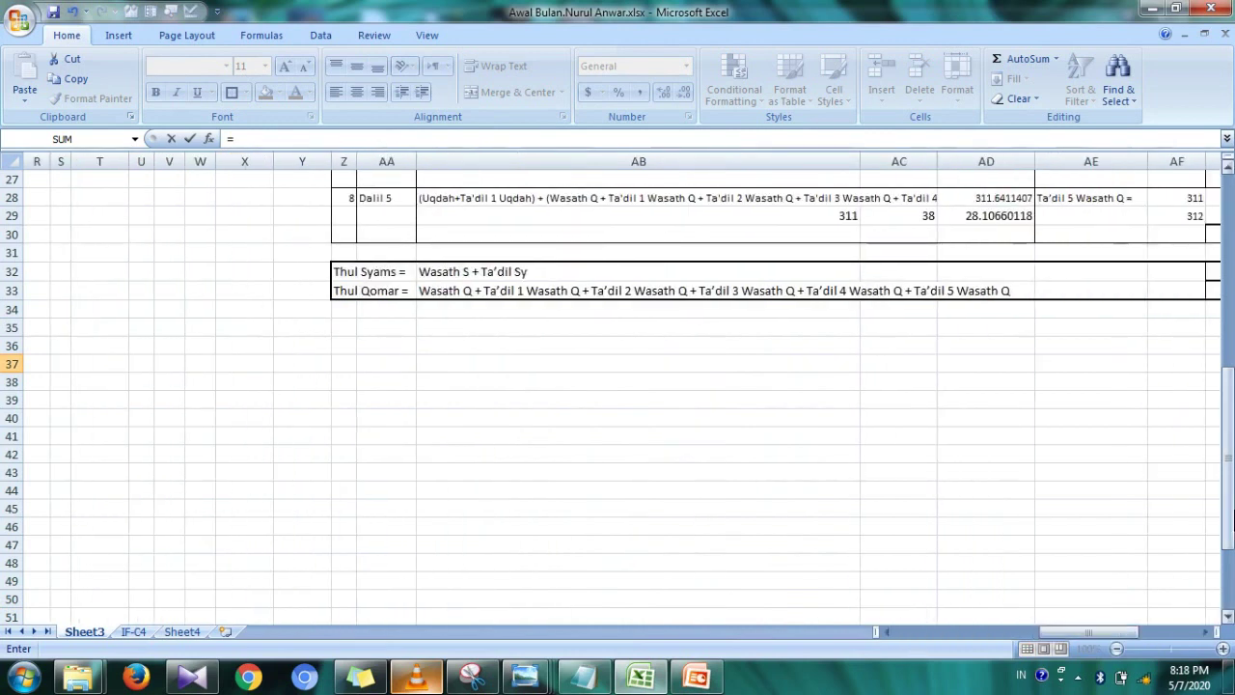
left_click_drag(1228, 521, 1228, 509)
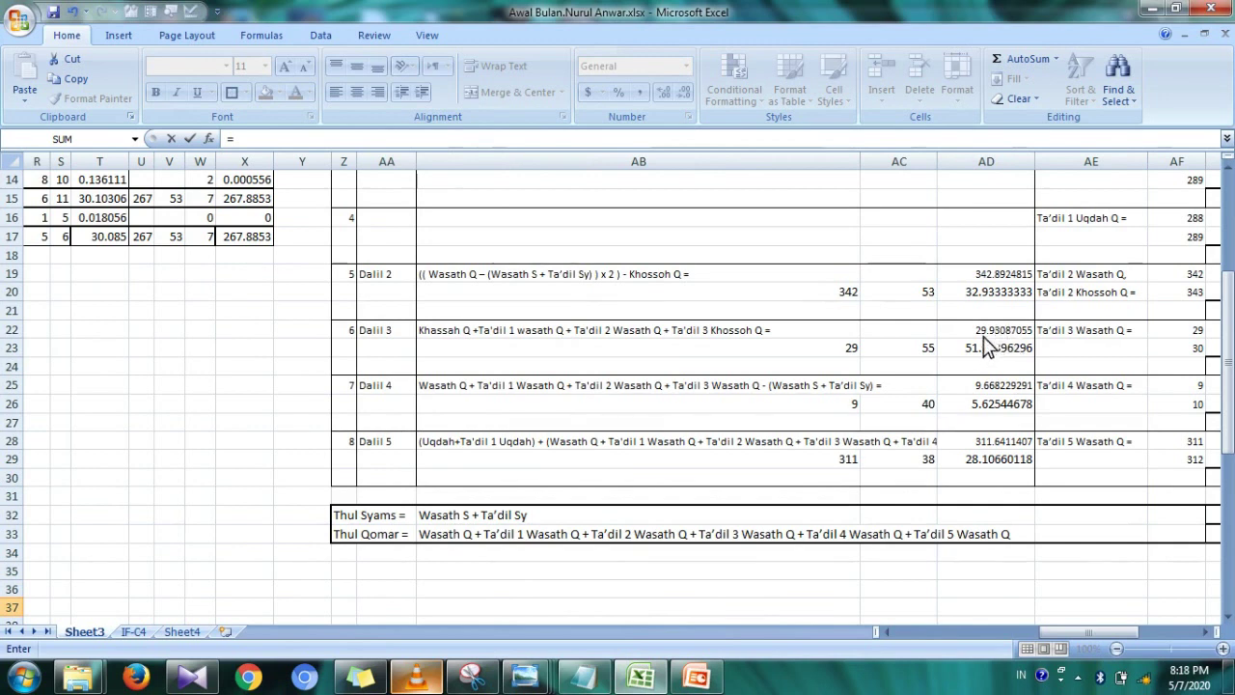
left_click(1006, 330)
key("Return")
key("Left")
key("Left")
key("Right")
key("Right")
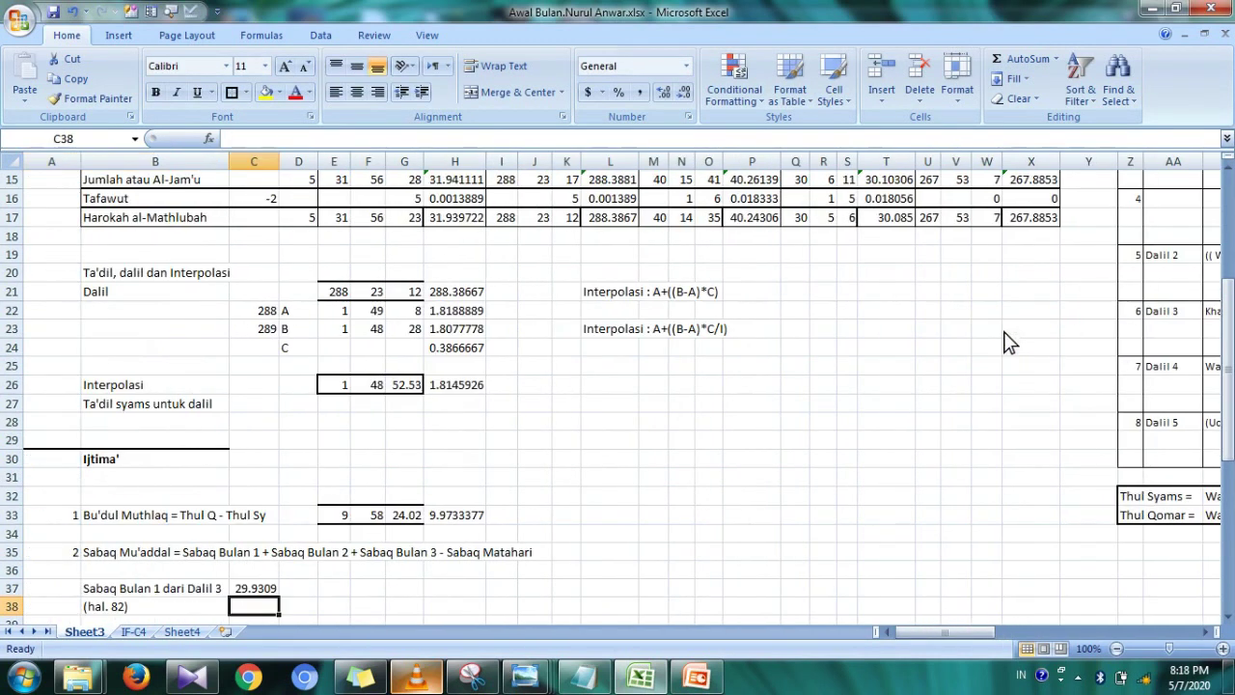
key("Up")
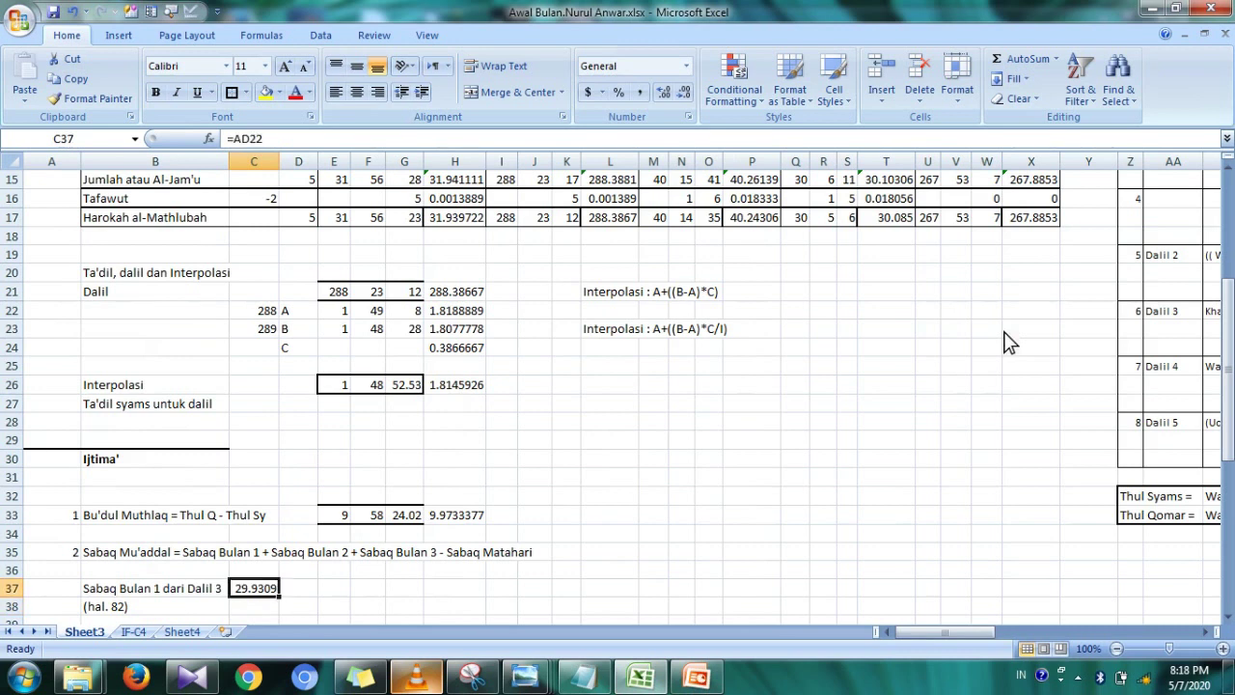
key("Right")
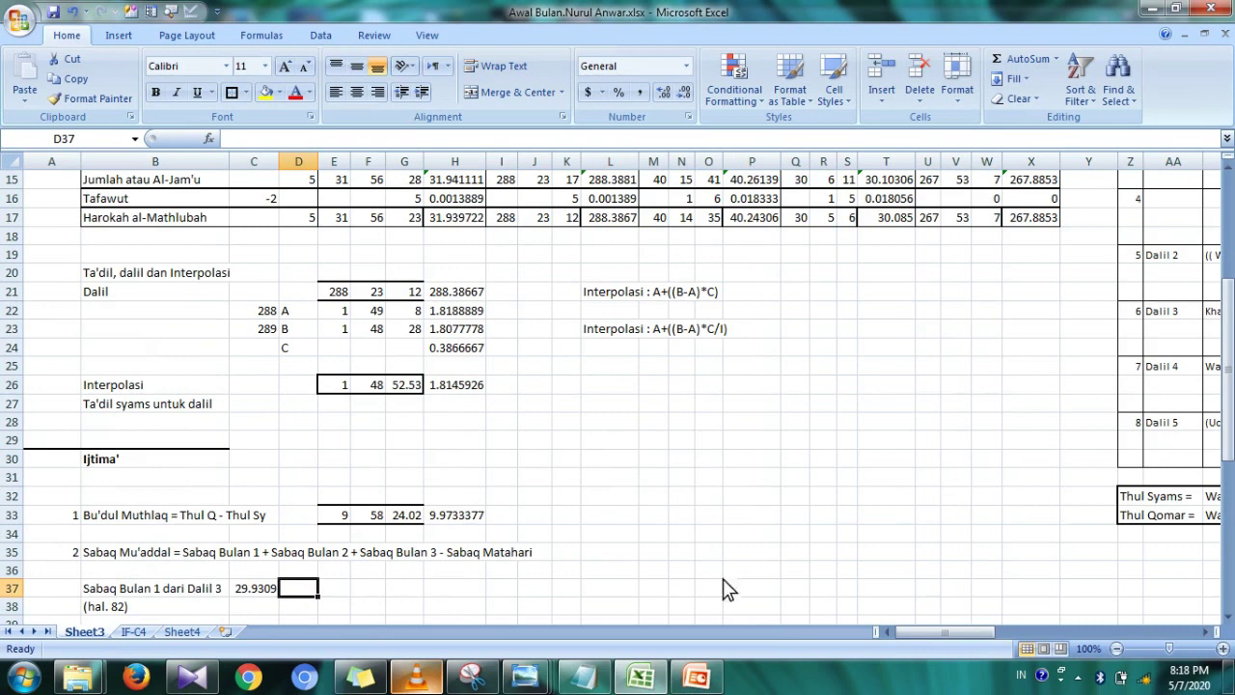
left_click(544, 675)
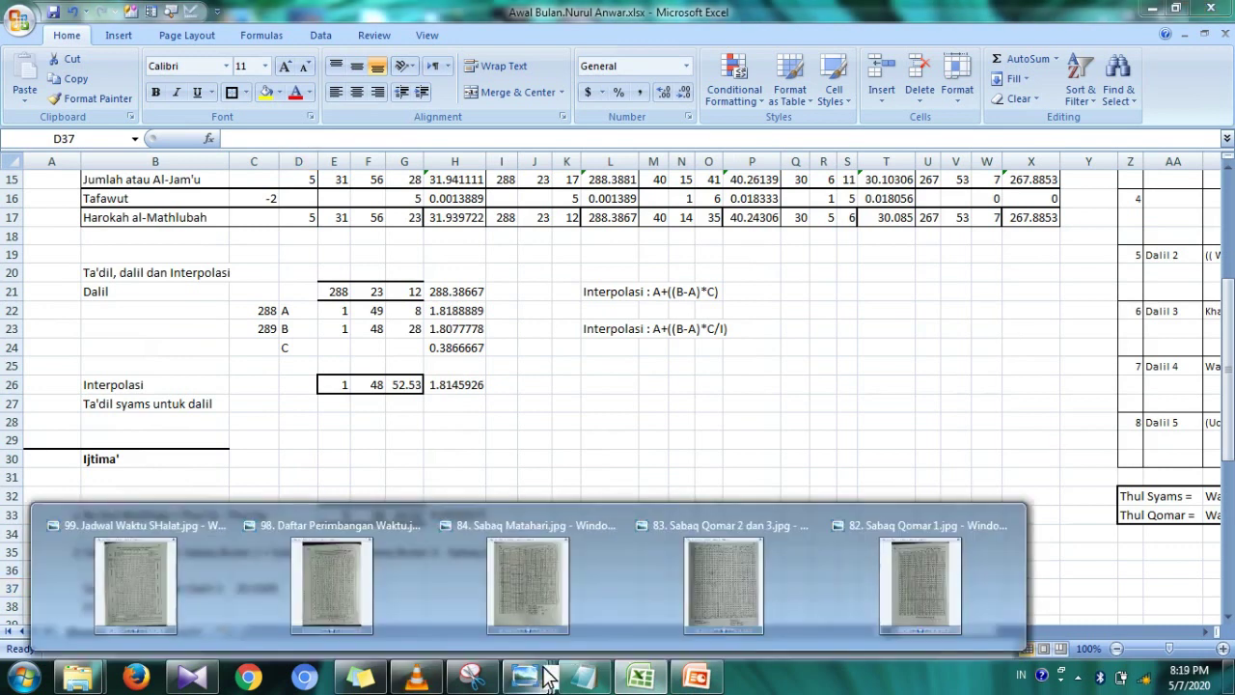
- Open the 82. Sabaq Qomar 1.jpg scan, move it aside and zoom into the table
left_click(907, 548)
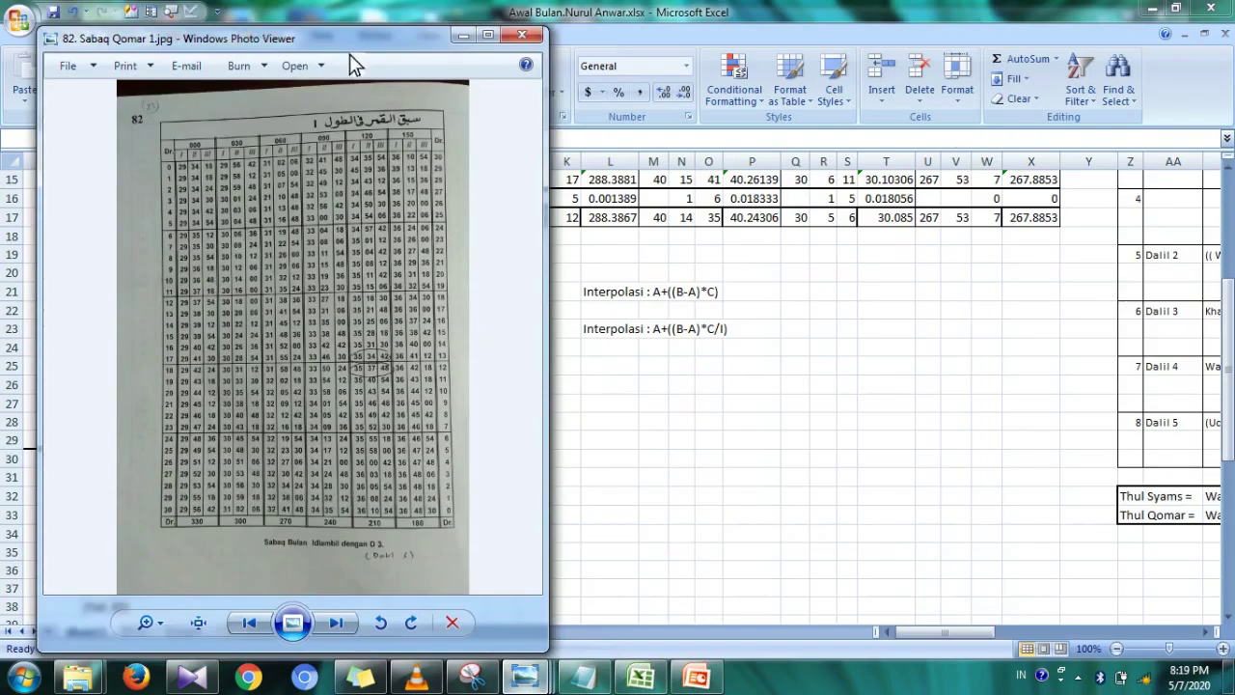
left_click_drag(350, 46, 696, 48)
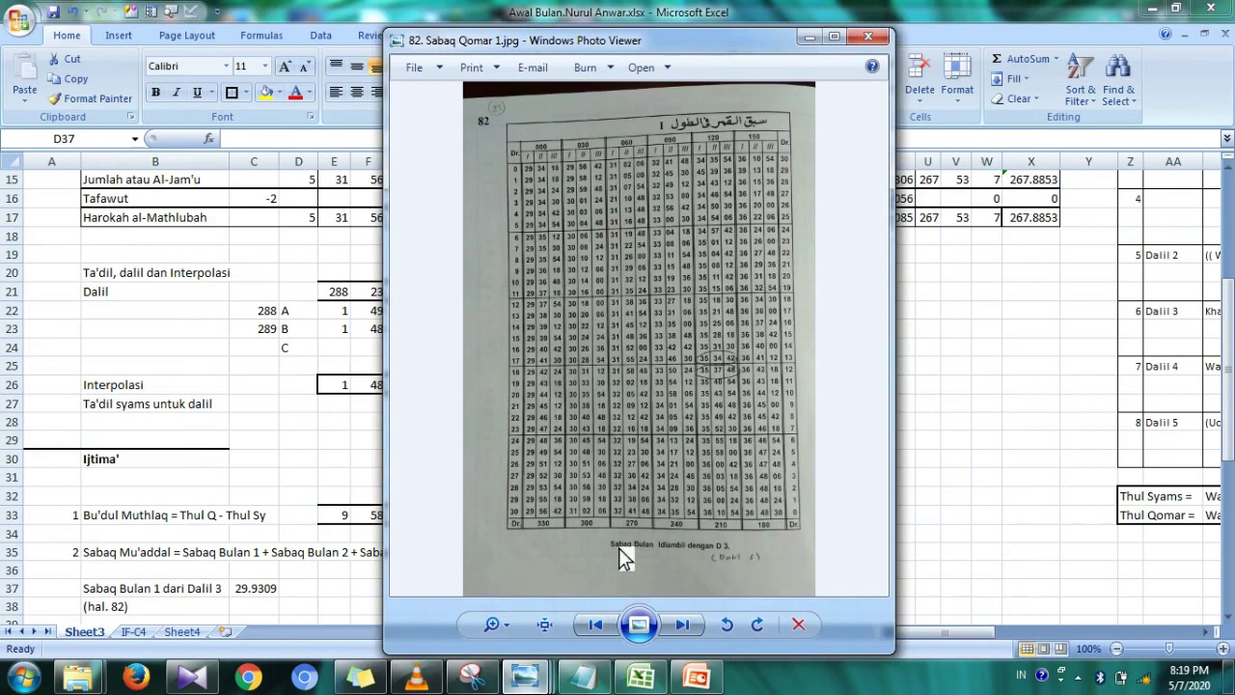
left_click(487, 629)
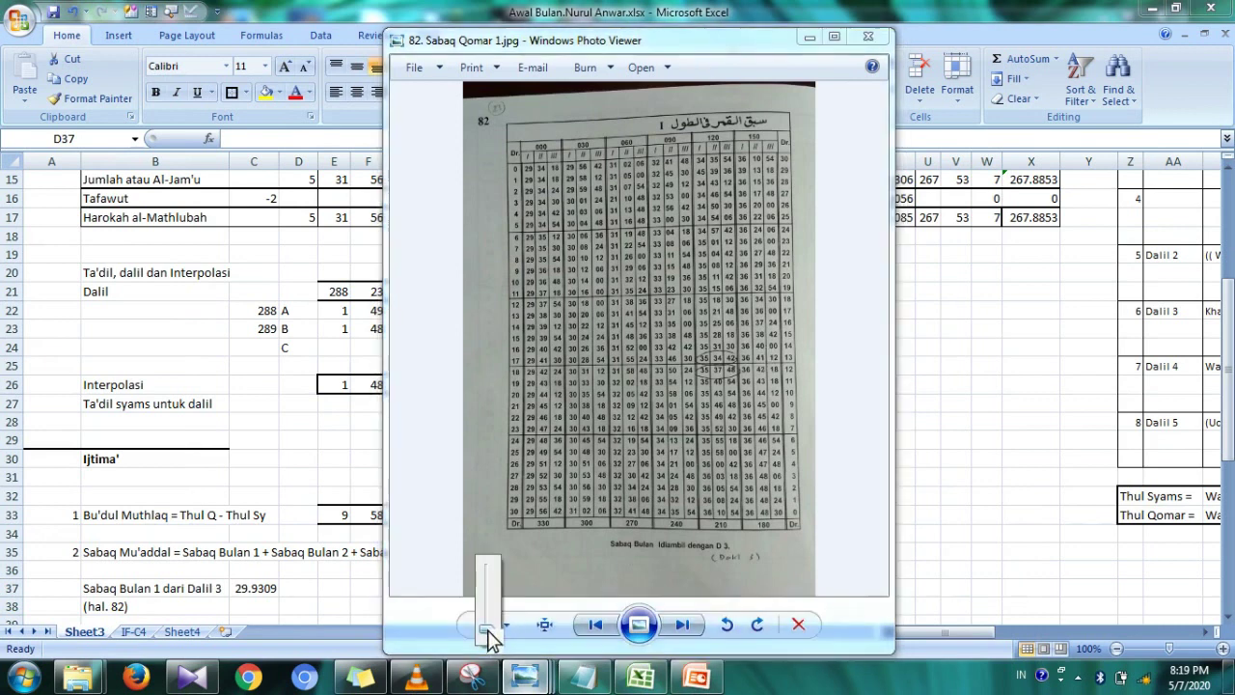
left_click_drag(489, 637, 491, 632)
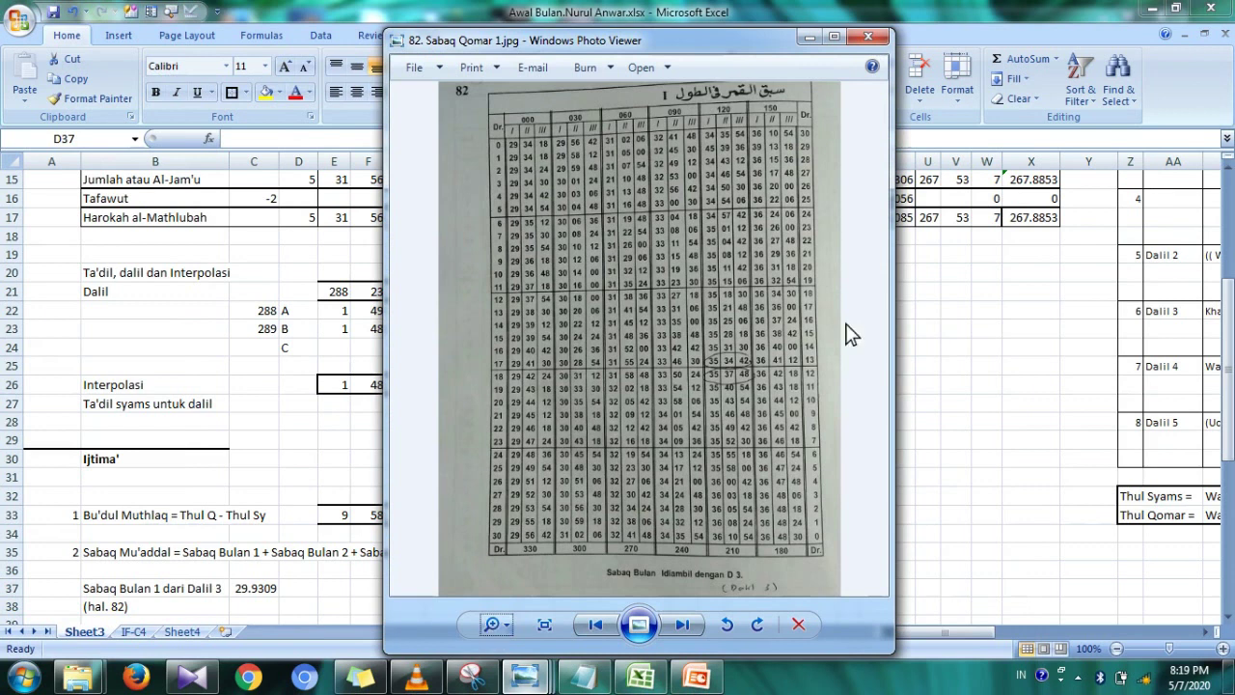
mouse_move(812, 384)
left_mouse_down()
mouse_move(810, 354)
mouse_move(811, 397)
left_mouse_up()
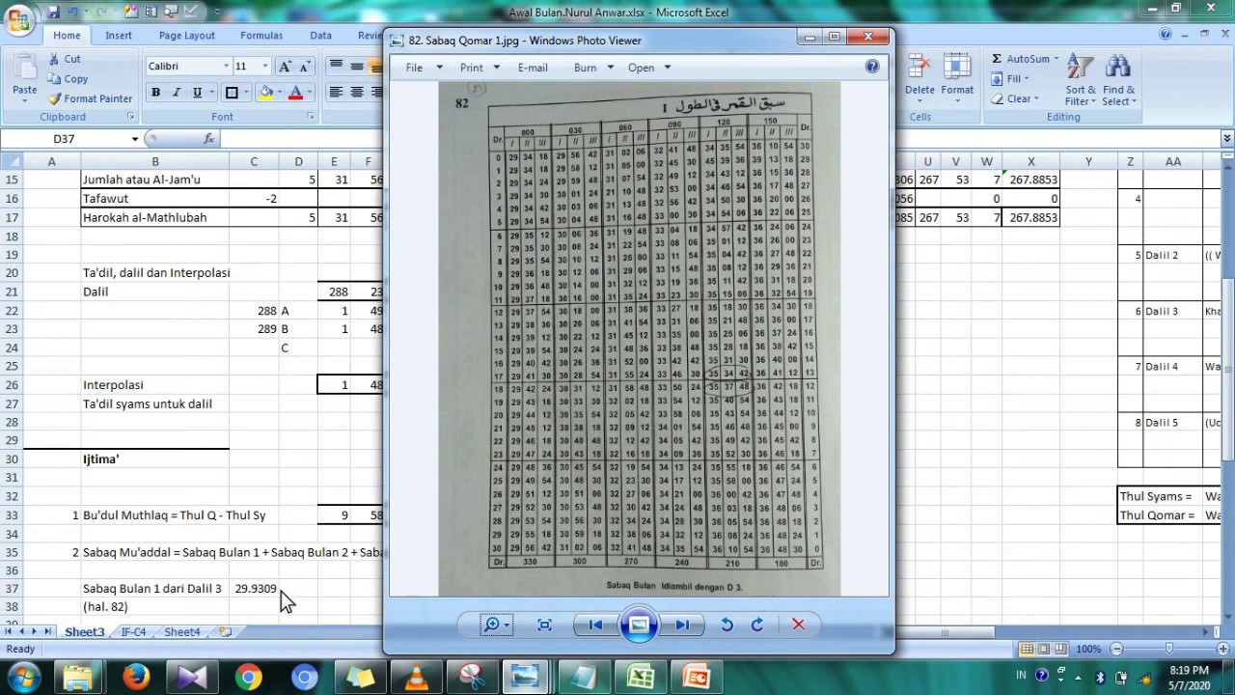
left_click(287, 596)
mouse_move(976, 636)
left_mouse_down()
mouse_move(1135, 642)
mouse_move(1189, 621)
left_mouse_up()
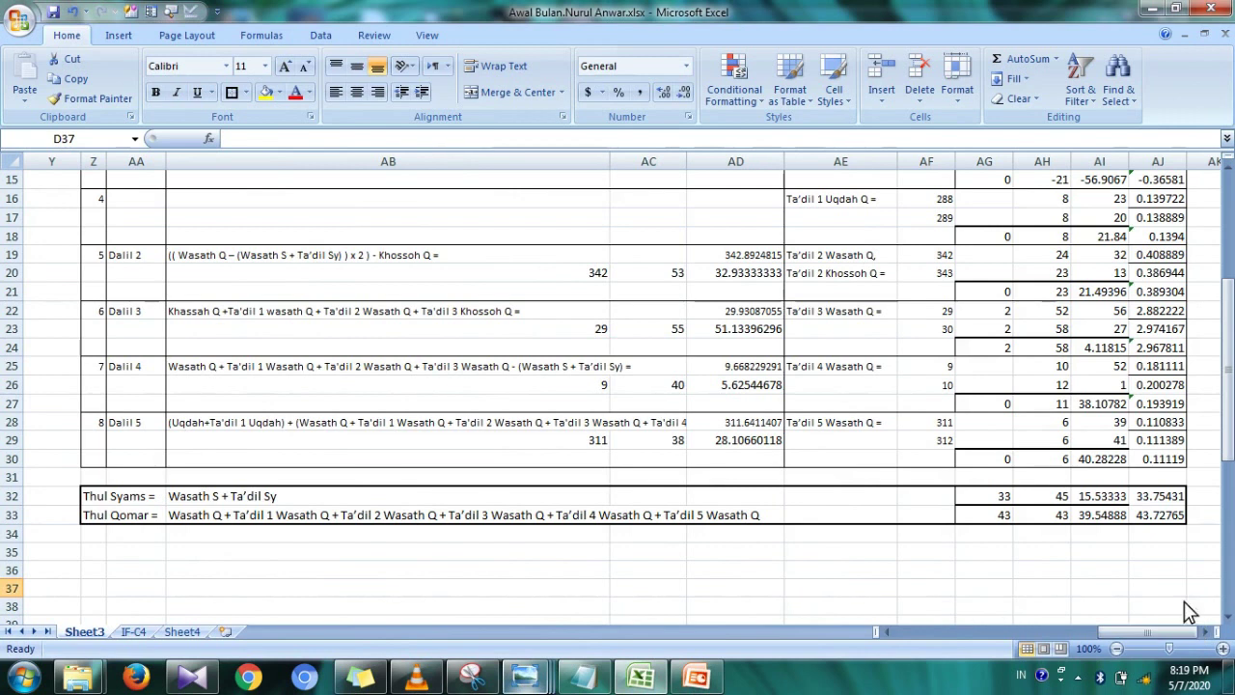
- Fill D37:D38 with =ROUNDDOWN(C37,0) and =ROUNDUP(C37,0), giving 29 and 30
left_click_drag(935, 309, 943, 338)
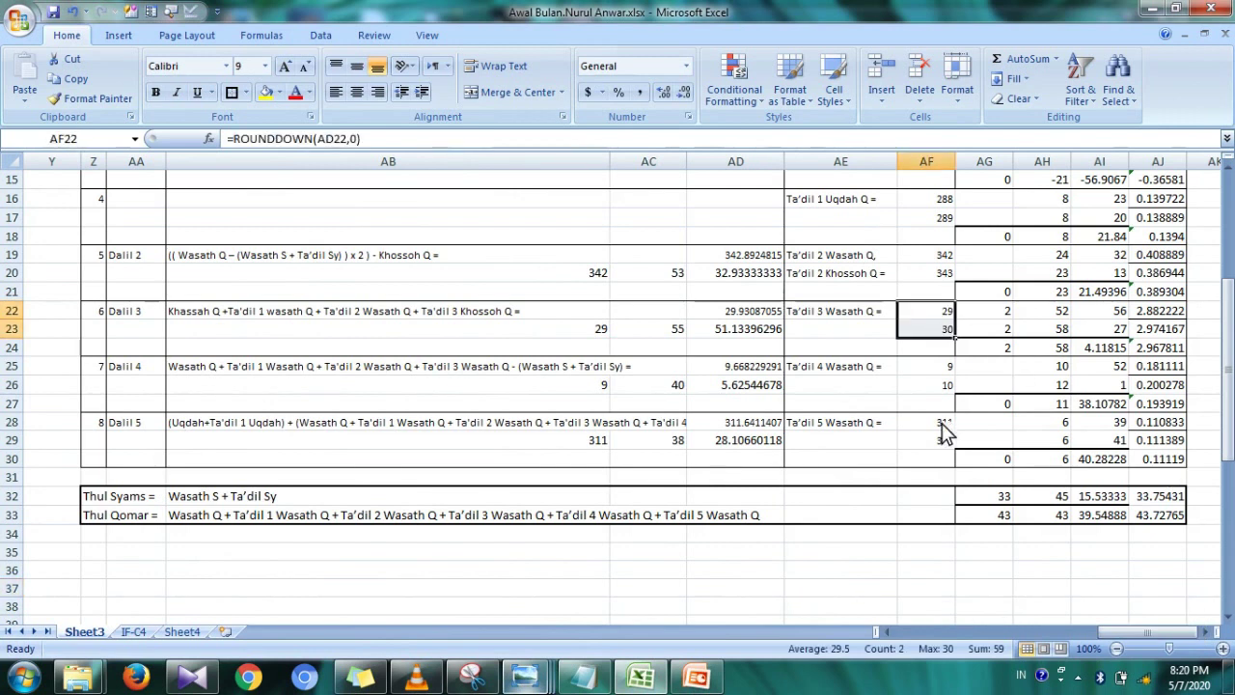
left_click_drag(943, 424, 944, 446)
key("ctrl+c")
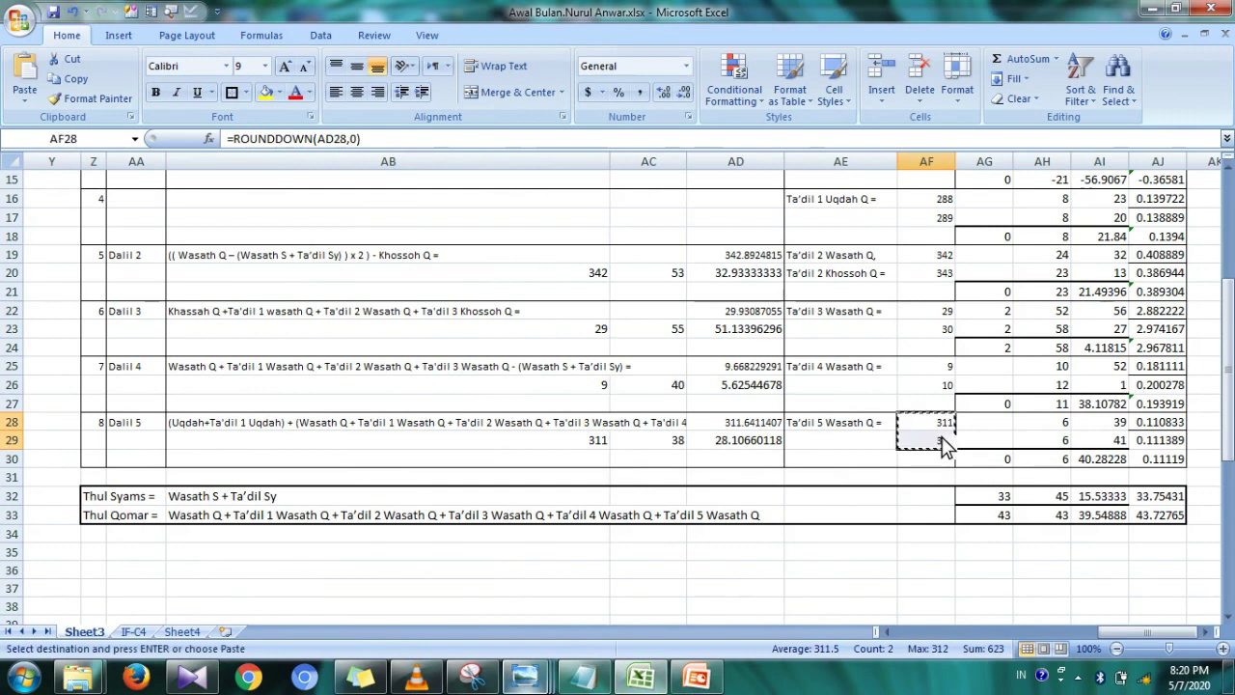
left_click_drag(1109, 632, 911, 637)
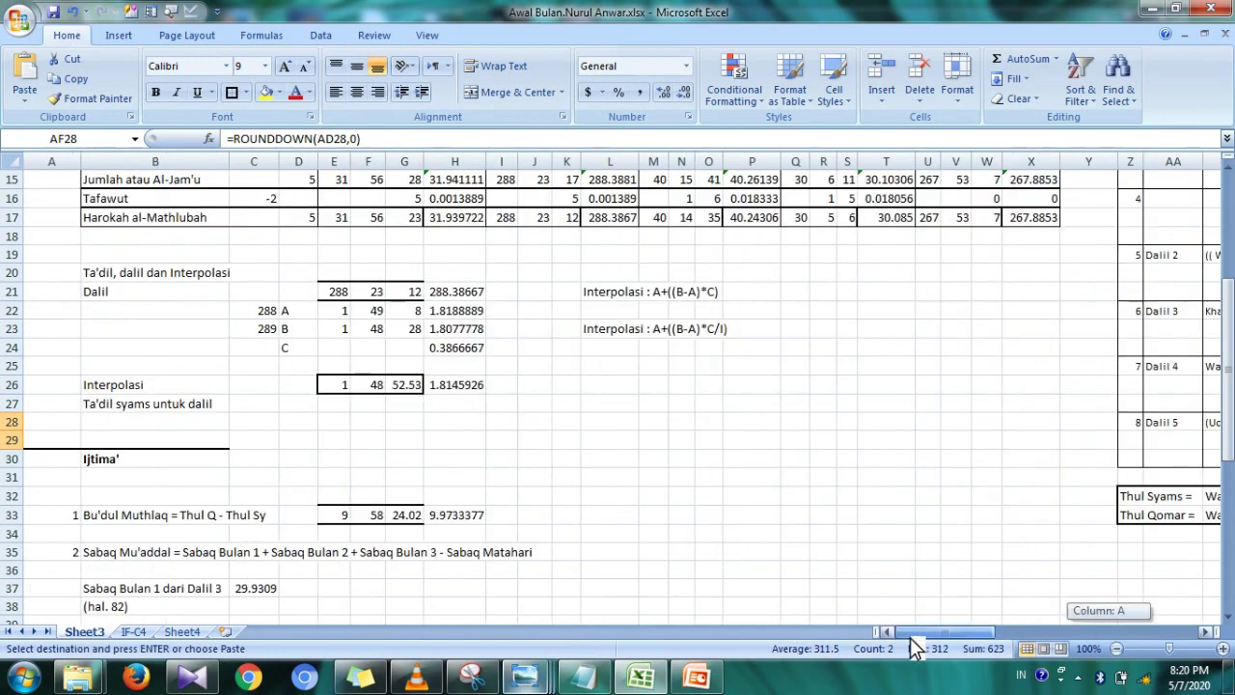
left_click(310, 593)
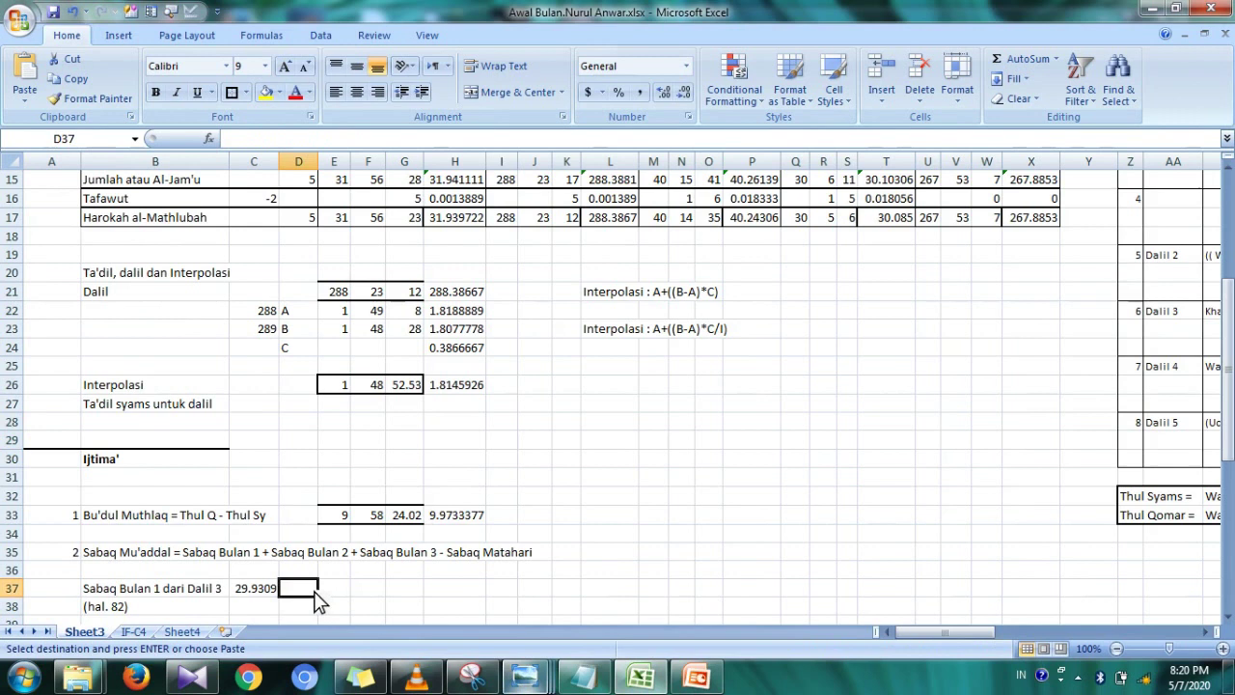
key("ctrl+v")
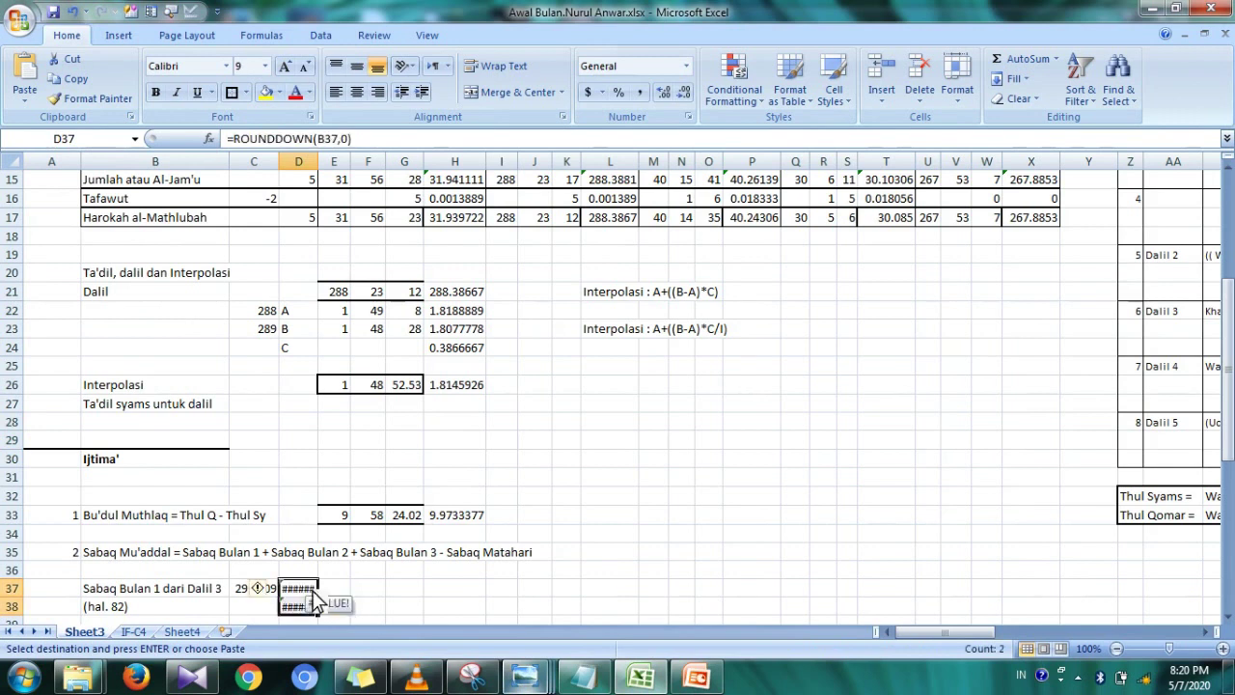
double_click(310, 593)
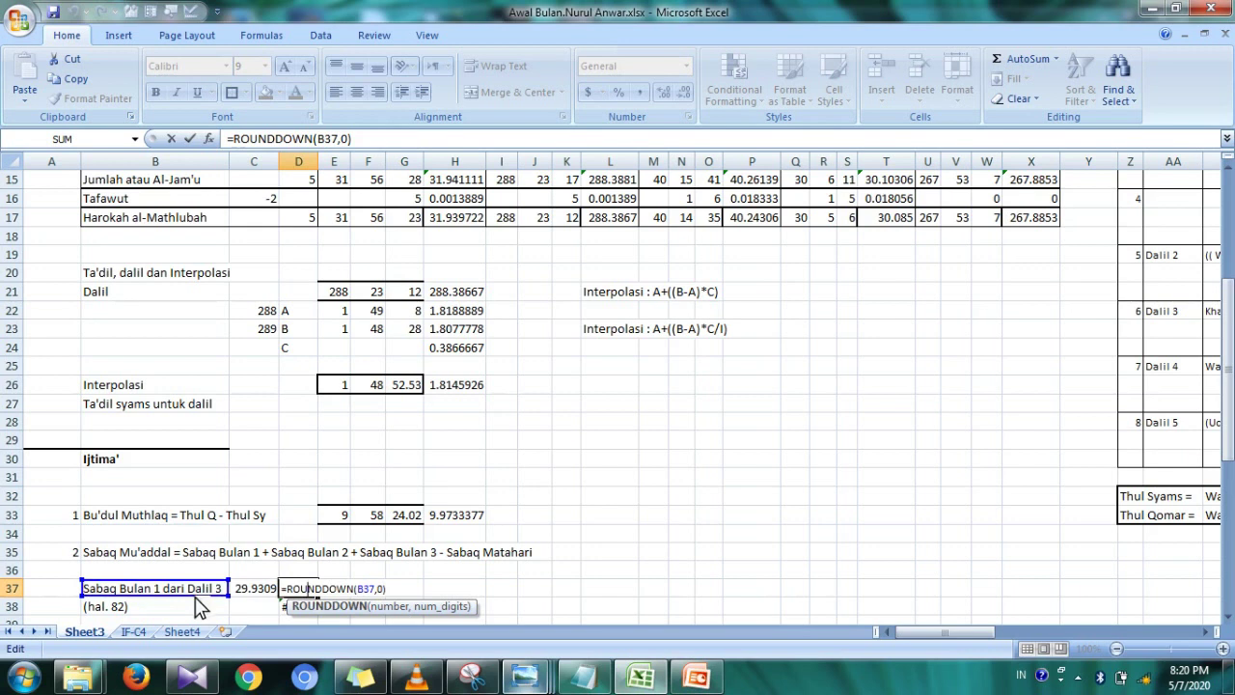
key("Return")
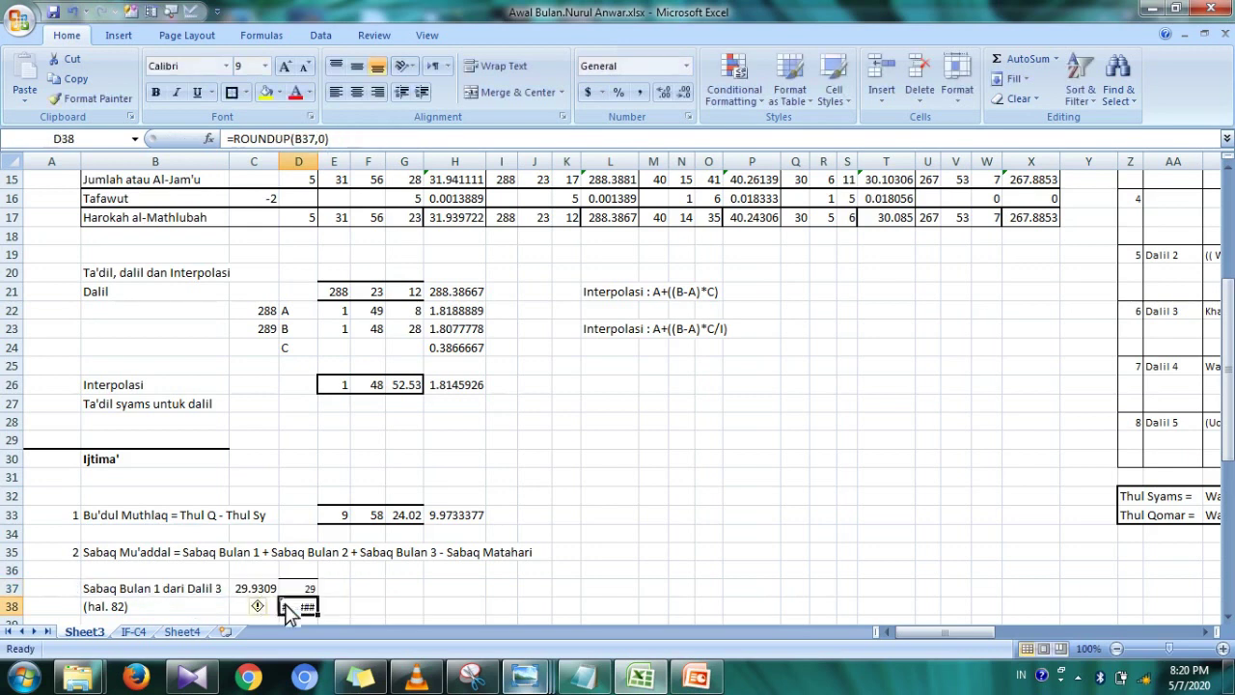
double_click(286, 608)
left_click_drag(224, 599, 244, 607)
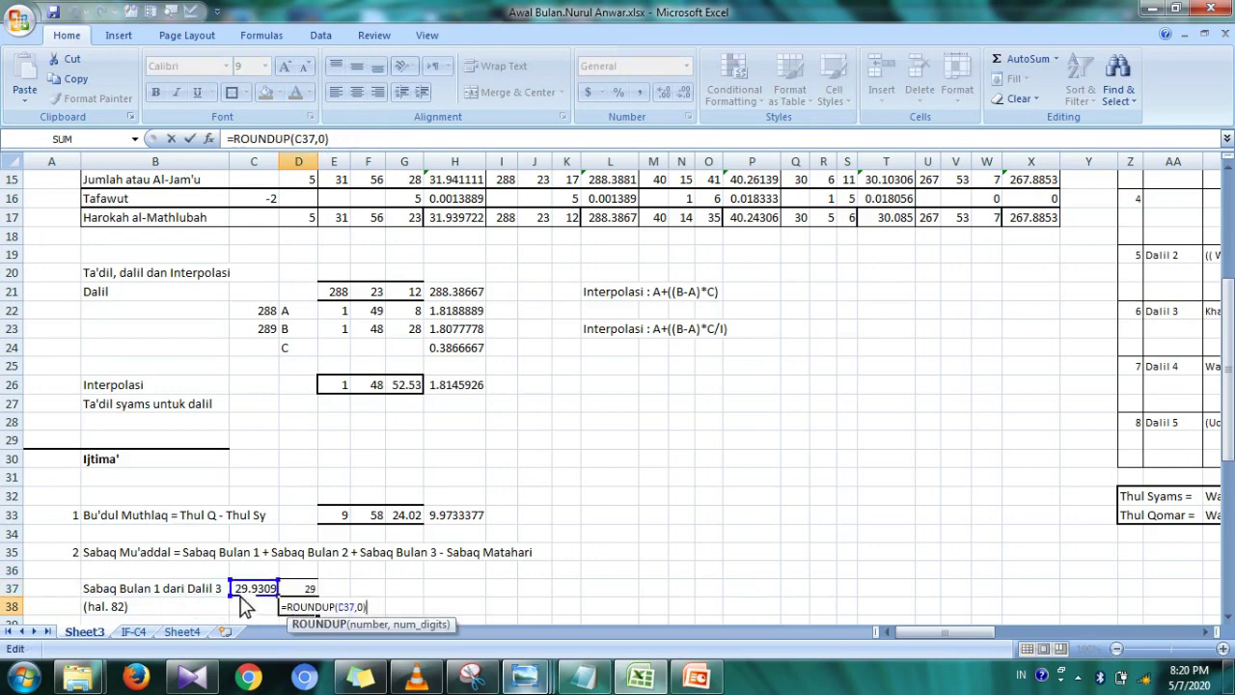
key("Return")
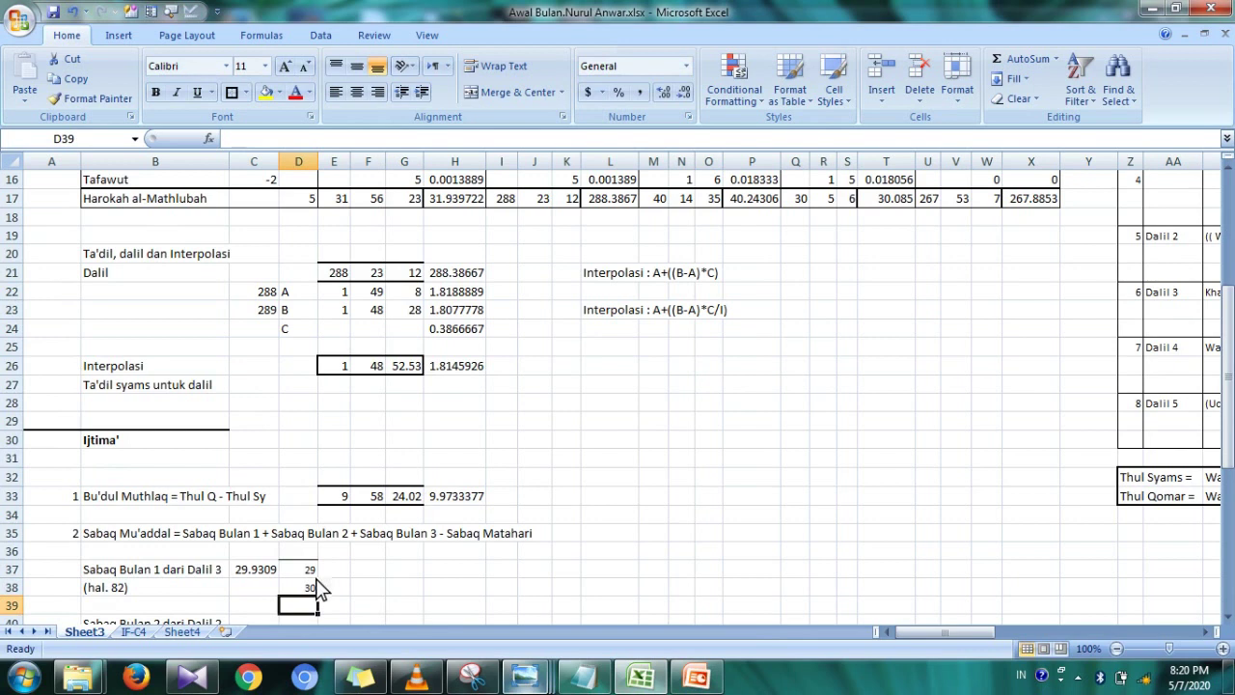
mouse_move(524, 677)
left_click(501, 346)
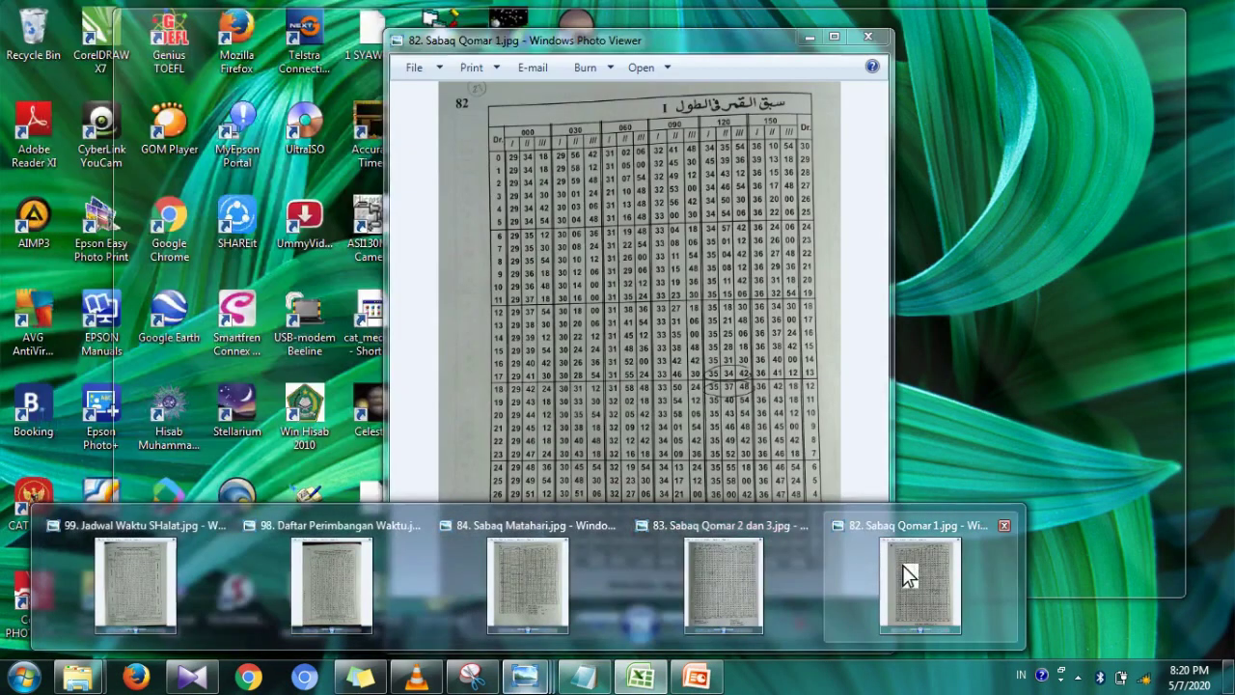
left_click(903, 565)
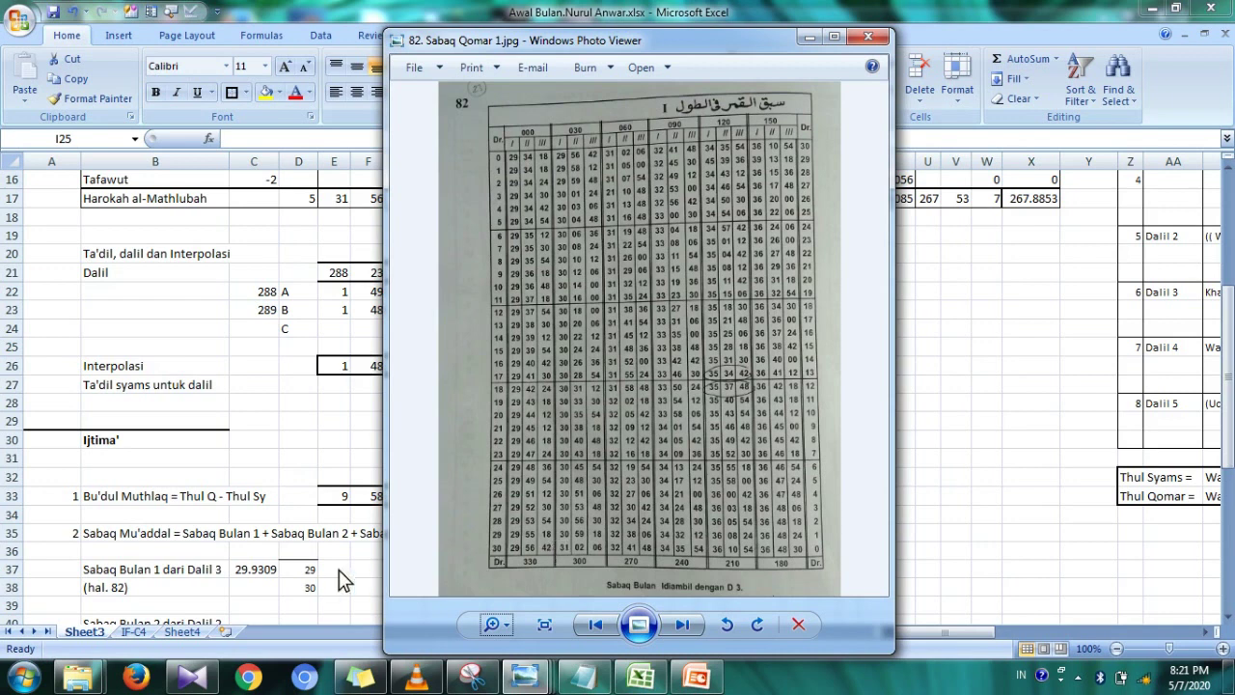
key("alt+Tab")
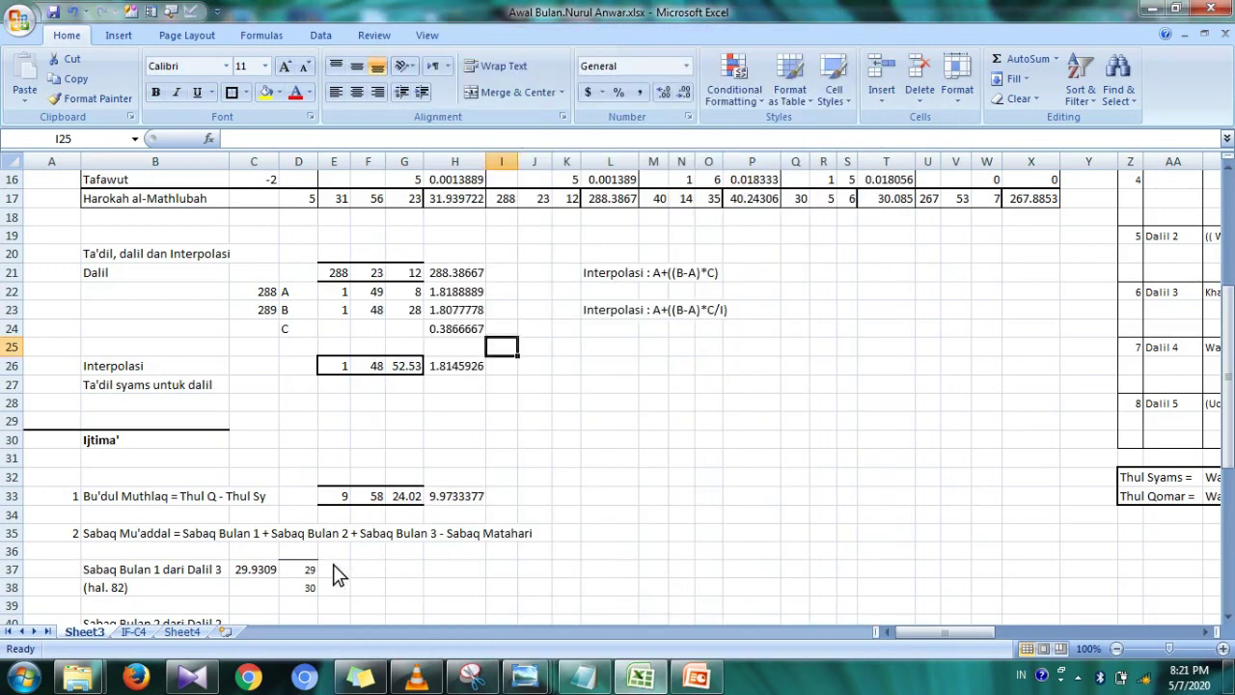
- Type the headers mnt, dtk and sawalis into E36:G36 and check the Sabaq Qomar 1 scan
left_click(338, 558)
type("mnt")
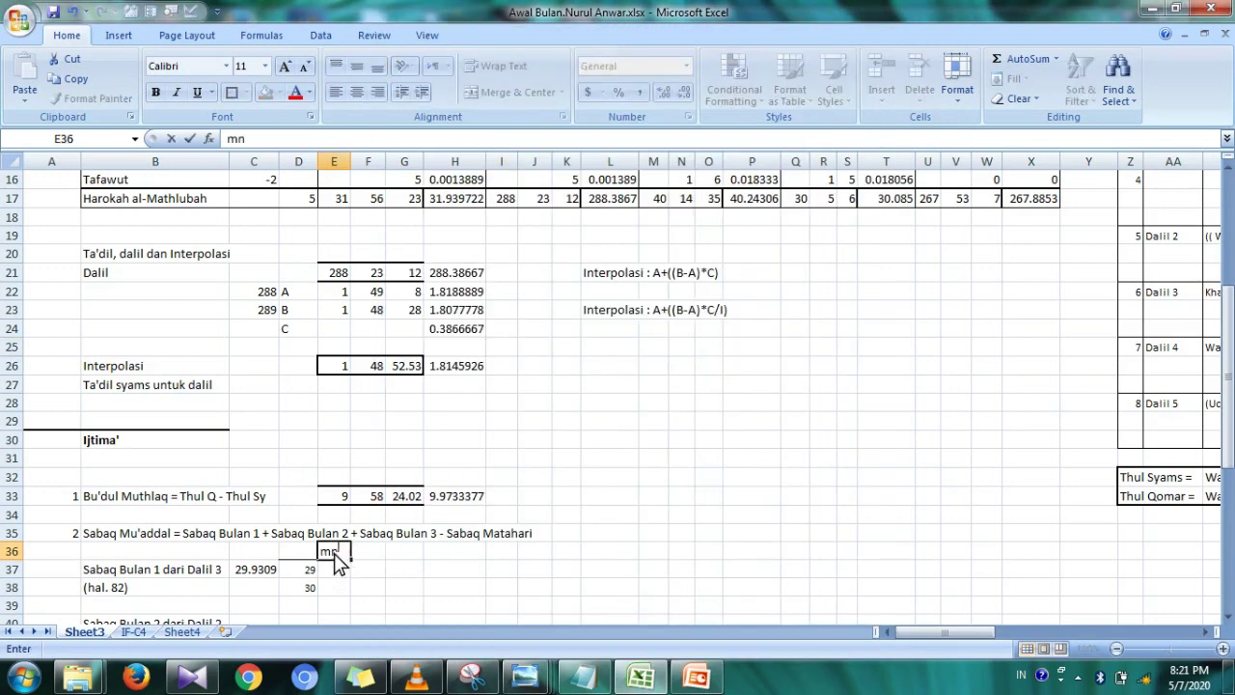
key("Tab")
type("drk")
key("BackSpace")
key("BackSpace")
type("tk")
key("Tab")
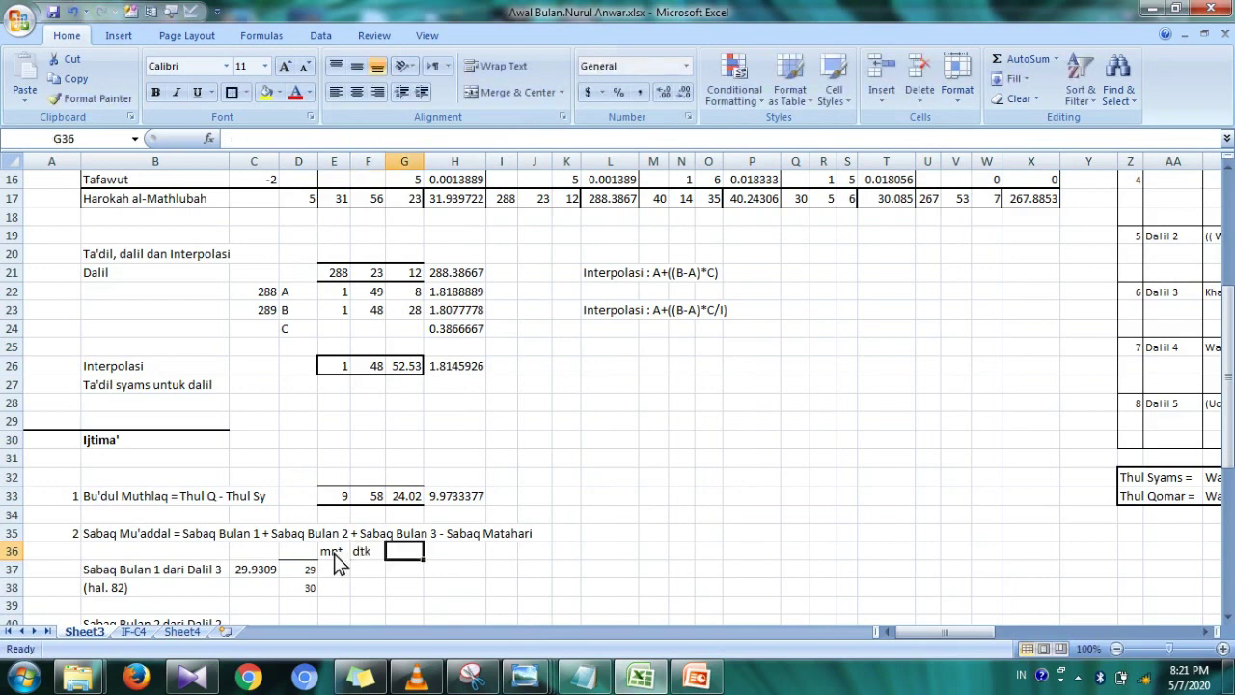
type("sawal")
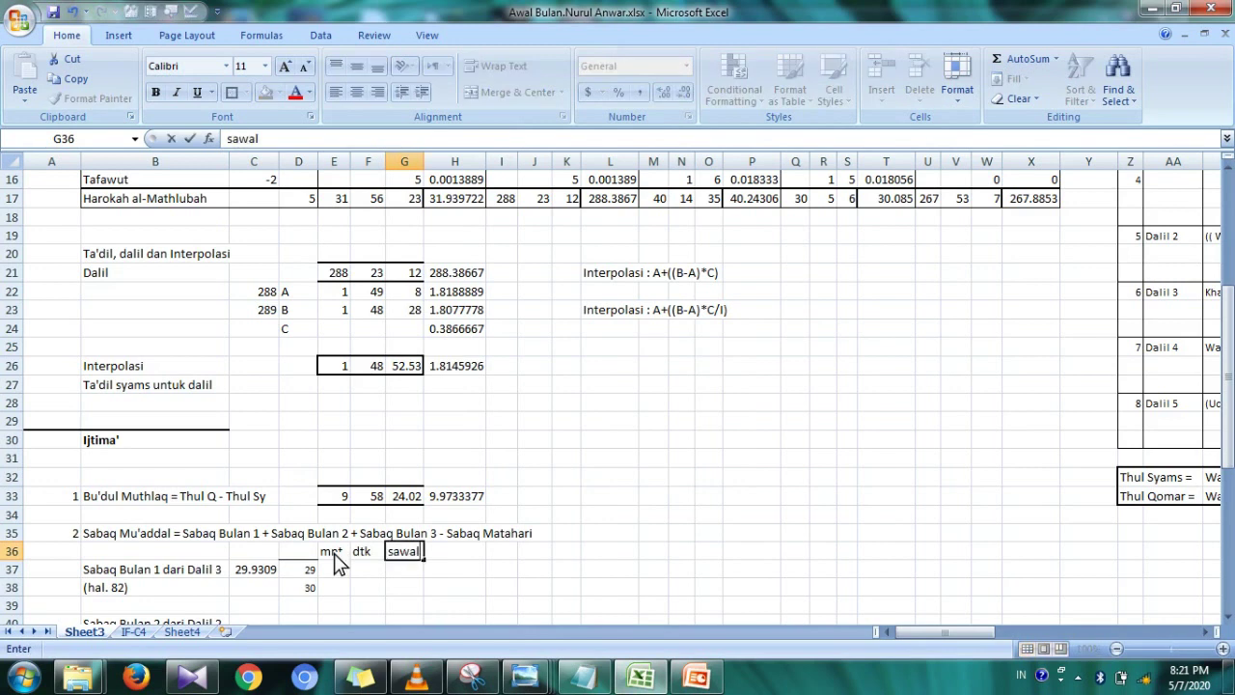
type("is")
key("Return")
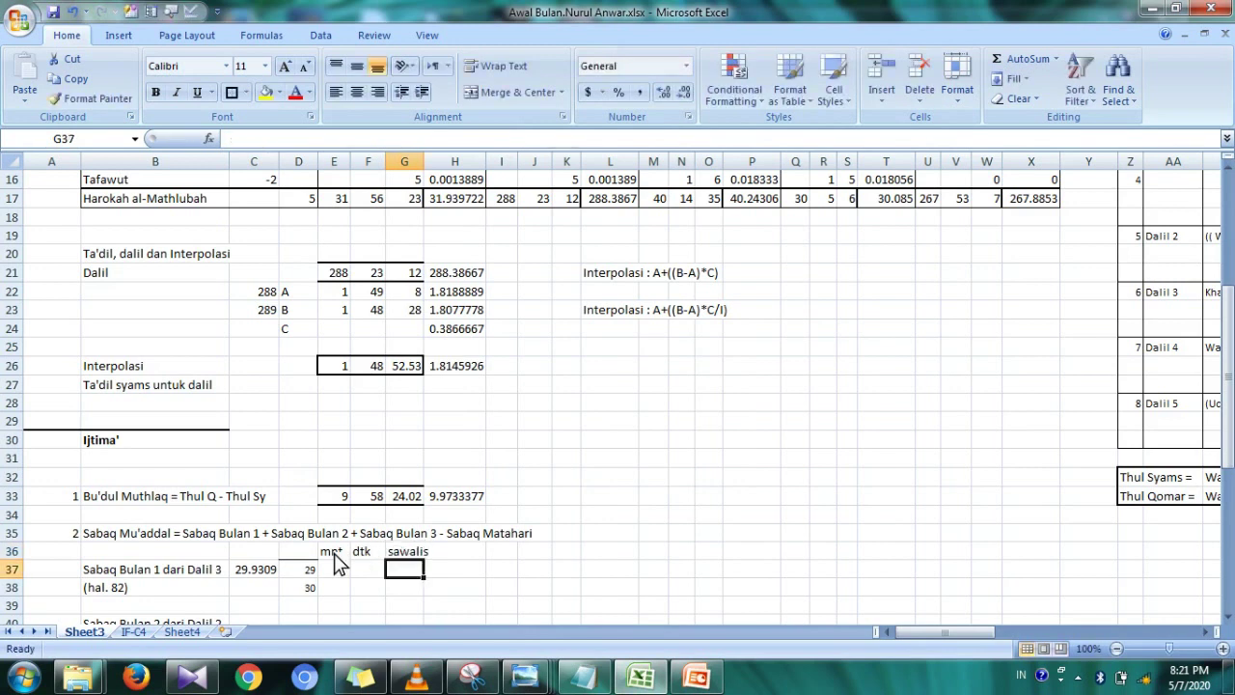
key("Left")
key("Left")
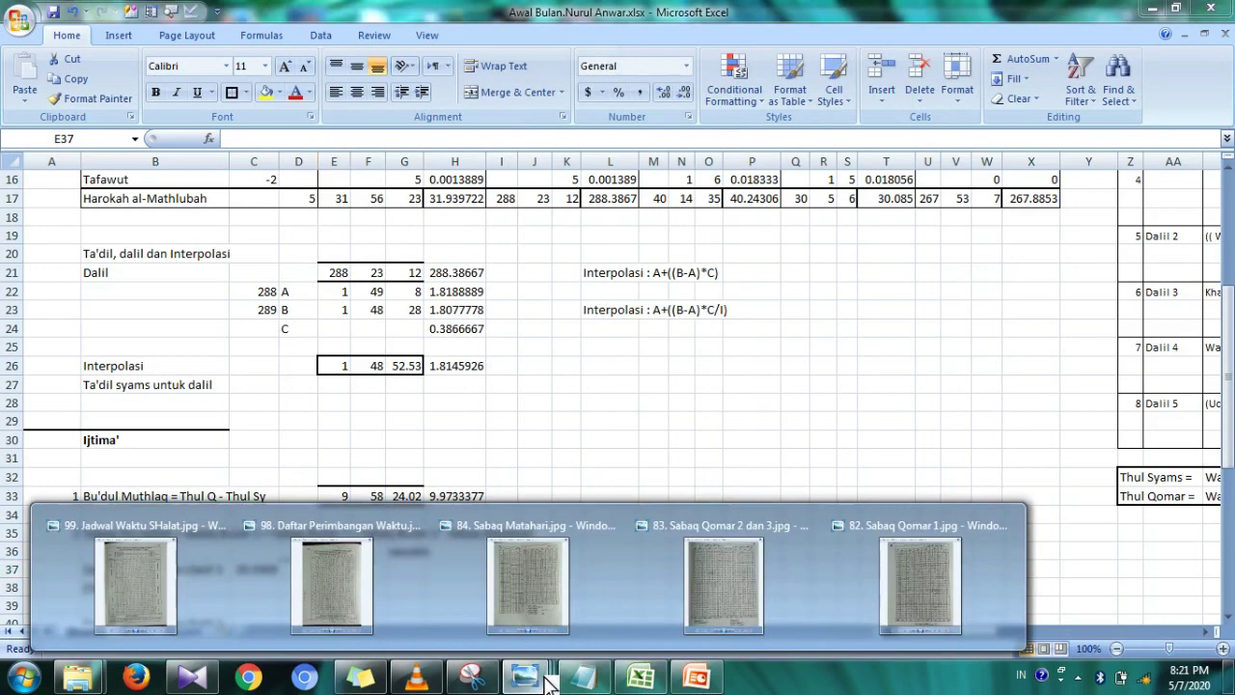
mouse_move(525, 678)
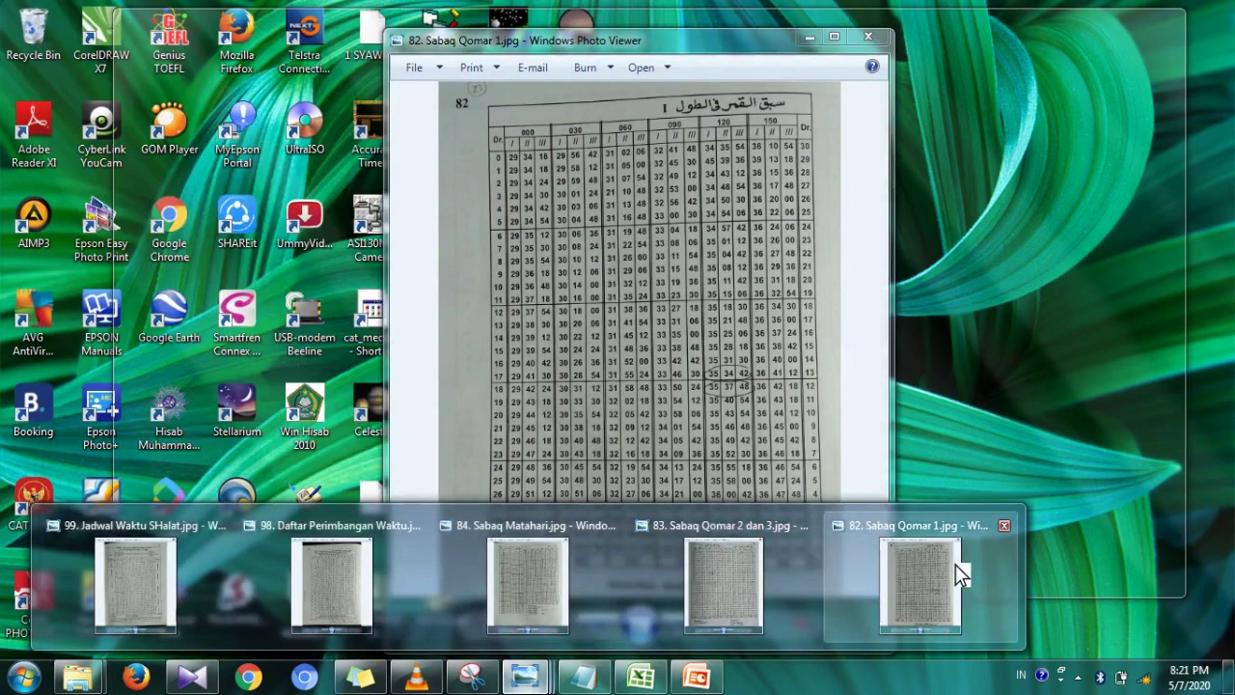
left_click(957, 574)
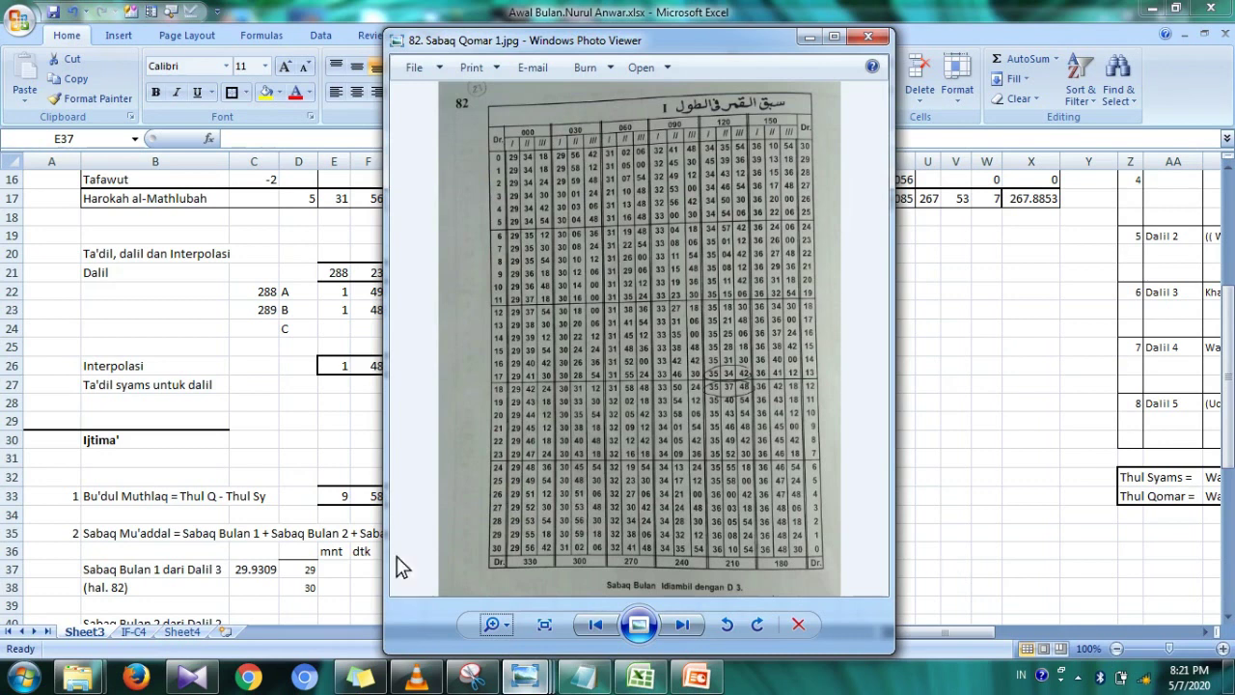
left_click(326, 570)
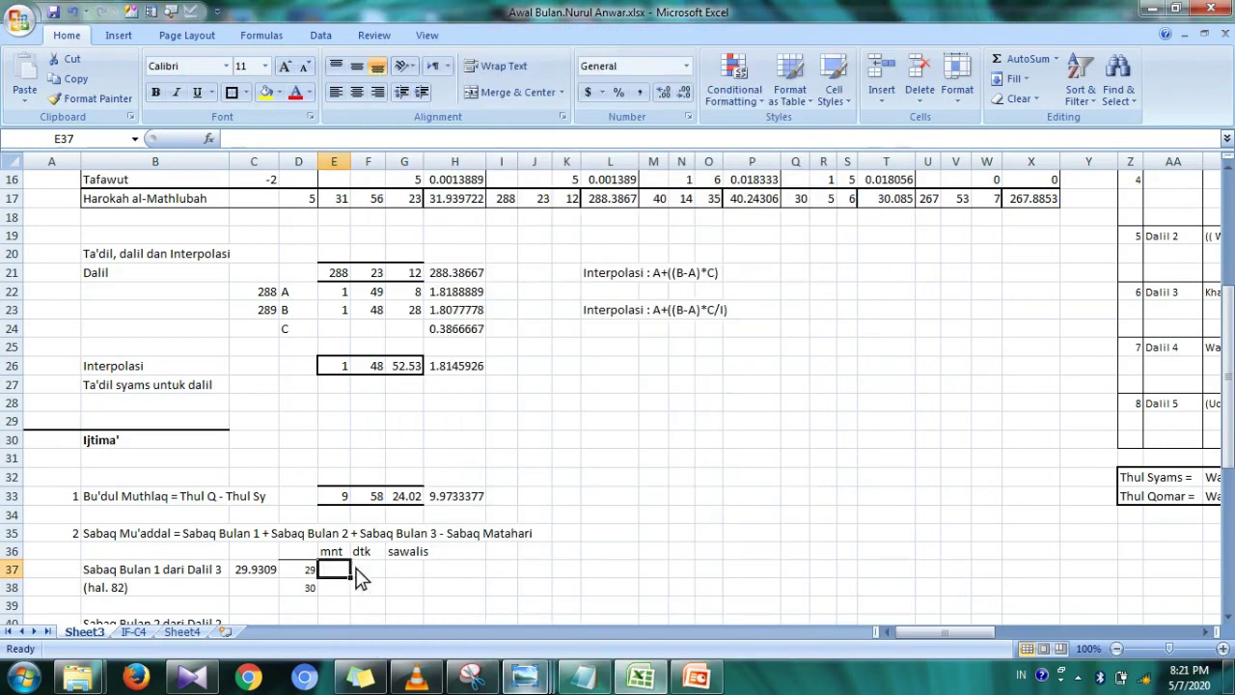
- Enter 29, 55 and 18 in E37:G37 under mnt, dtk and sawalis
type("29")
left_click(376, 576)
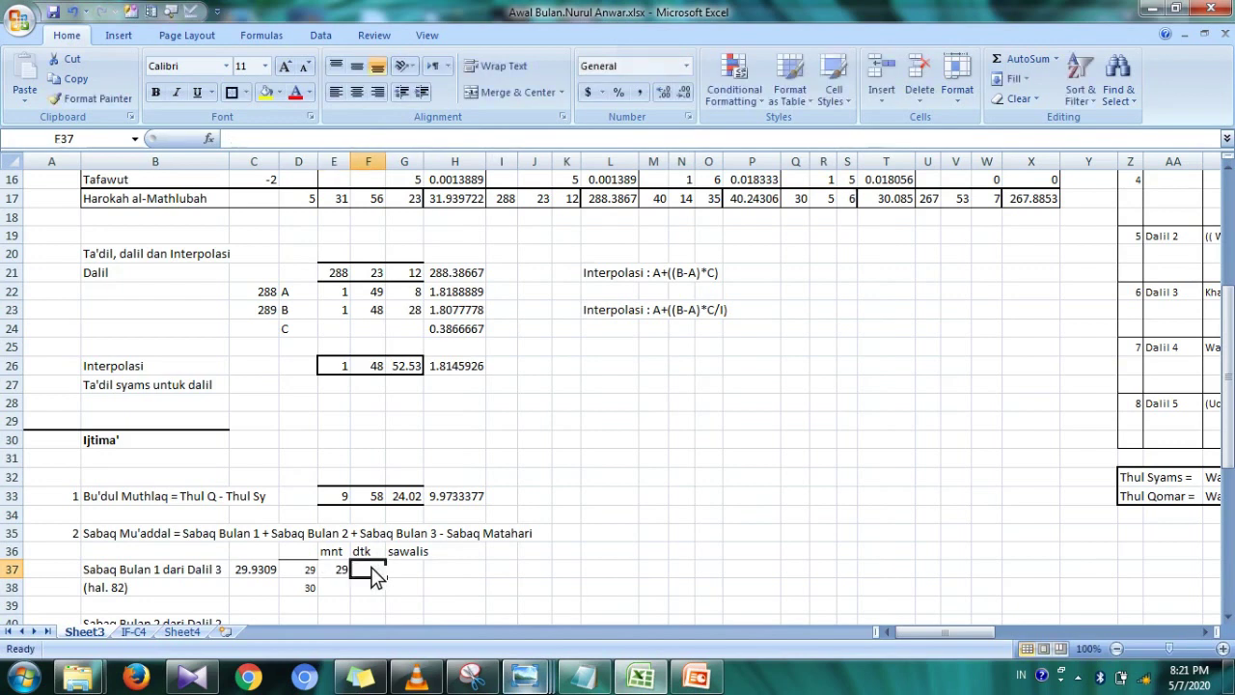
type("58")
key("Tab")
type("18")
key("Tab")
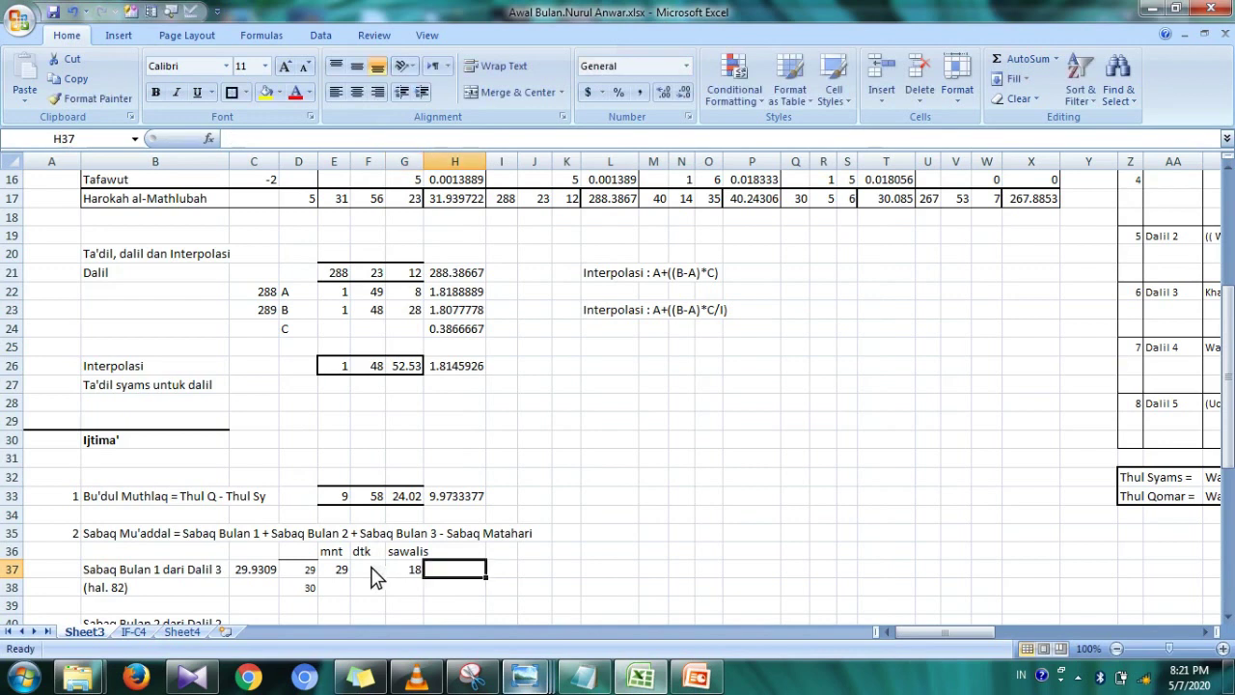
- Enter =E37/60+F37/3600+G37/21800 in H37, converting the row to 0.4994368
type("=")
left_click(333, 571)
type("/60")
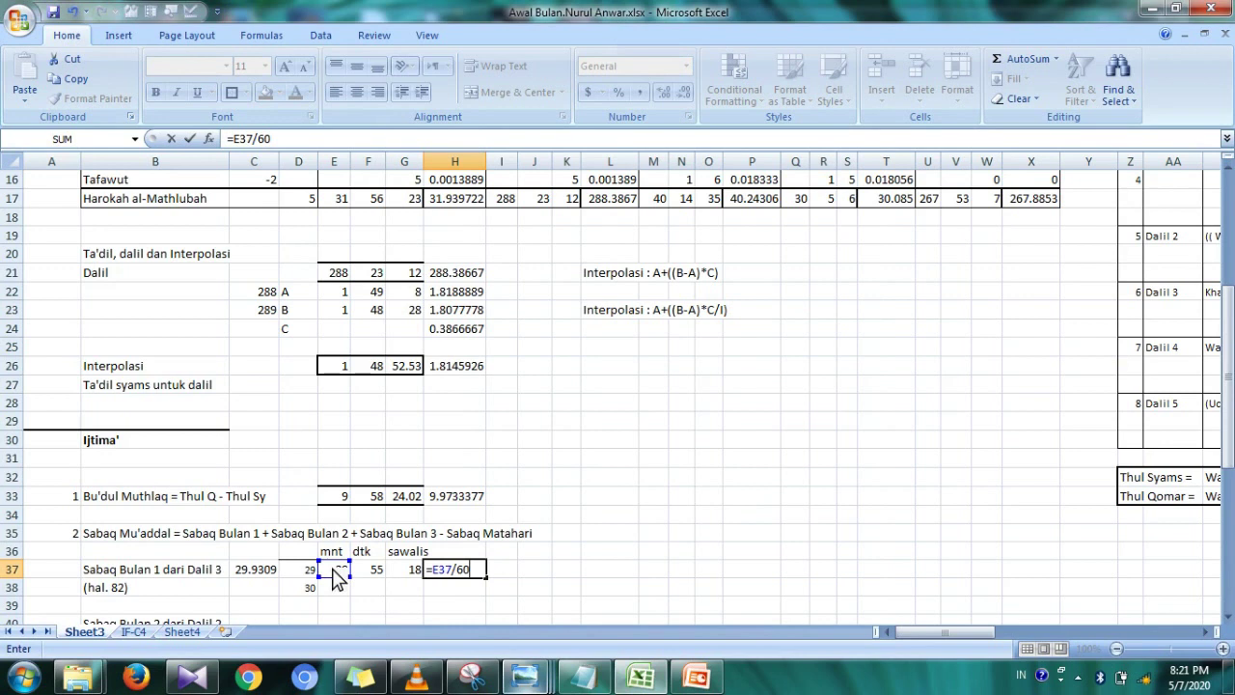
type("+")
left_click(381, 571)
type("/3600")
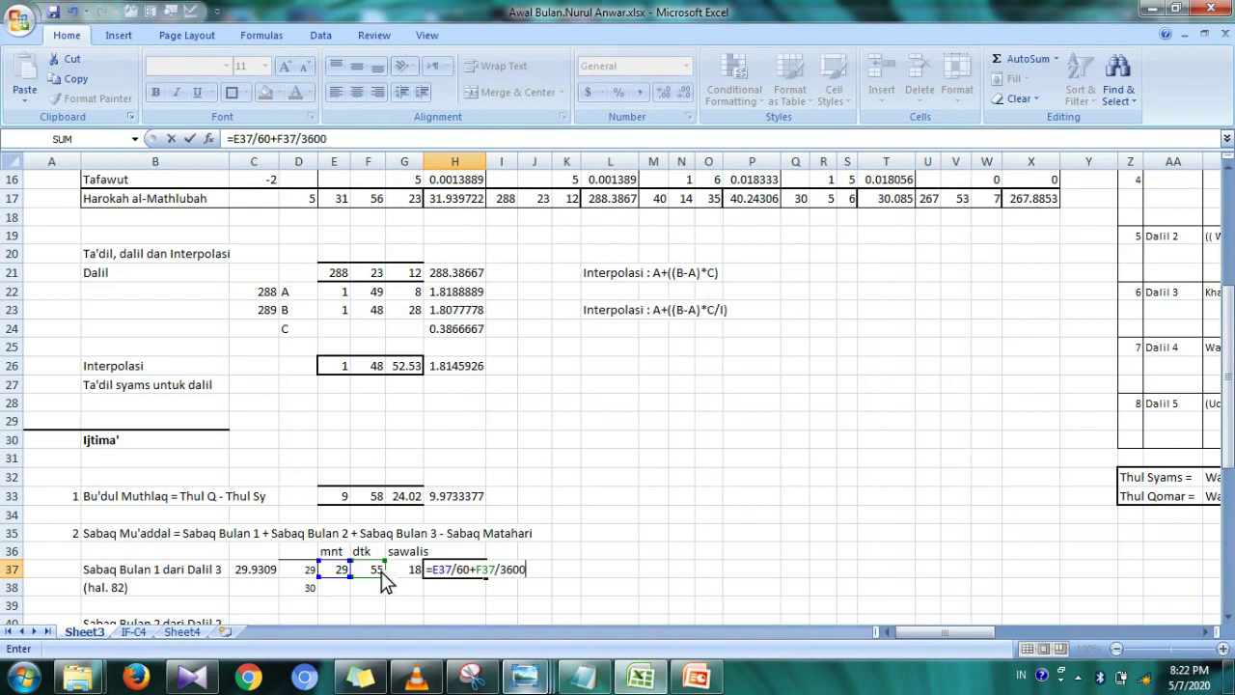
type("+")
left_click(409, 573)
type("/21")
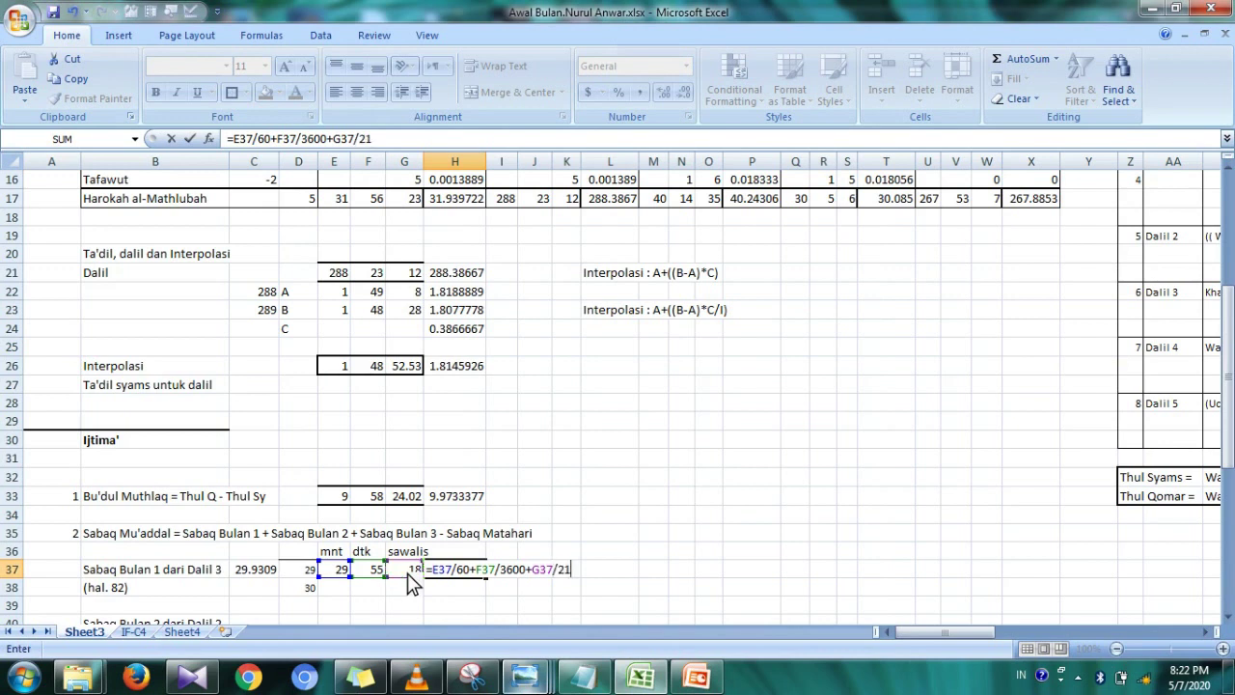
type("800")
key("Return")
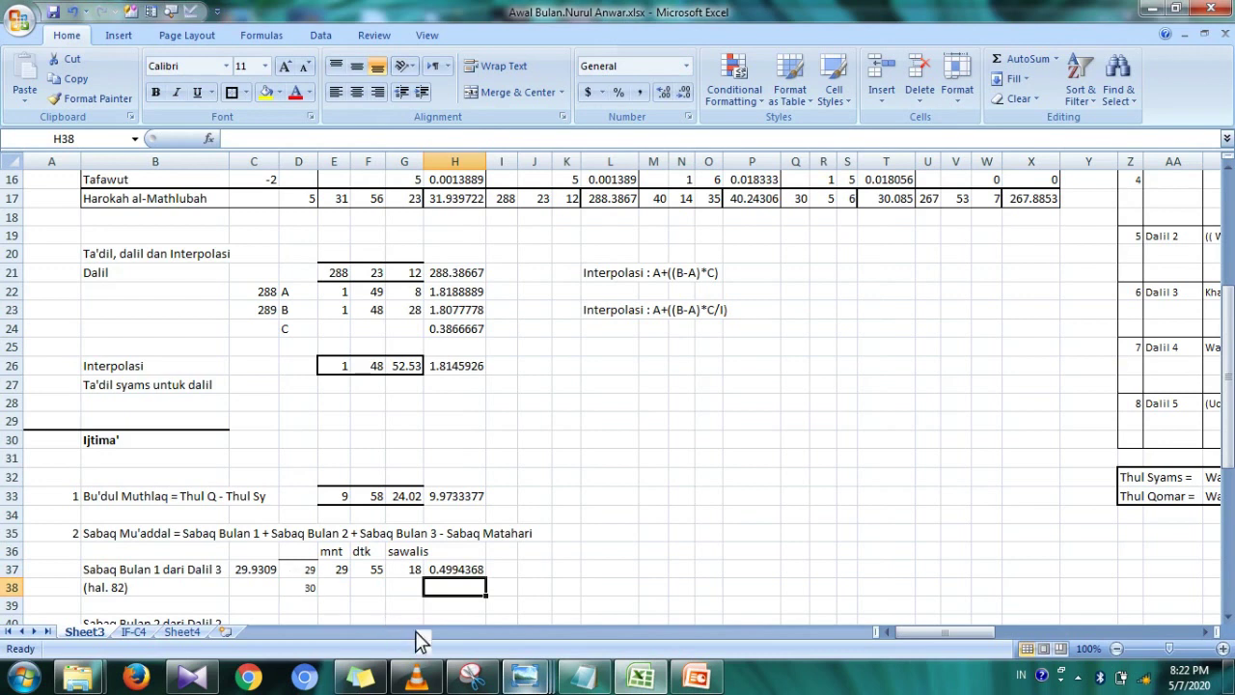
- Read the Sabaq Qomar 1 table and enter 29, 56 and 42 in E38:G38
left_click(296, 589)
mouse_move(524, 676)
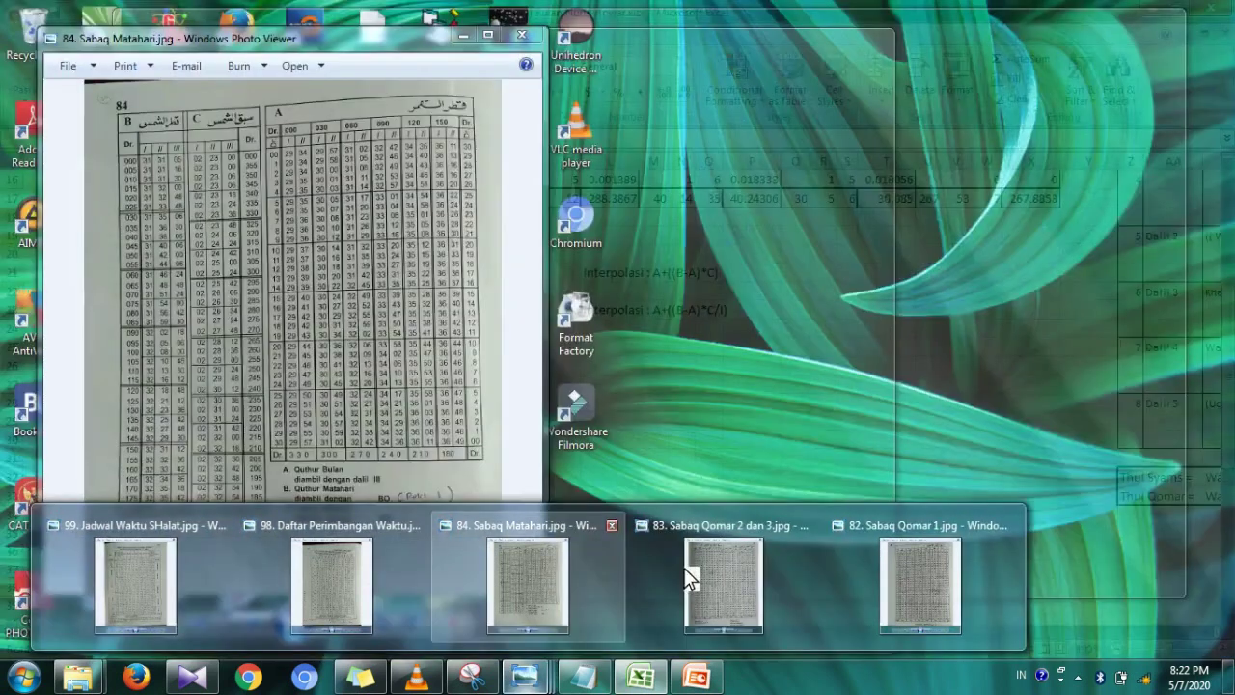
mouse_move(920, 579)
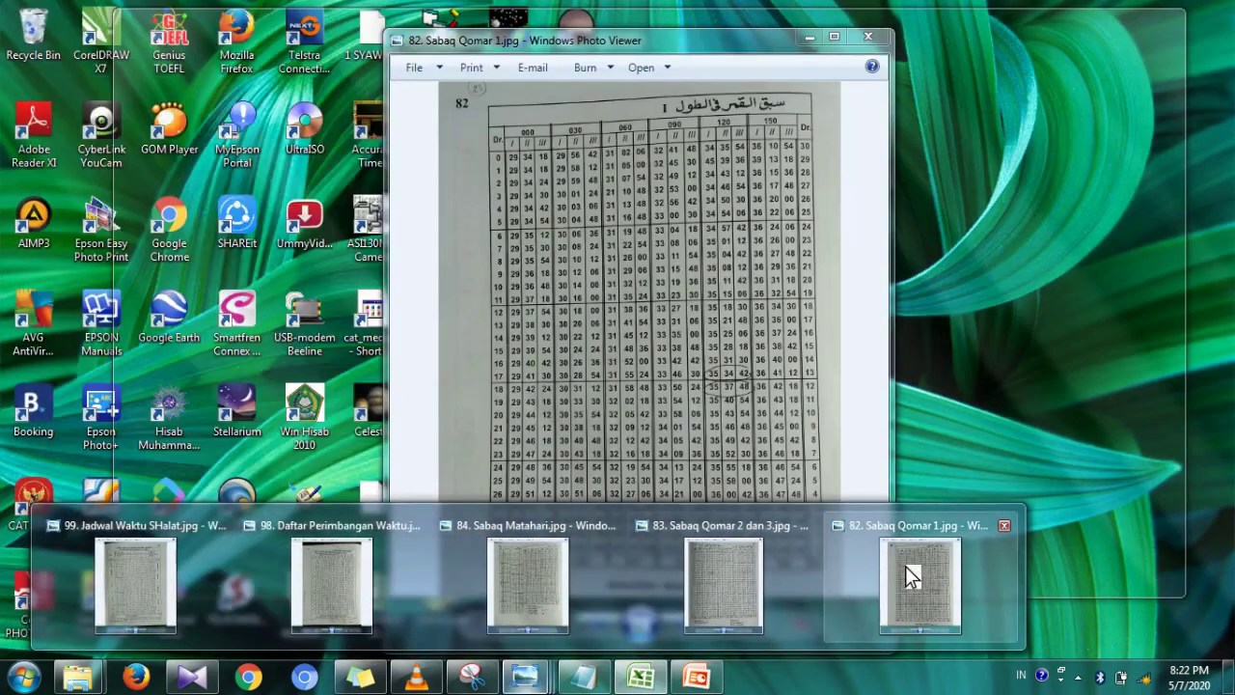
left_click(905, 565)
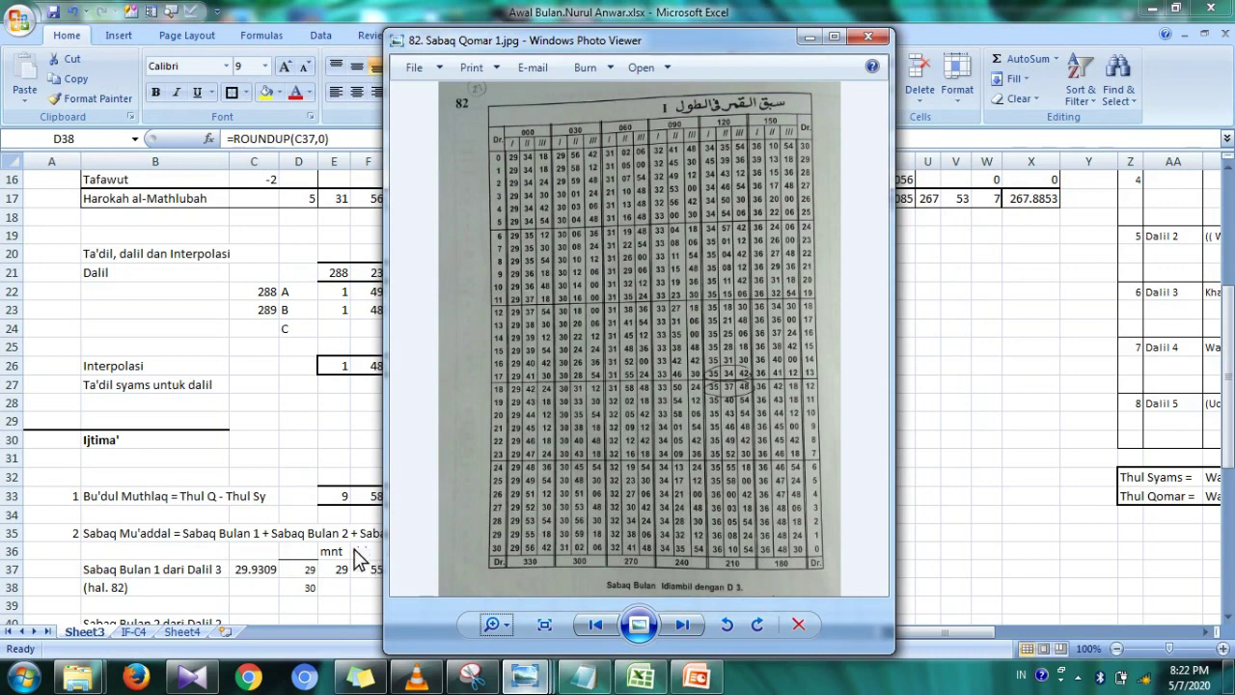
left_click(340, 587)
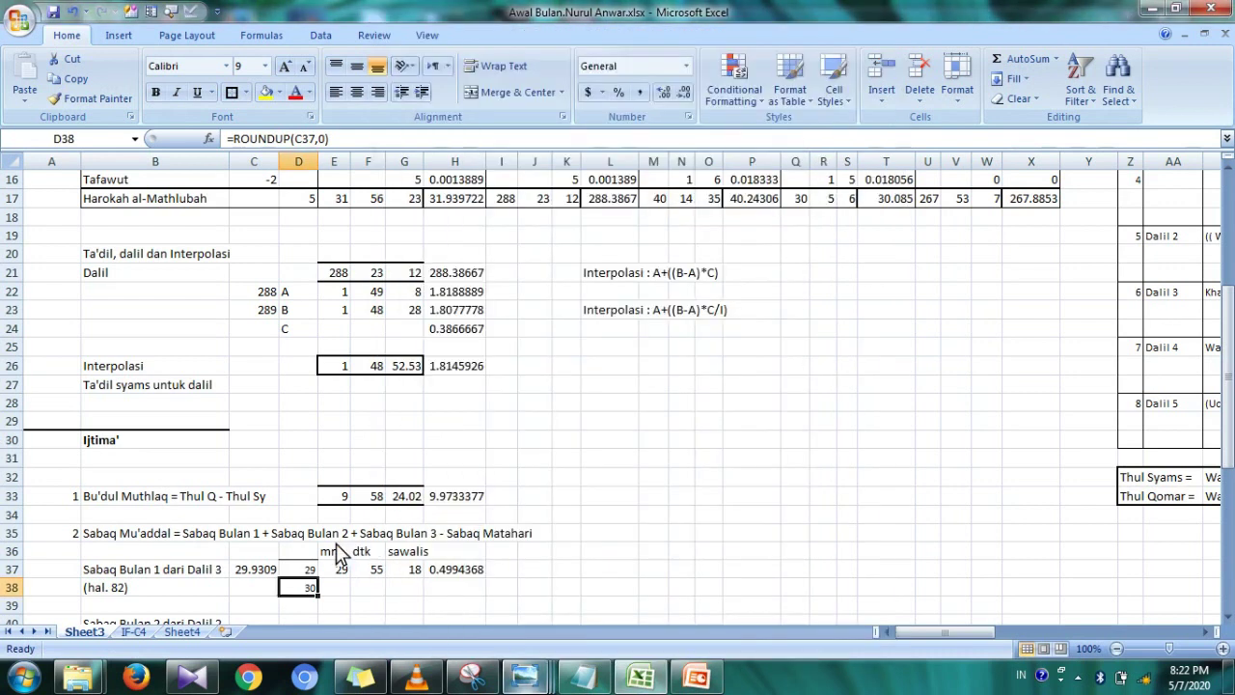
type("29")
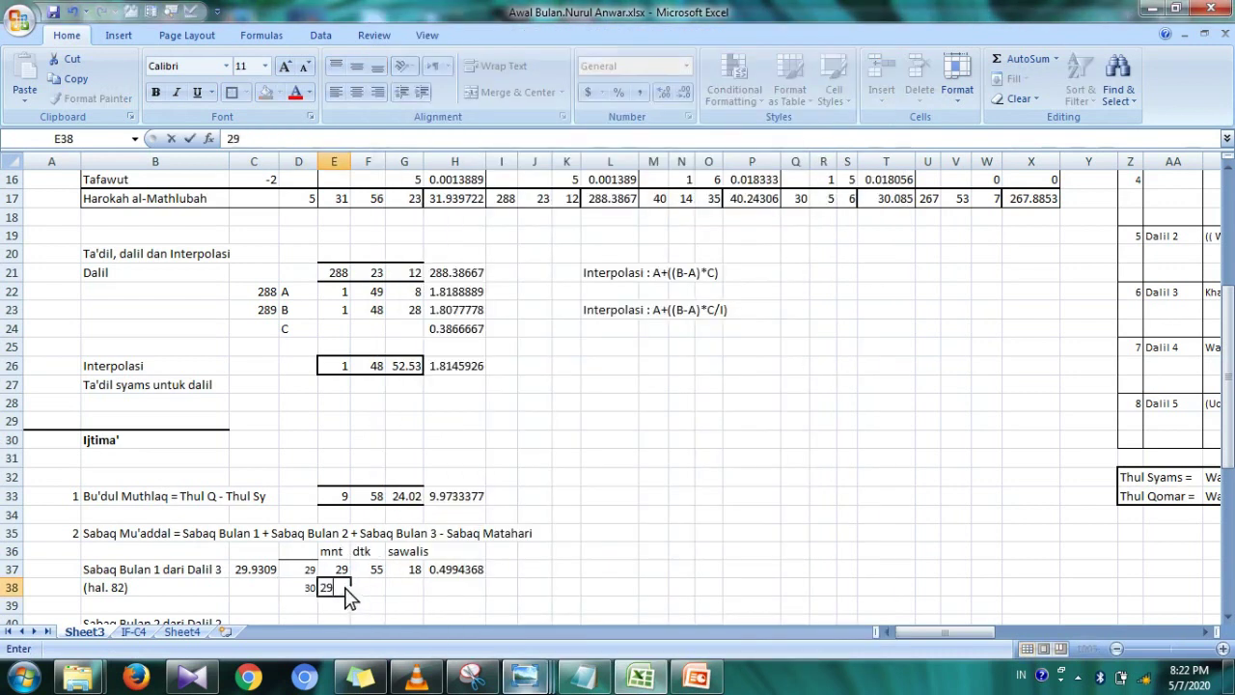
key("Tab")
type("56")
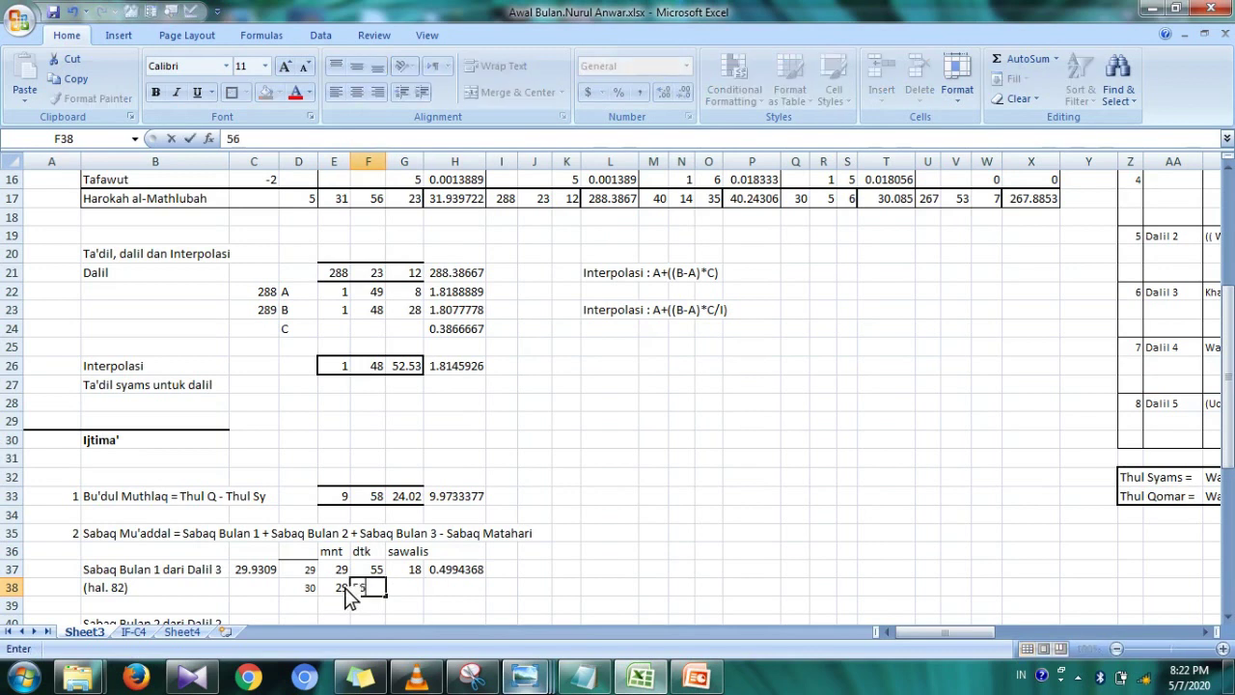
key("Tab")
type("42")
key("Tab")
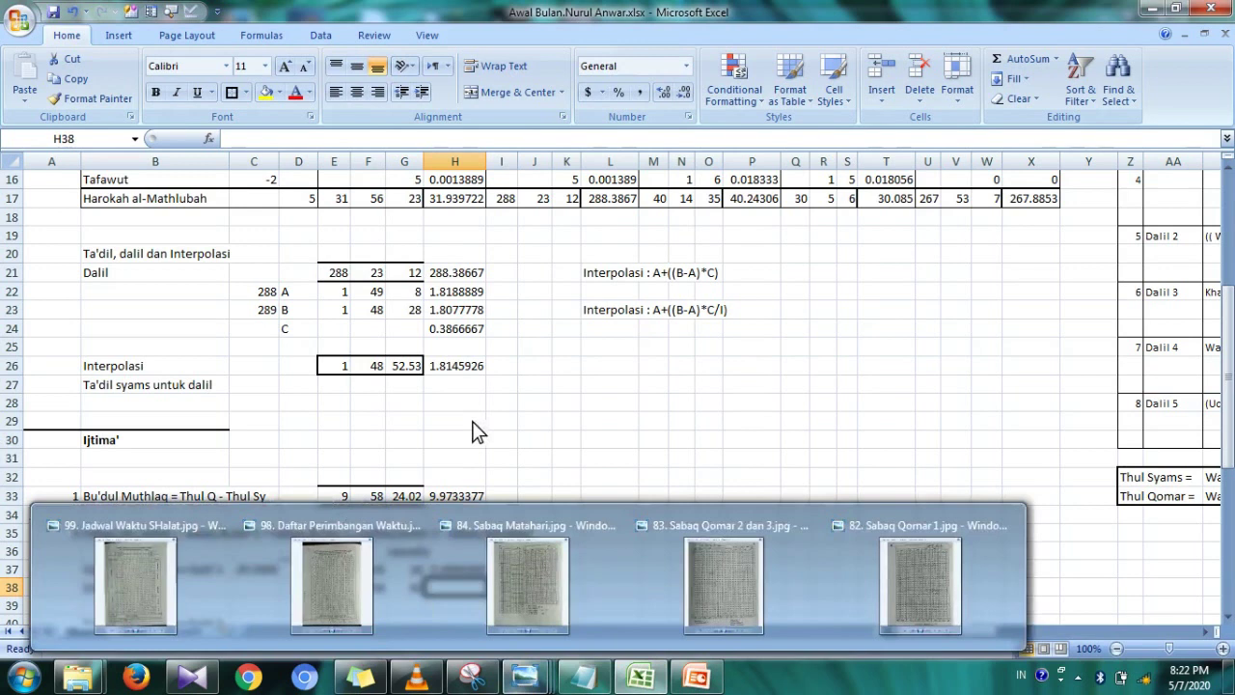
- Copy H37's conversion formula down to H38, giving 0.5008155
left_click(469, 423)
left_click(478, 562)
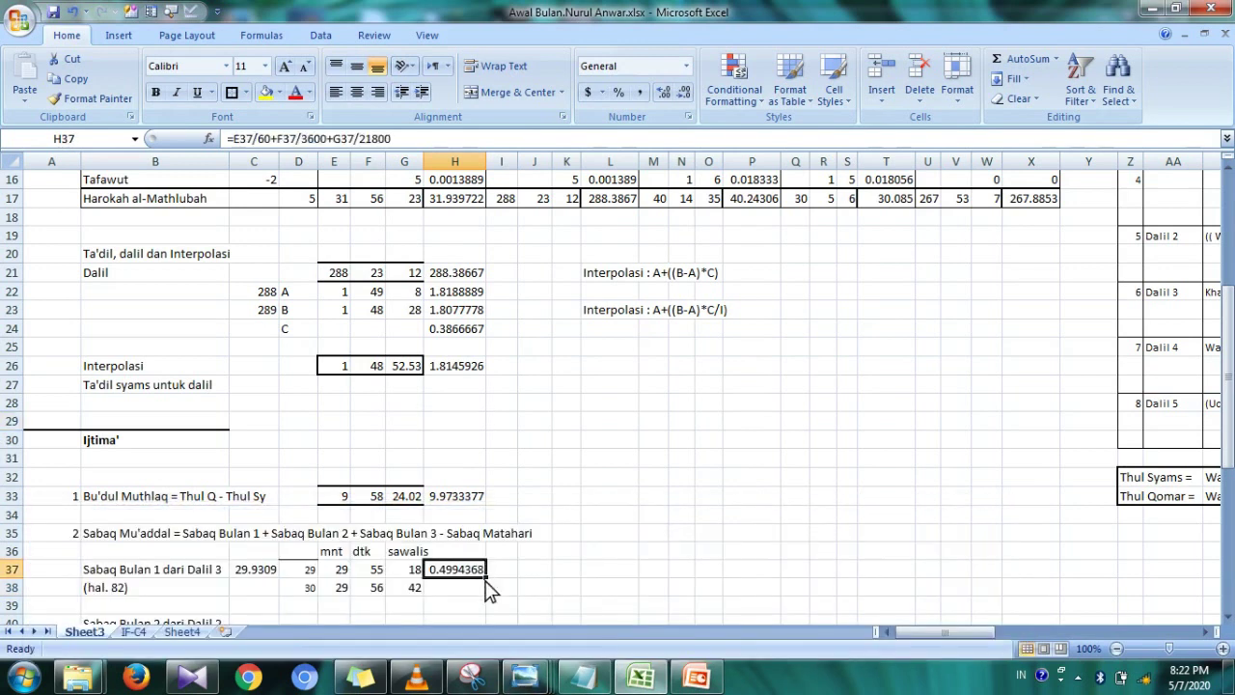
left_click_drag(490, 598, 493, 603)
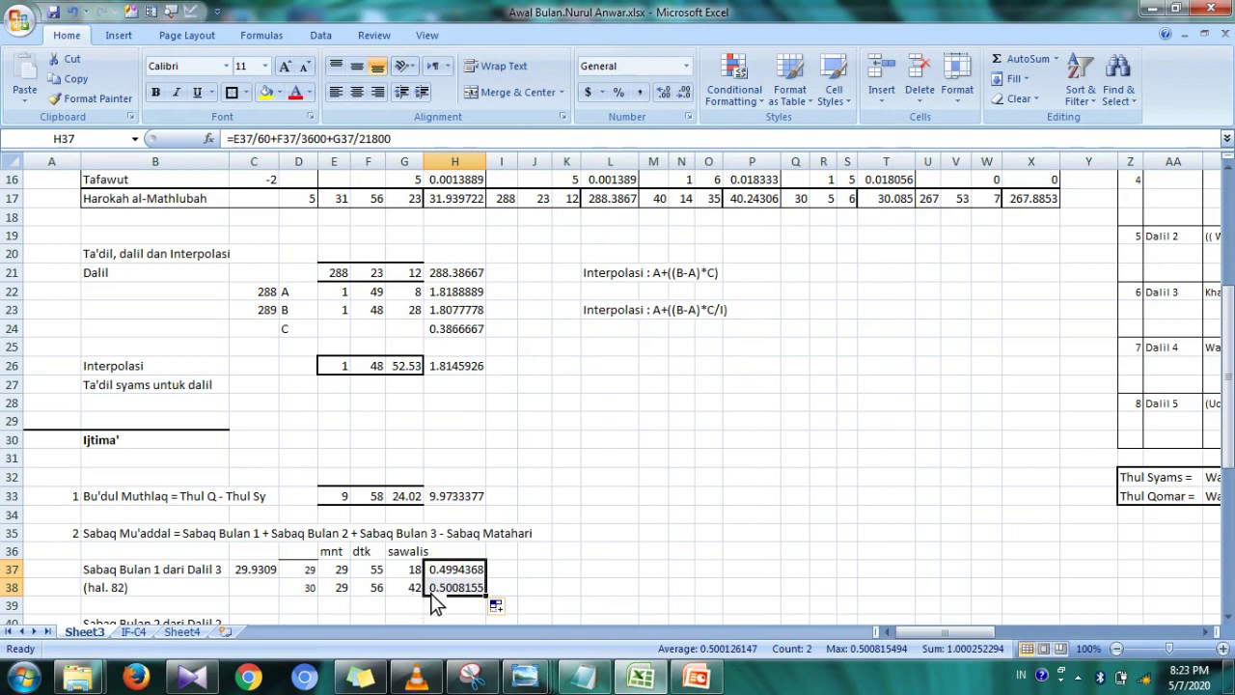
- Check C37's =AD22 source and scroll right to show the Dalil 2–5 columns Y–AJ
left_click(311, 597)
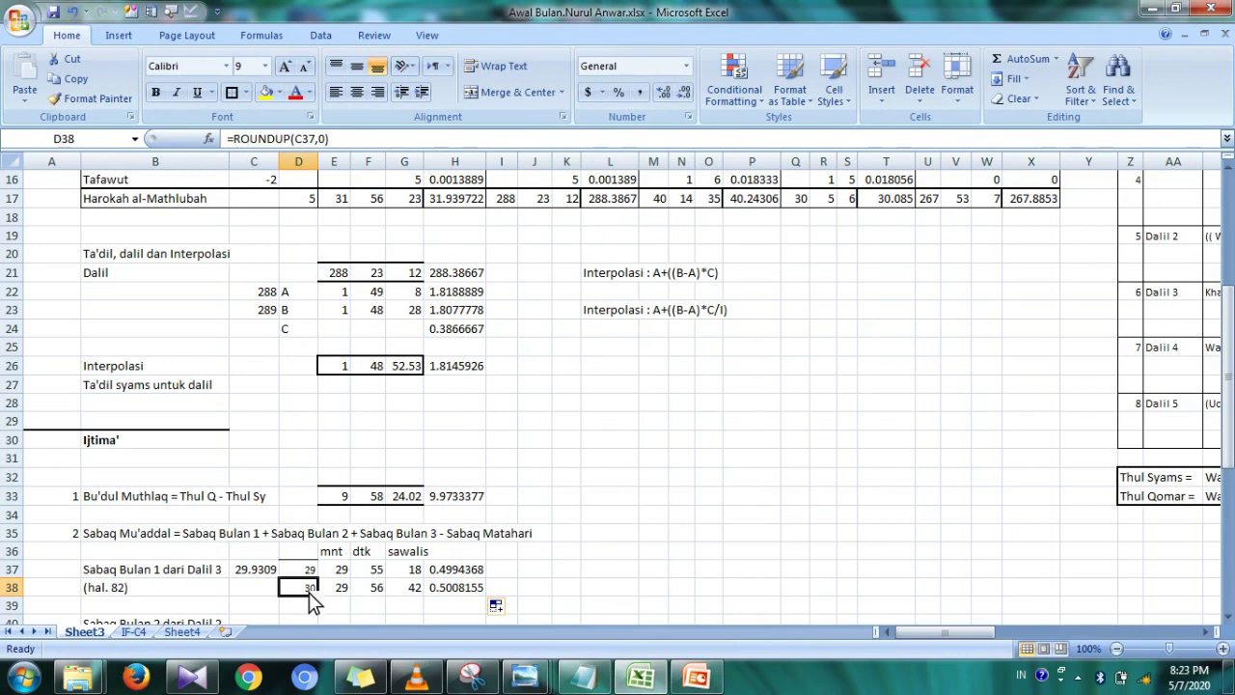
key("Down")
key("Right")
key("Right")
key("Right")
key("Right")
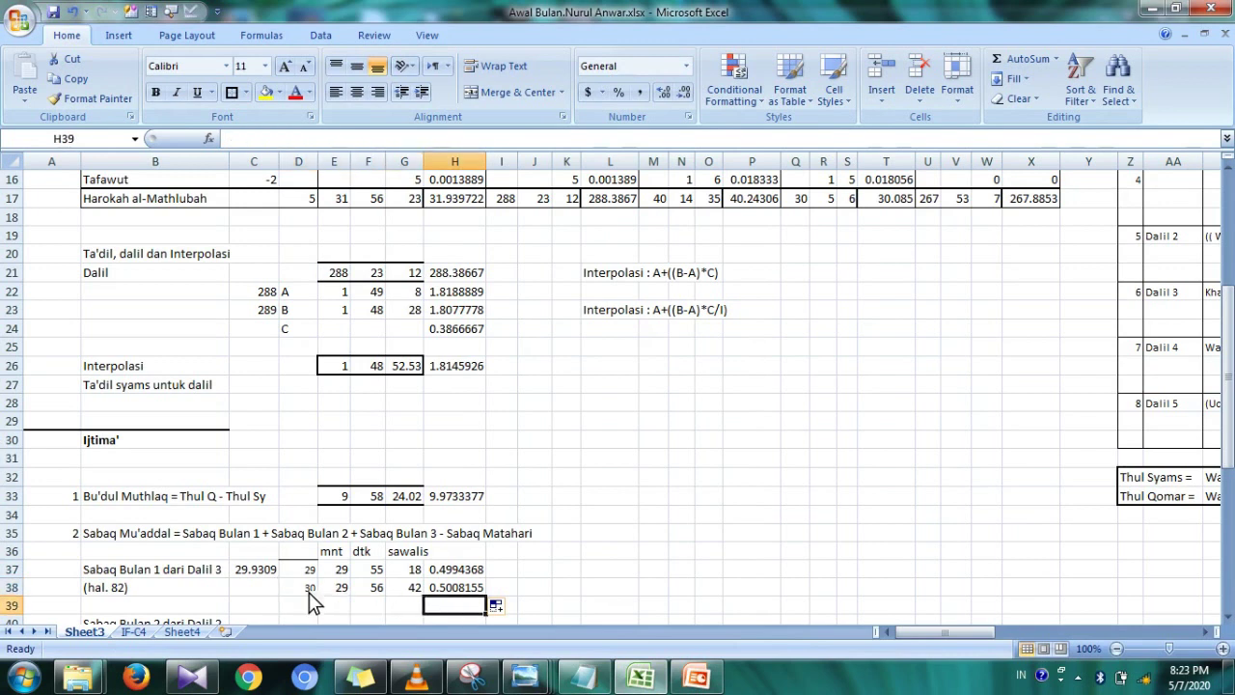
left_click(271, 575)
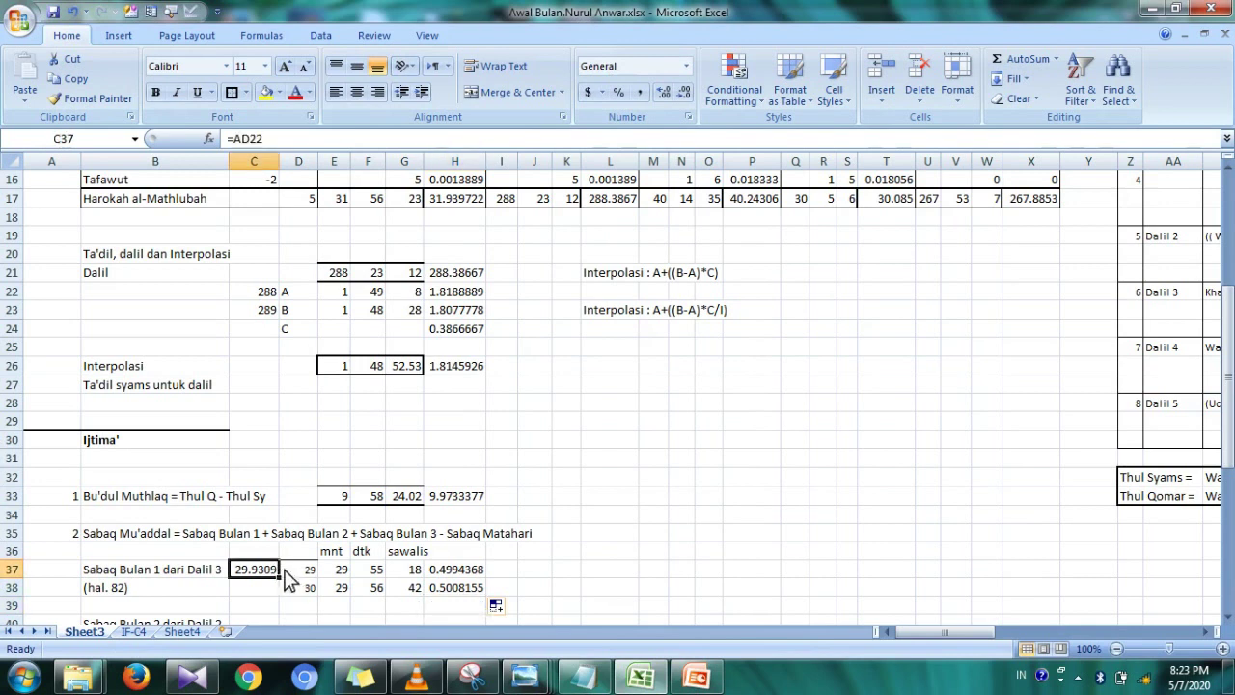
left_click(465, 608)
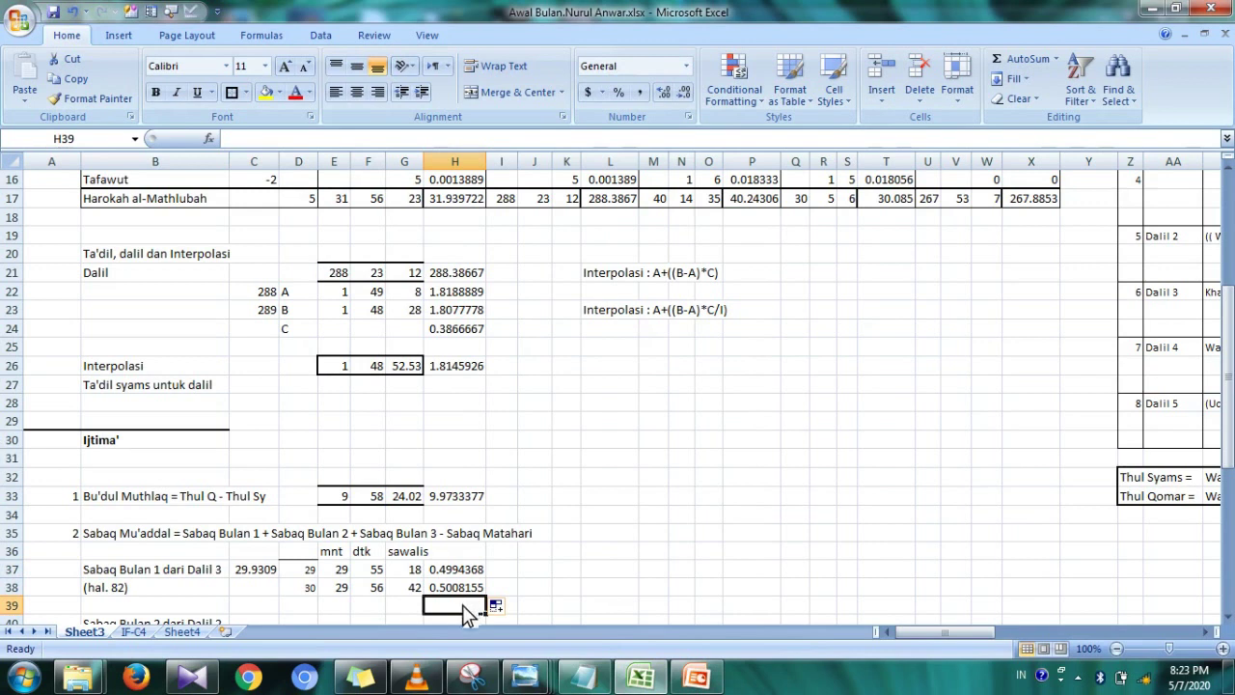
left_click(265, 574)
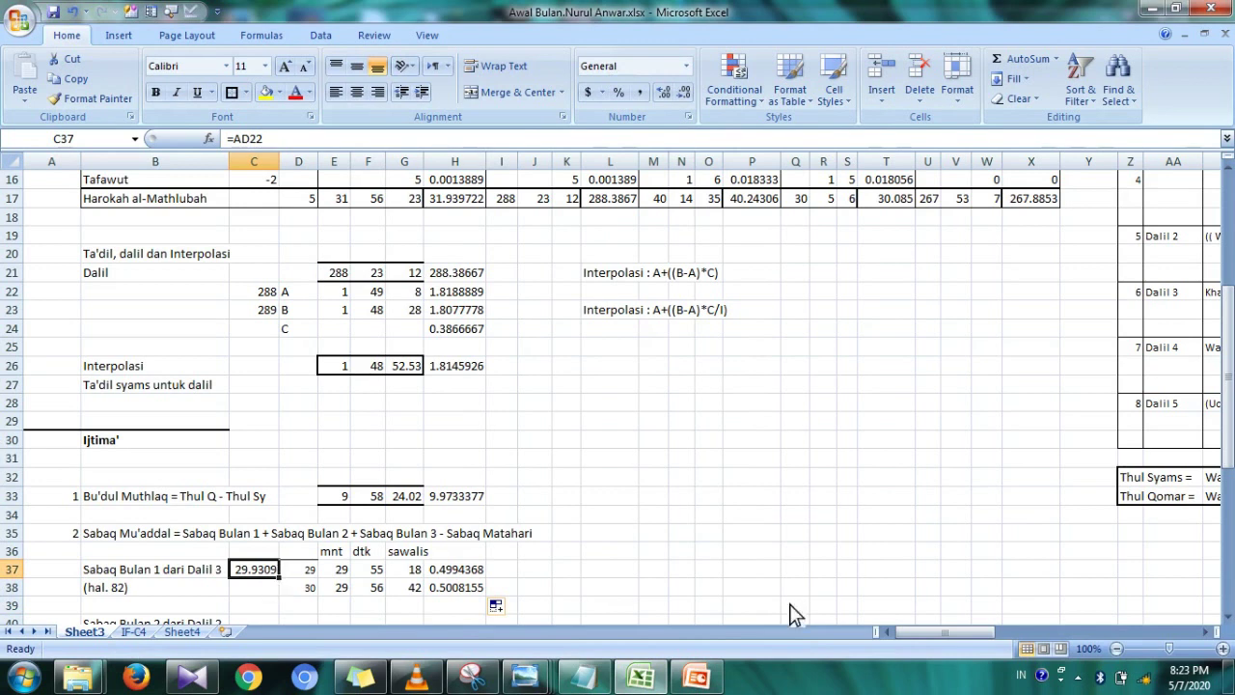
left_click_drag(938, 629, 1172, 629)
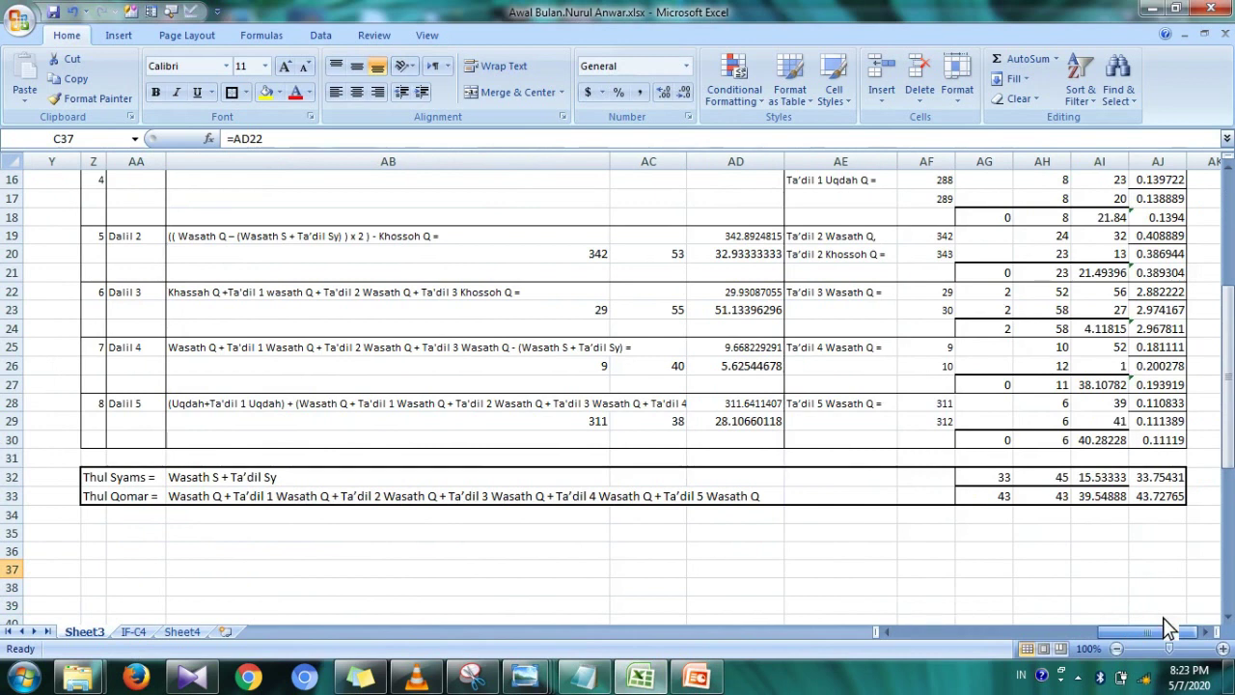
- Copy AJ30's interpolation into H39 as =(H37+(H38-H37)*(C37-D37)), giving 0.5007202
left_click(1166, 442)
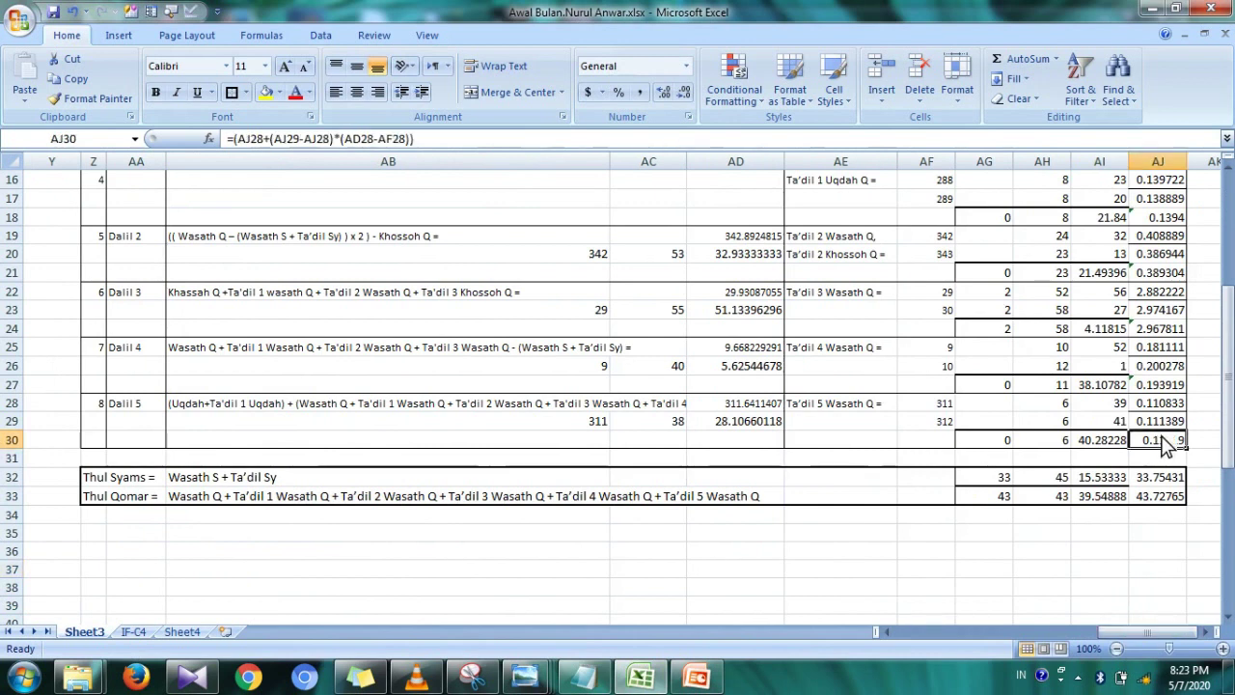
key("ctrl+c")
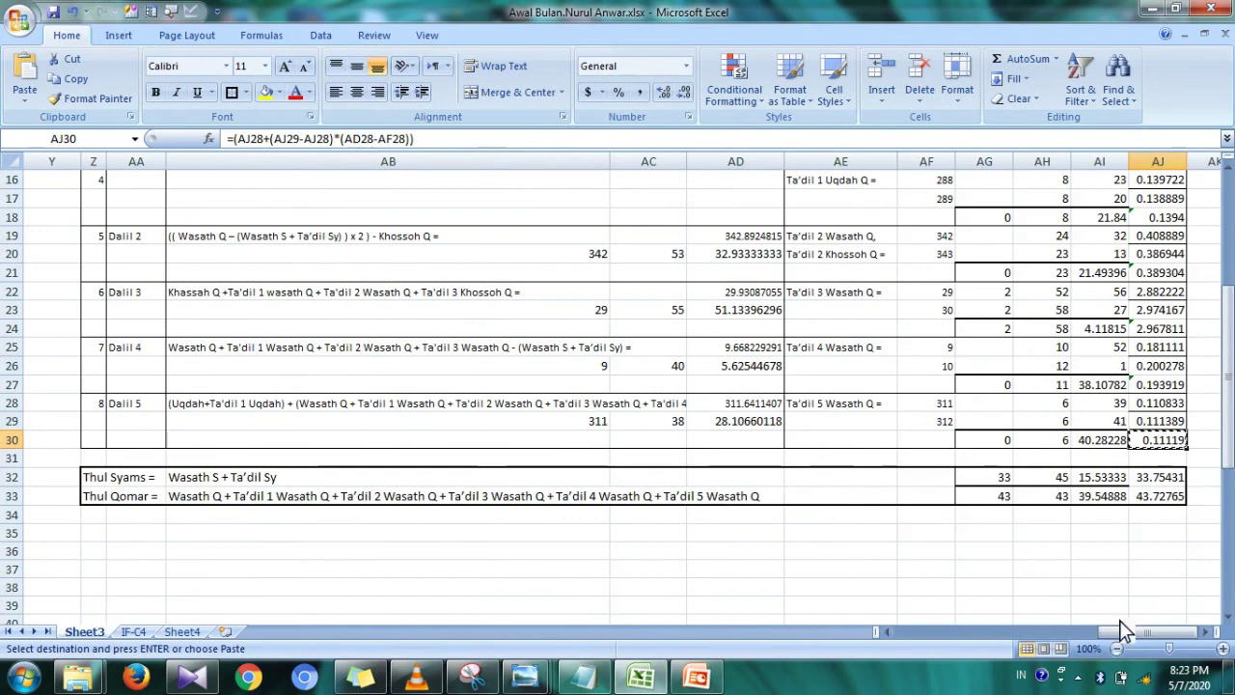
left_click_drag(1125, 637, 936, 633)
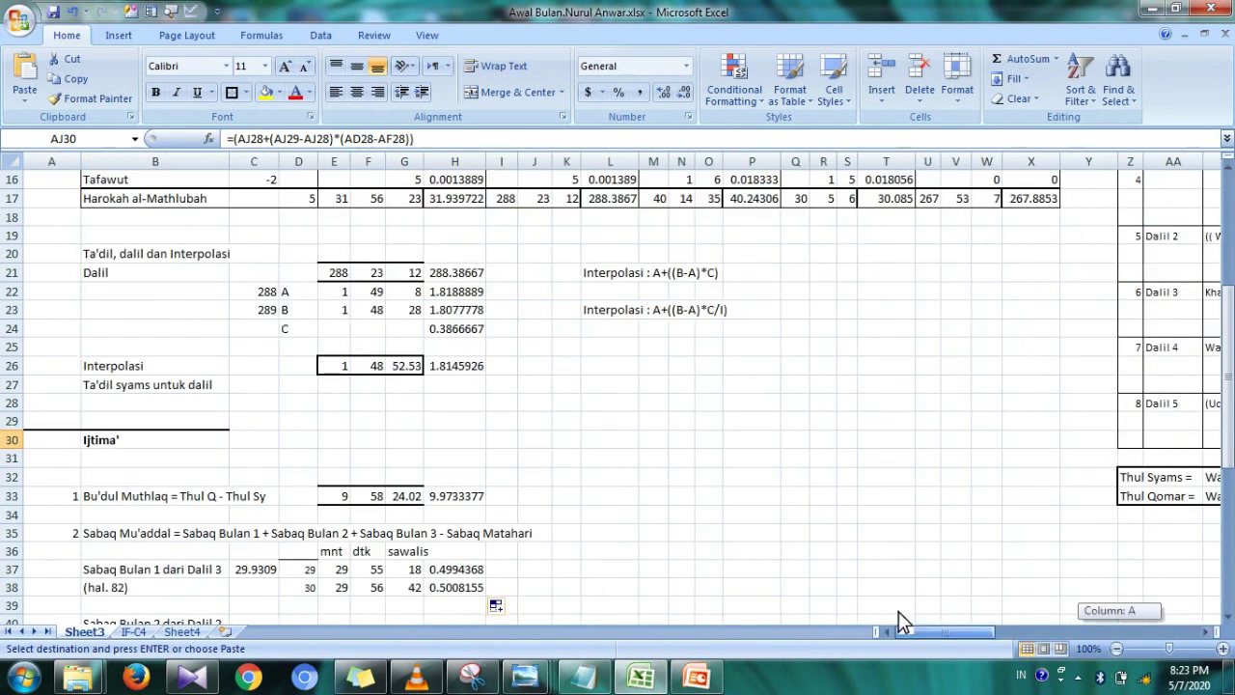
left_click(447, 608)
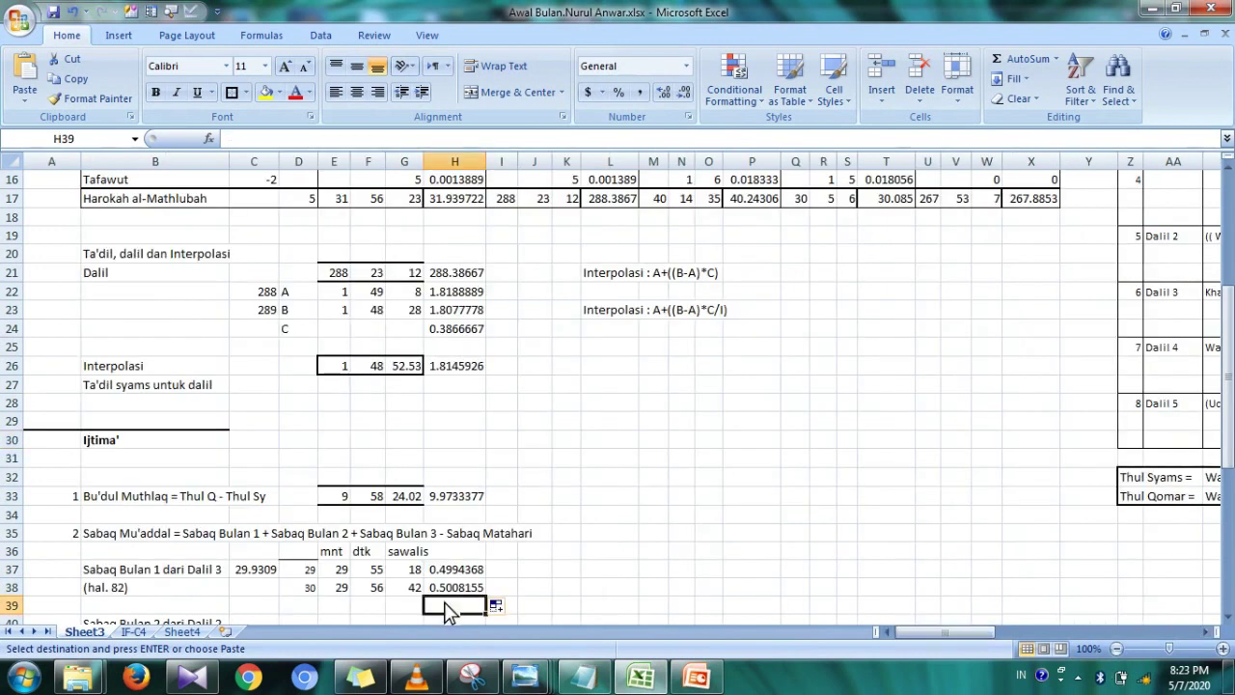
key("ctrl+v")
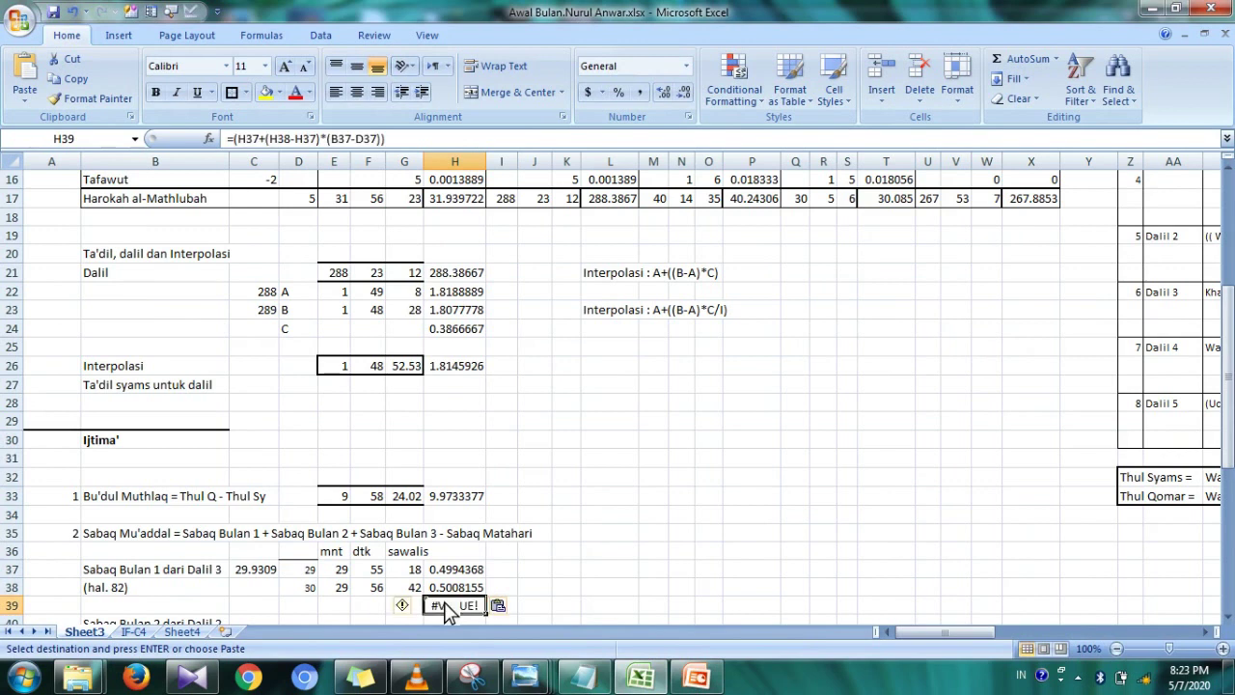
double_click(447, 606)
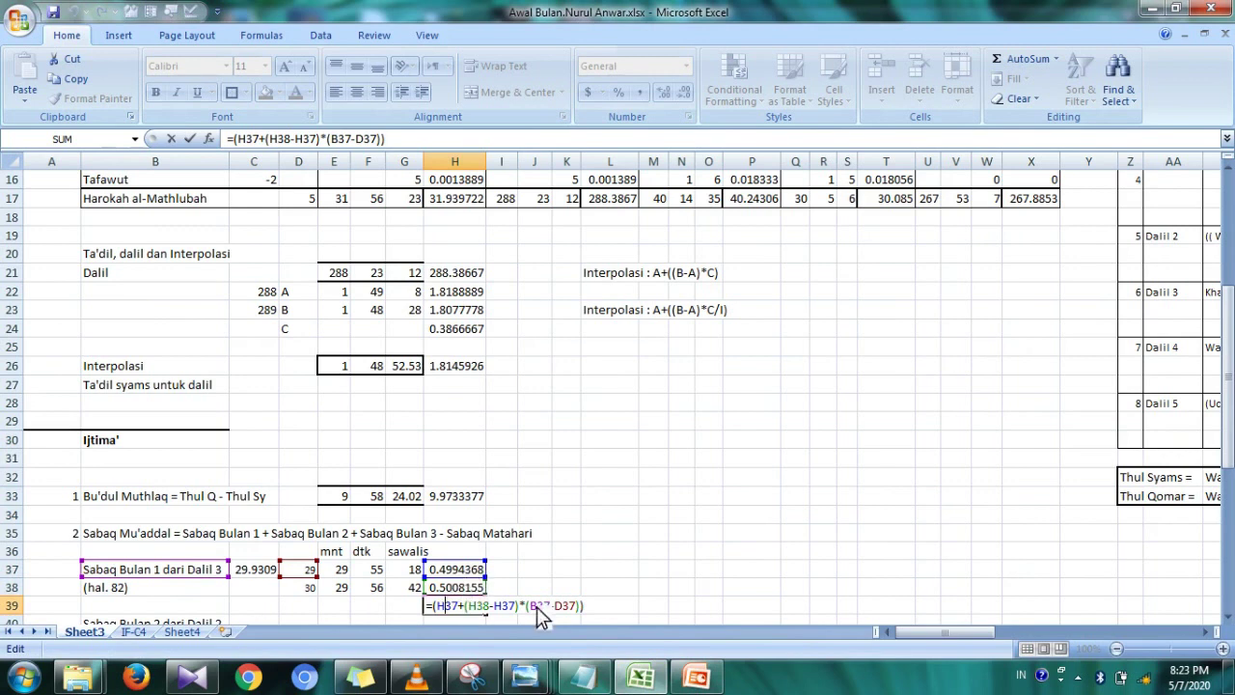
left_click(249, 574)
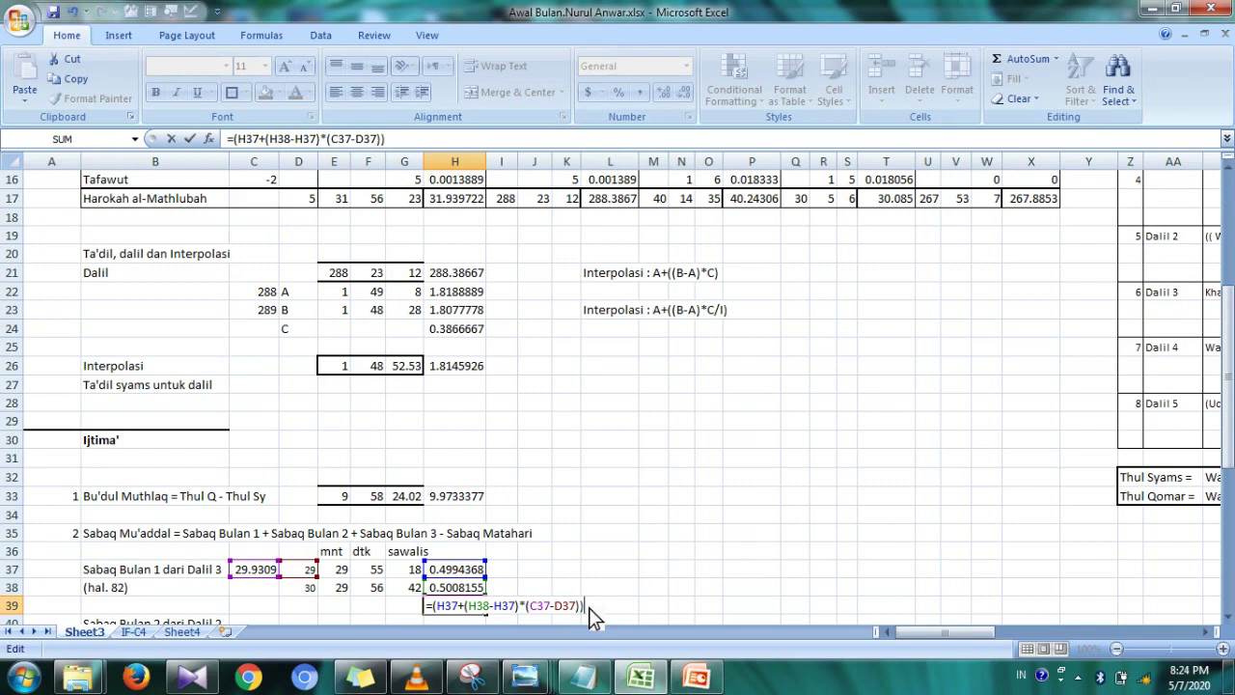
key("Return")
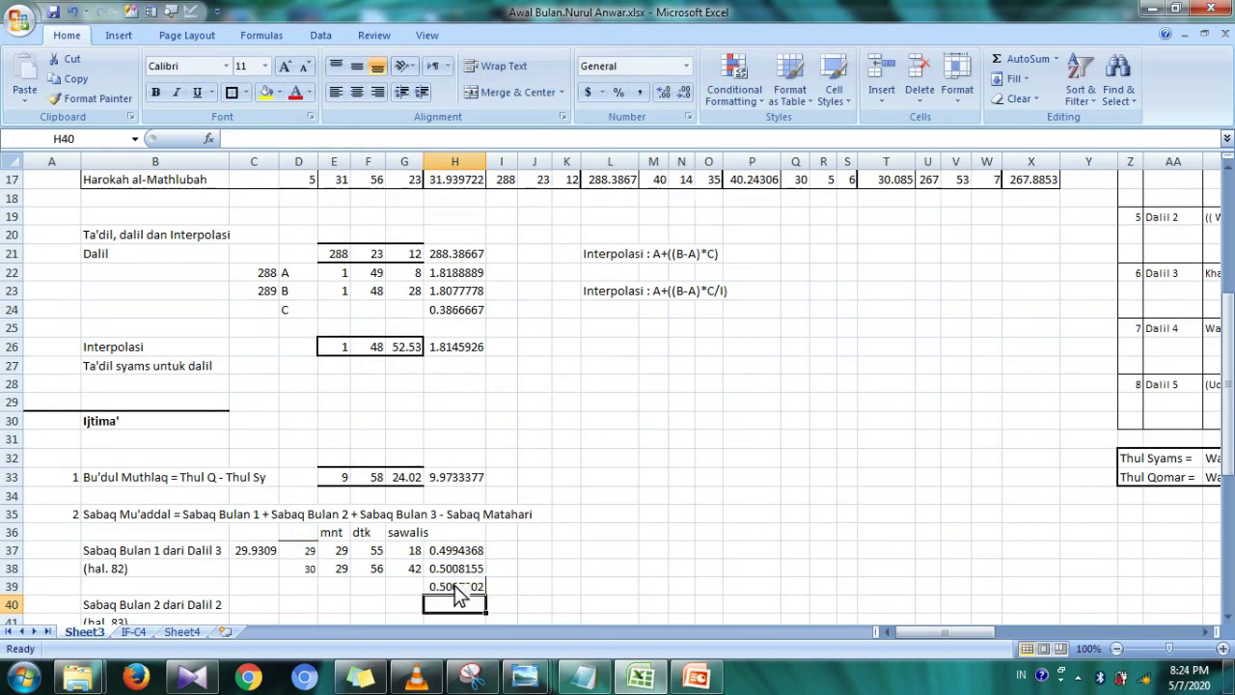
left_click(456, 589)
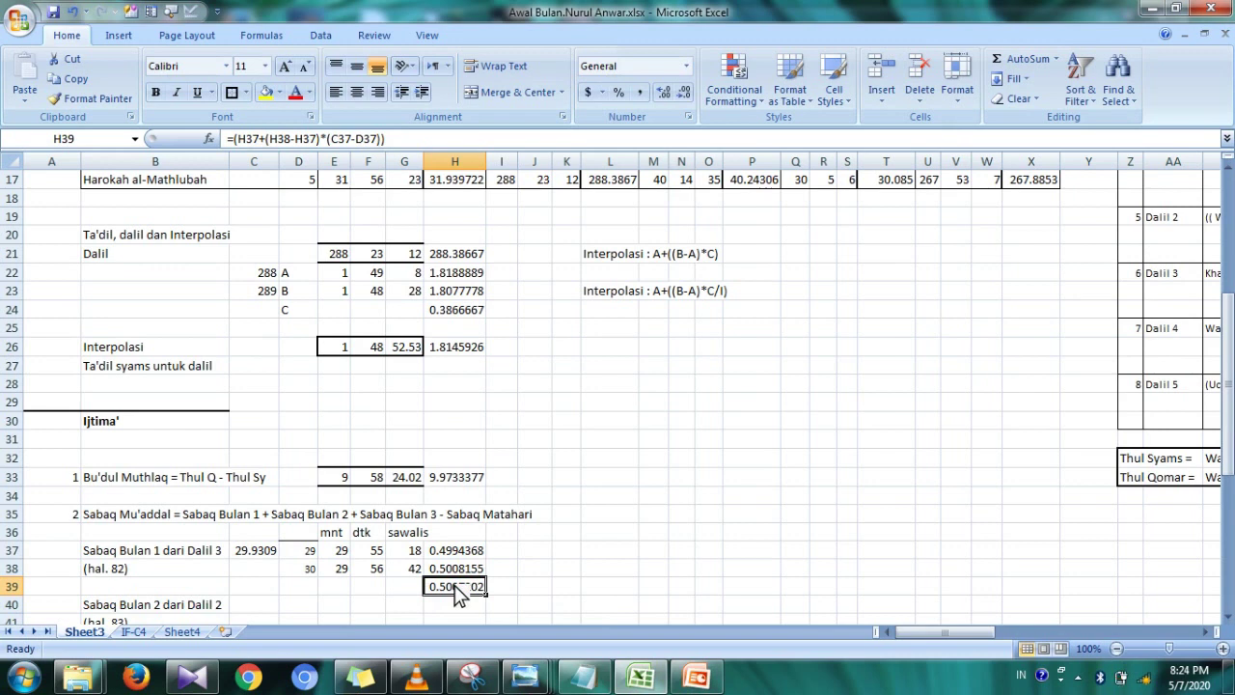
- Enter =H39*60 in E39 and widen column E slightly
left_click(343, 588)
type("=")
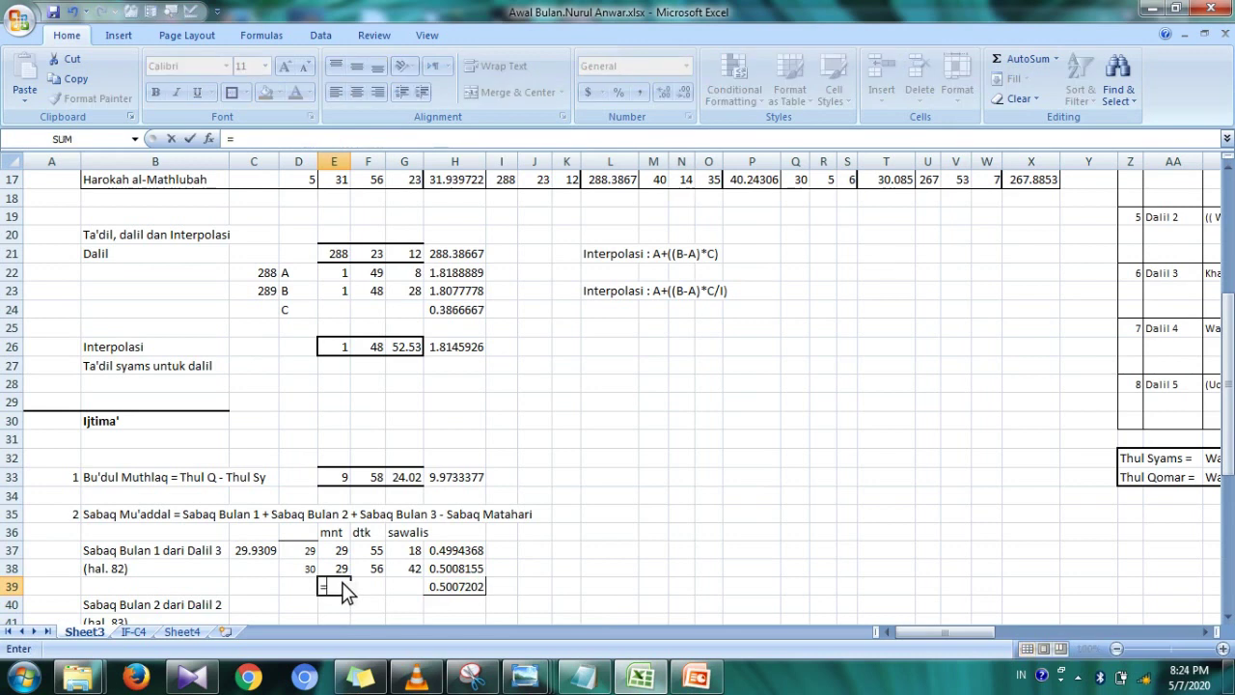
left_click(463, 591)
type("*60")
key("Return")
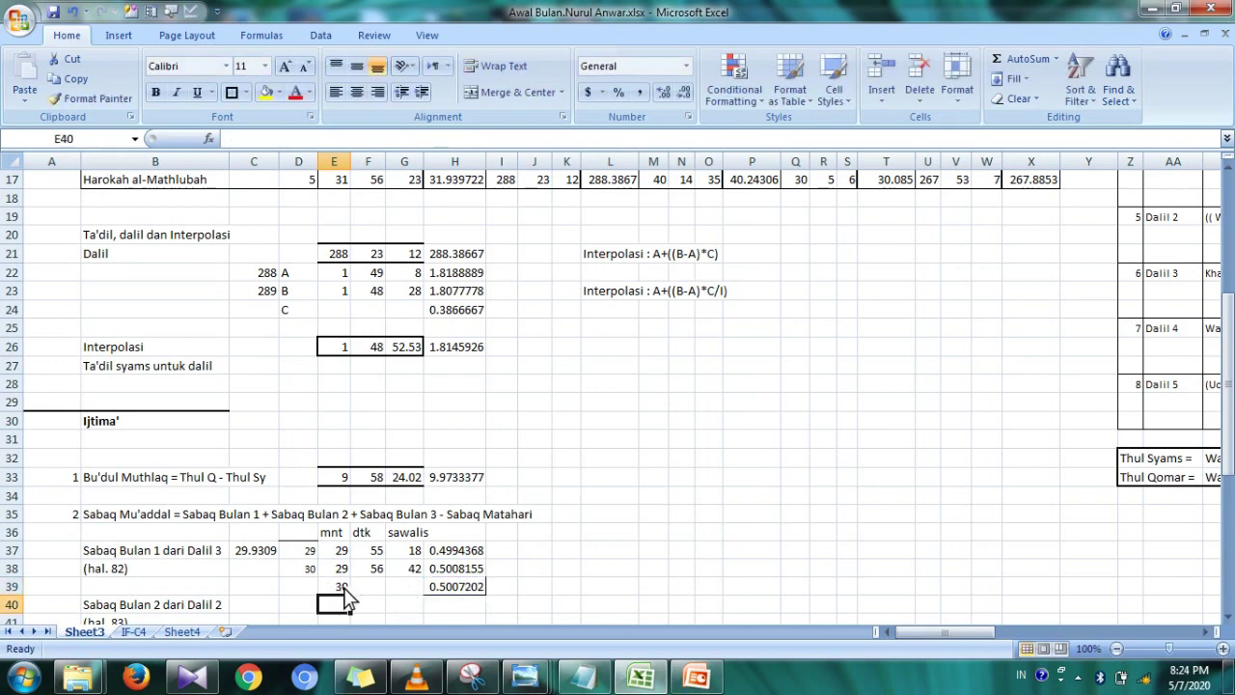
left_click_drag(351, 161, 360, 165)
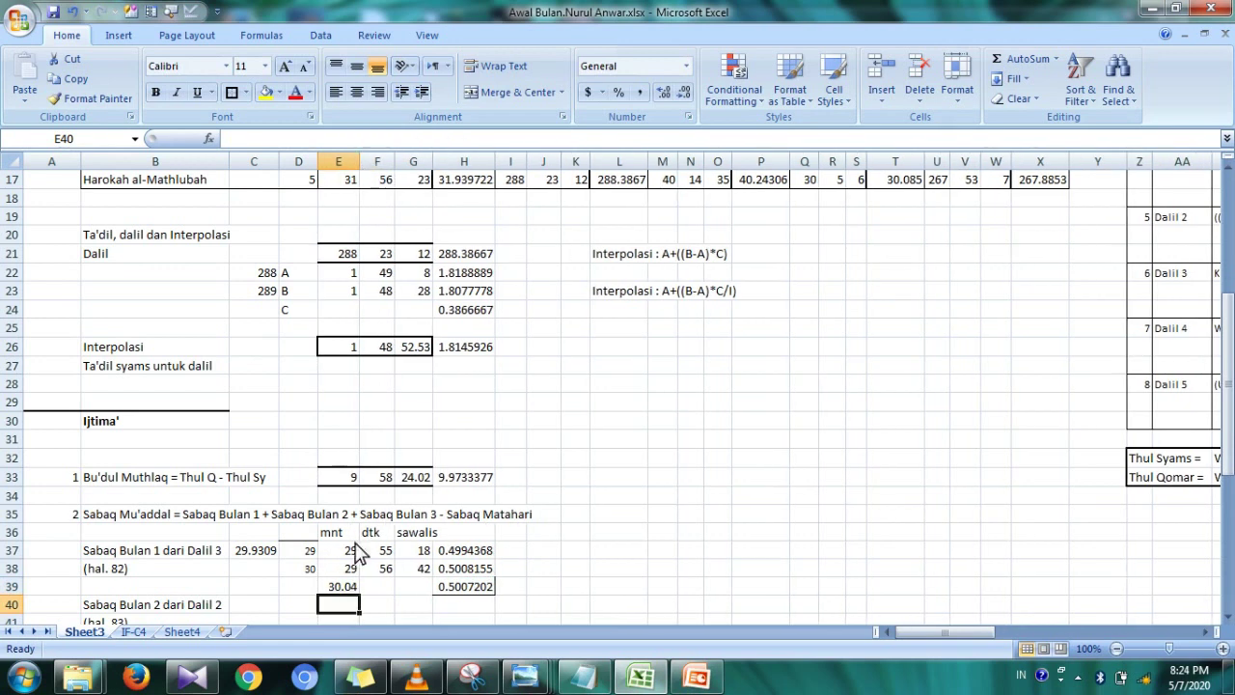
- Change E39 to =TRUNC(H39*60,0), showing 30 whole minutes
left_click(352, 586)
double_click(352, 586)
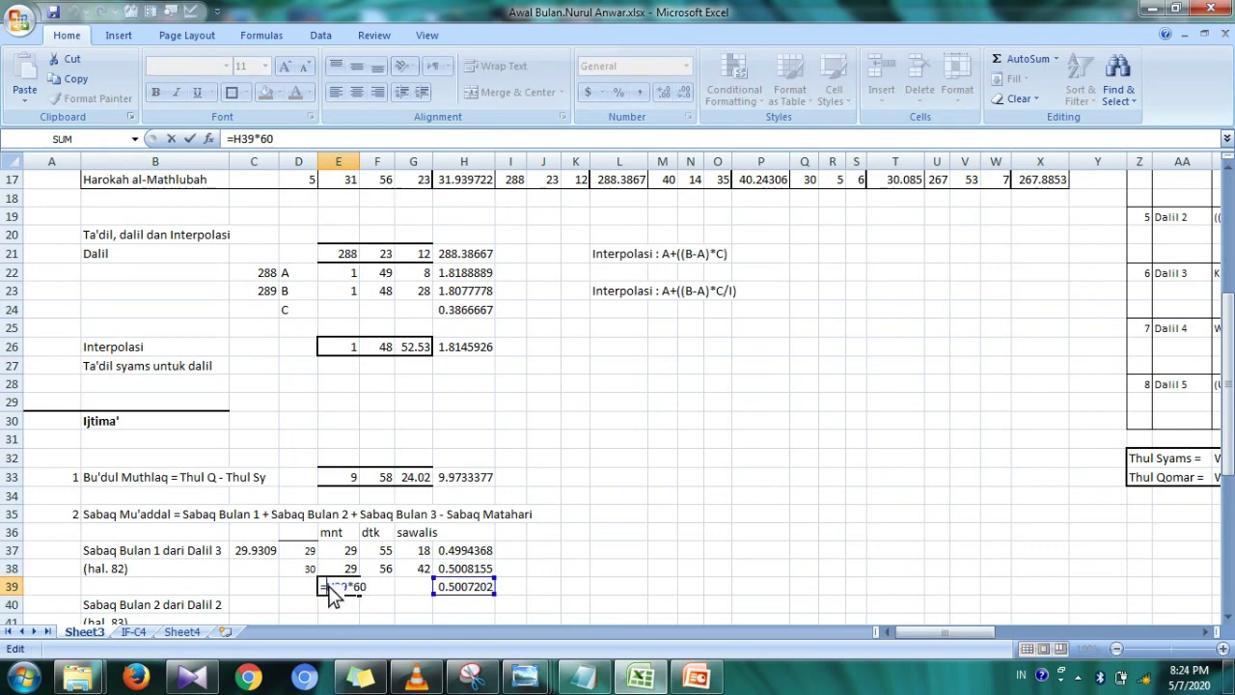
type("tr")
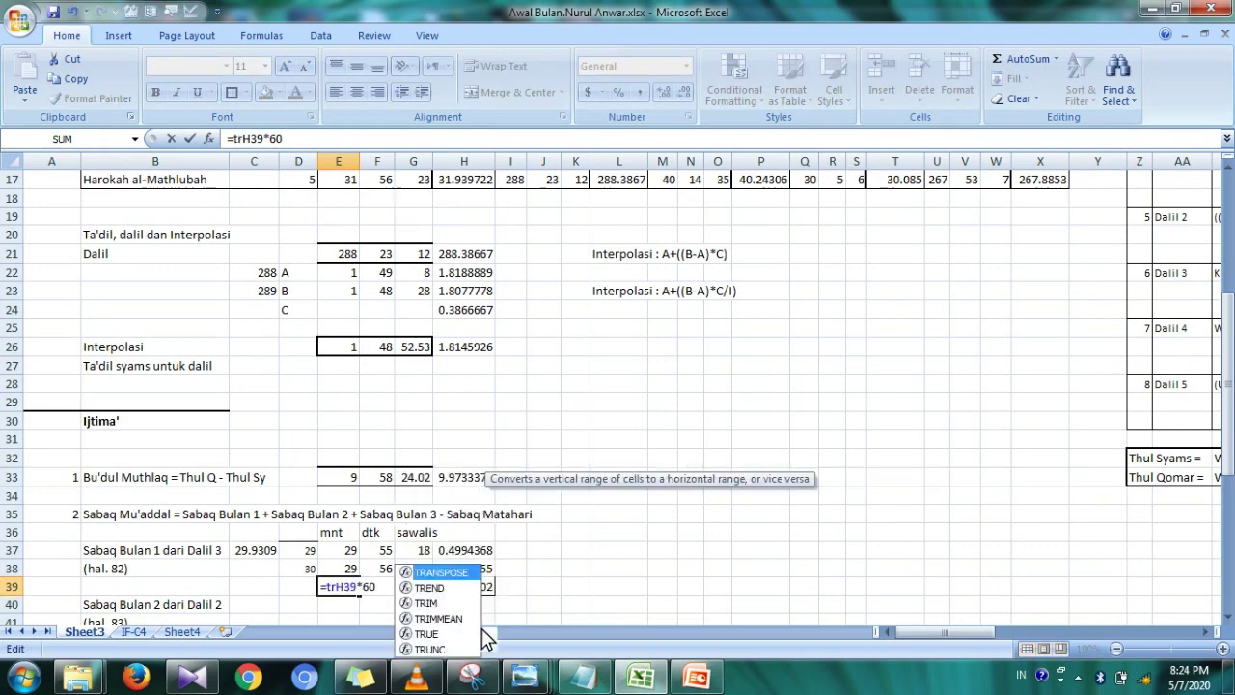
double_click(430, 650)
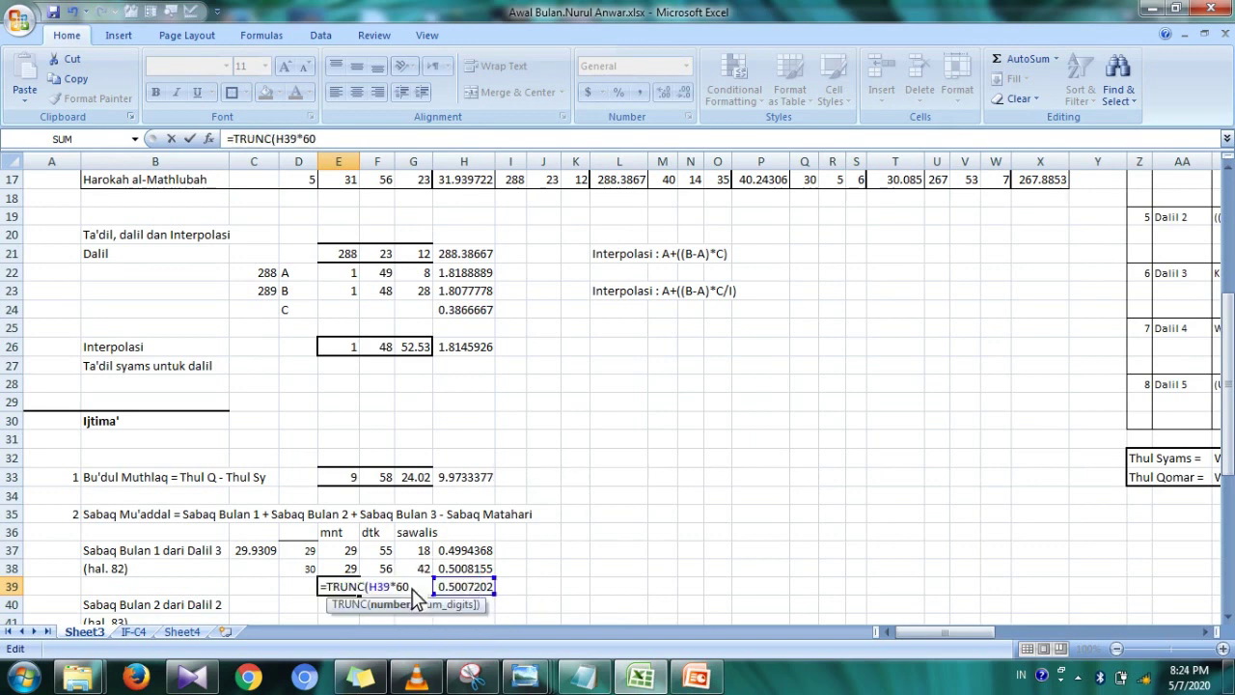
type(",0)")
key("Return")
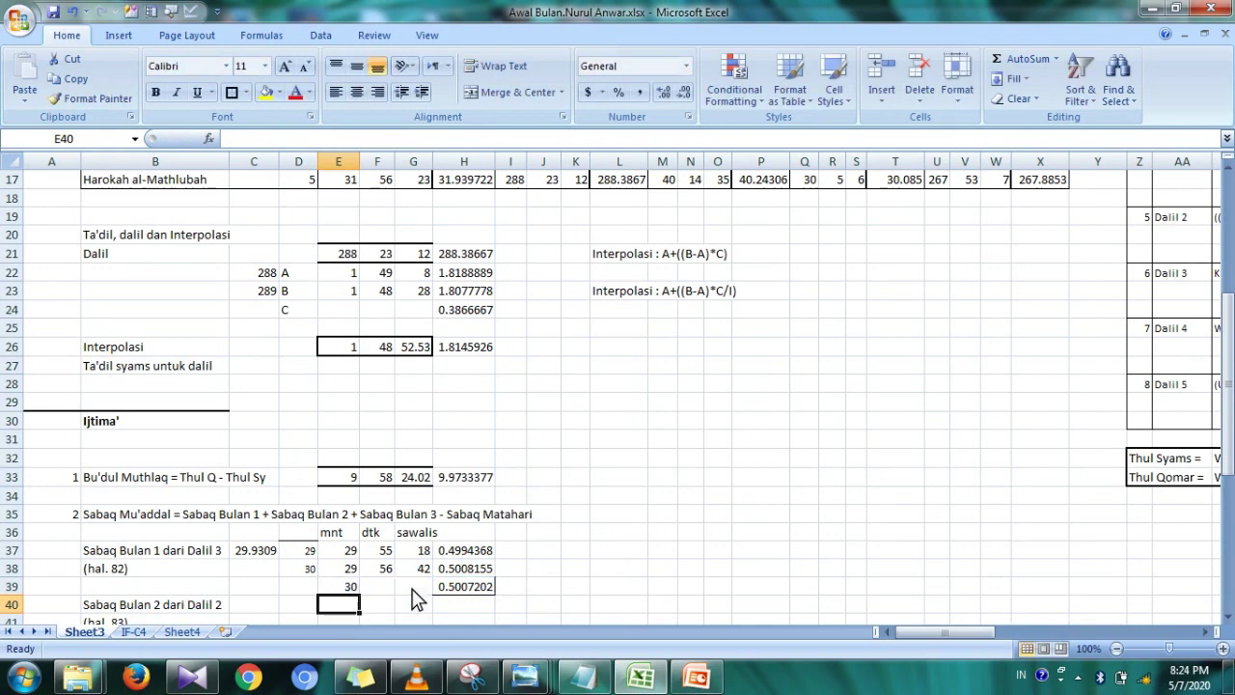
key("Return")
key("Up")
key("Up")
- Enter =(H39-E39/60)*3600 in F39 for the seconds remainder
key("Right")
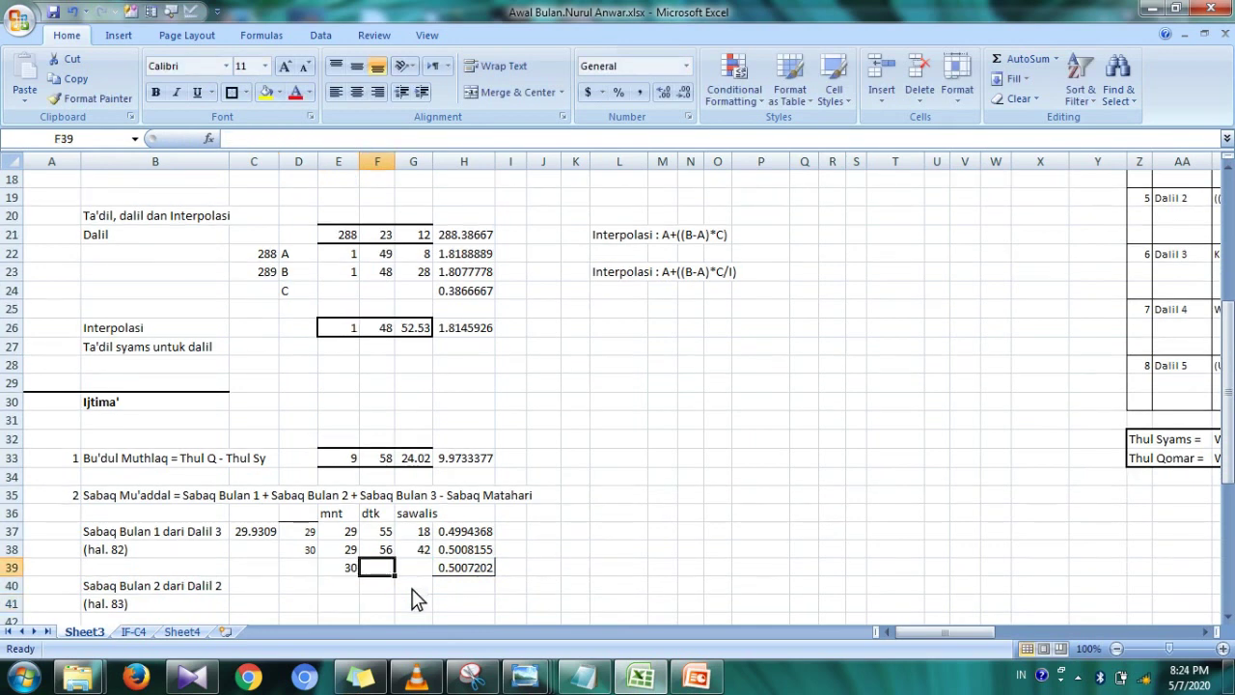
type("=(")
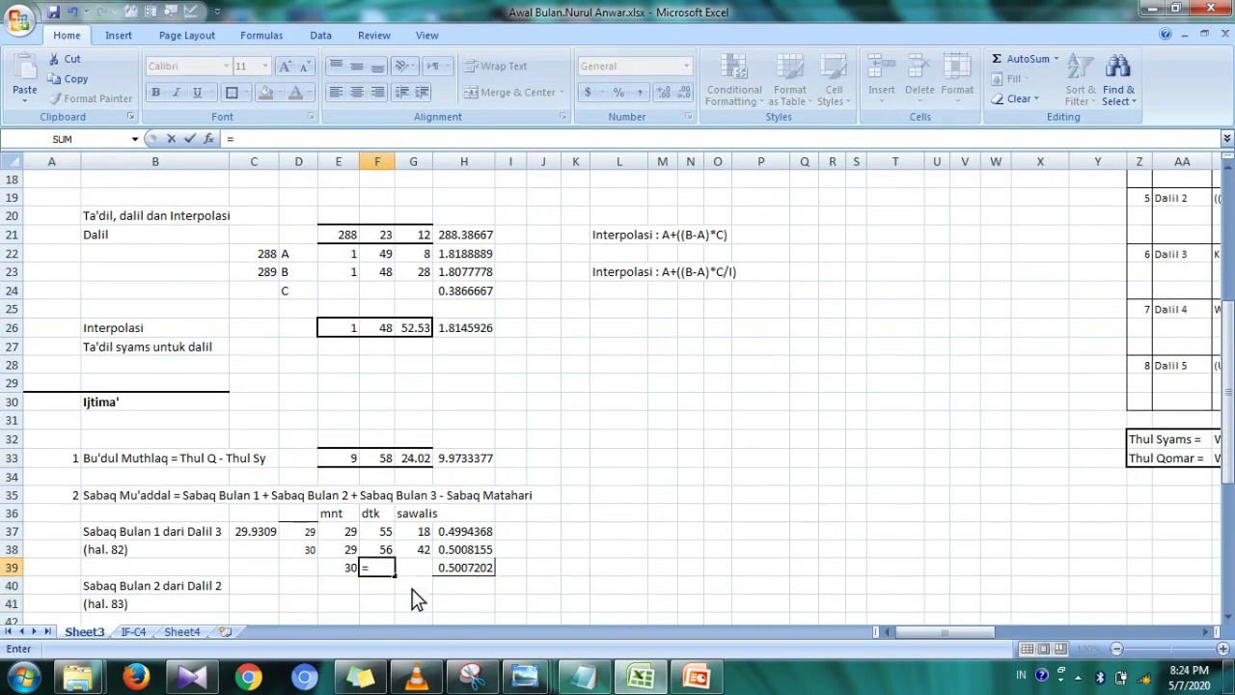
left_click(453, 571)
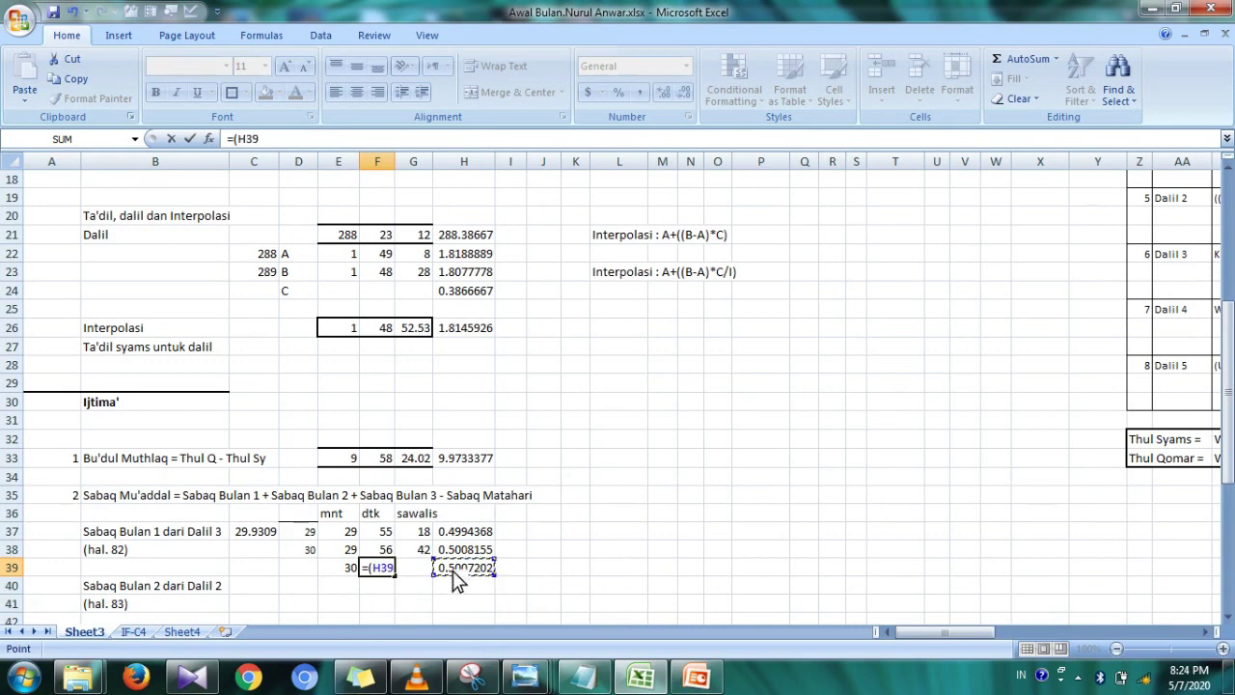
type("-")
left_click(332, 573)
type("/")
type("60)*3600")
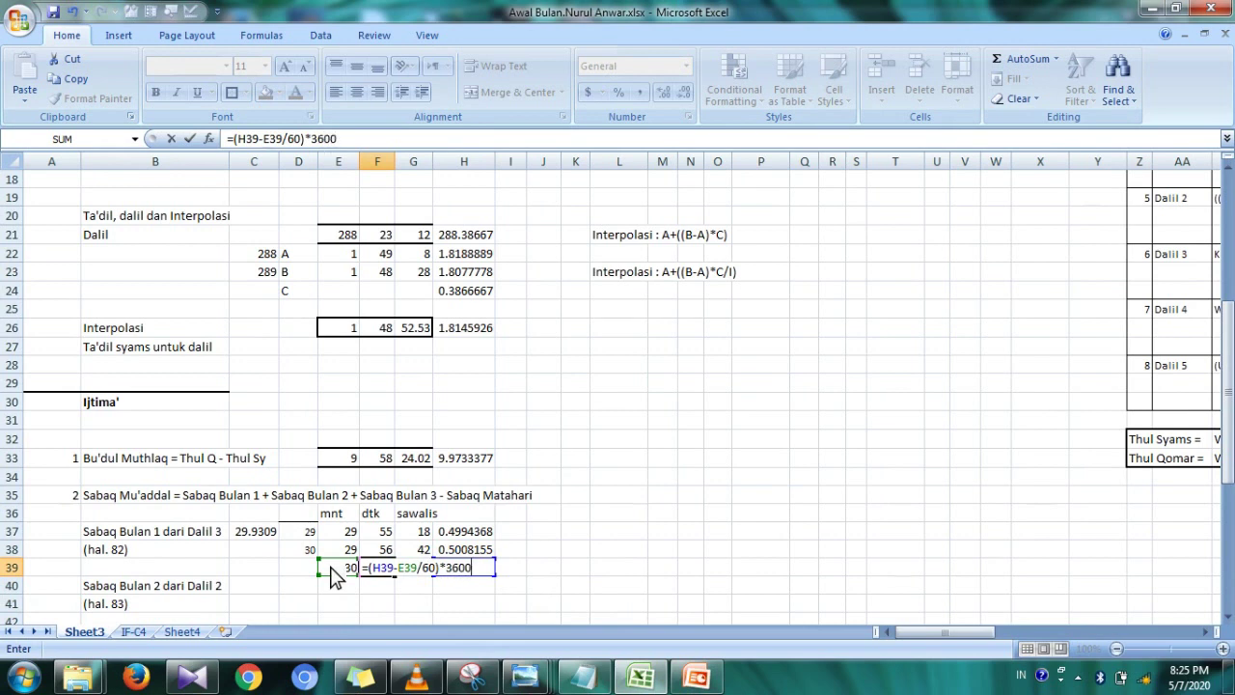
- Wrap F39 as =TRUNC((H39-E39/60)*3600,0), giving 2 whole seconds
left_click(368, 569)
type("tr")
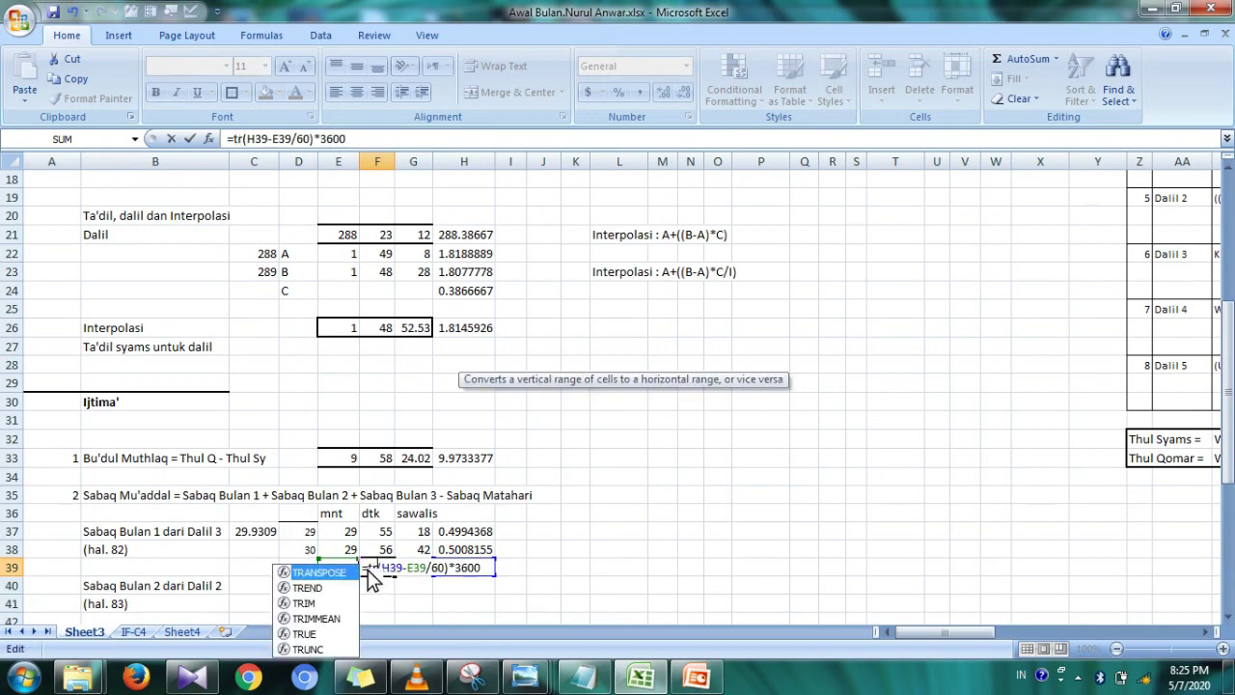
double_click(309, 649)
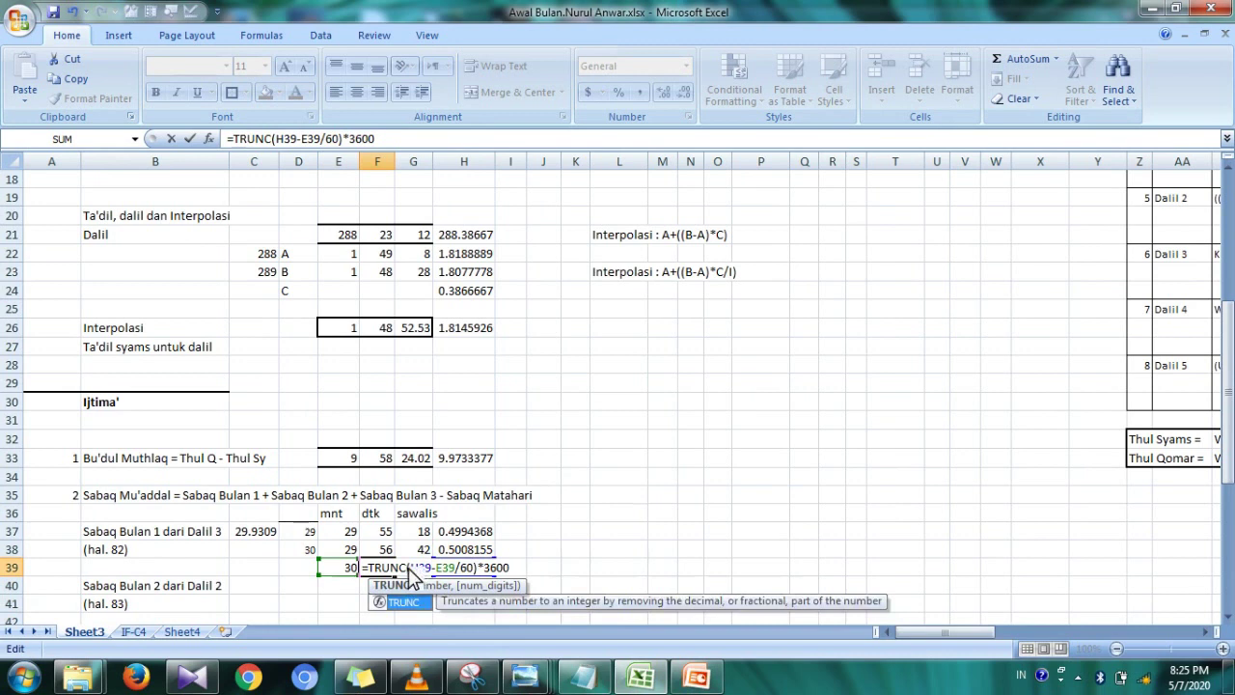
left_click(408, 568)
type("(")
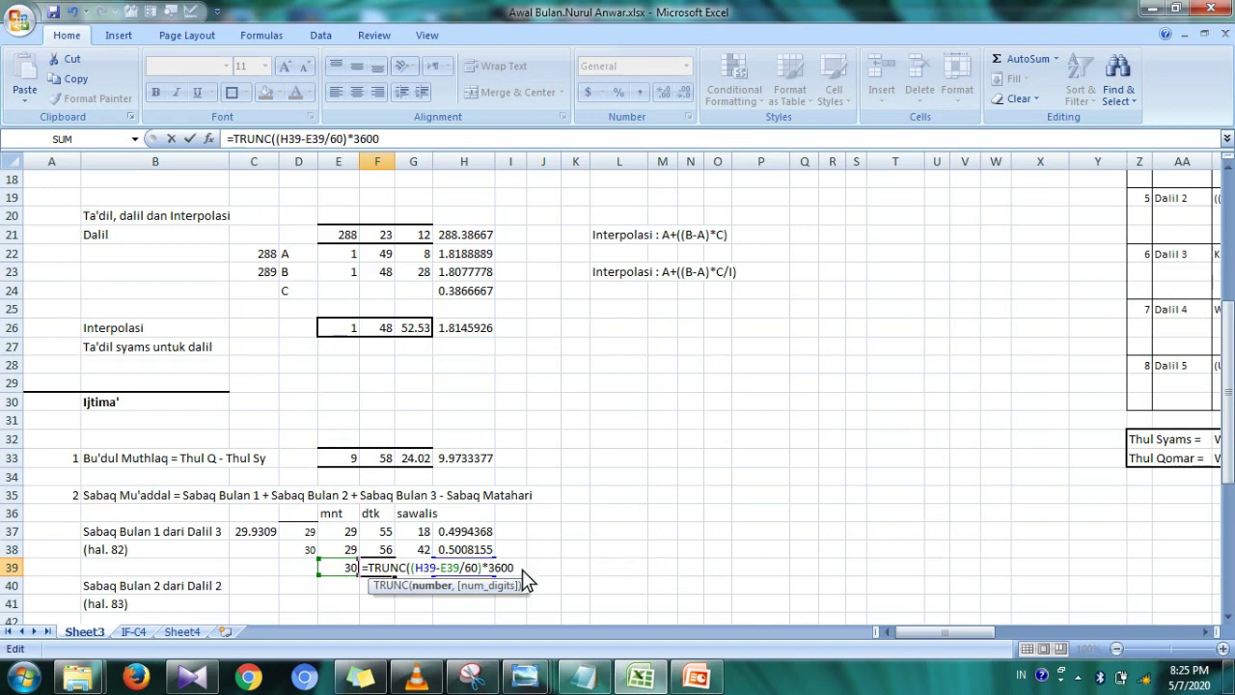
type(",")
type("0)")
key("Return")
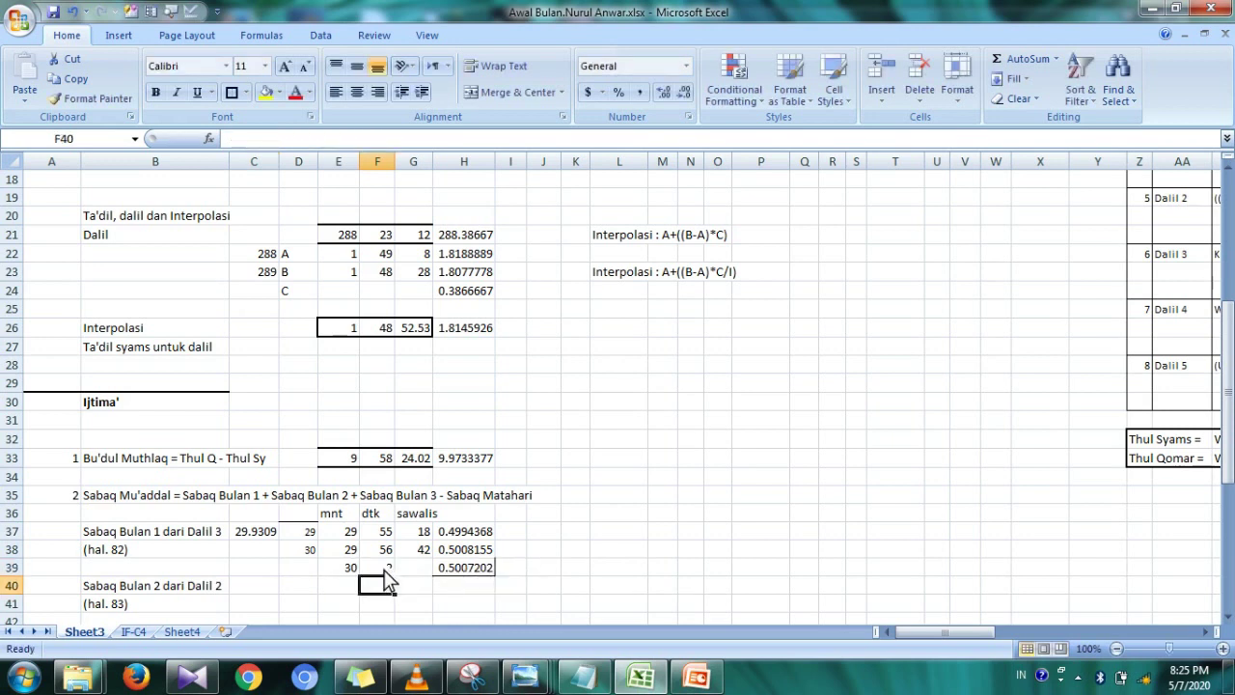
left_click(410, 570)
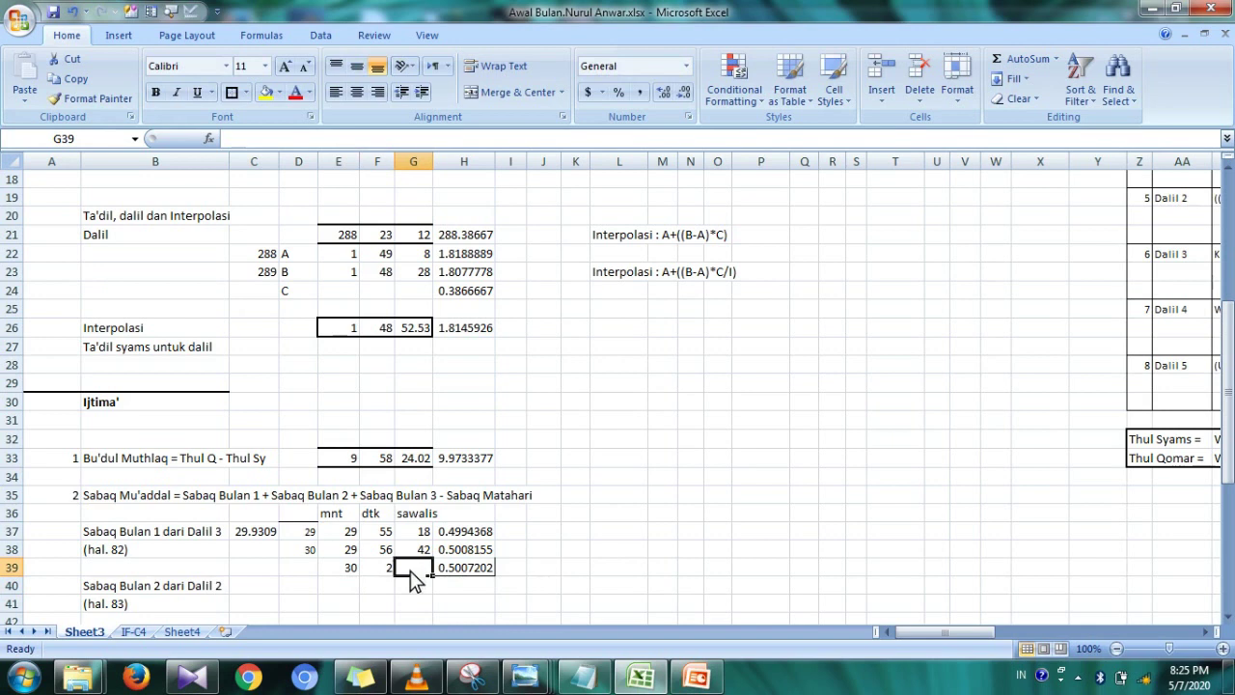
- Enter =(H39-E39/60-F39/3600)*21800 in G39, giving 3.589 sawalis, and check the row 39 formulas
type("=(")
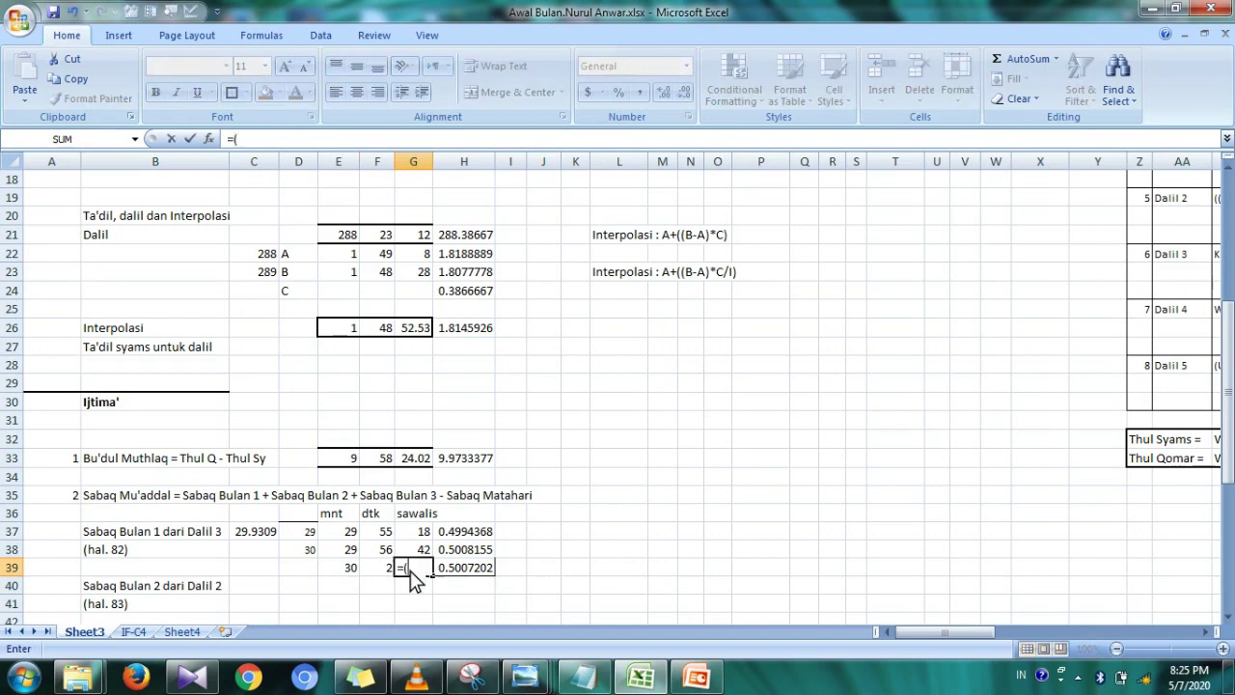
left_click(461, 570)
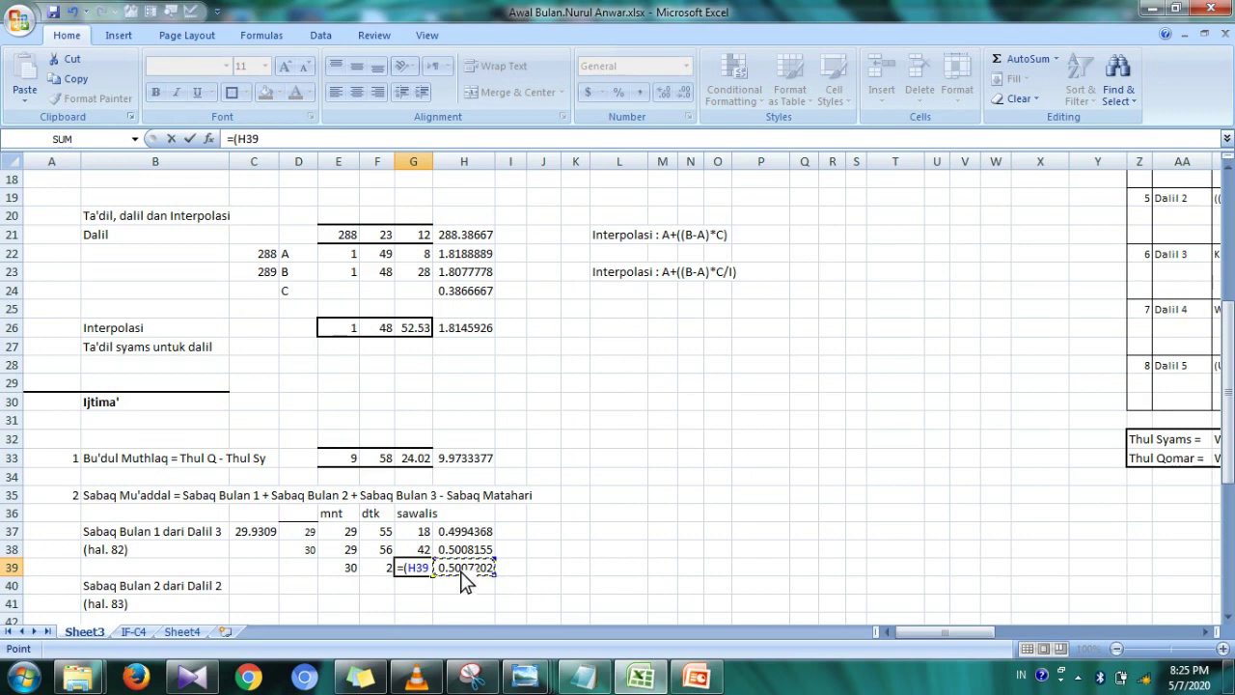
type("-")
left_click(343, 571)
type("/60-")
left_click(390, 575)
type("/3600)")
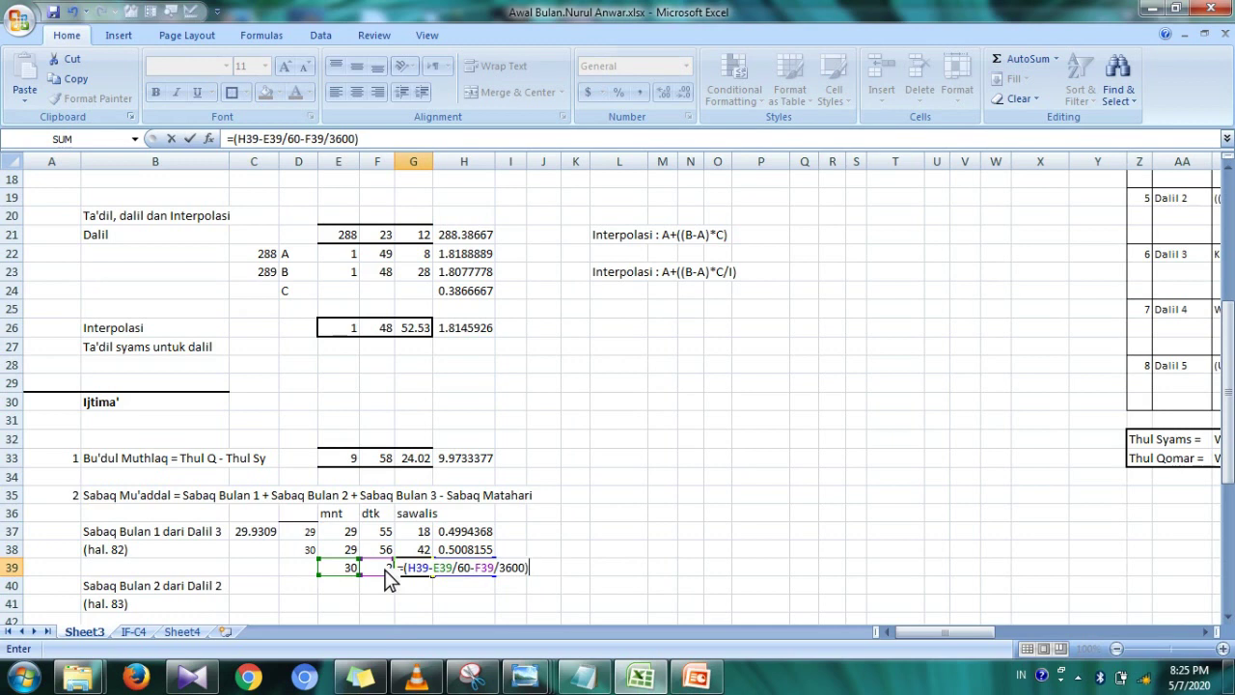
type("*21800")
key("Return")
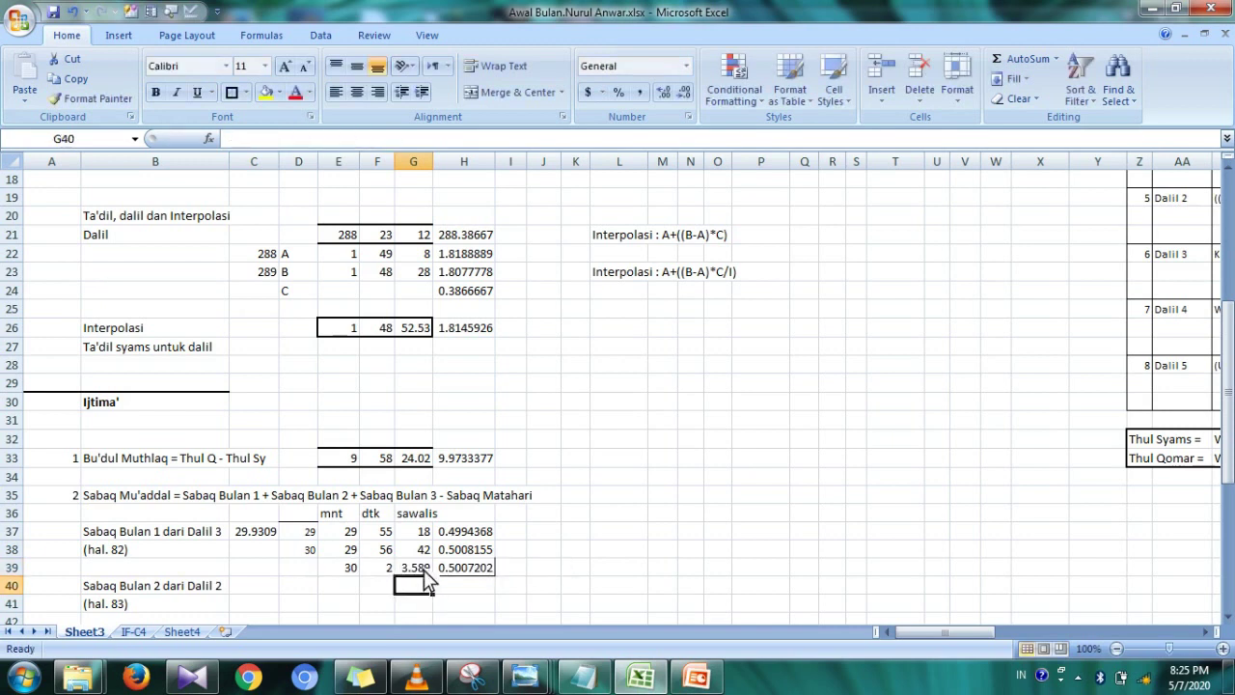
left_click(423, 568)
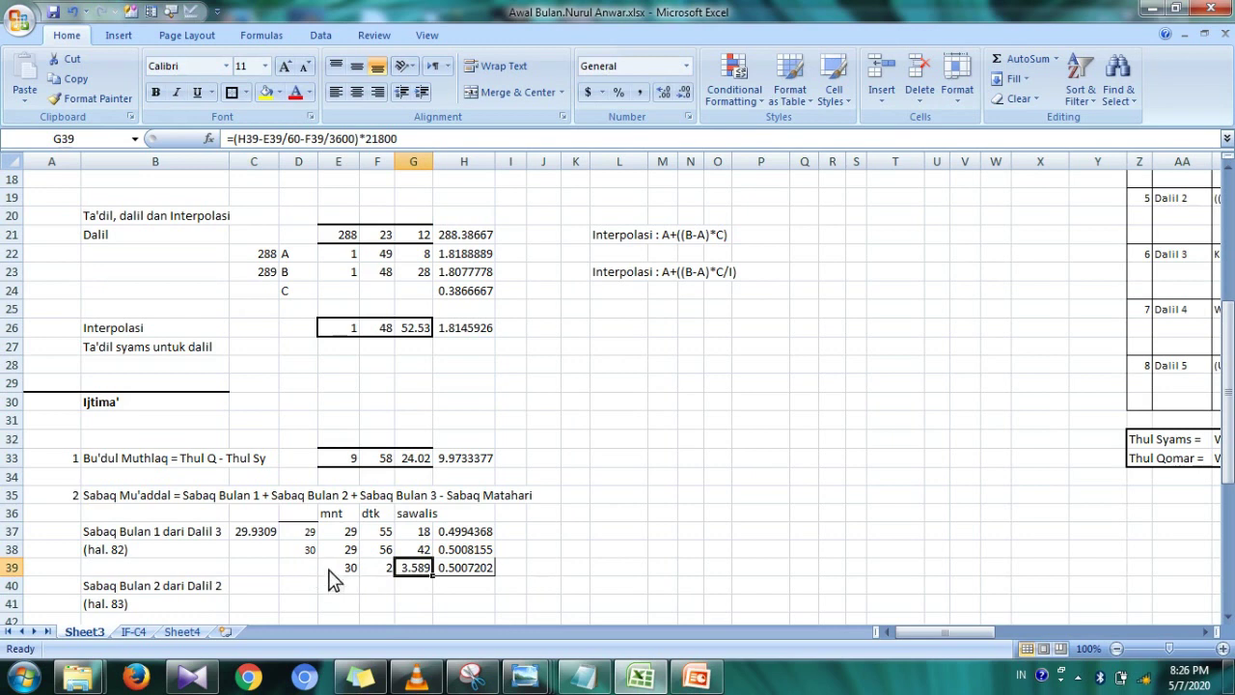
left_click(347, 578)
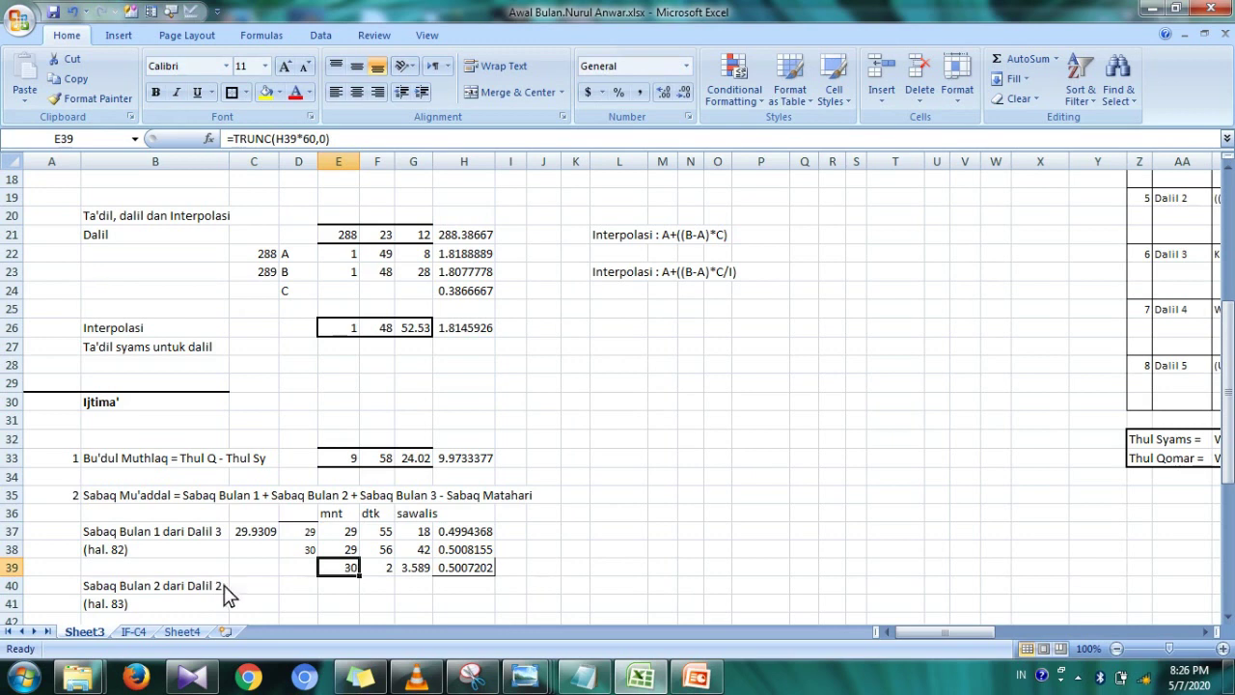
- Link C40 to the Dalil 2 result in AD19, showing 342.892
left_click(247, 600)
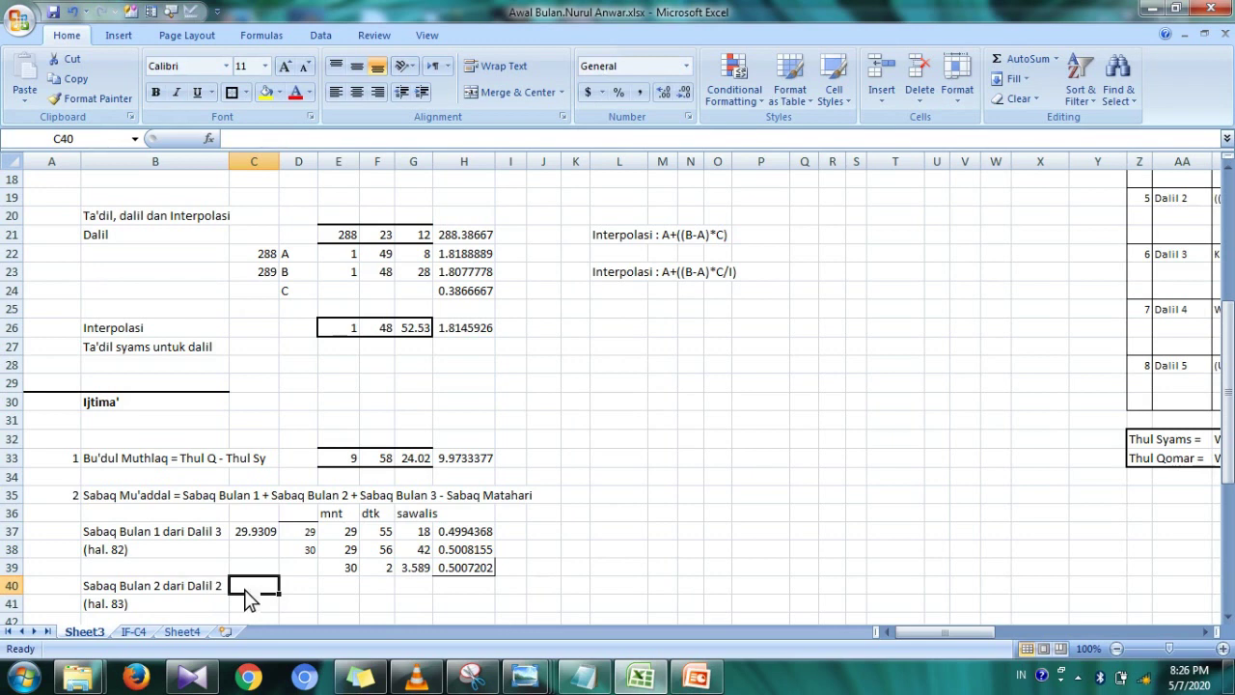
type("=")
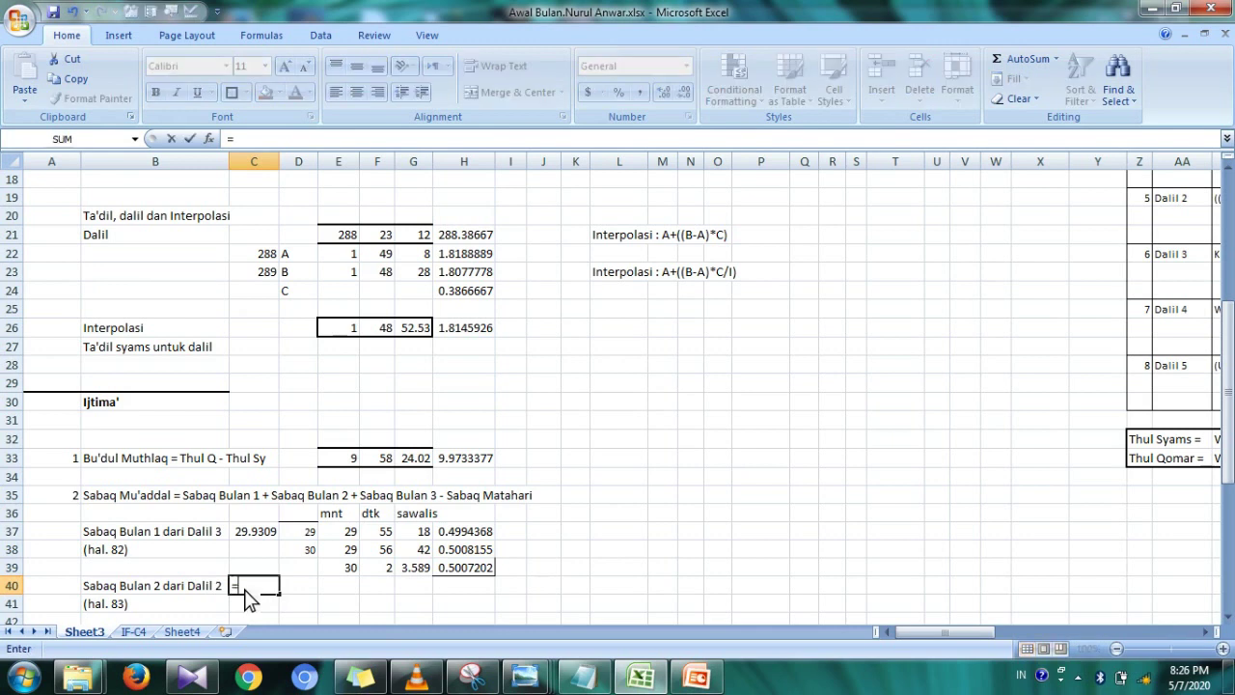
left_click_drag(981, 633, 1091, 629)
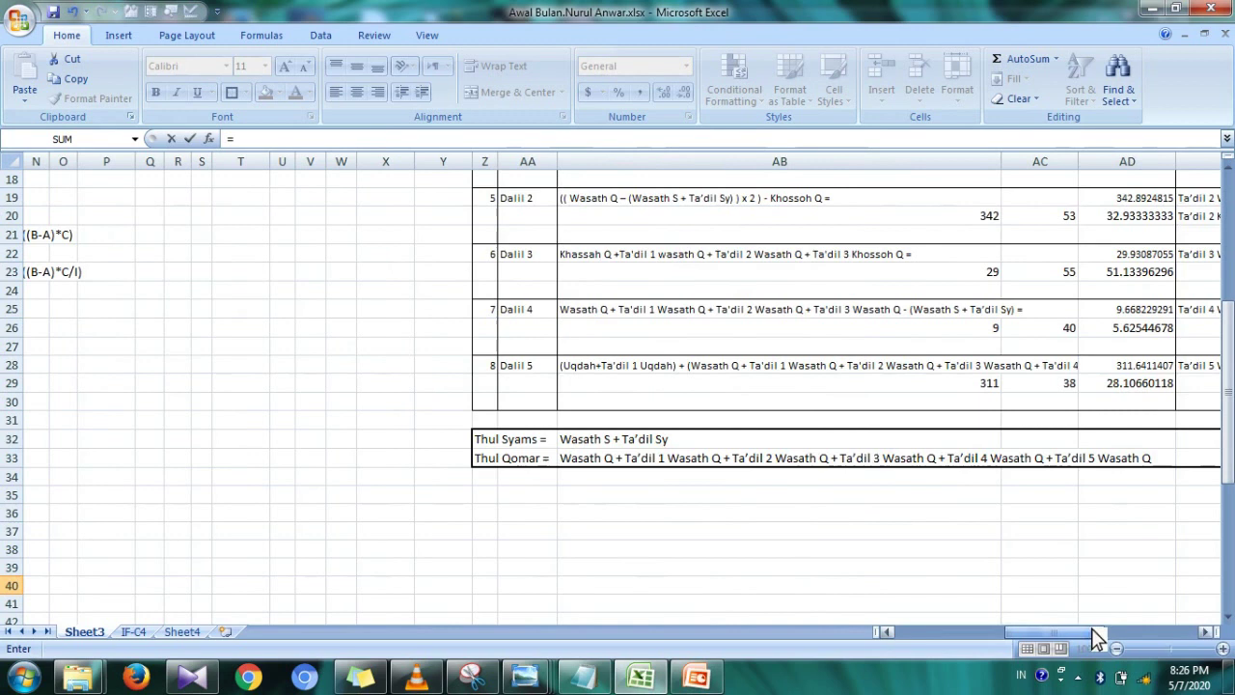
left_click(1161, 205)
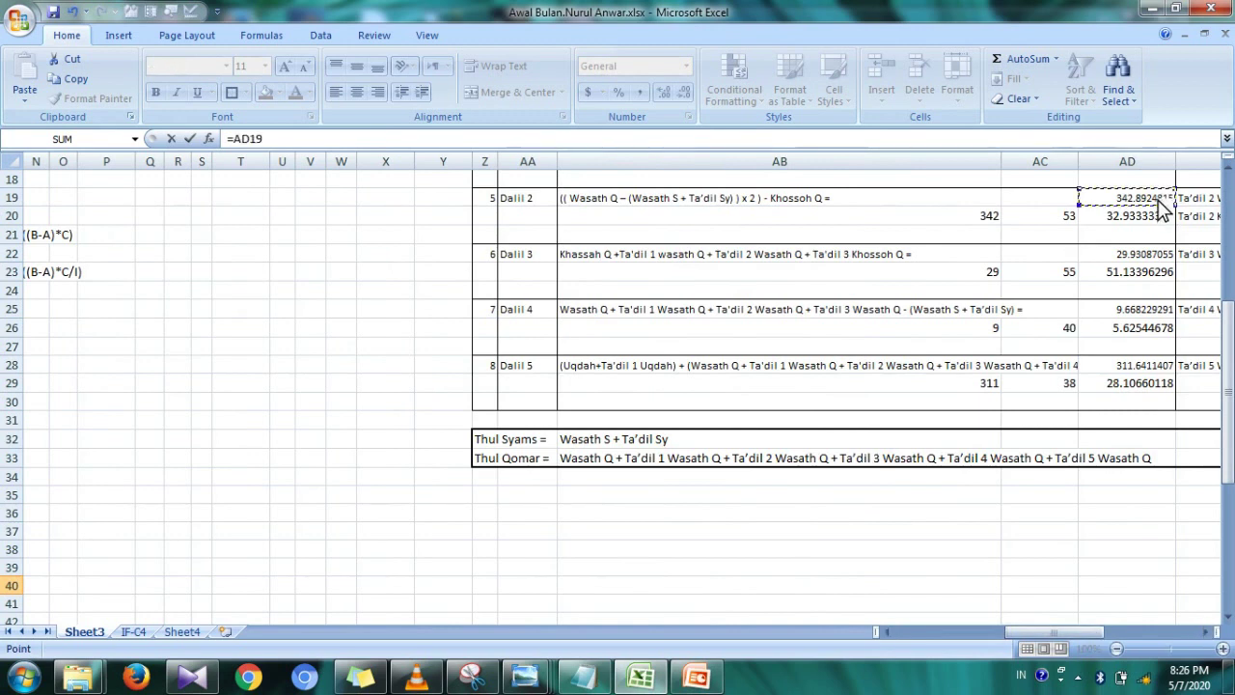
key("Return")
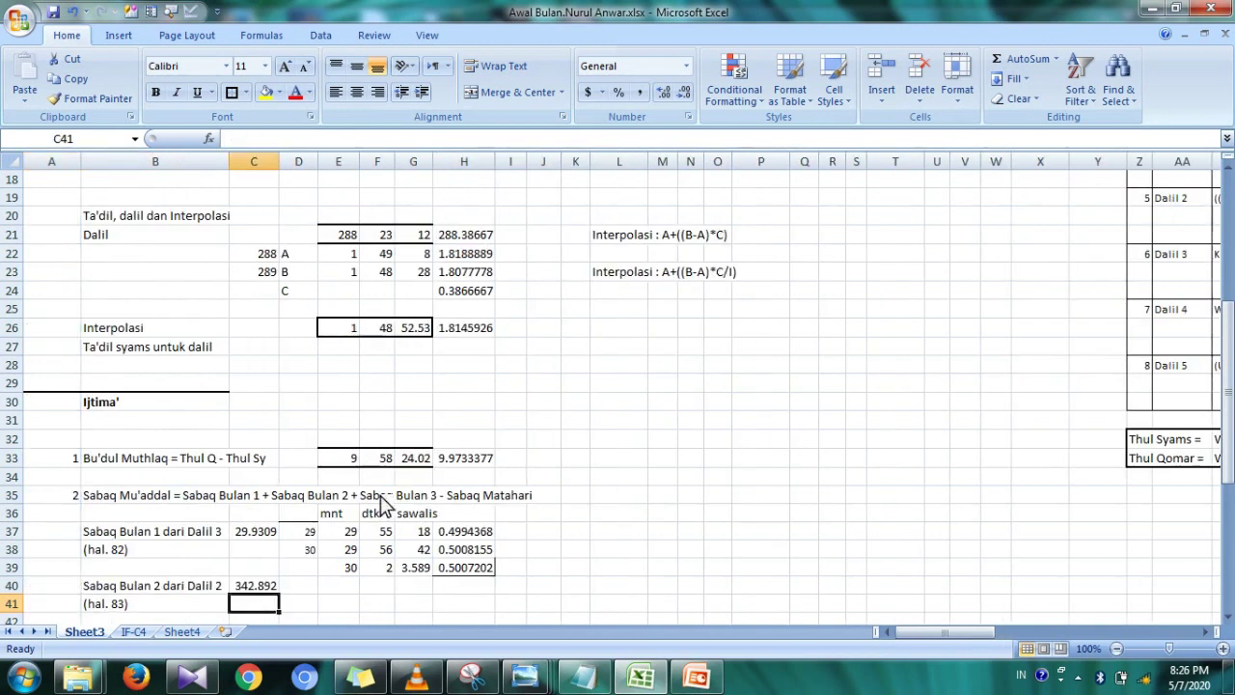
- Copy the D37:D38 rounding formulas into D40:D41, giving 342 and 343
left_click_drag(307, 540, 309, 552)
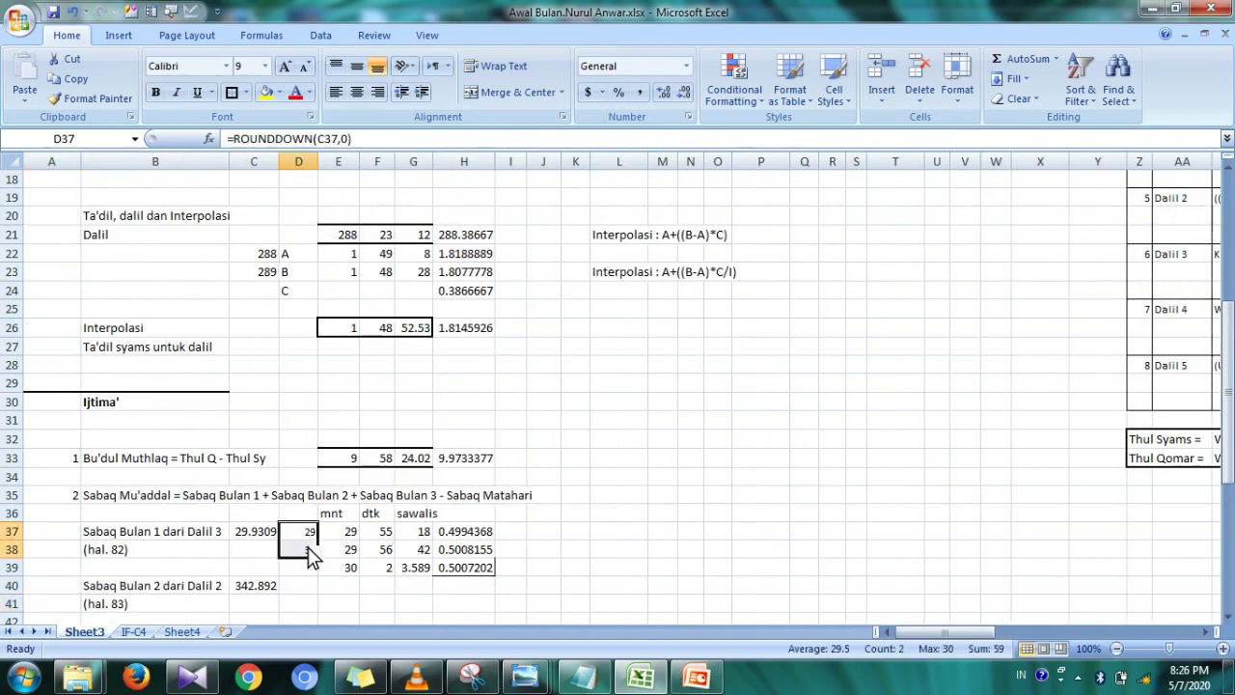
key("ctrl+c")
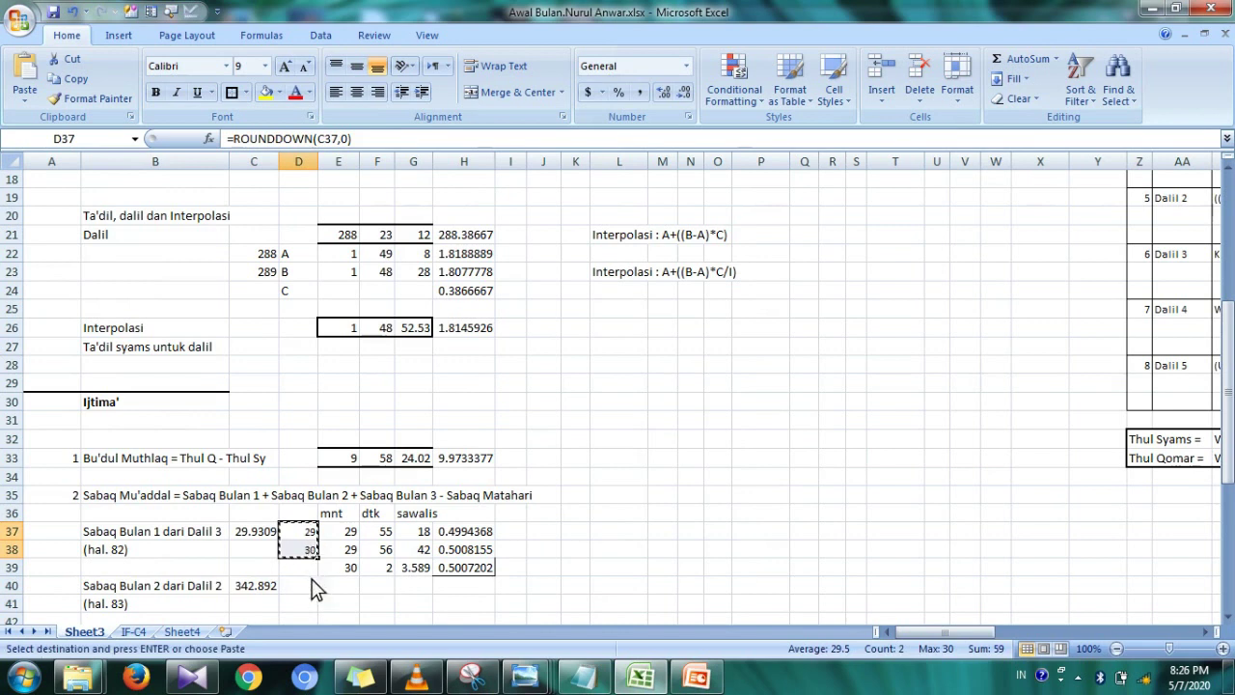
left_click(307, 589)
key("ctrl+v")
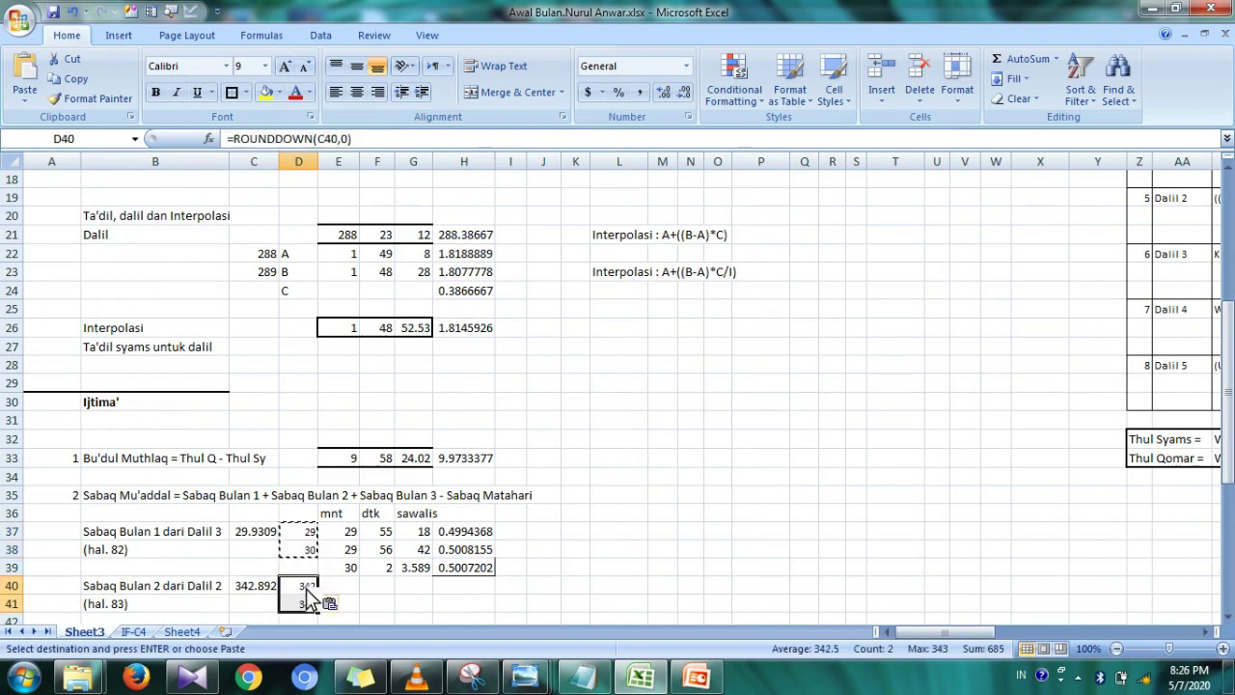
left_click(326, 597)
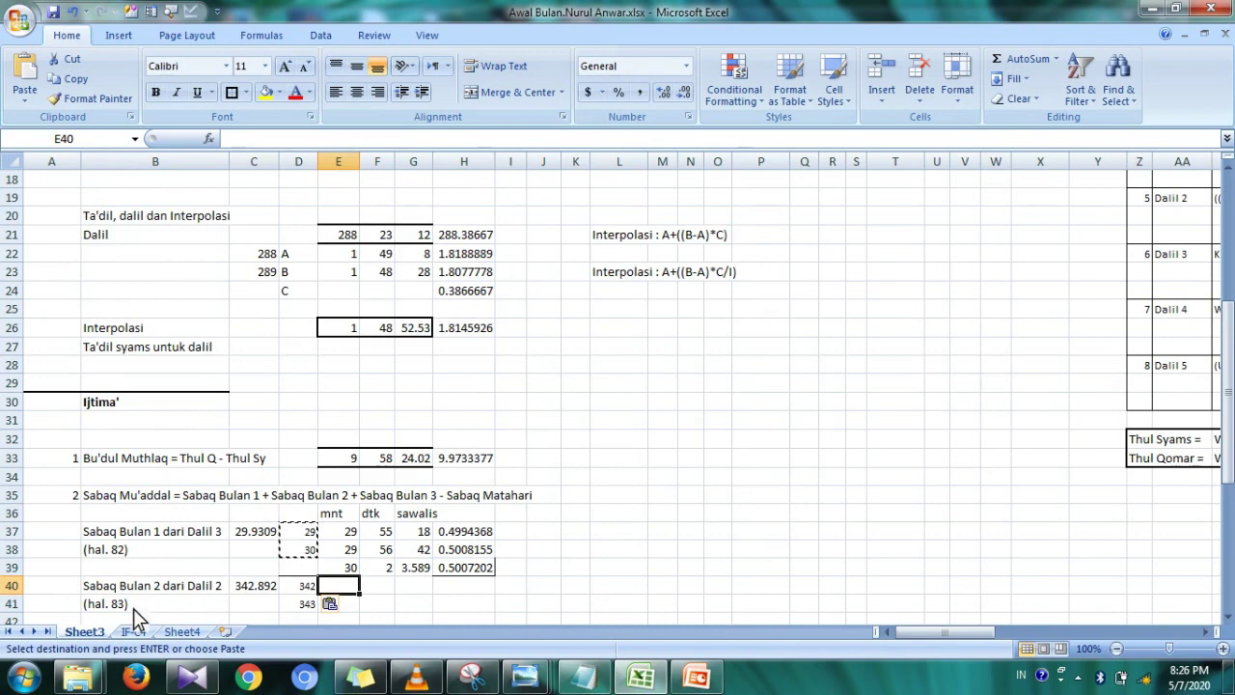
mouse_move(526, 676)
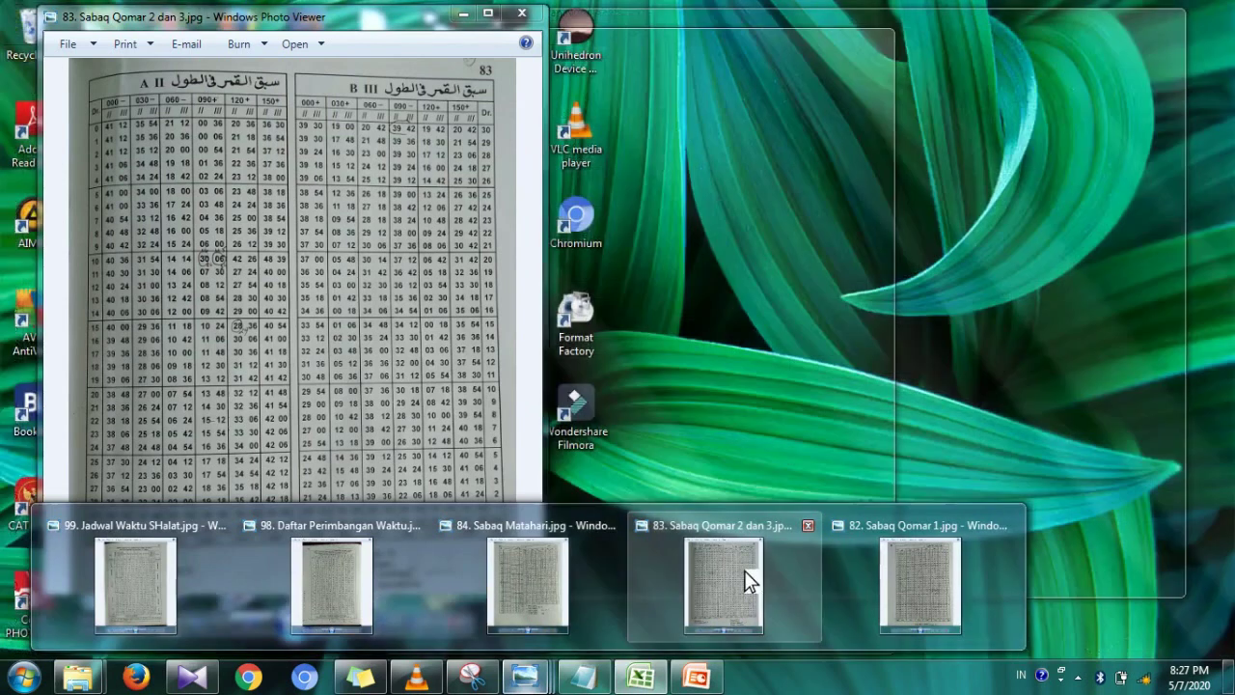
- Bring up the page-83 Sabaq Qomar 2 dan 3 photo and place it right of the sheet
left_click(745, 570)
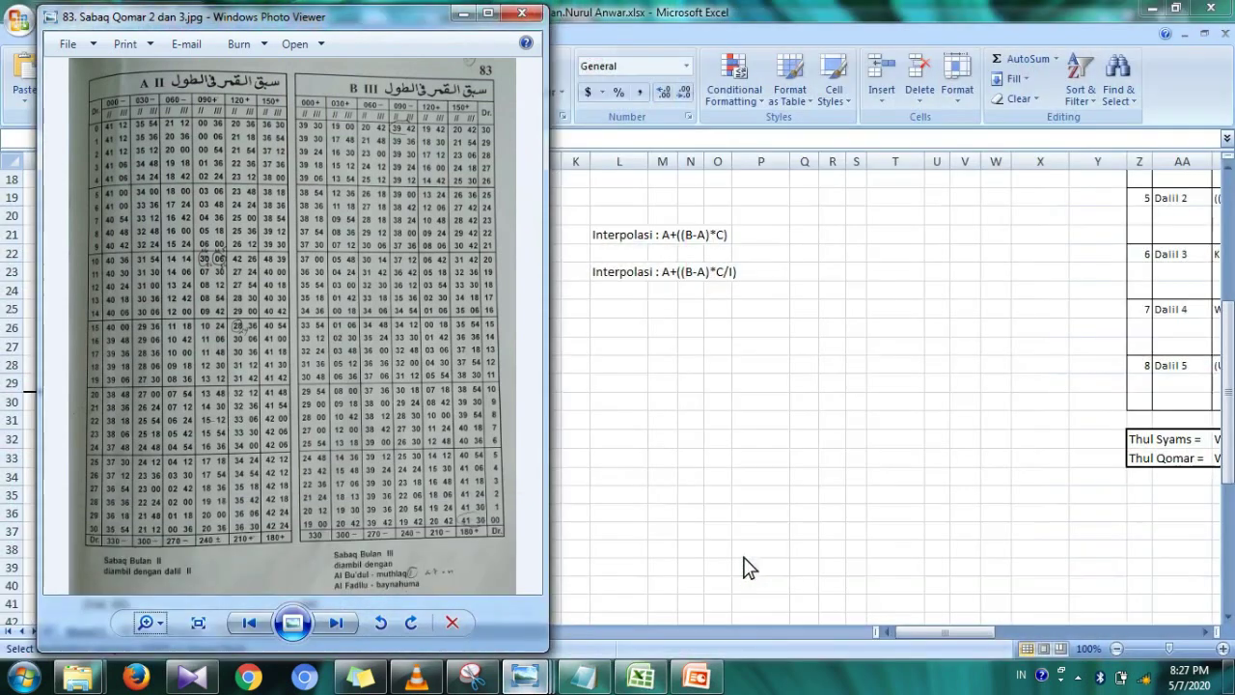
left_click_drag(375, 29, 897, 103)
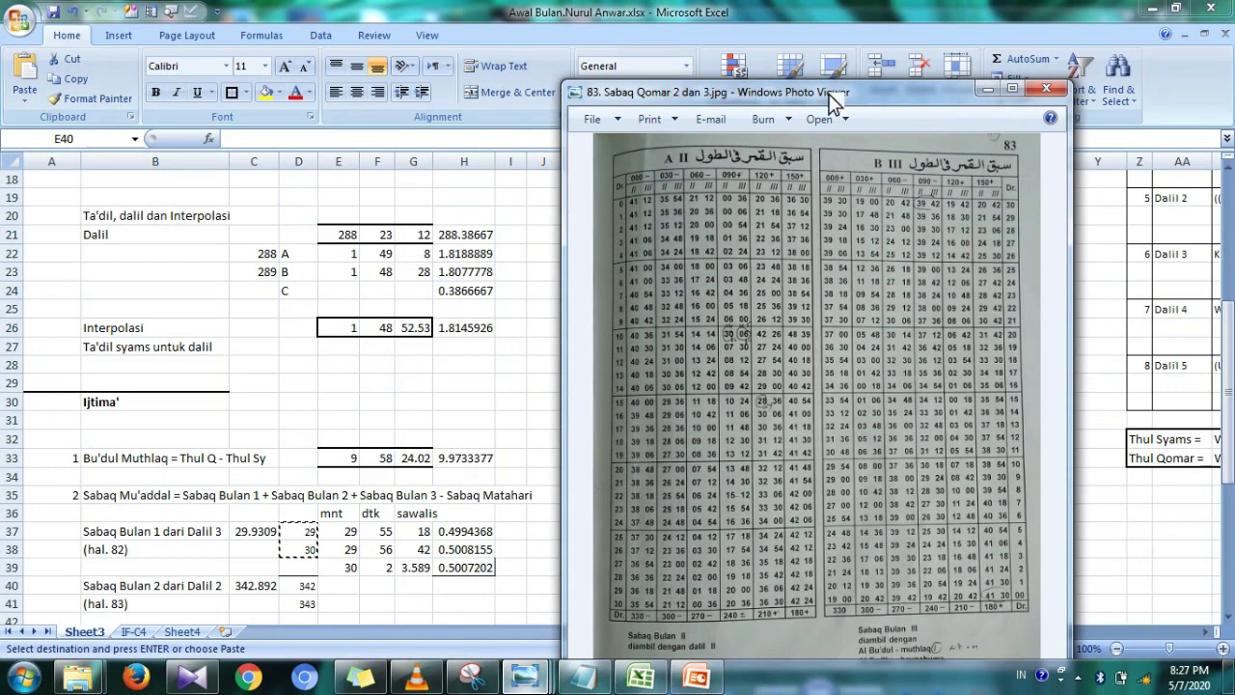
left_click_drag(835, 96, 836, 59)
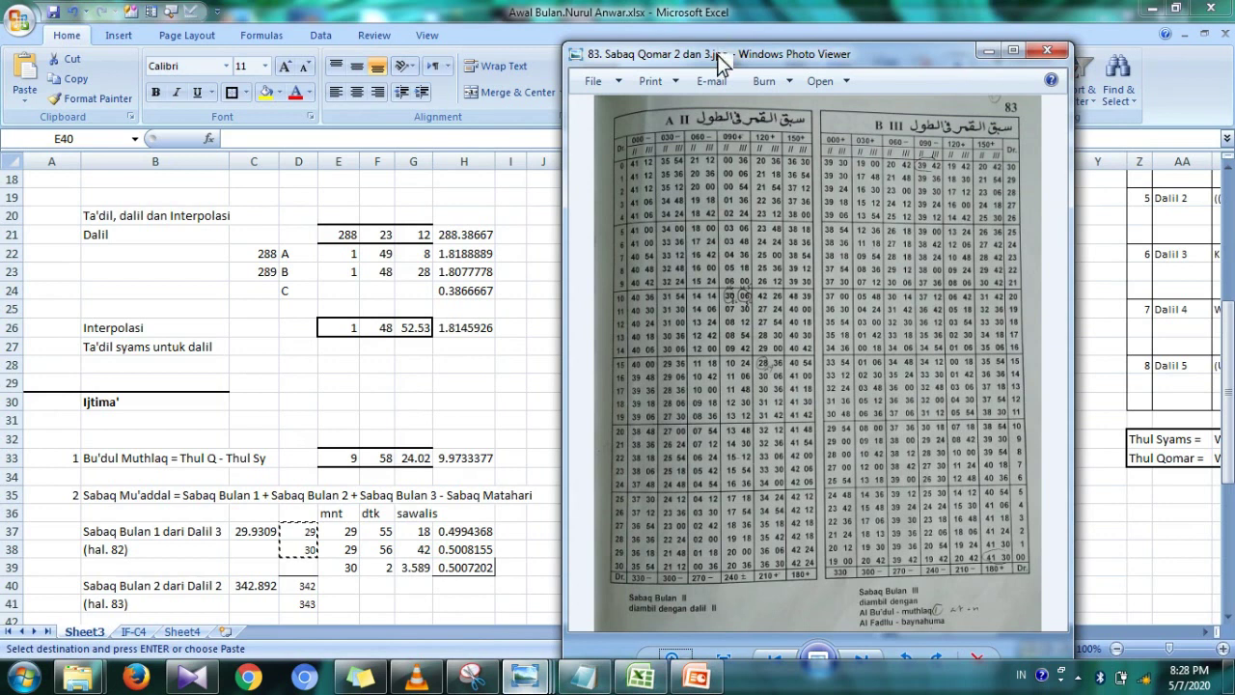
- Zoom and pan the table photo to the needed rows, then bring Excel back to front
left_click_drag(718, 54, 714, 12)
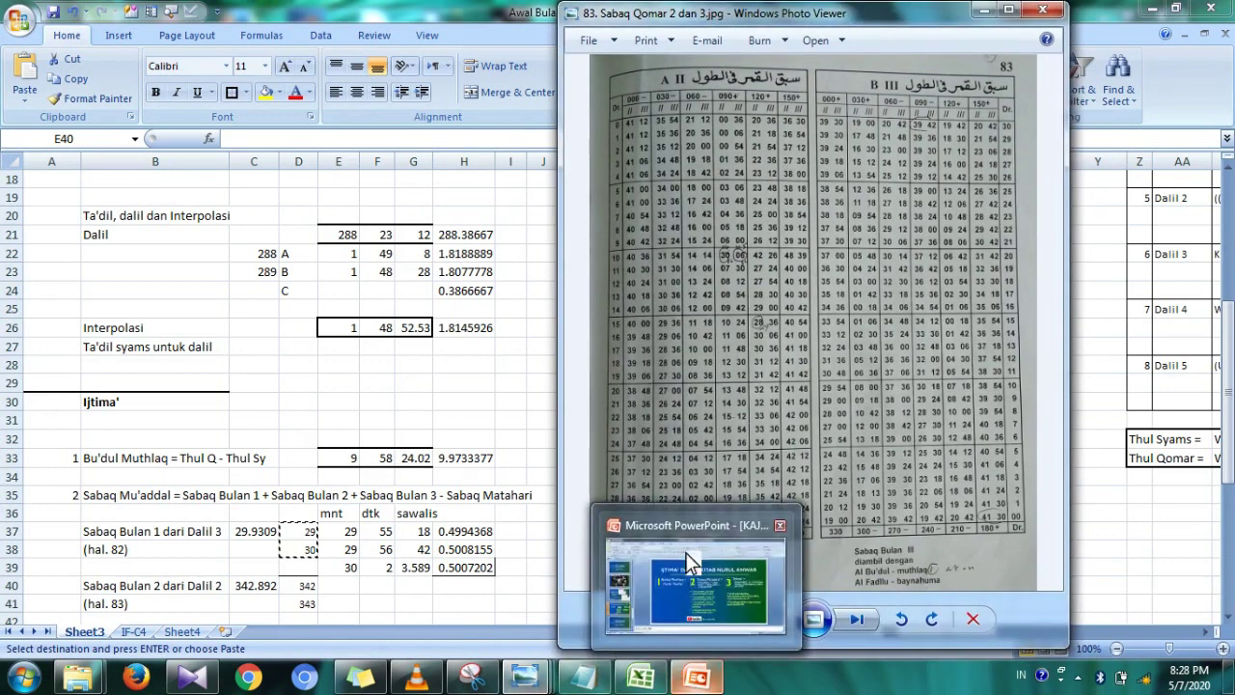
left_click_drag(678, 616, 676, 578)
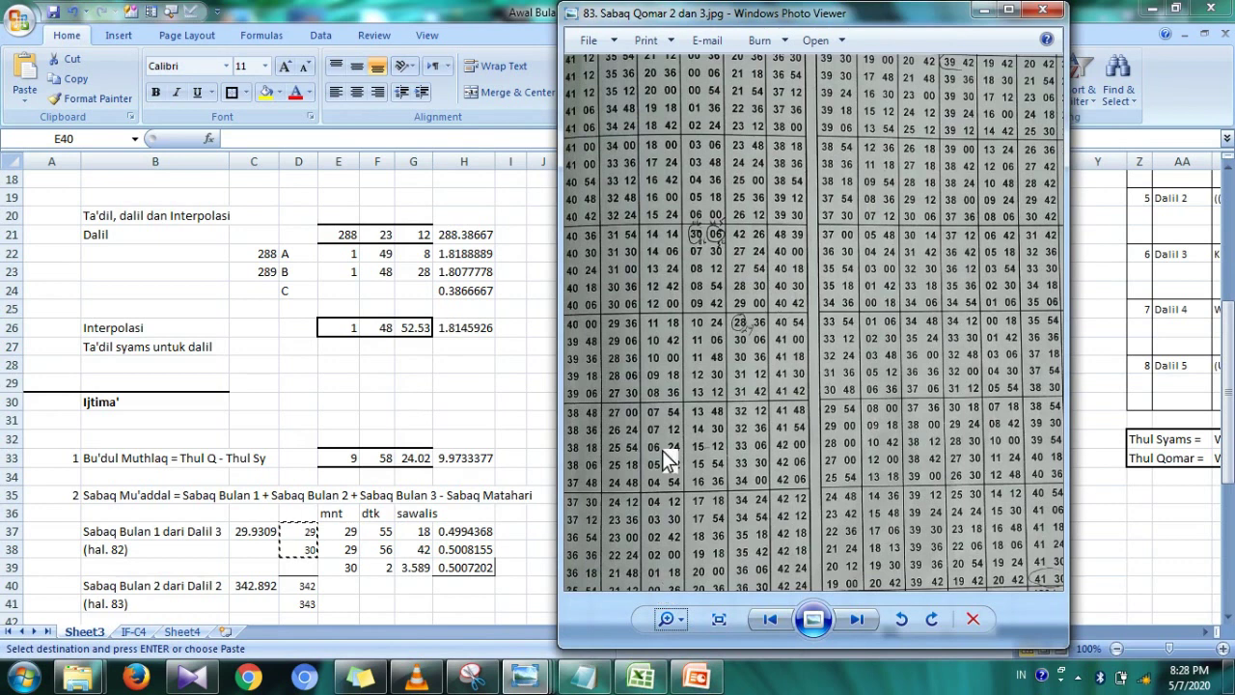
left_click_drag(893, 648, 893, 658)
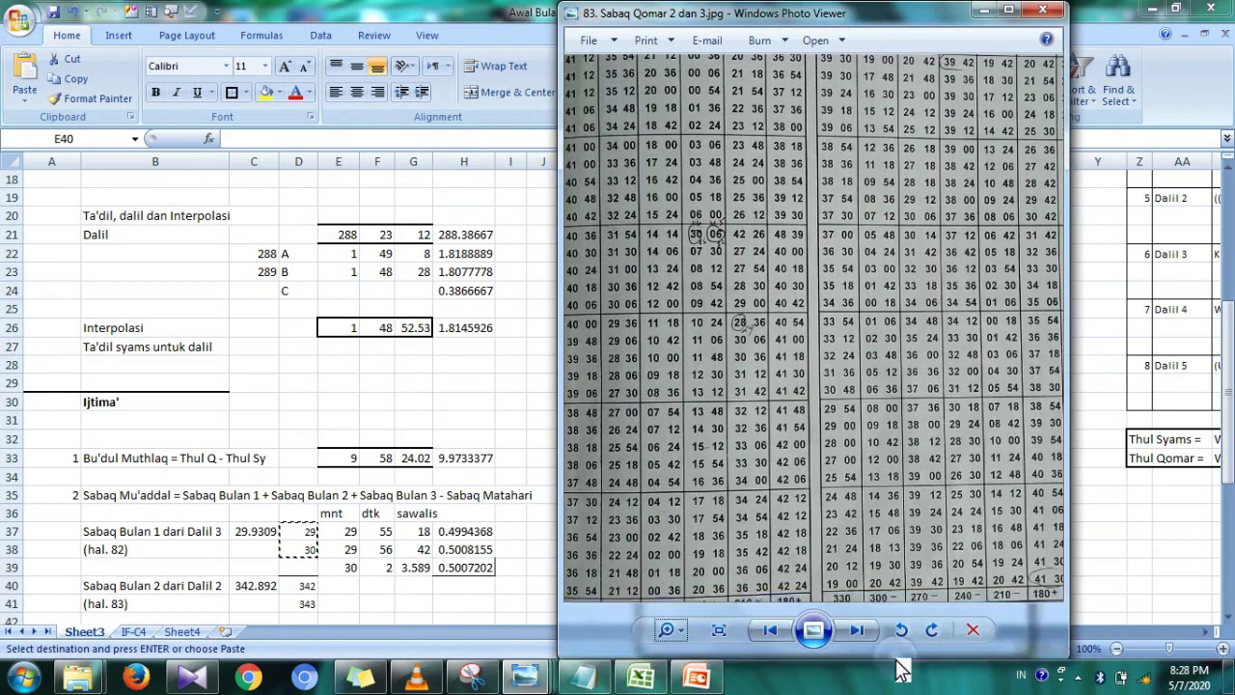
mouse_move(722, 348)
left_mouse_down()
mouse_move(788, 361)
mouse_move(790, 435)
left_mouse_up()
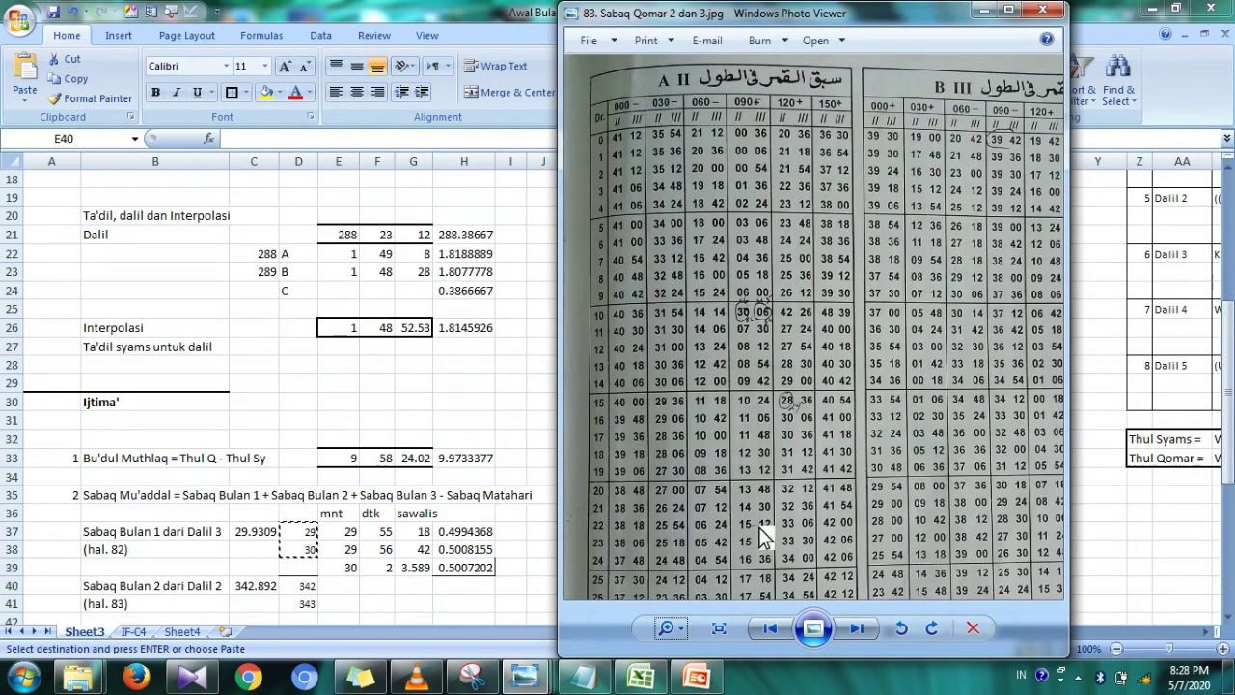
left_click(681, 626)
left_click_drag(681, 626, 684, 628)
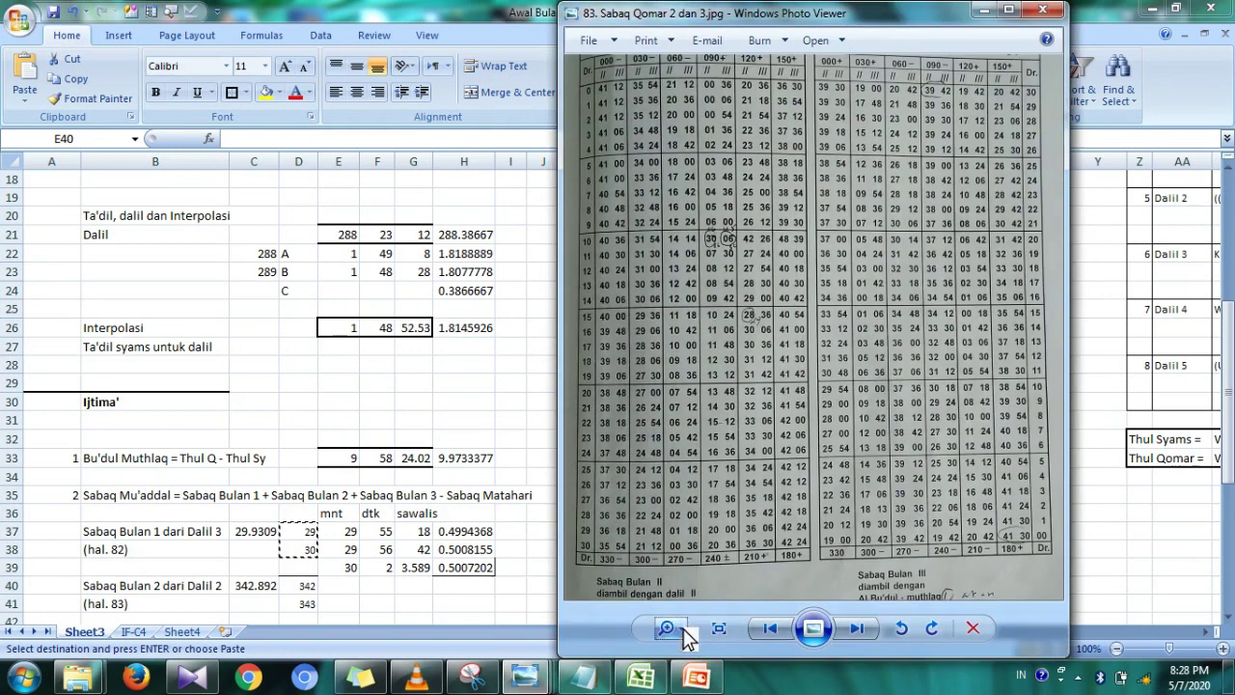
left_click_drag(661, 533, 667, 524)
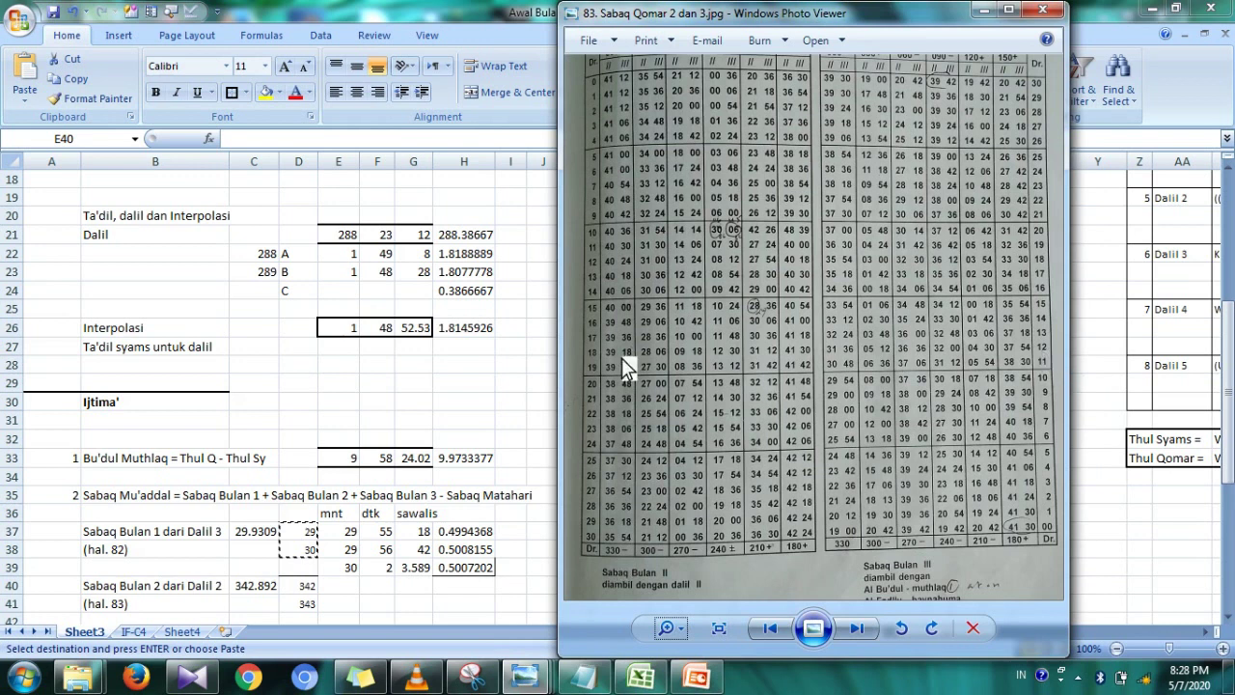
left_click_drag(621, 358, 623, 361)
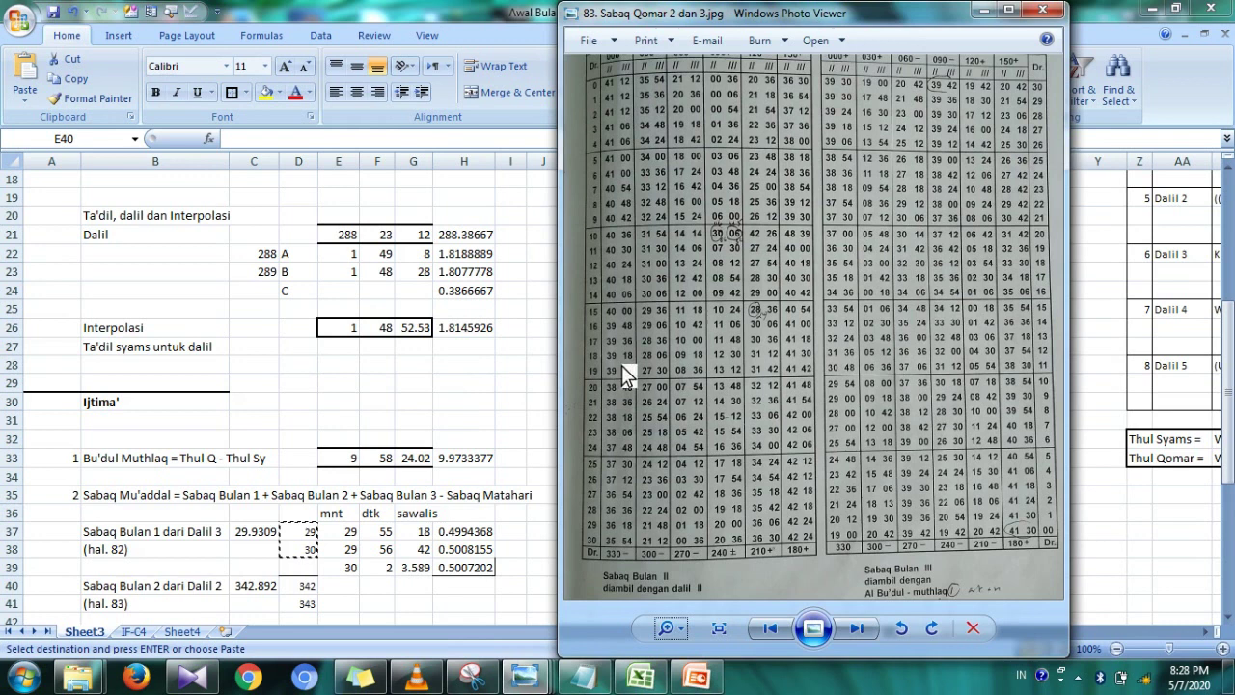
left_click(353, 587)
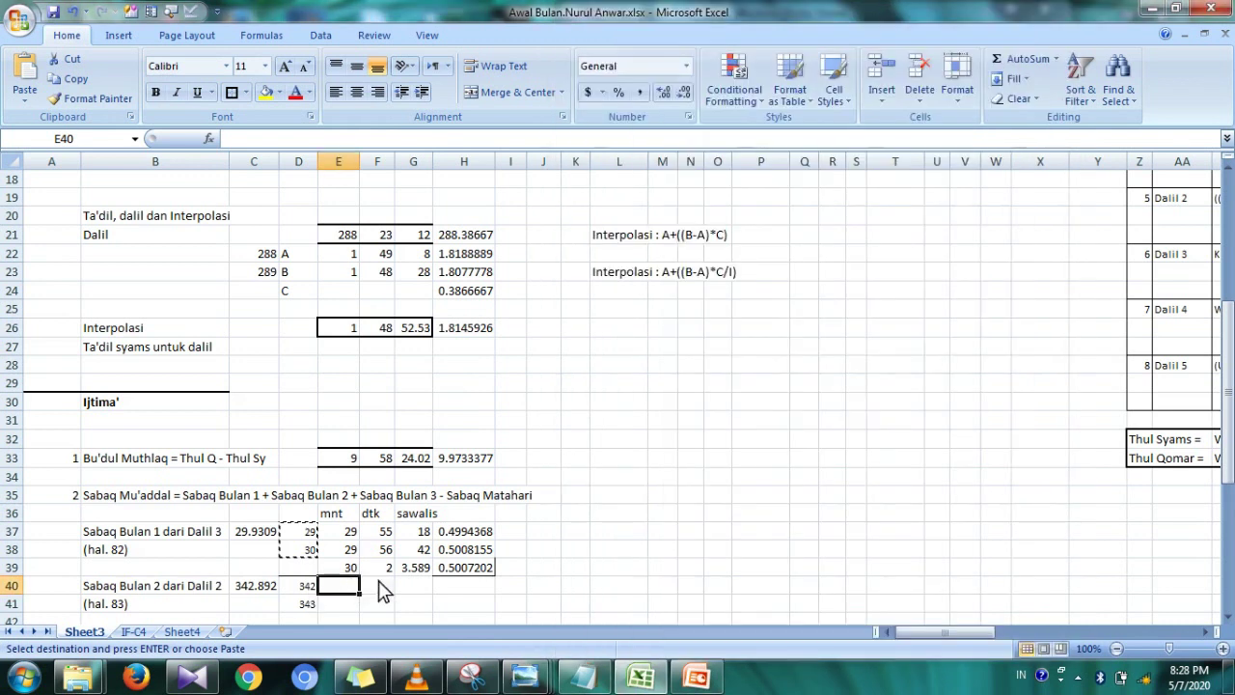
- Enter 39 dtk and 18 sawalis for row 40, shifting them one column right into F40:G40
type("39")
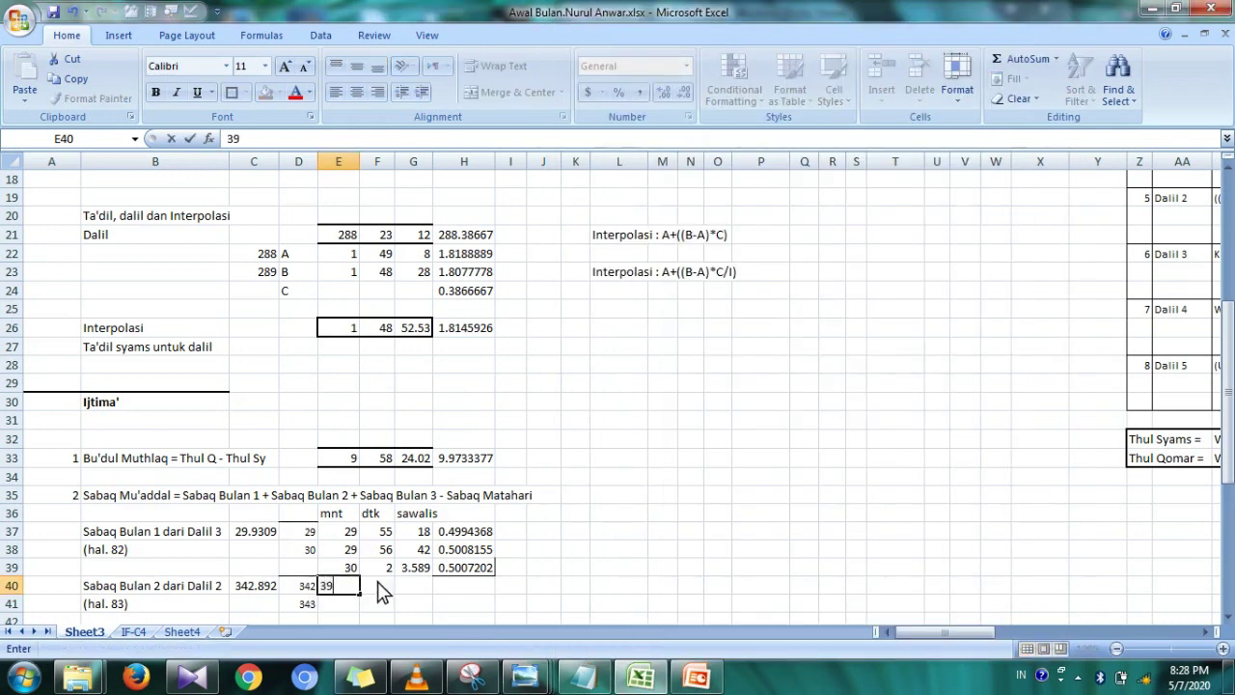
left_click(378, 582)
type("18")
key("Tab")
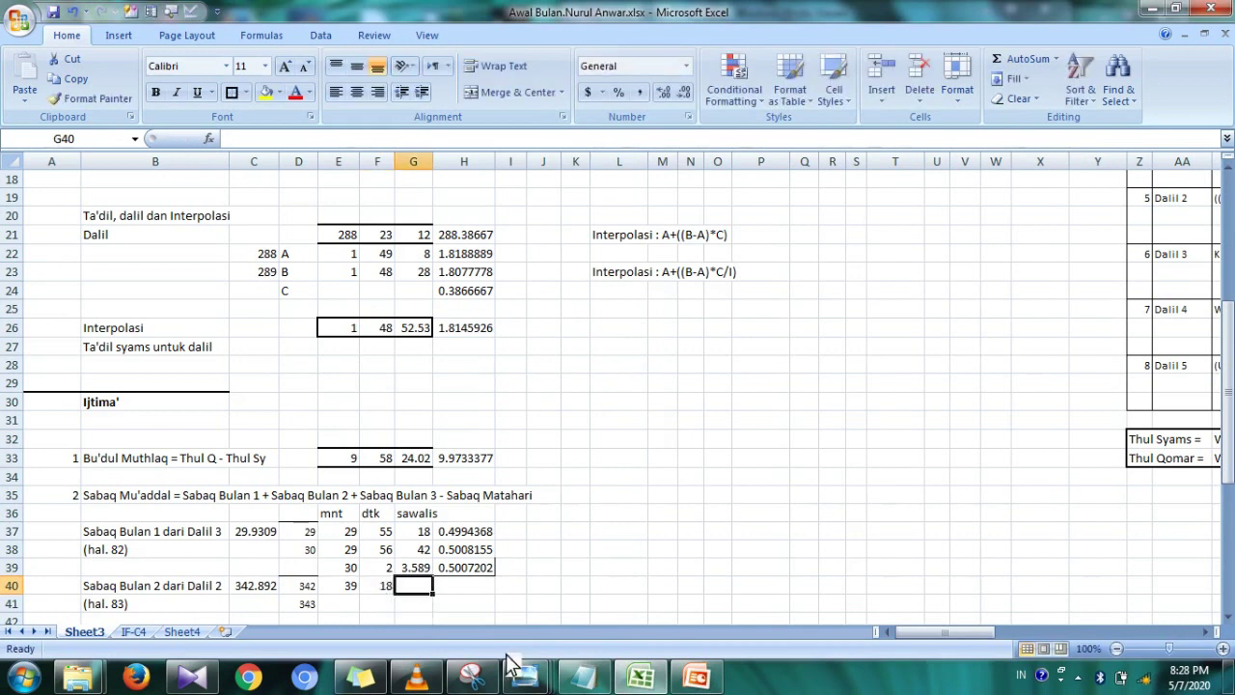
mouse_move(526, 676)
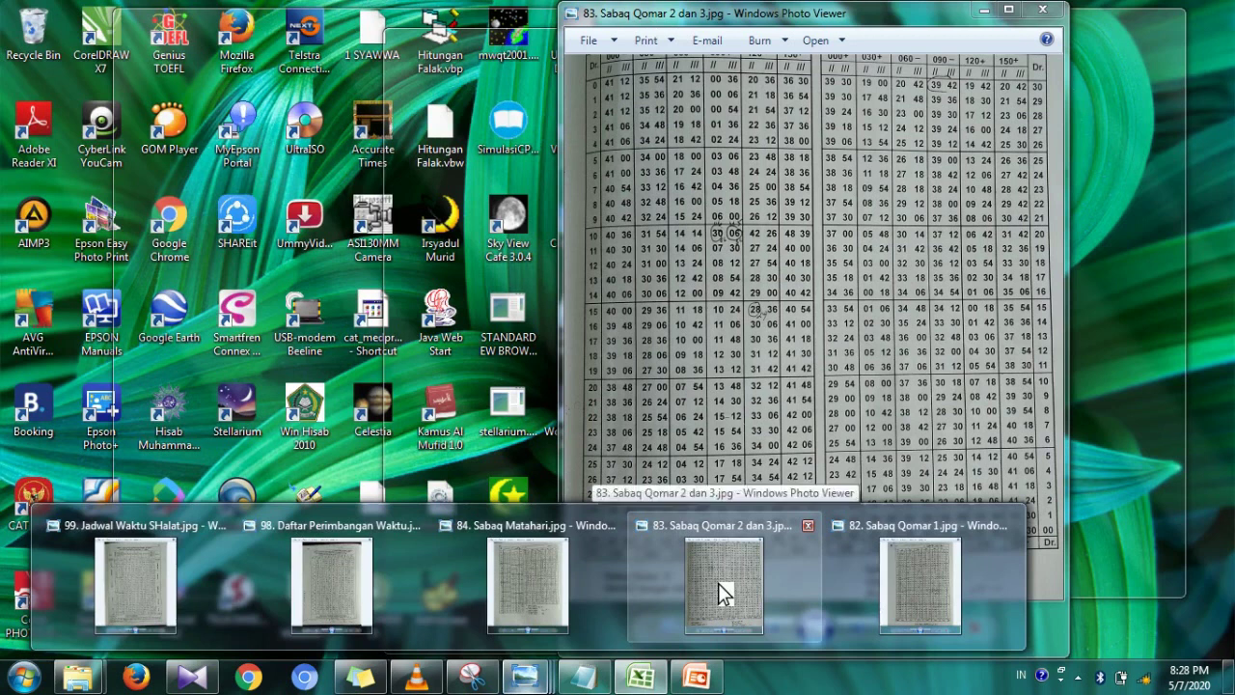
left_click(718, 584)
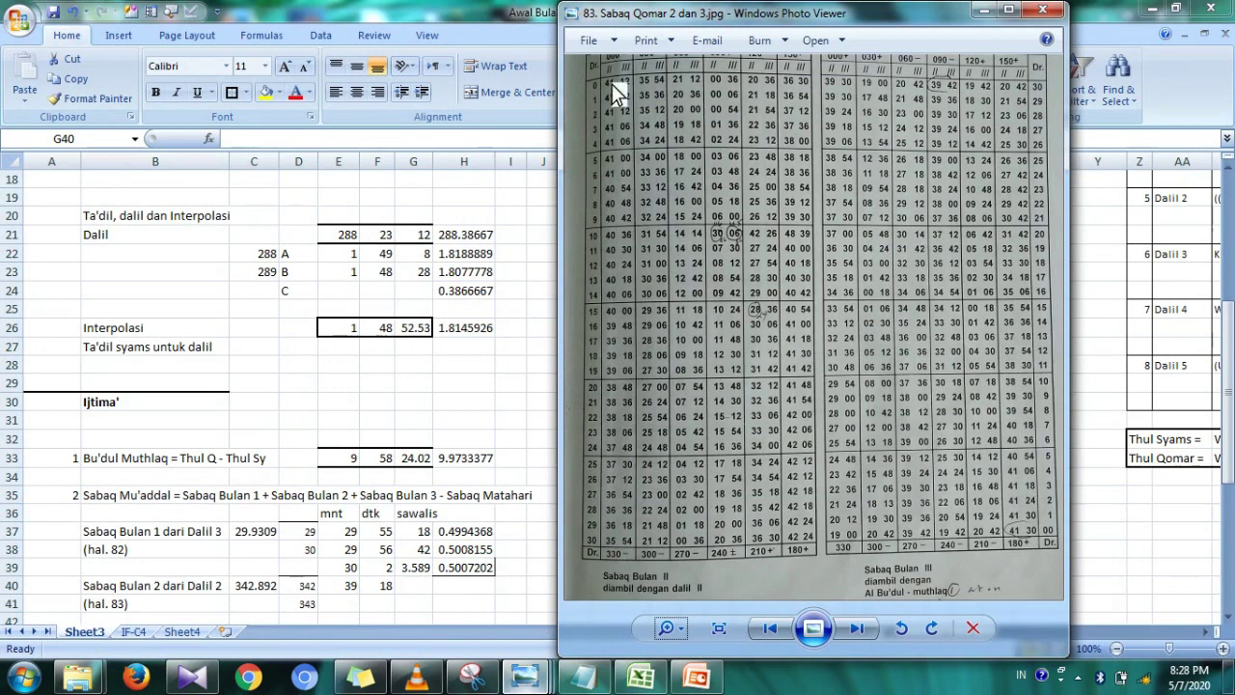
scroll(621, 85, "up", 1)
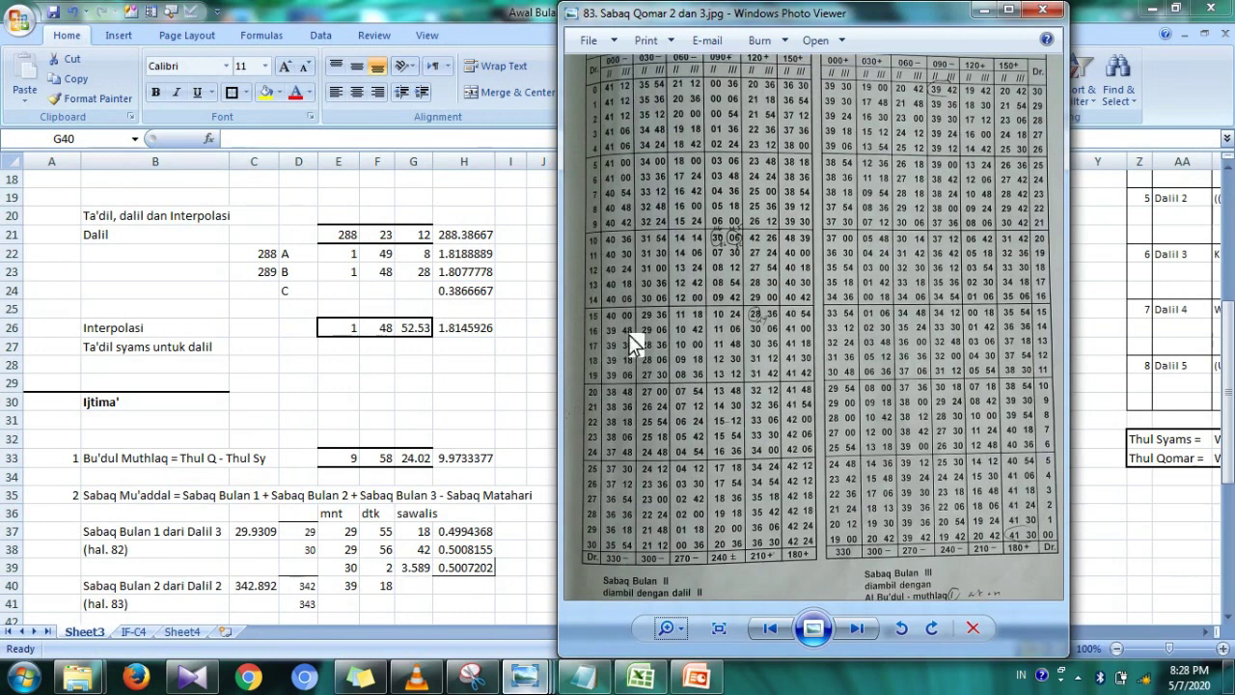
left_click(441, 585)
left_click(351, 592)
left_click_drag(350, 594, 422, 604)
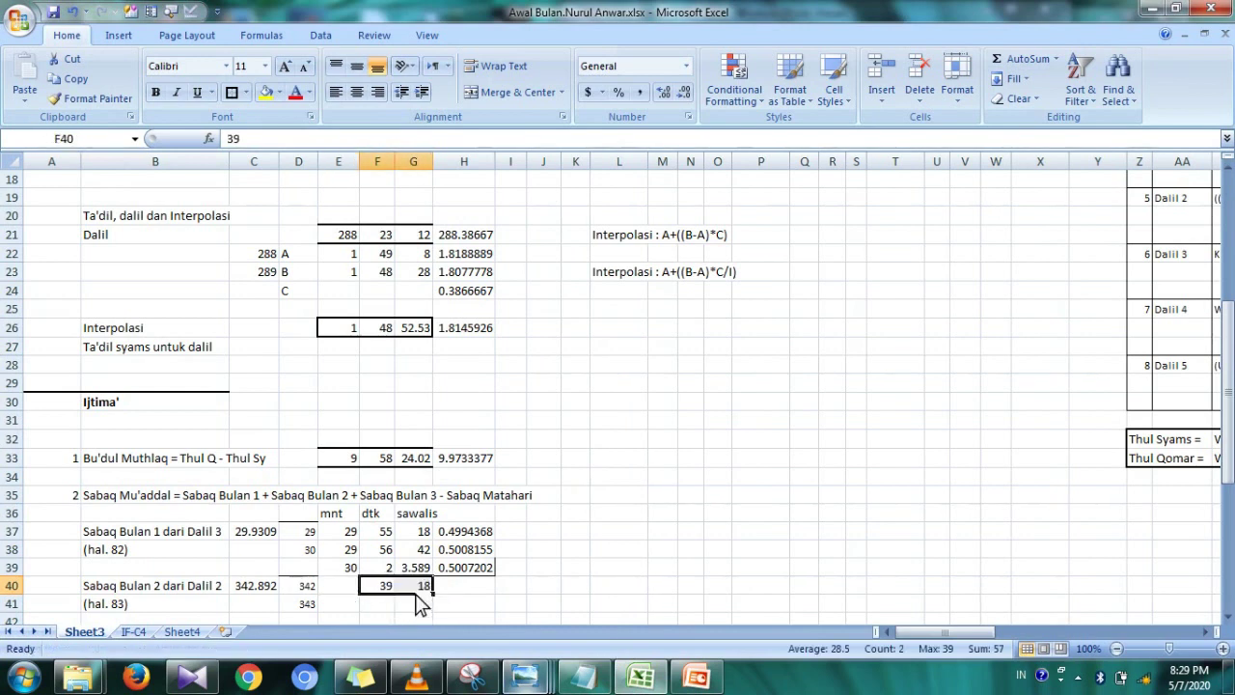
mouse_move(524, 677)
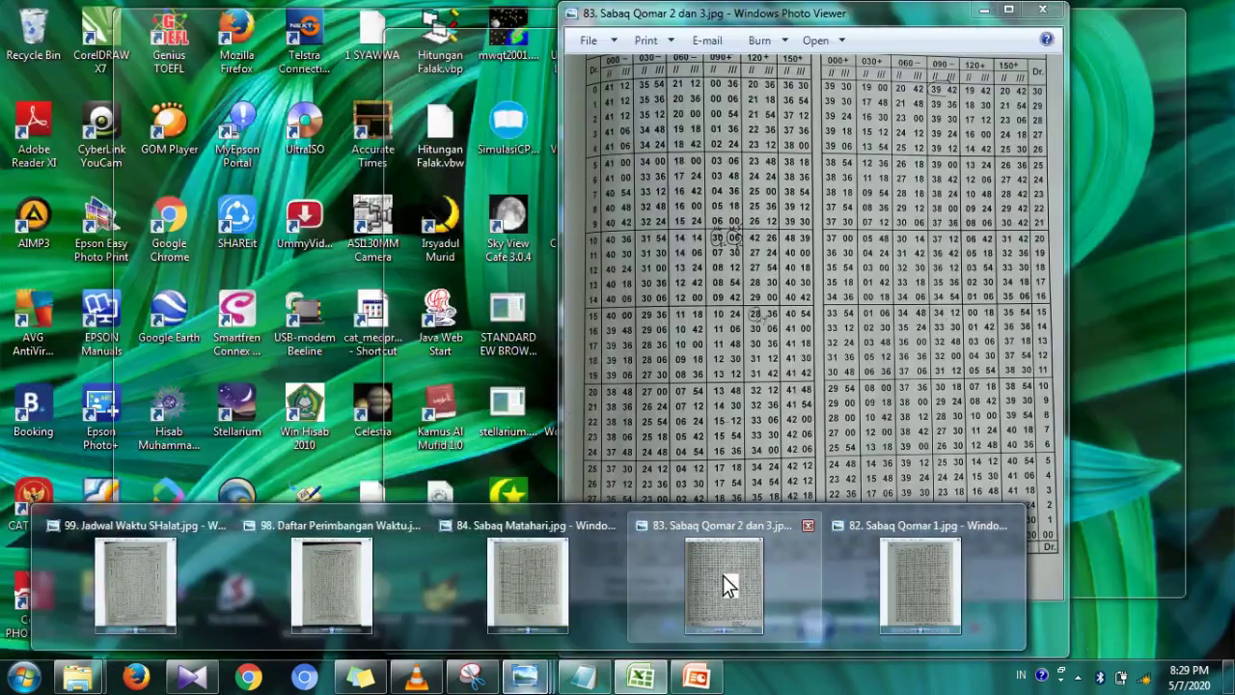
- Re-enter 39 in F40 and fill row 41 with 39 seconds and 36 sawalis
left_click(723, 575)
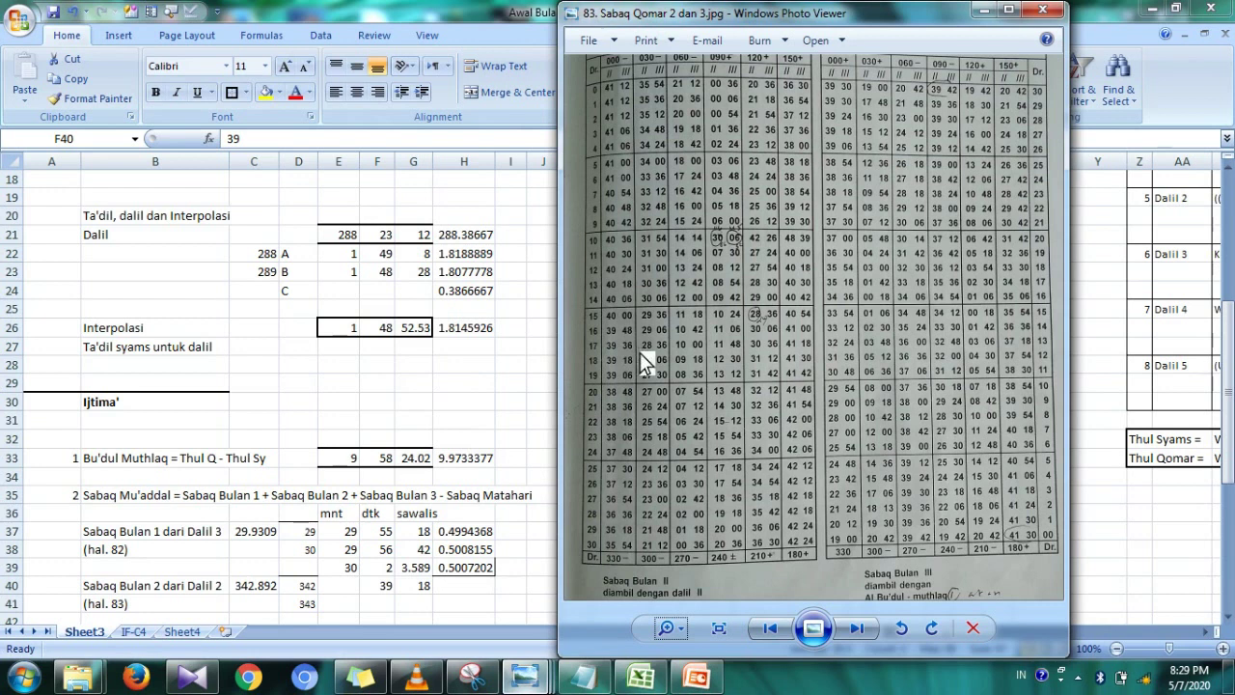
left_click(390, 602)
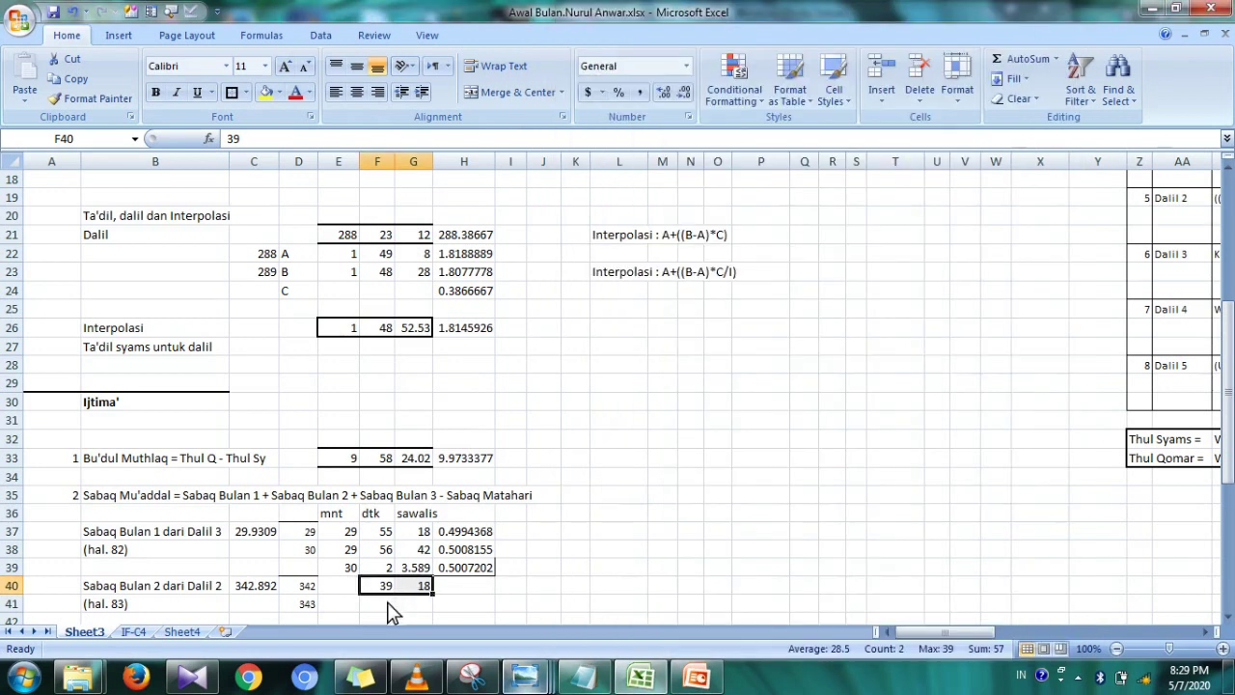
type("39")
key("Return")
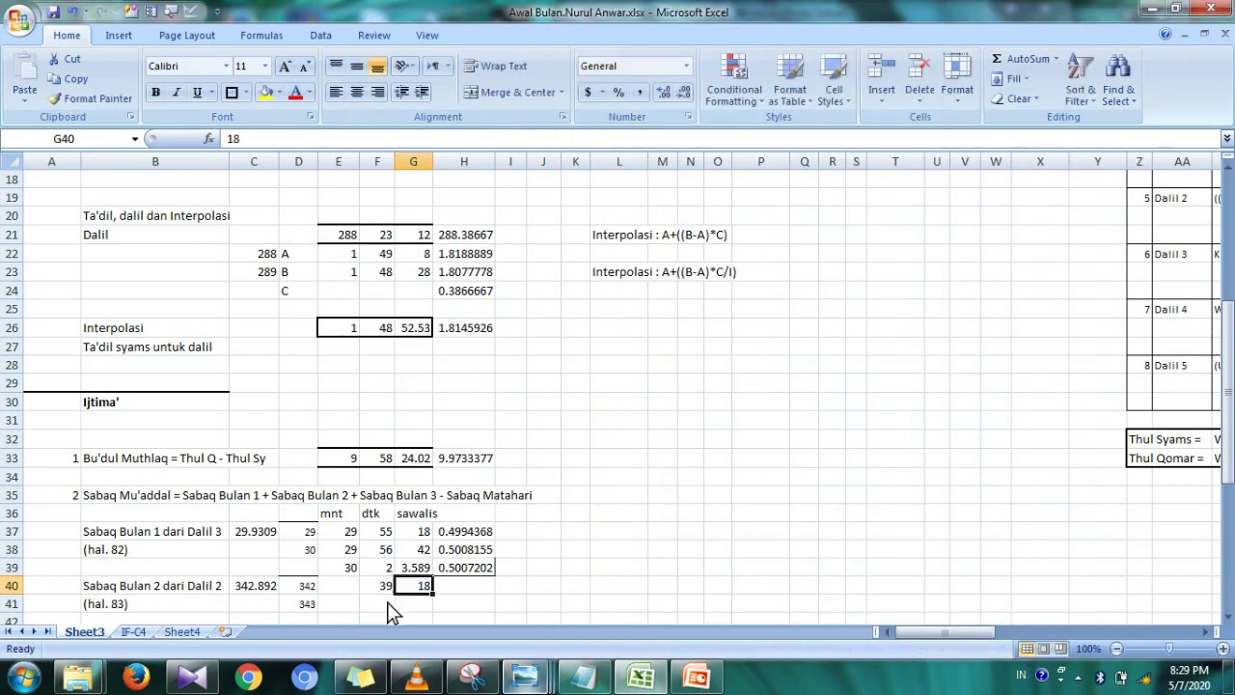
left_click(384, 600)
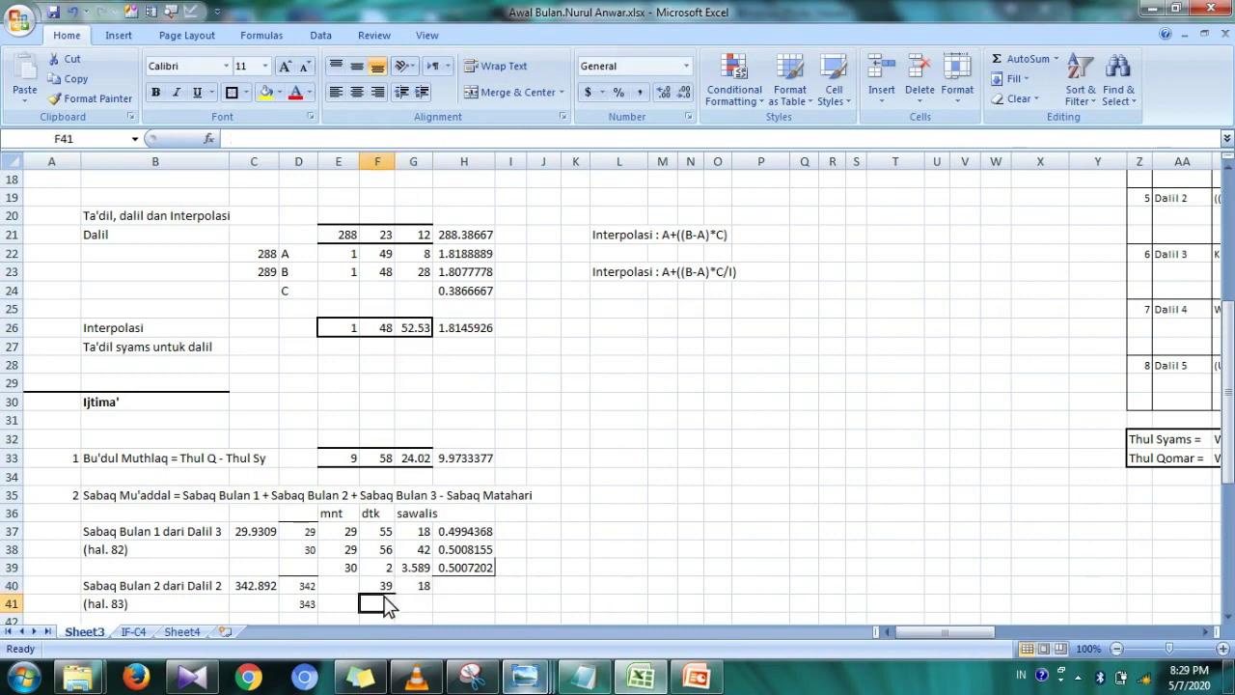
type("39")
key("Tab")
type("3")
type("8")
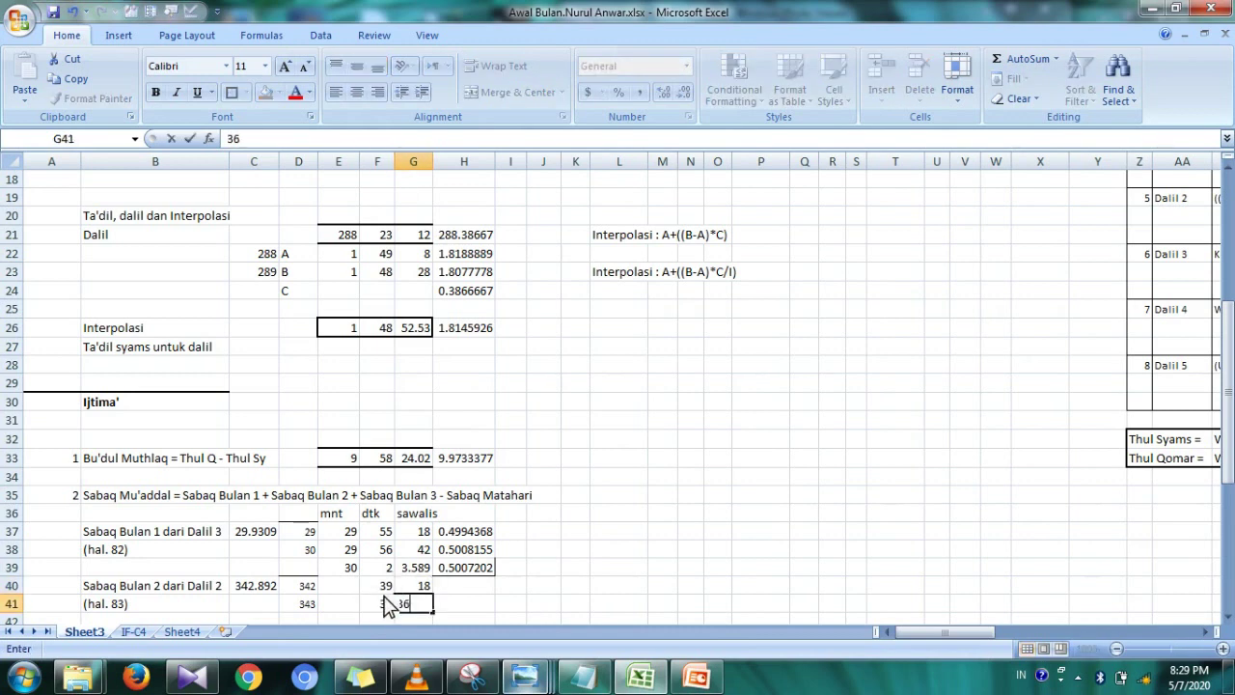
key("Tab")
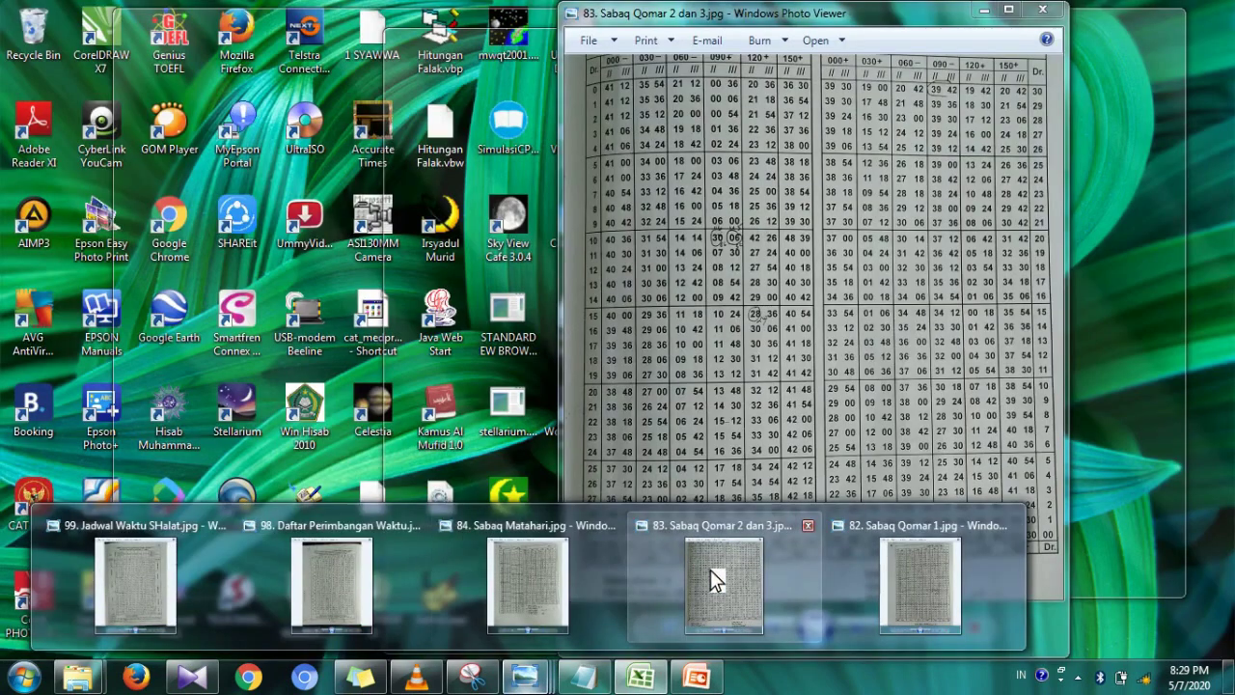
- Check the table photo and make G40 negative, -18
left_click(710, 569)
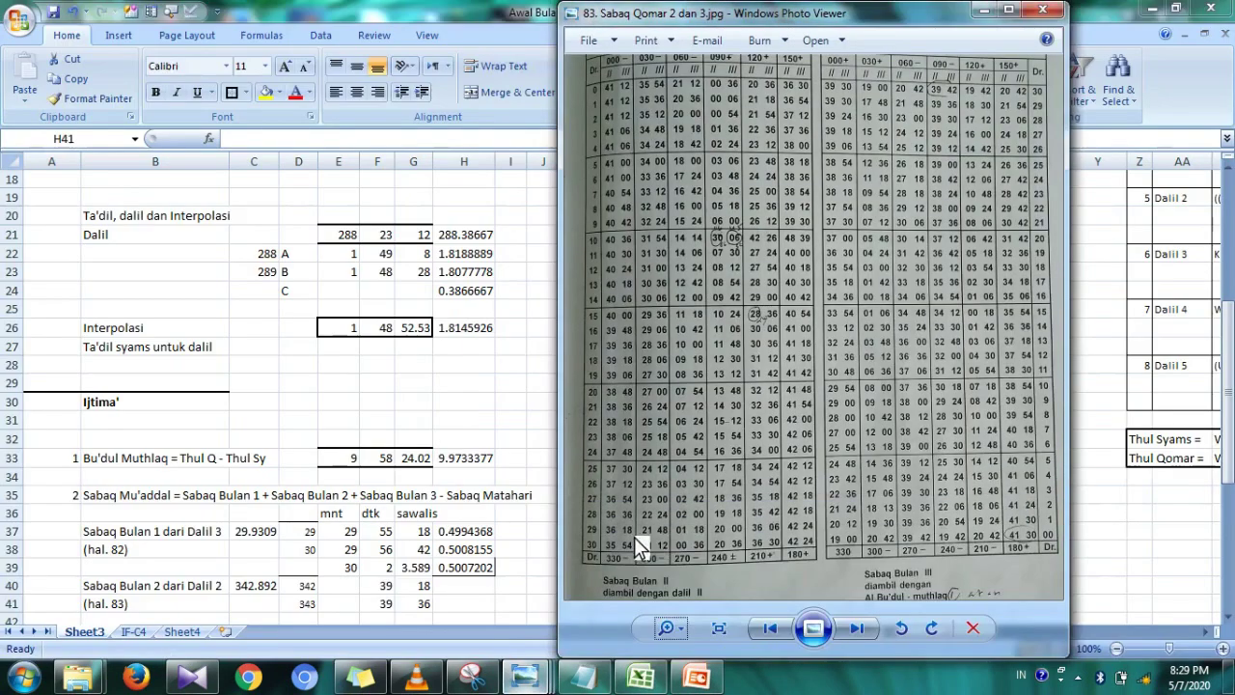
key("alt+Tab")
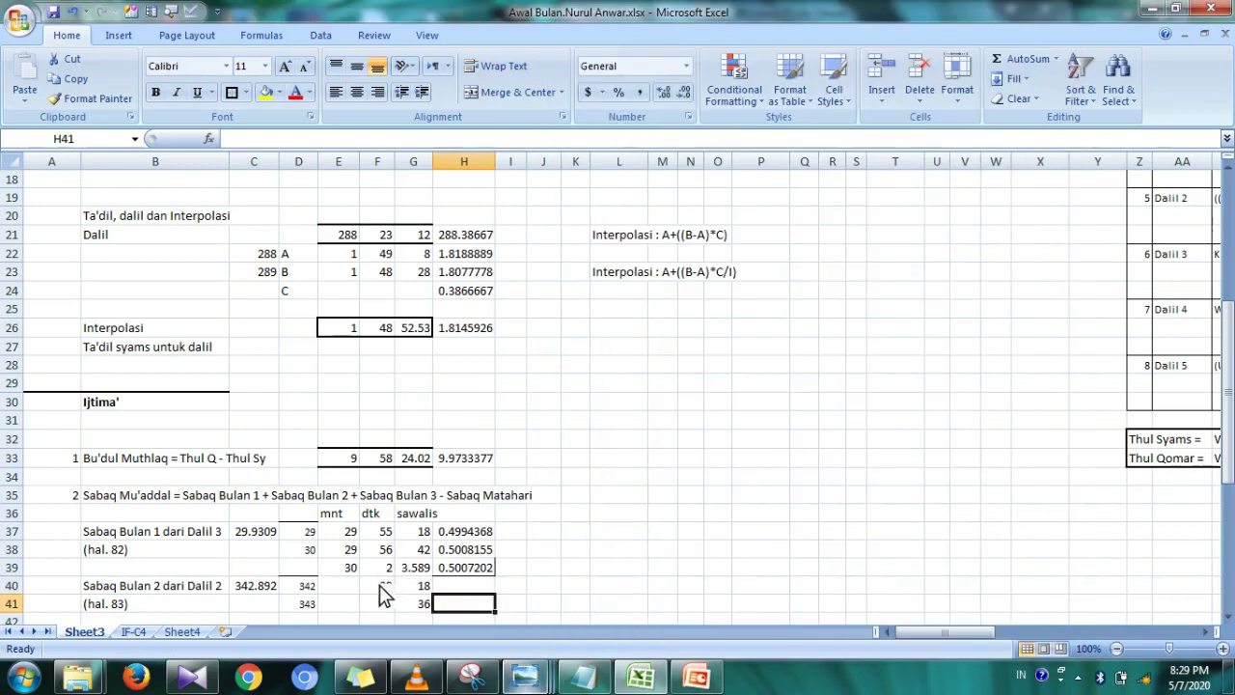
left_click(377, 601)
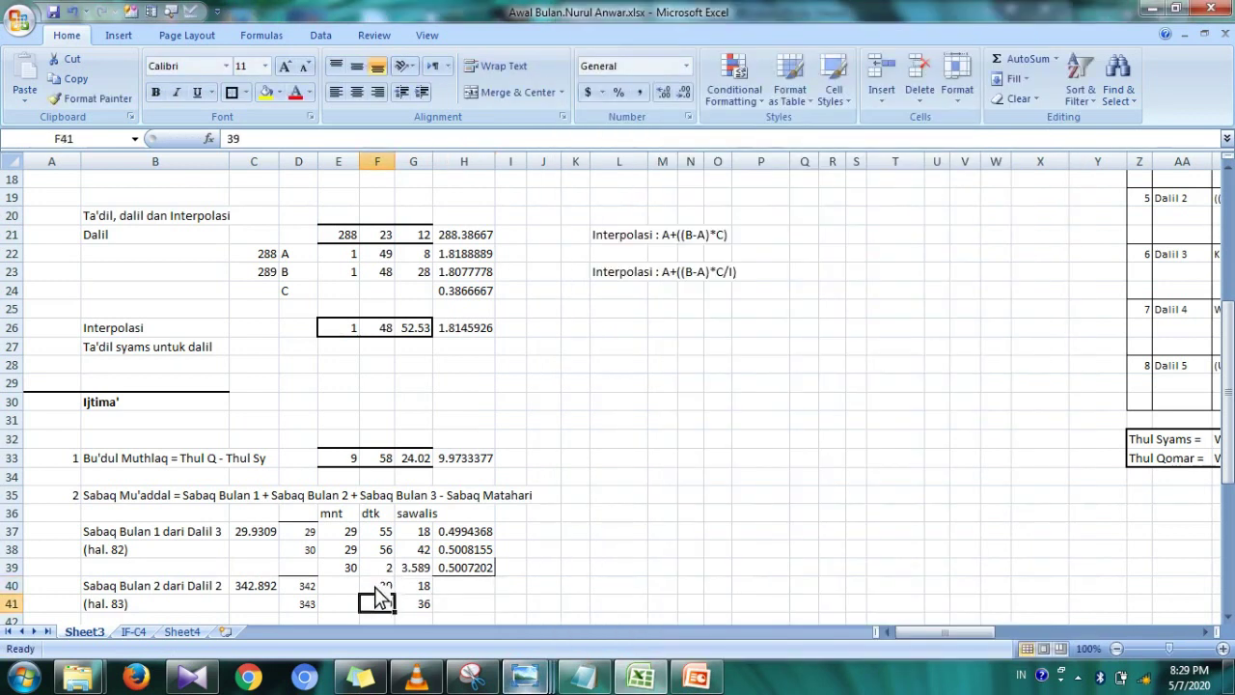
key("Up")
key("Right")
double_click(406, 587)
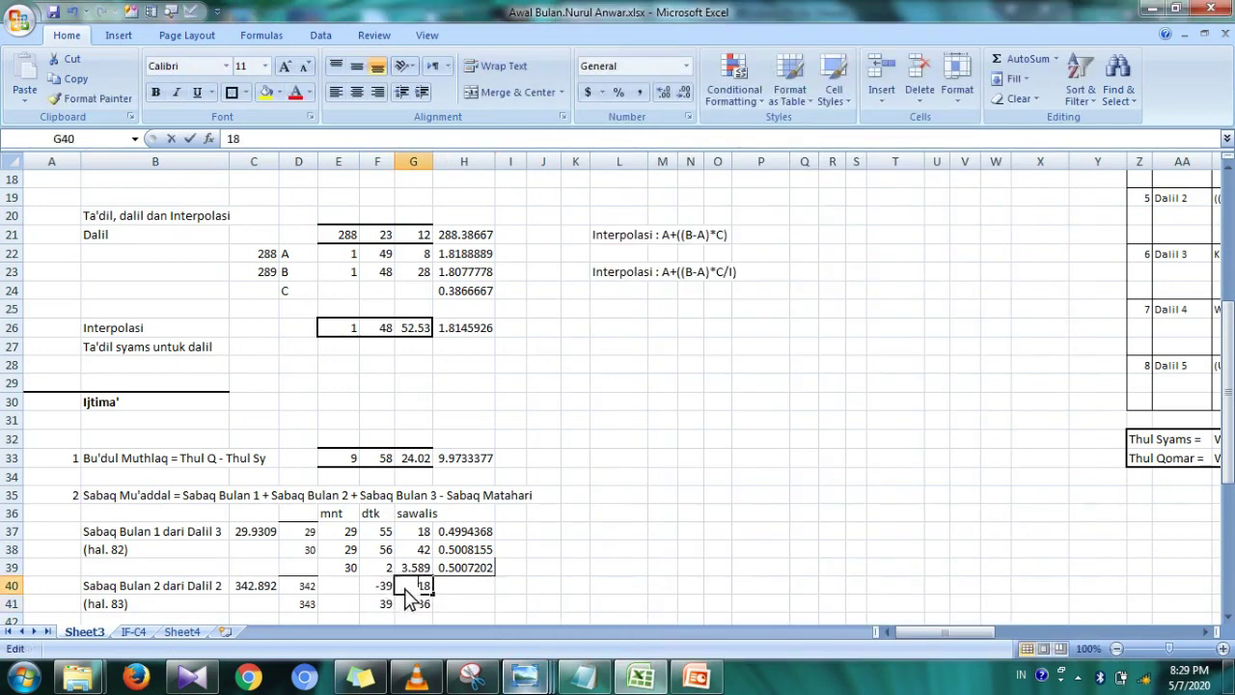
type("-")
key("Return")
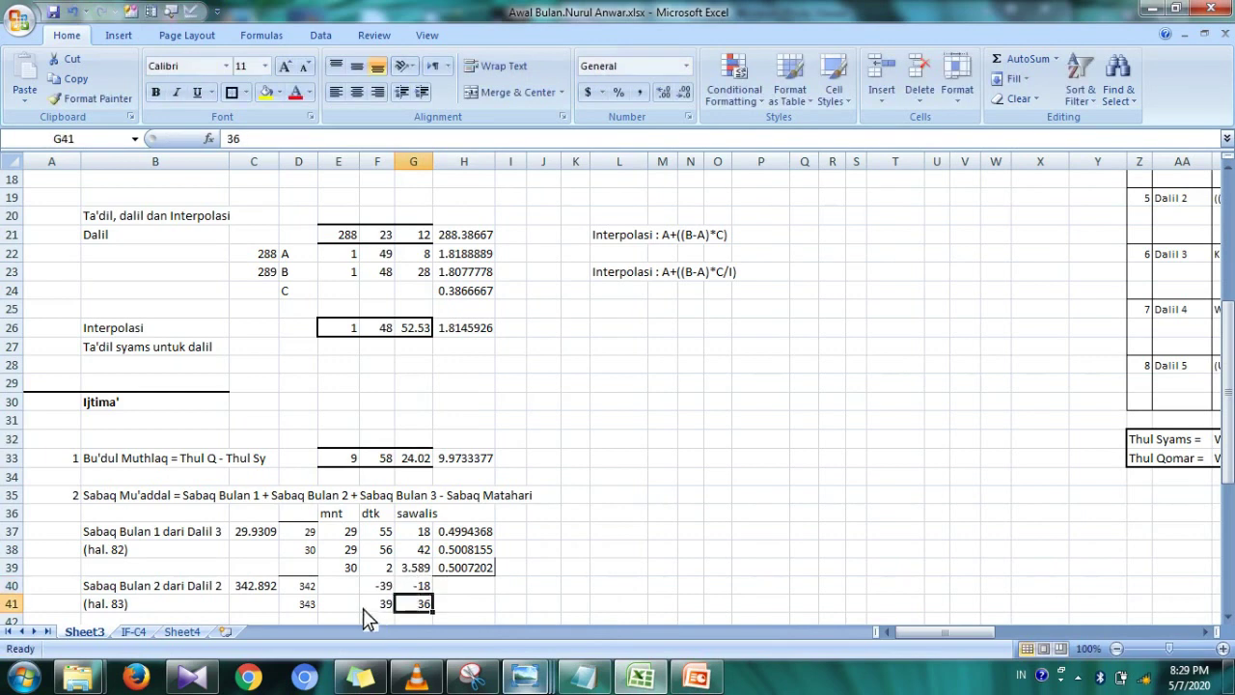
- Make row 41's values negative: -39 in F41 and -36 in G41
left_click(365, 606)
double_click(367, 605)
type("-")
key("Return")
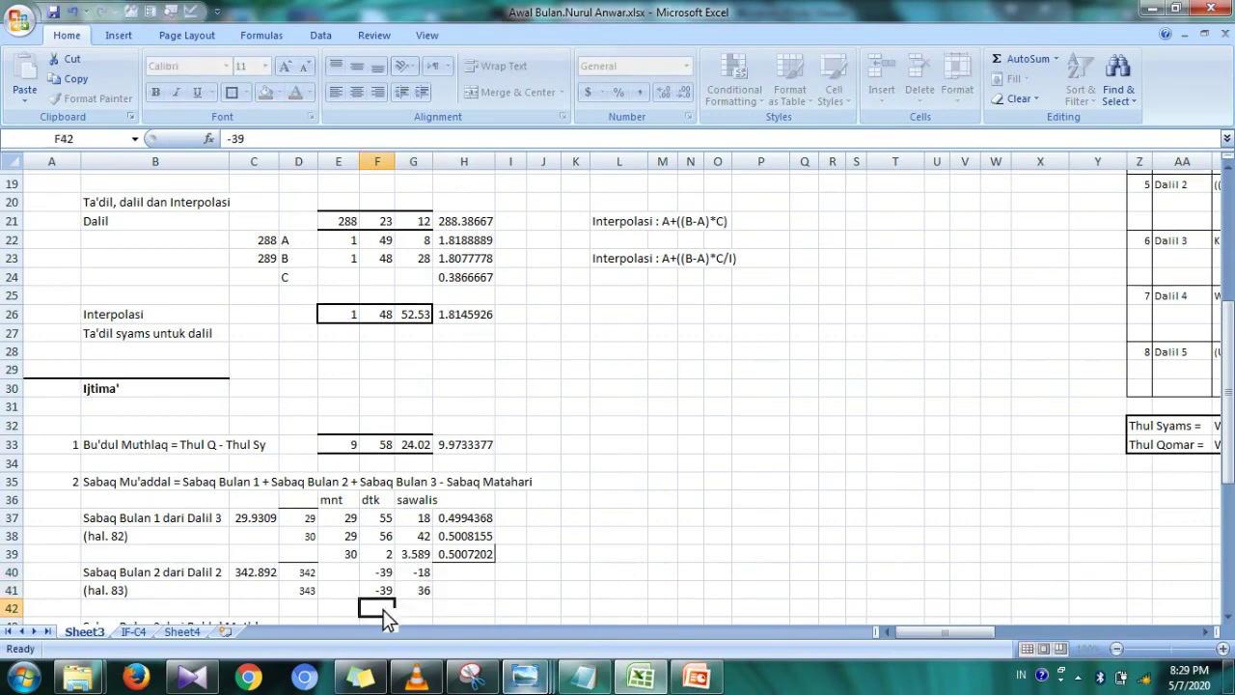
left_click(406, 588)
double_click(407, 588)
type("-")
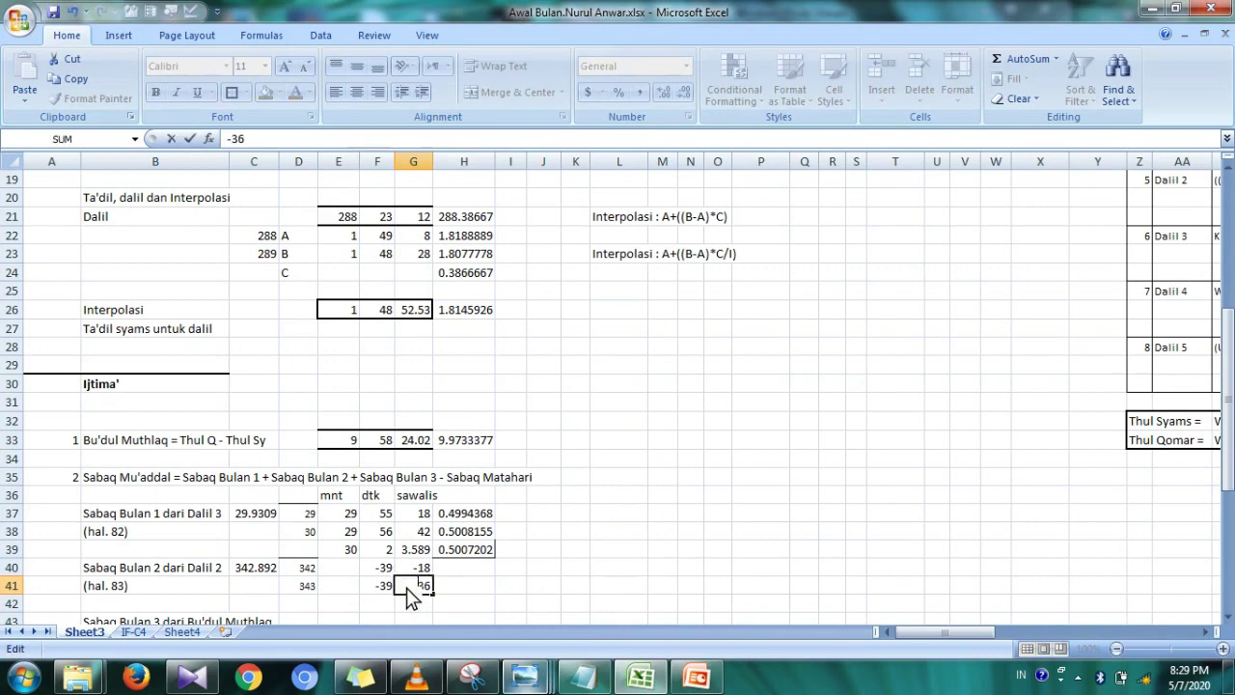
key("Return")
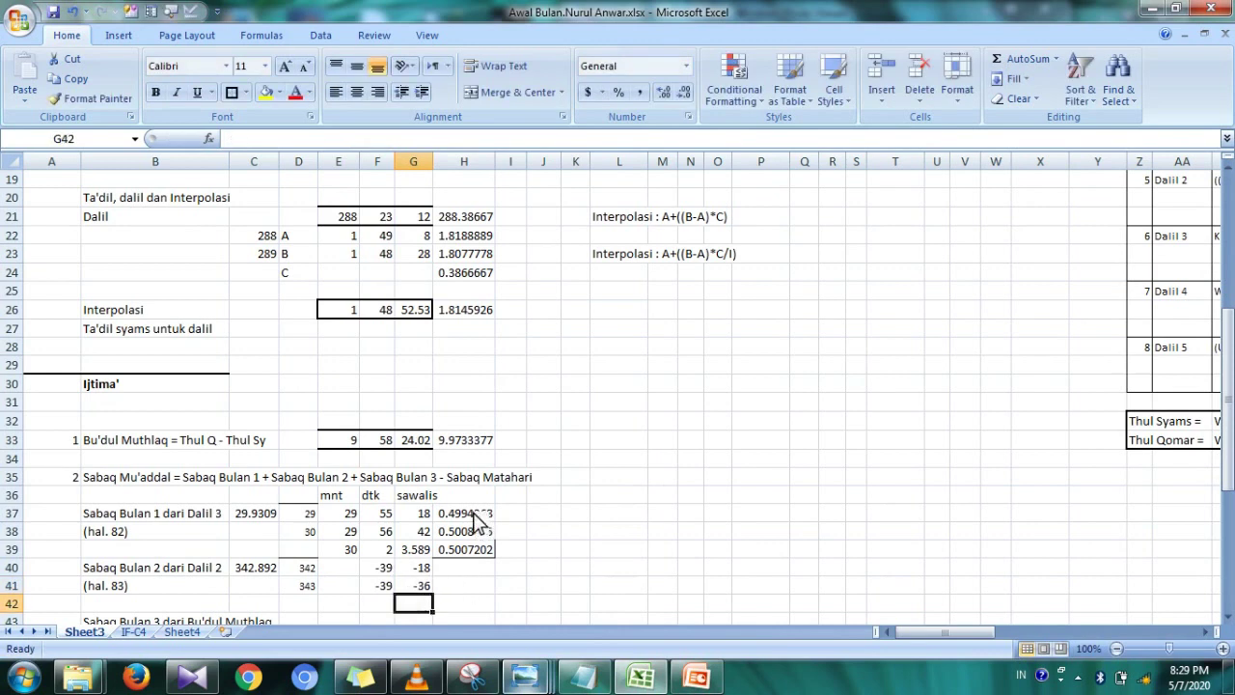
- Copy the H37:H39 conversion and interpolation formulas into H40:H42
left_click_drag(476, 522, 480, 558)
right_click(480, 558)
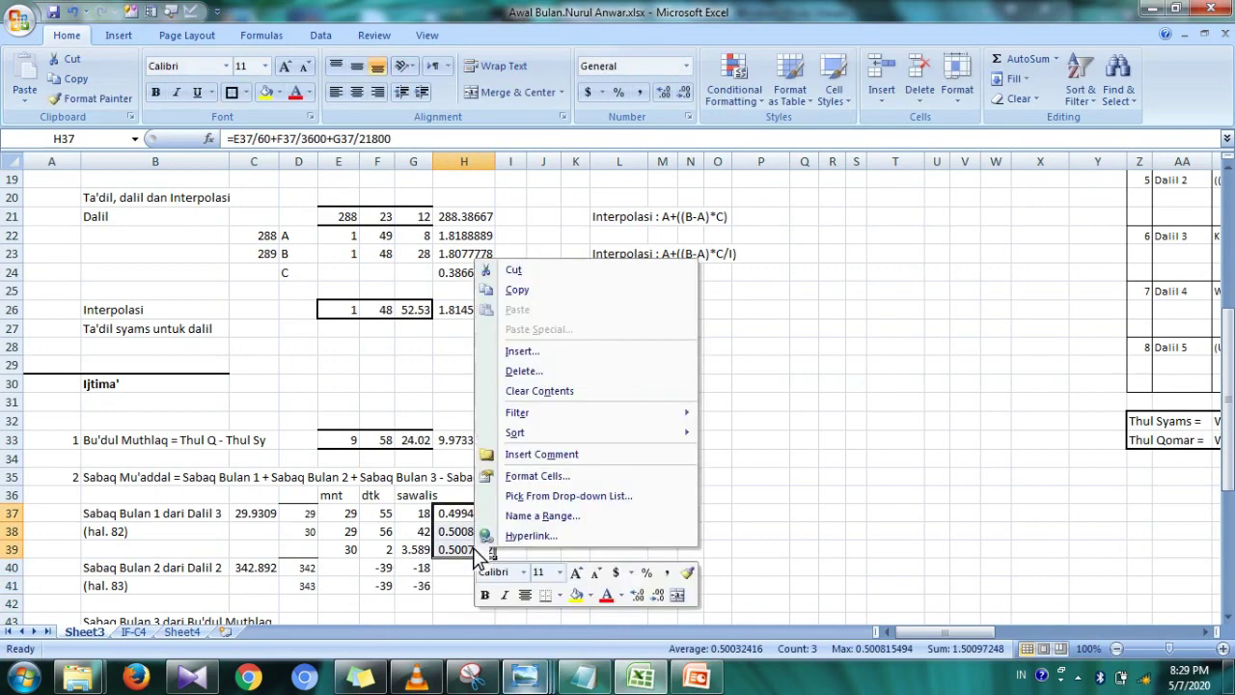
left_click(519, 291)
left_click(467, 569)
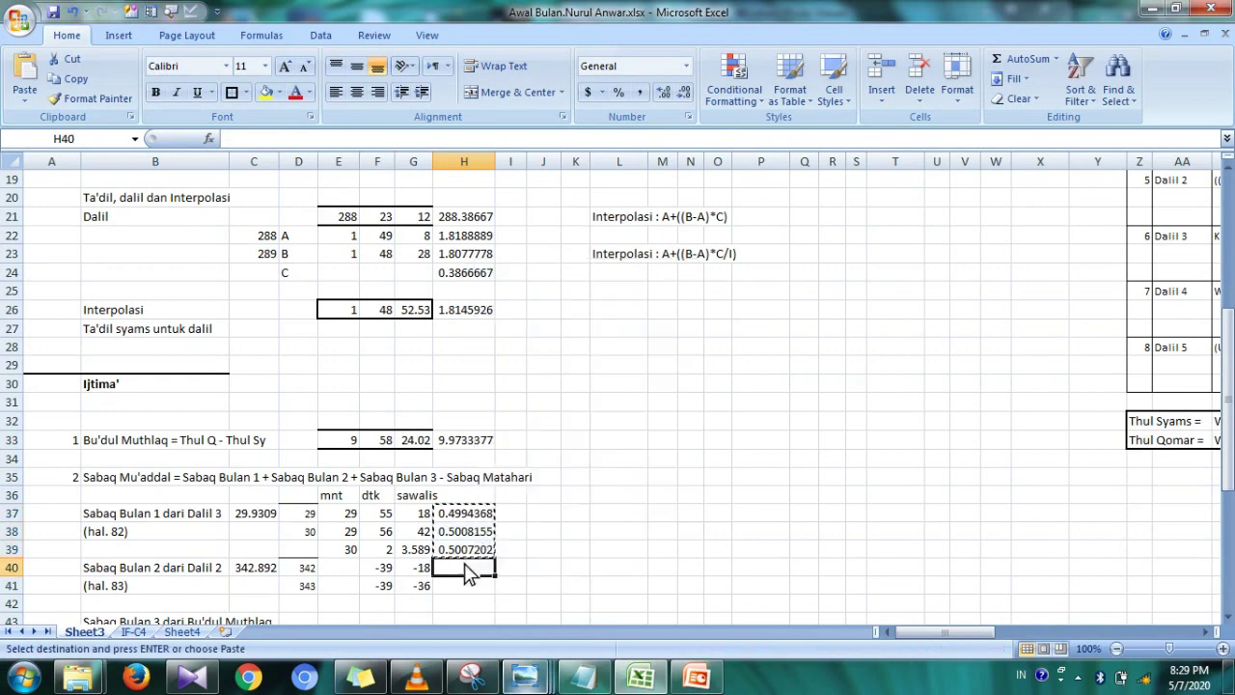
right_click(467, 569)
left_click(509, 325)
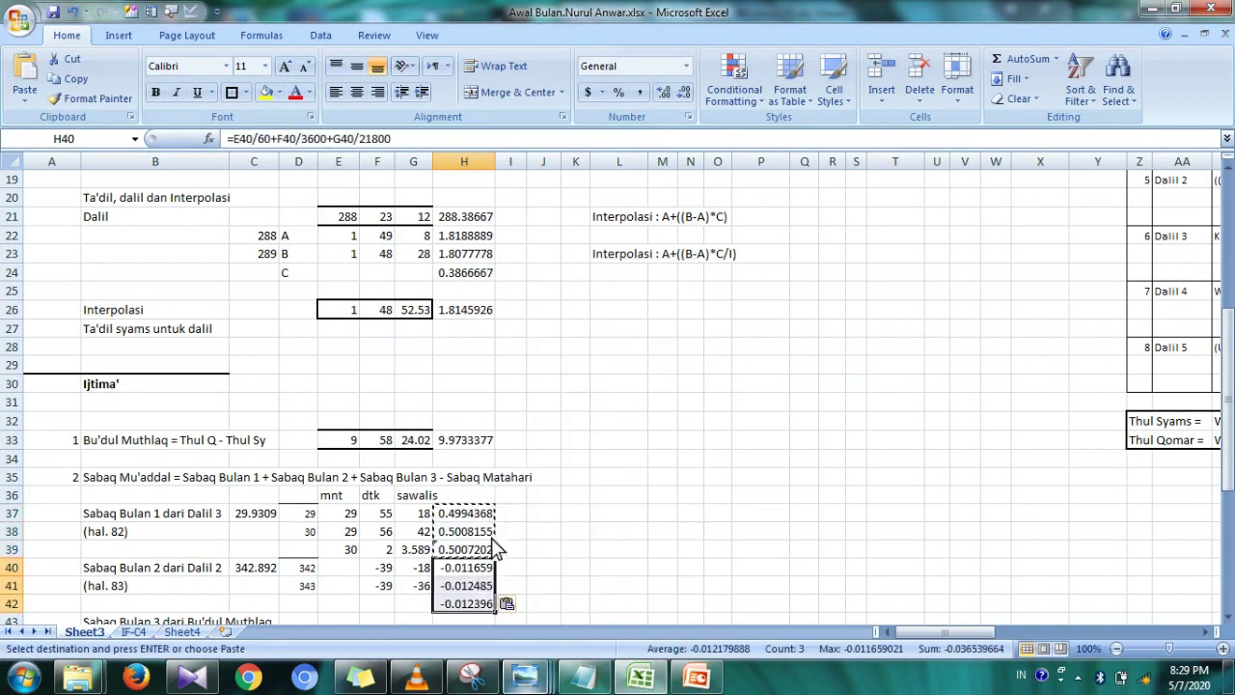
- Review the pasted formulas in H40 and H42, which give -0.011659 and -0.012396
double_click(472, 569)
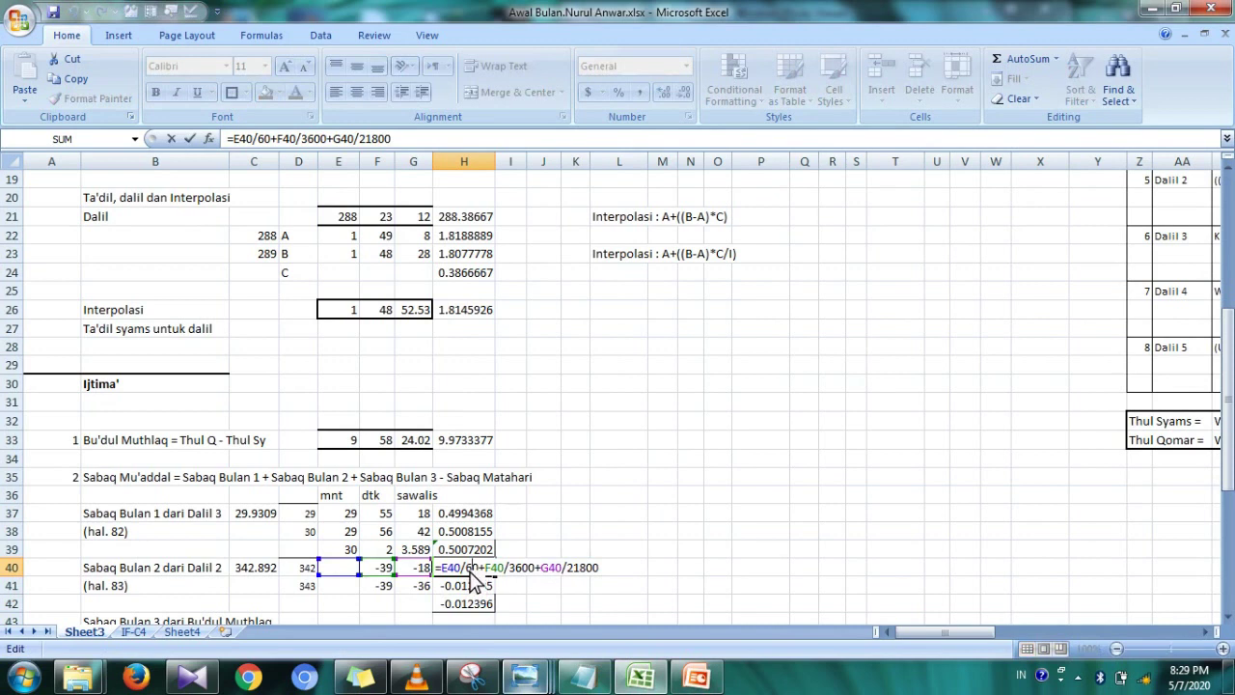
key("Return")
left_click(483, 598)
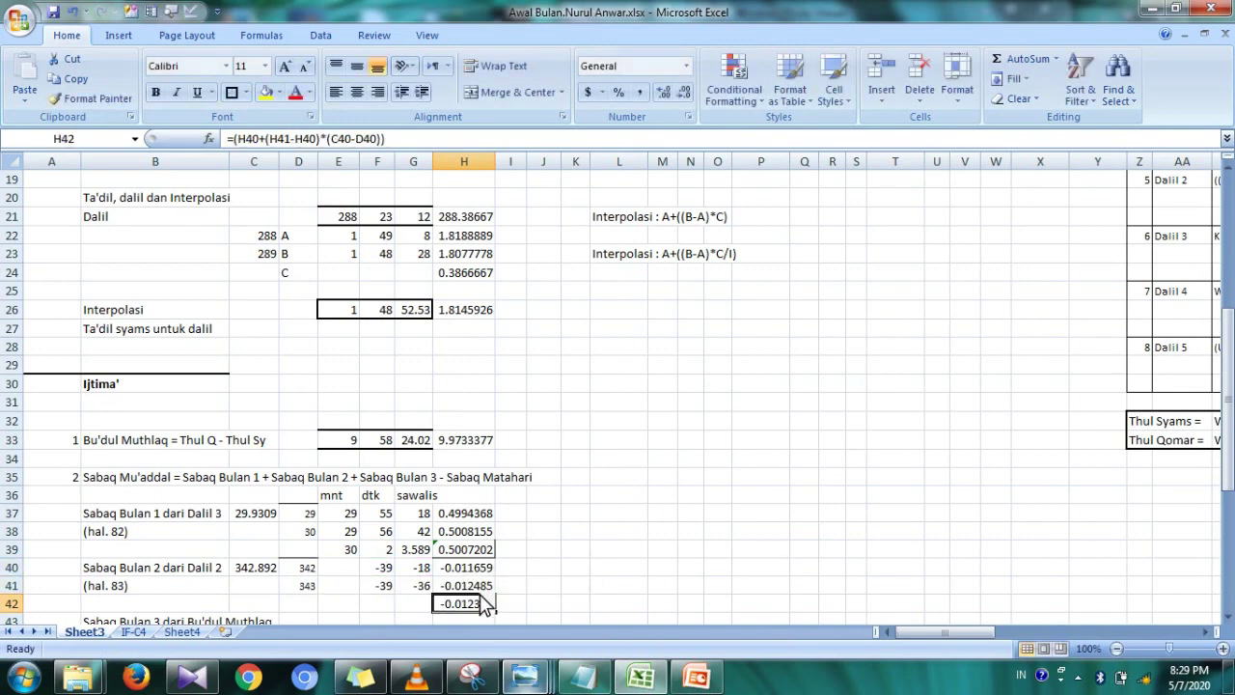
double_click(477, 608)
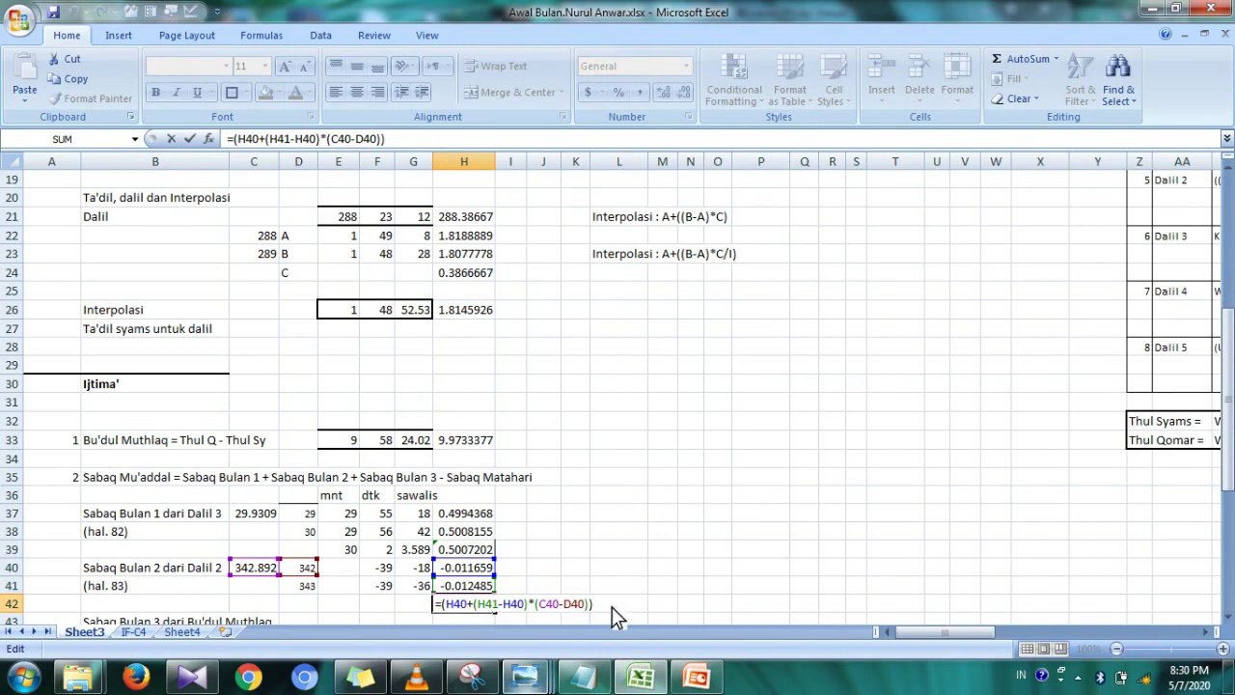
key("Return")
left_click(480, 586)
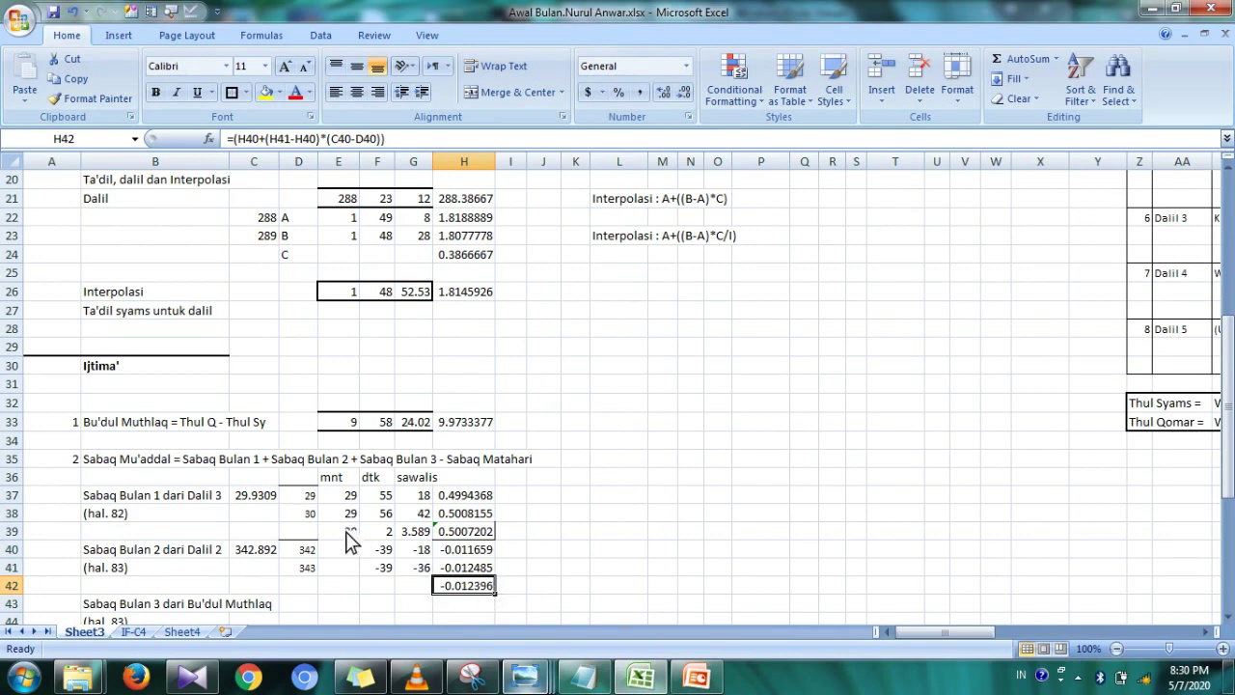
- Copy the E39:G39 breakdown formulas to E42:G42, giving 0 mnt, -44 dtk, -3.79 sawalis
left_click_drag(348, 533, 411, 535)
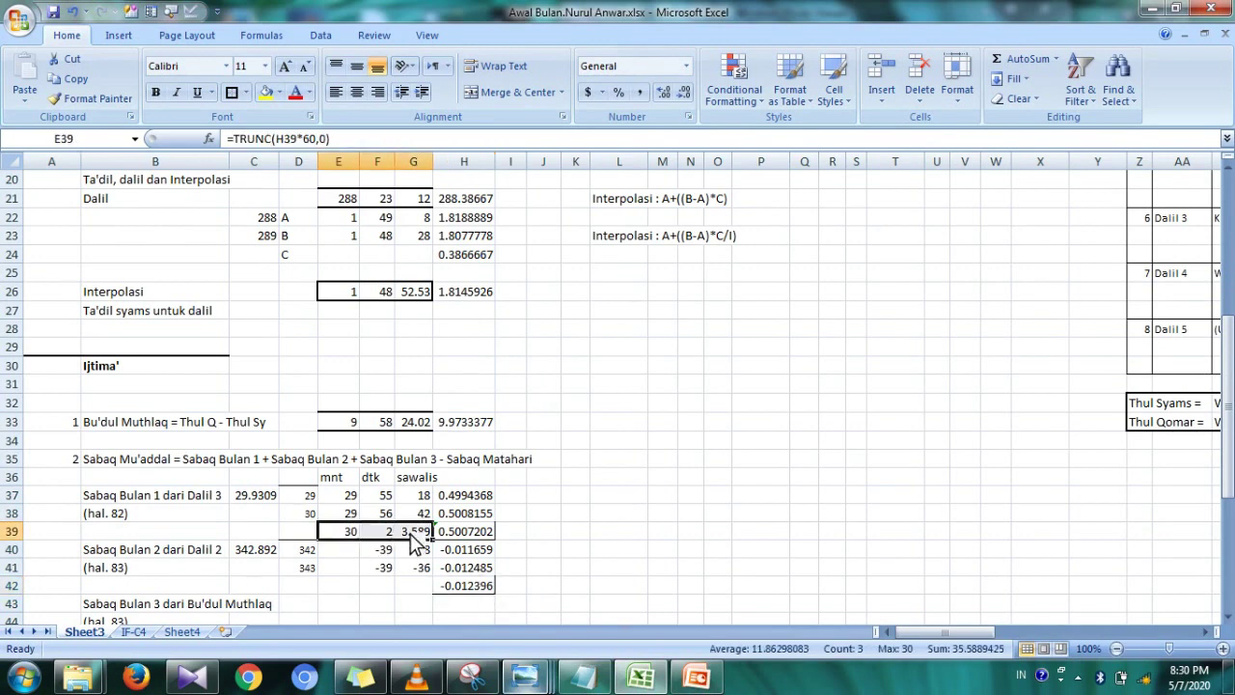
right_click(415, 544)
left_click(476, 278)
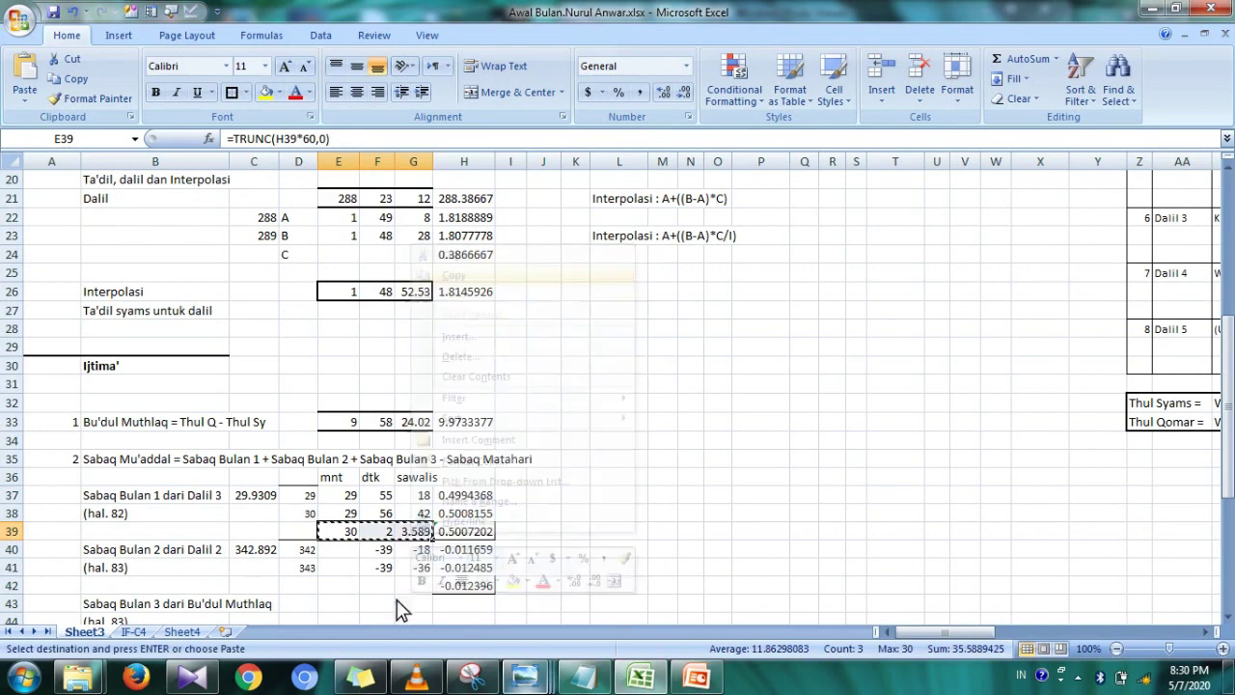
right_click(349, 586)
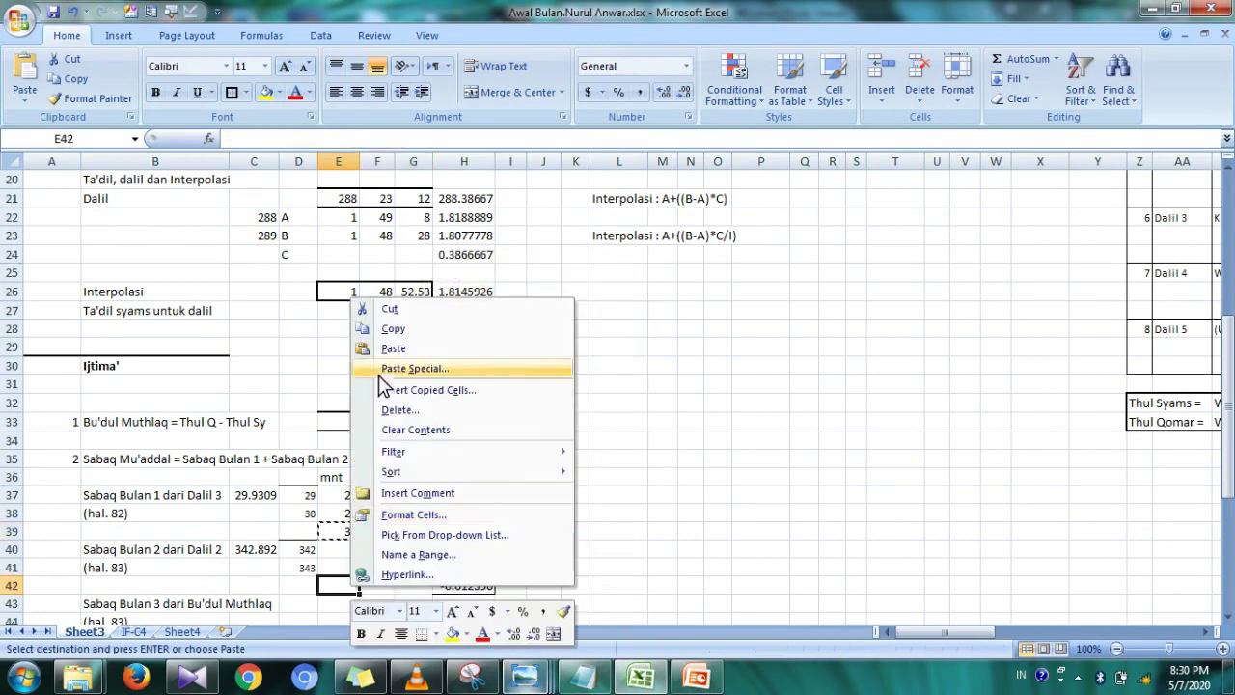
left_click(386, 348)
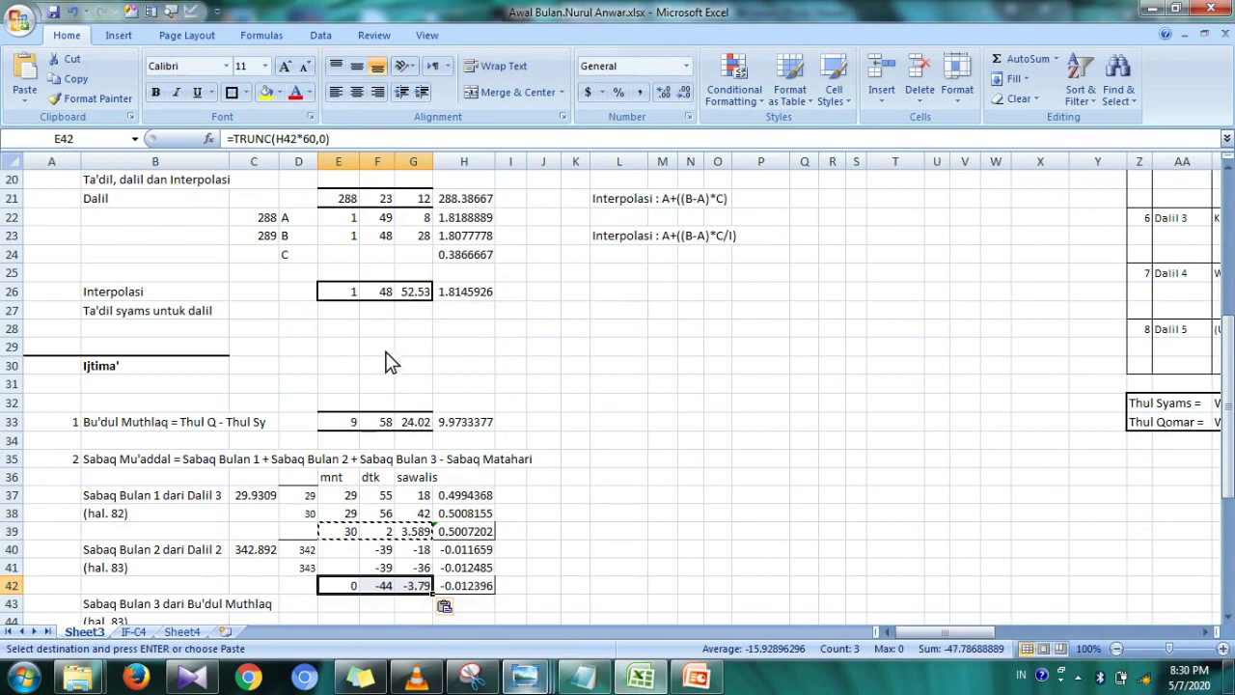
double_click(461, 594)
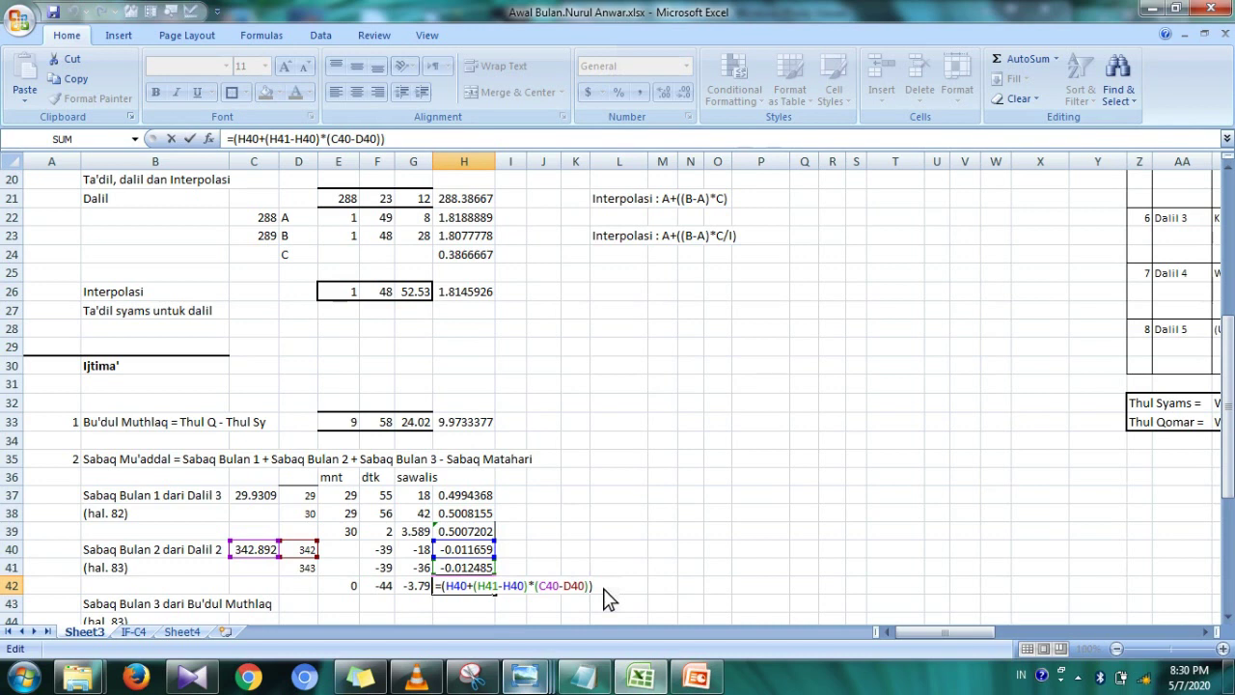
key("Return")
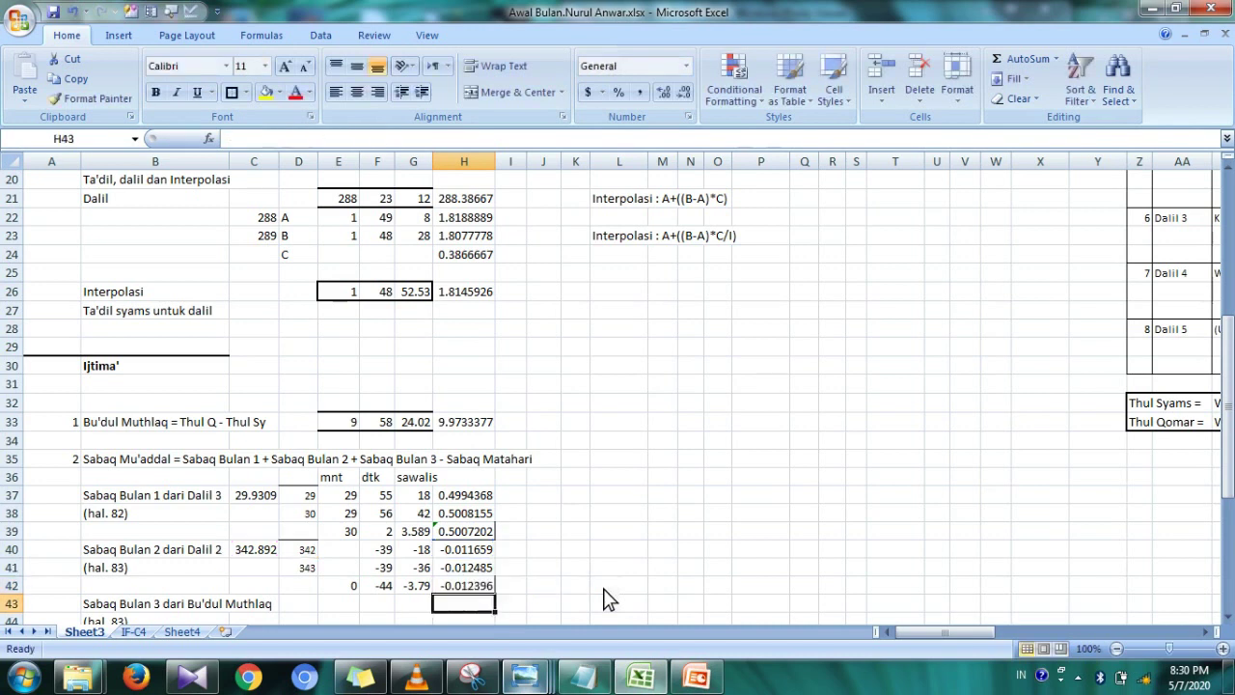
left_click(470, 589)
double_click(470, 588)
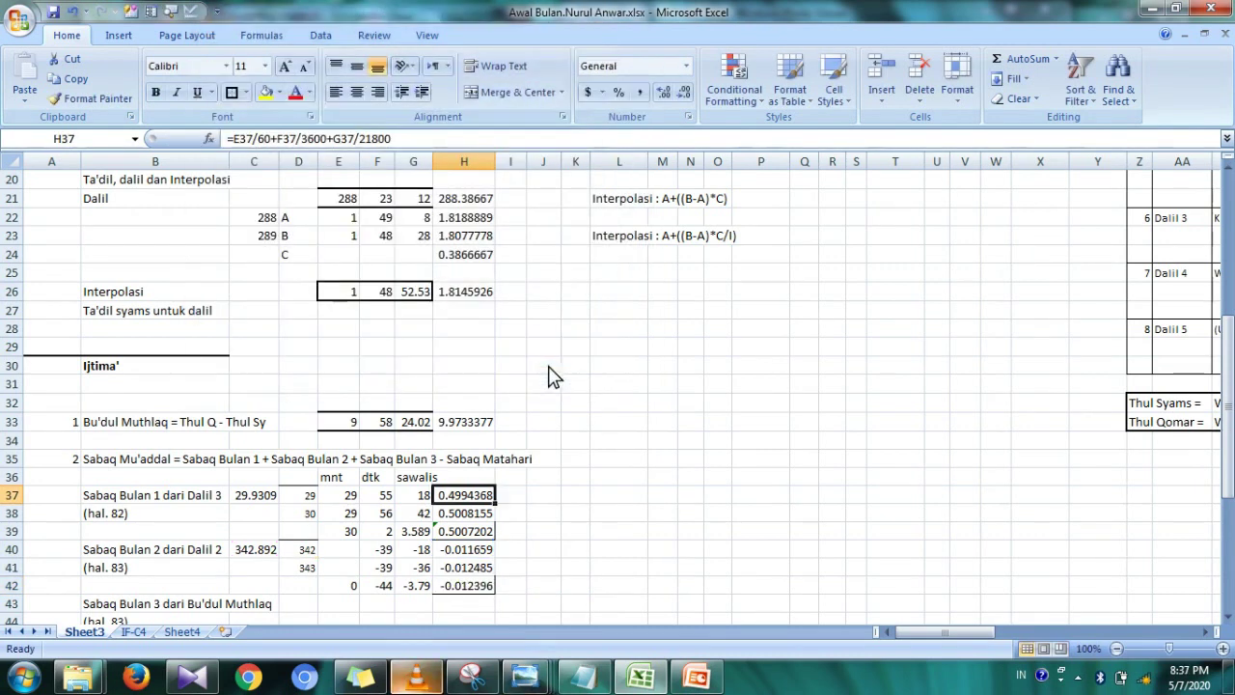
left_click(413, 678)
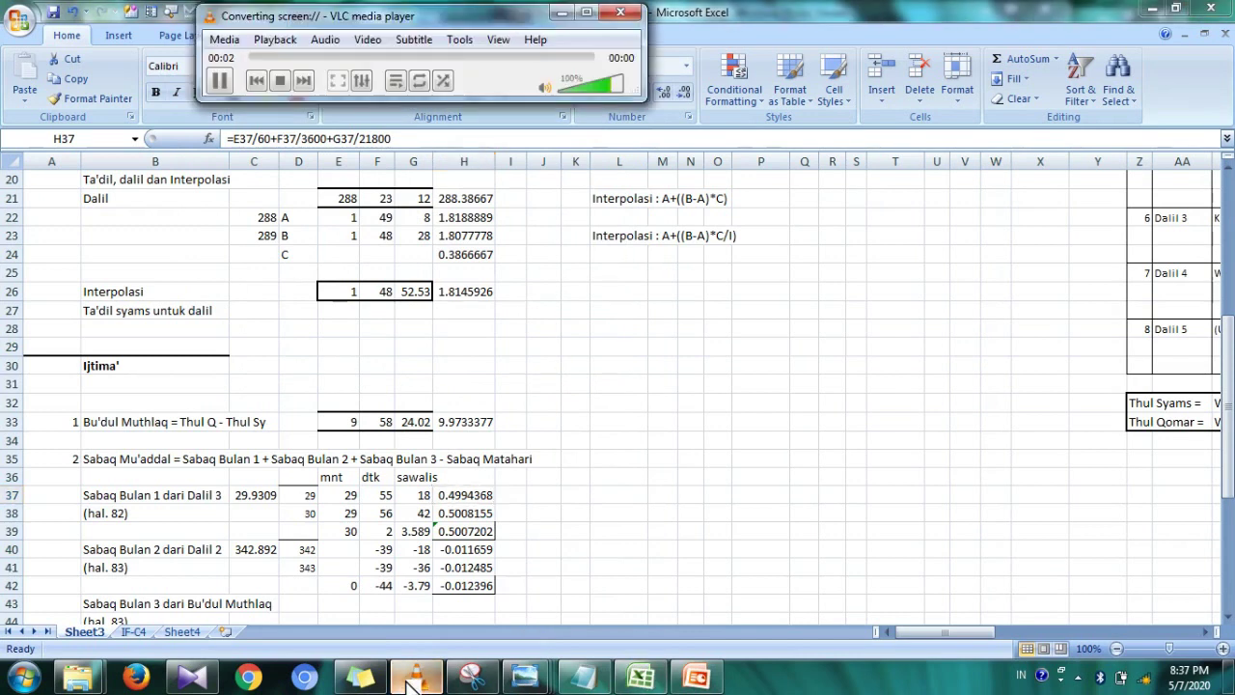
left_click(413, 678)
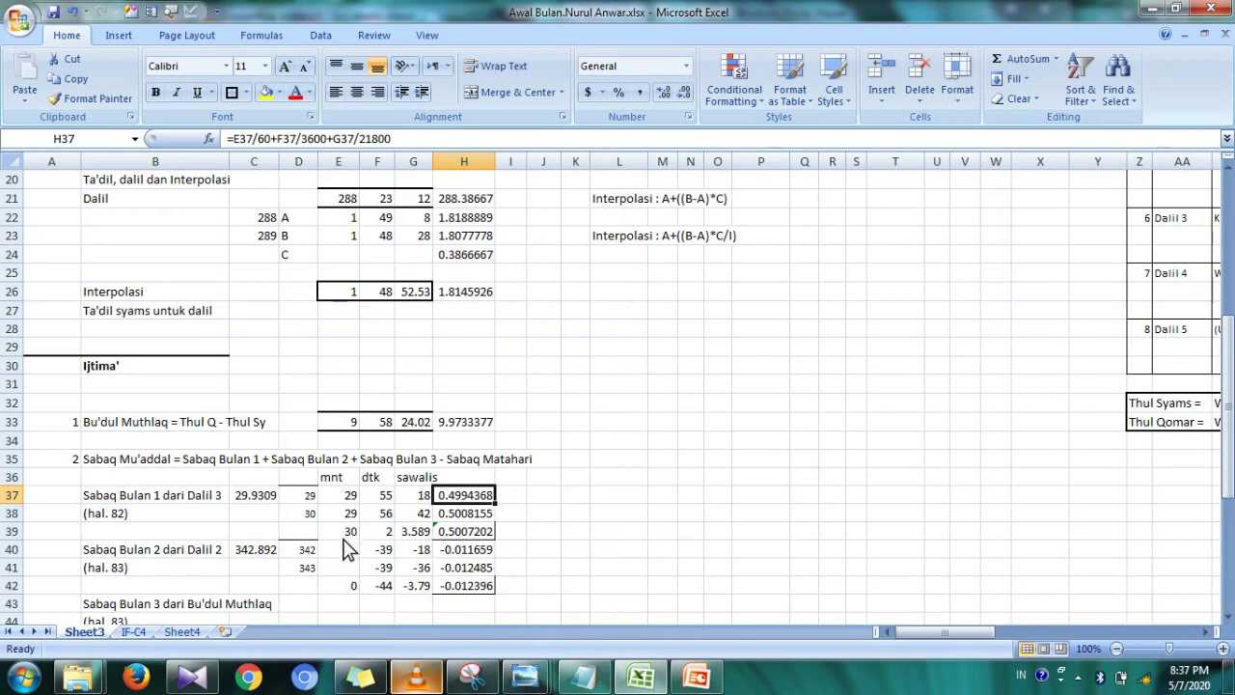
left_click_drag(345, 537, 411, 534)
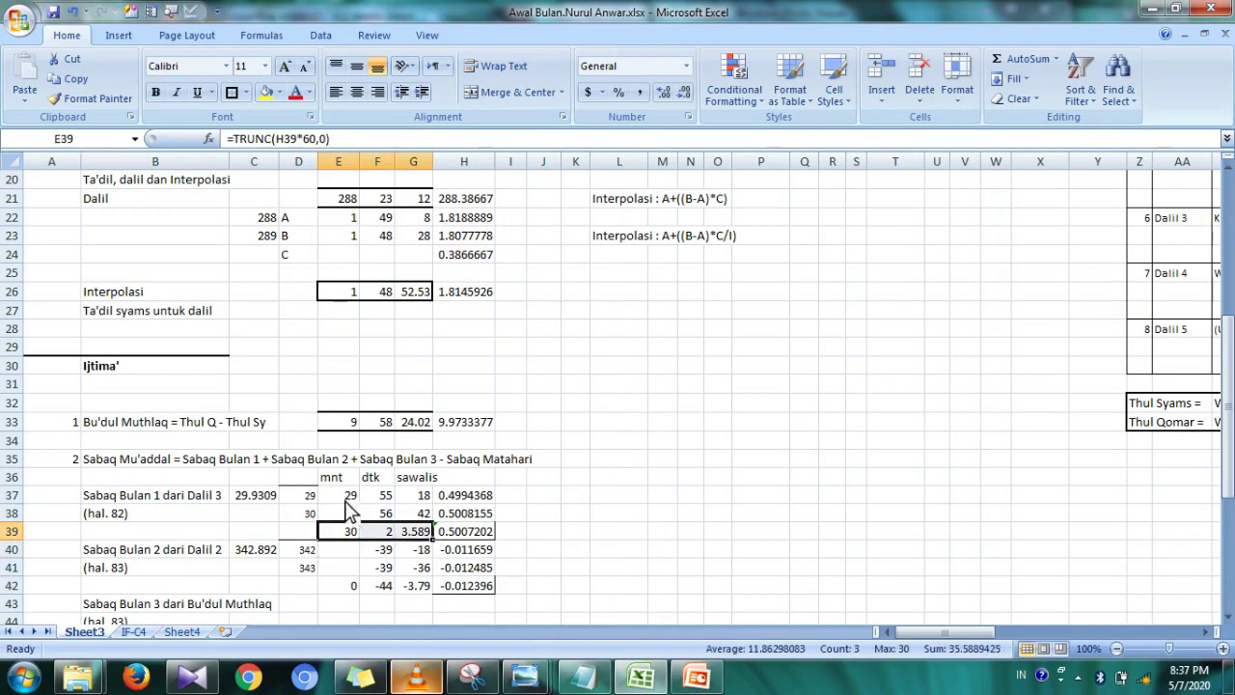
left_click_drag(344, 500, 421, 512)
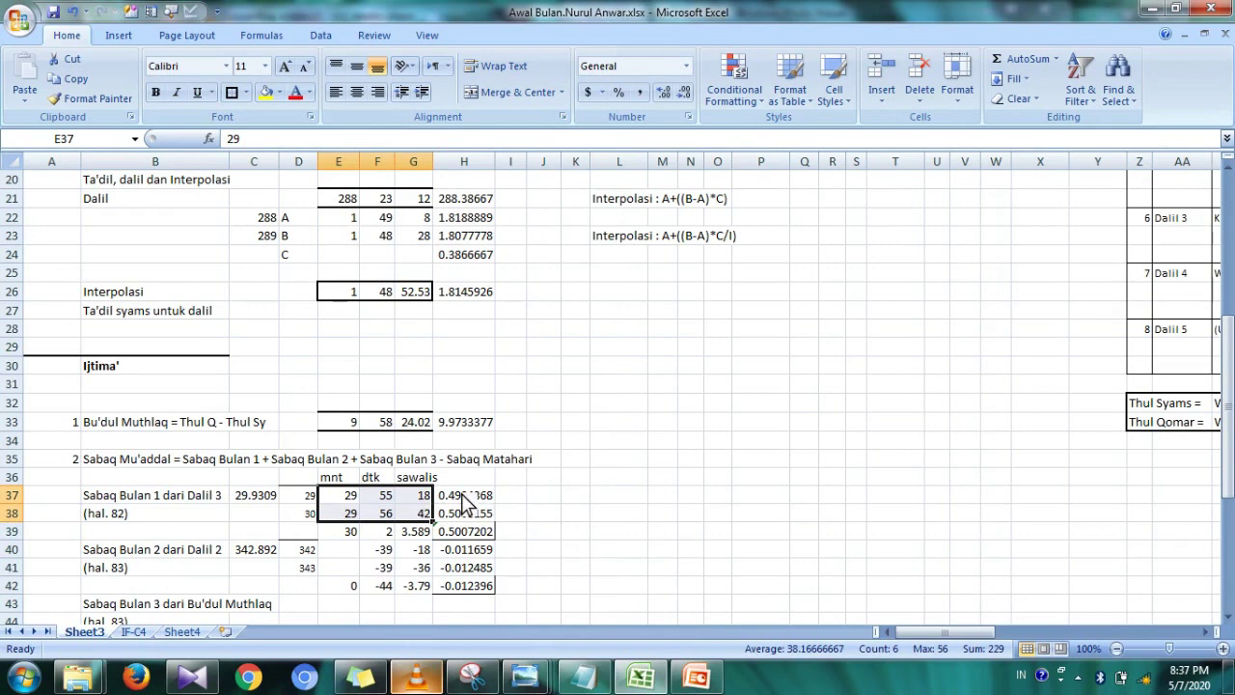
- Change the H37 divisor from 21800 to 218000 and fill it down to H38
double_click(463, 498)
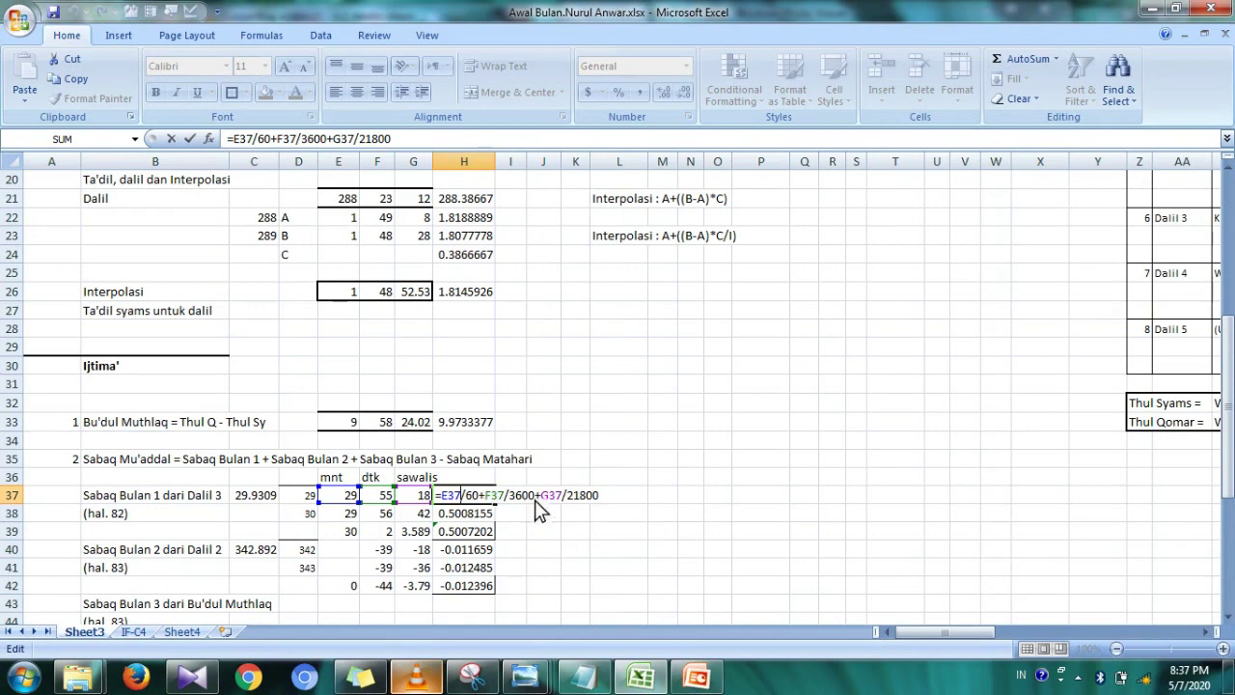
left_click(605, 497)
type("0")
key("Return")
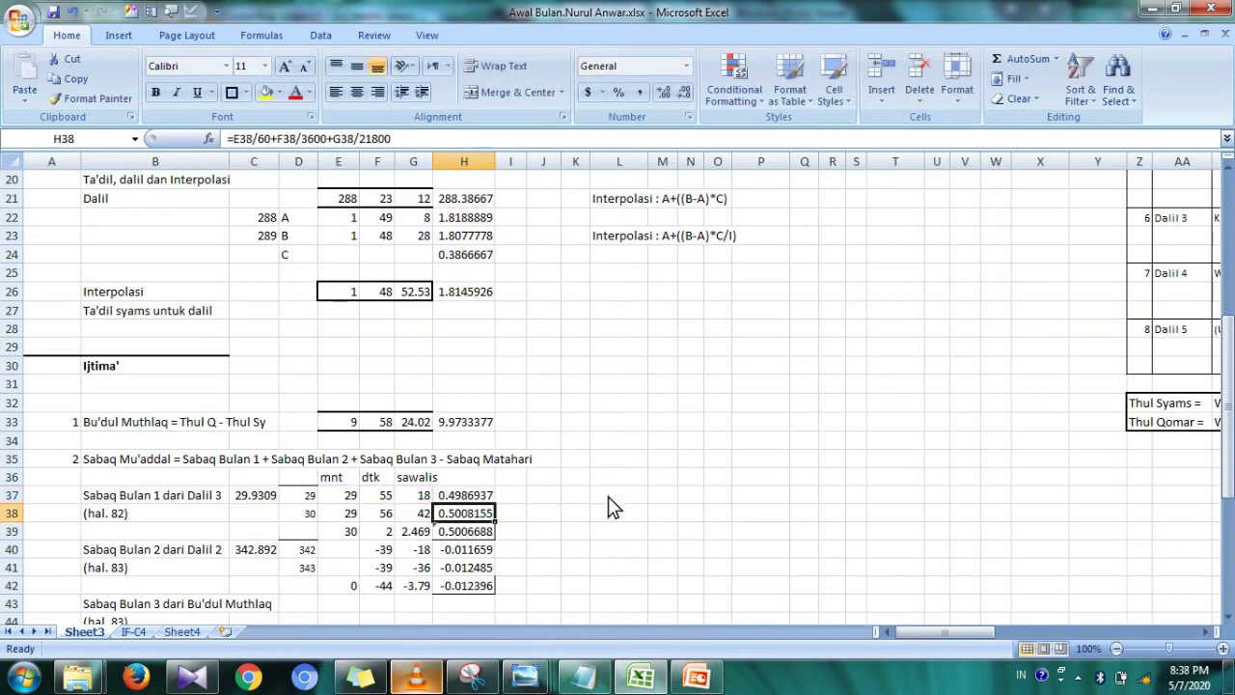
left_click(483, 499)
left_click_drag(495, 504, 501, 526)
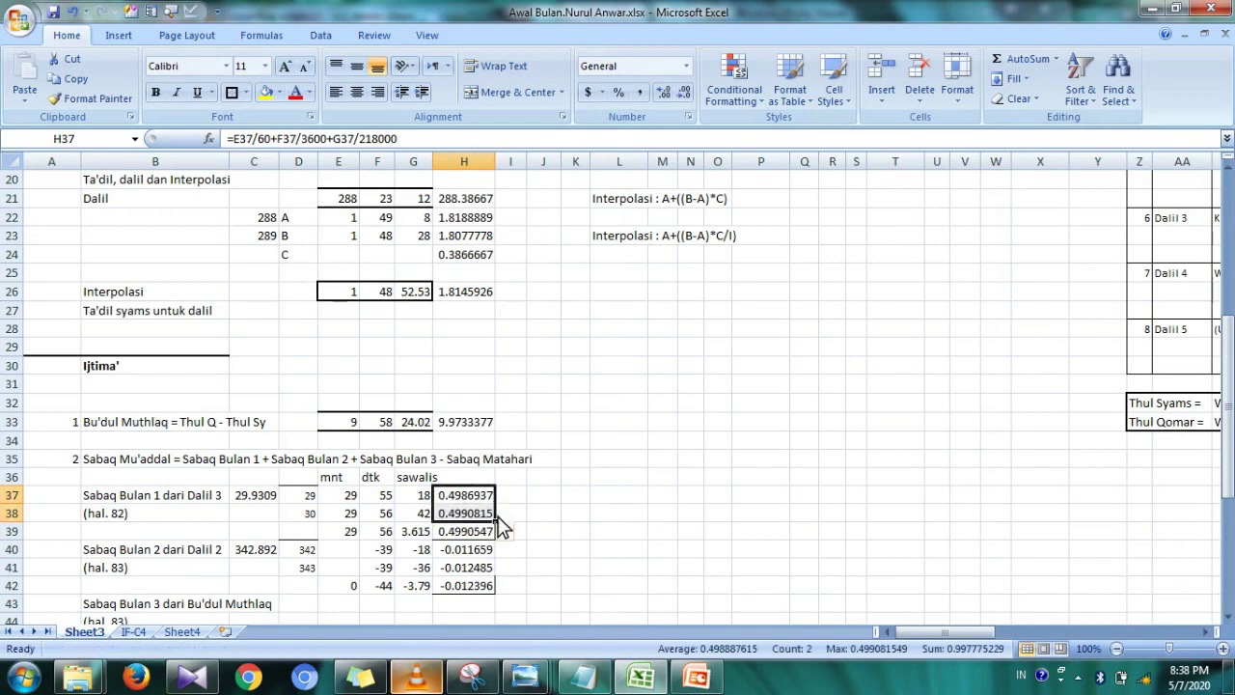
- Open G39's sawalis formula at the end of its 21800 divisor
left_click(461, 533)
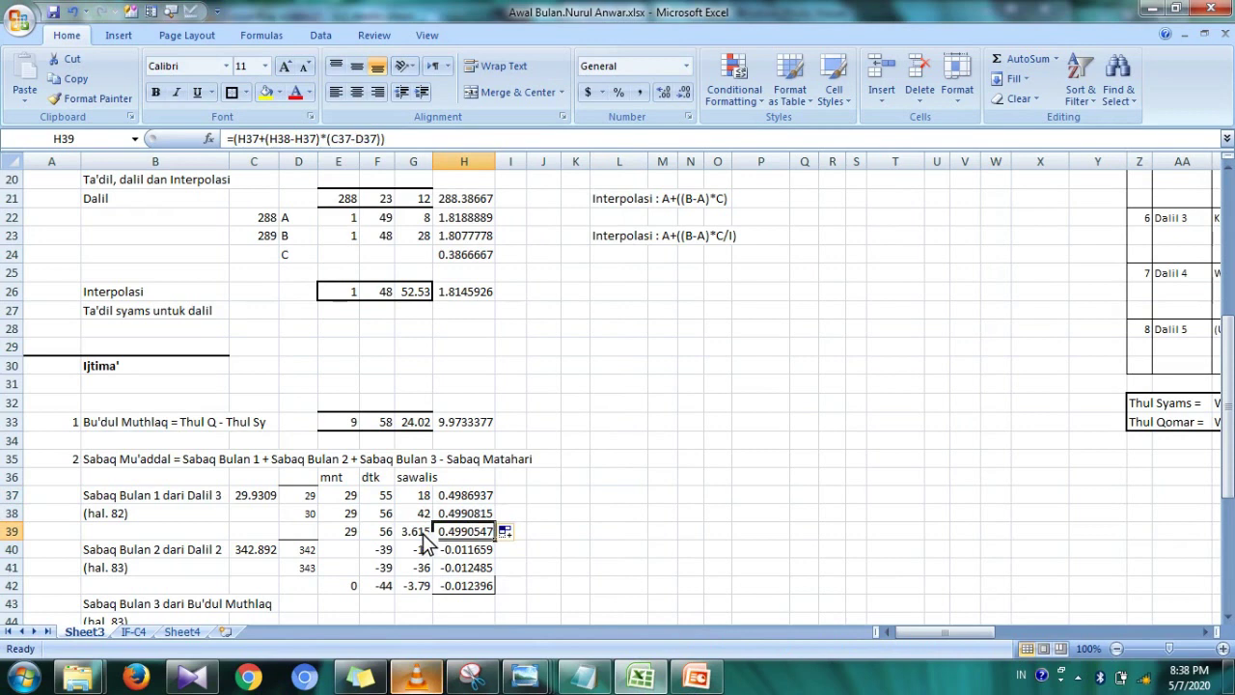
double_click(417, 532)
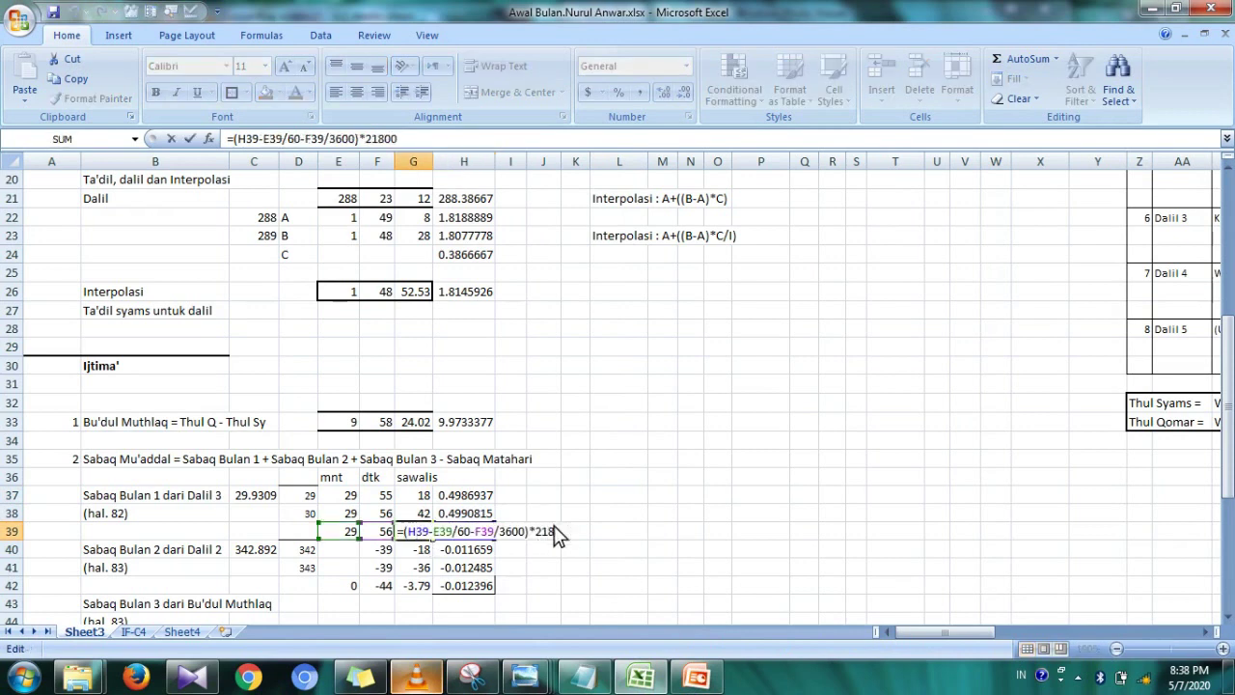
left_click(577, 533)
- Commit the G39 formula and copy the H37:H39 conversions into H40:H42
key("Return")
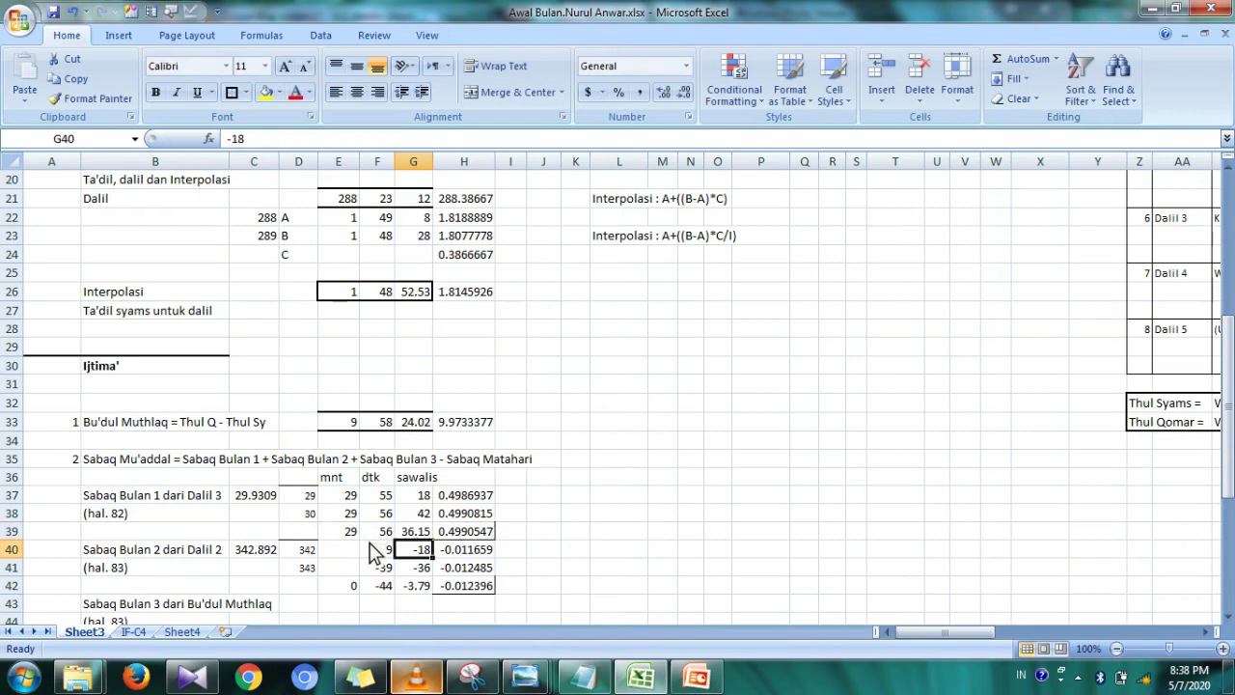
left_click(355, 533)
left_click_drag(361, 537, 433, 539)
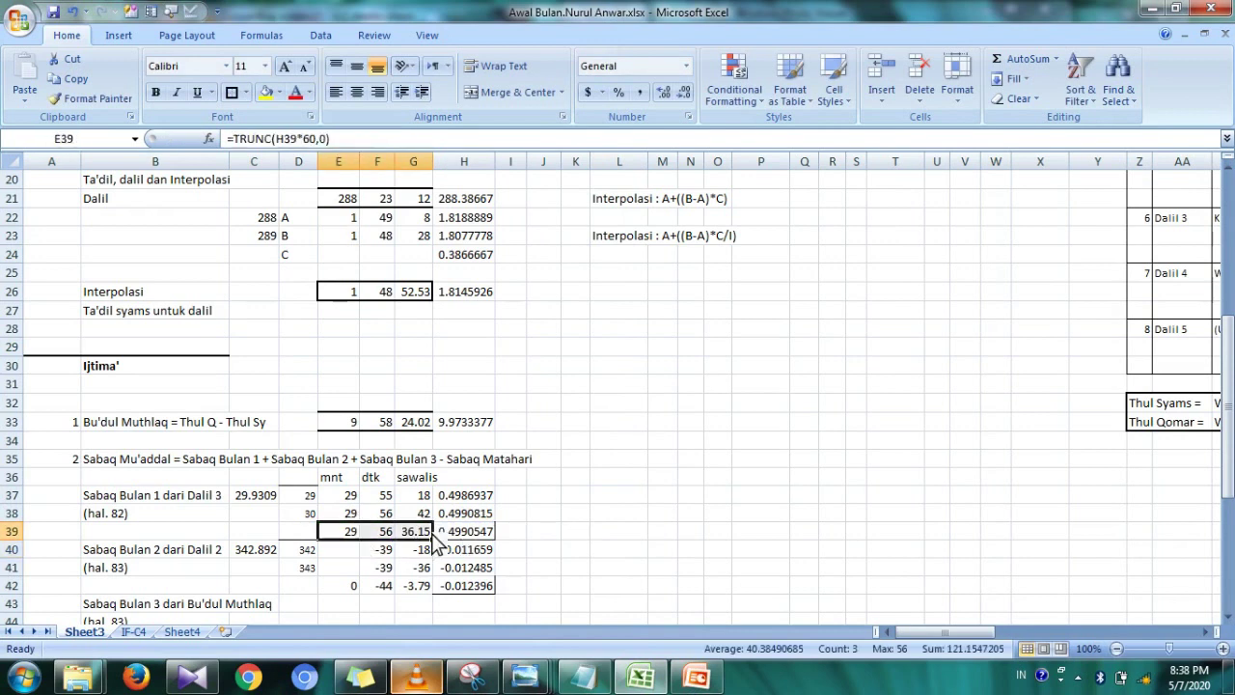
left_click_drag(471, 498, 478, 545)
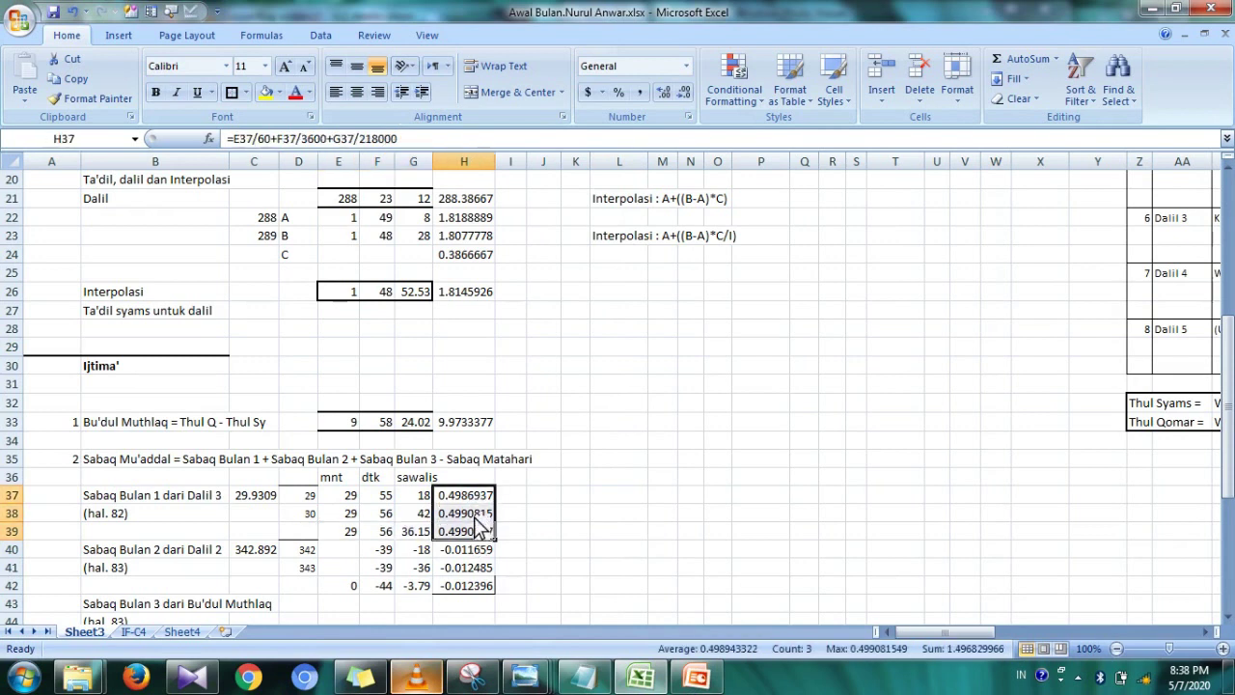
key("ctrl+c")
left_click(477, 554)
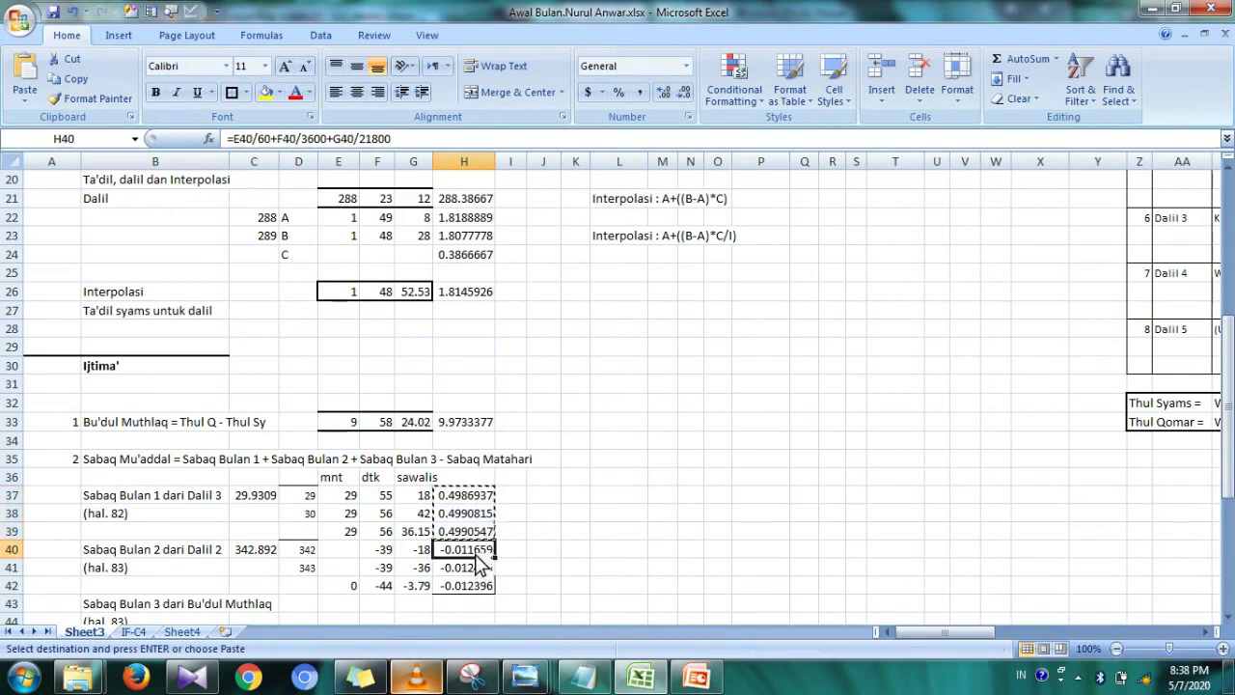
key("shift+Down")
key("shift+Down")
key("ctrl+v")
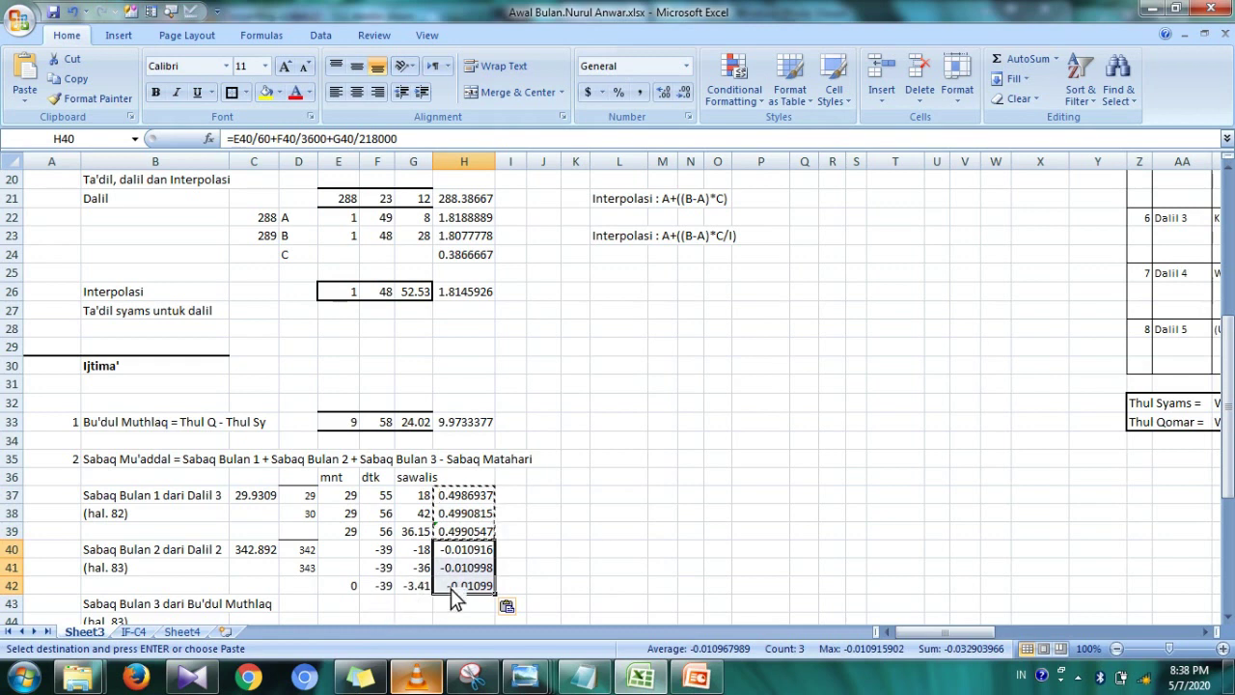
- Change G42's divisor from 21800 to 218000, giving -34.1 sawalis
left_click(422, 587)
double_click(421, 588)
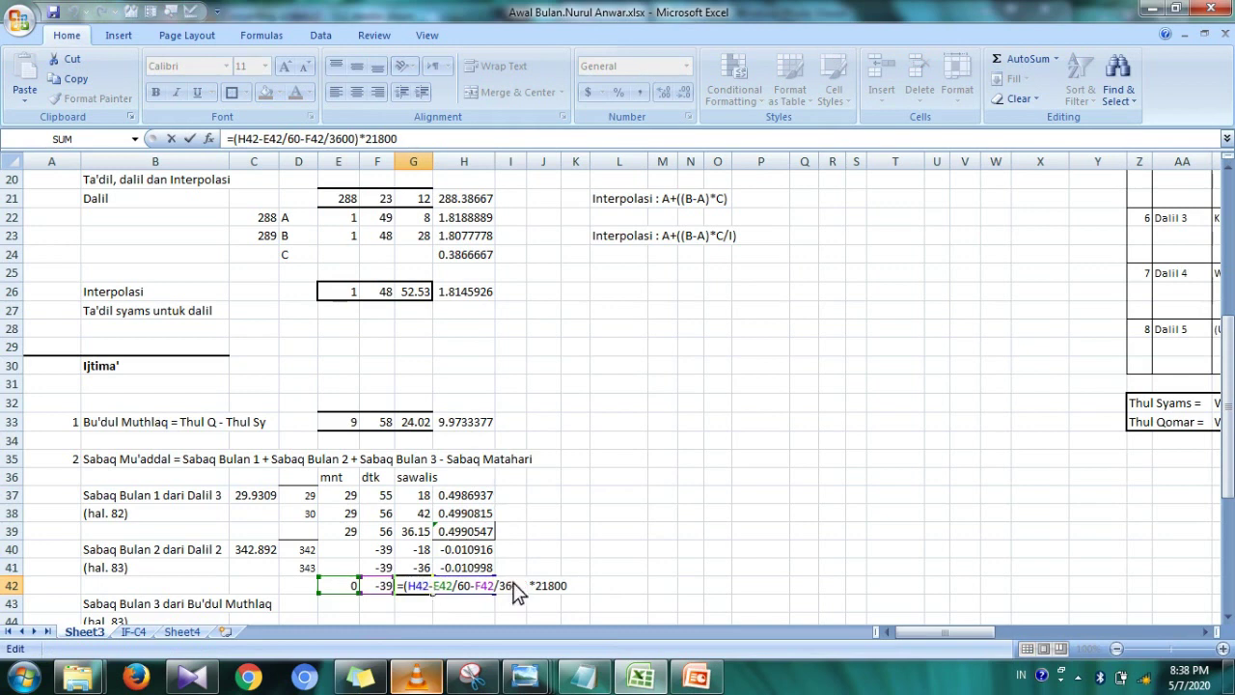
left_click(577, 586)
type("0")
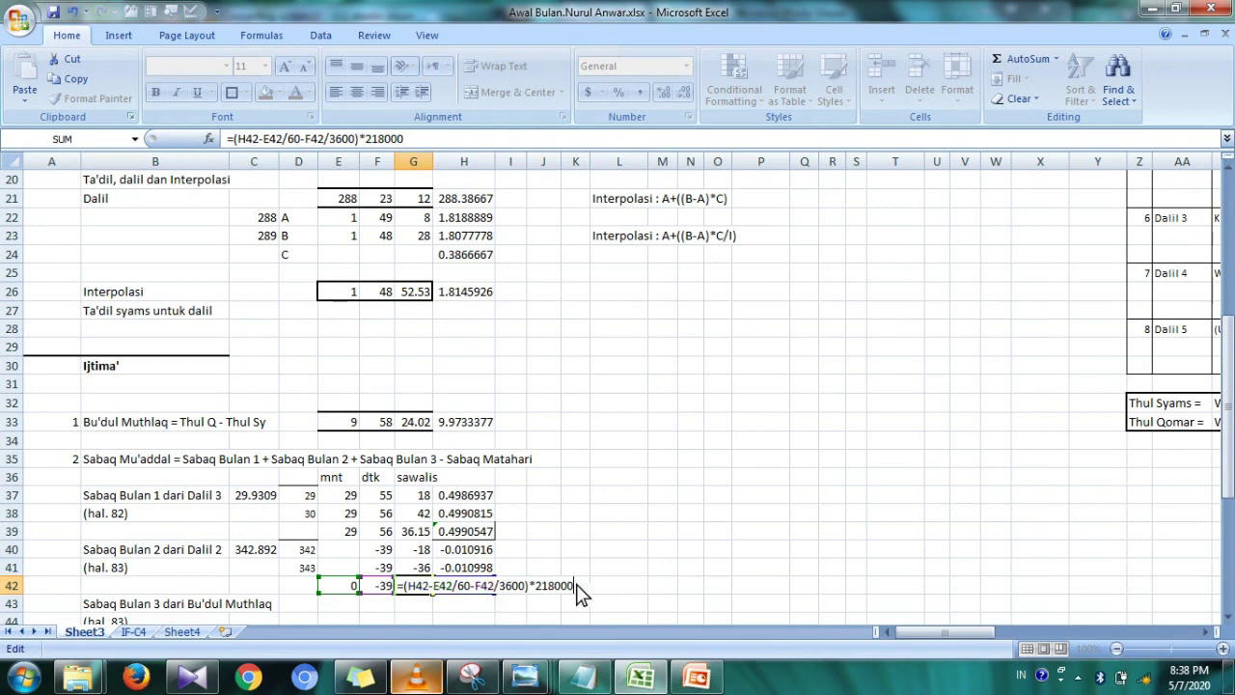
key("Return")
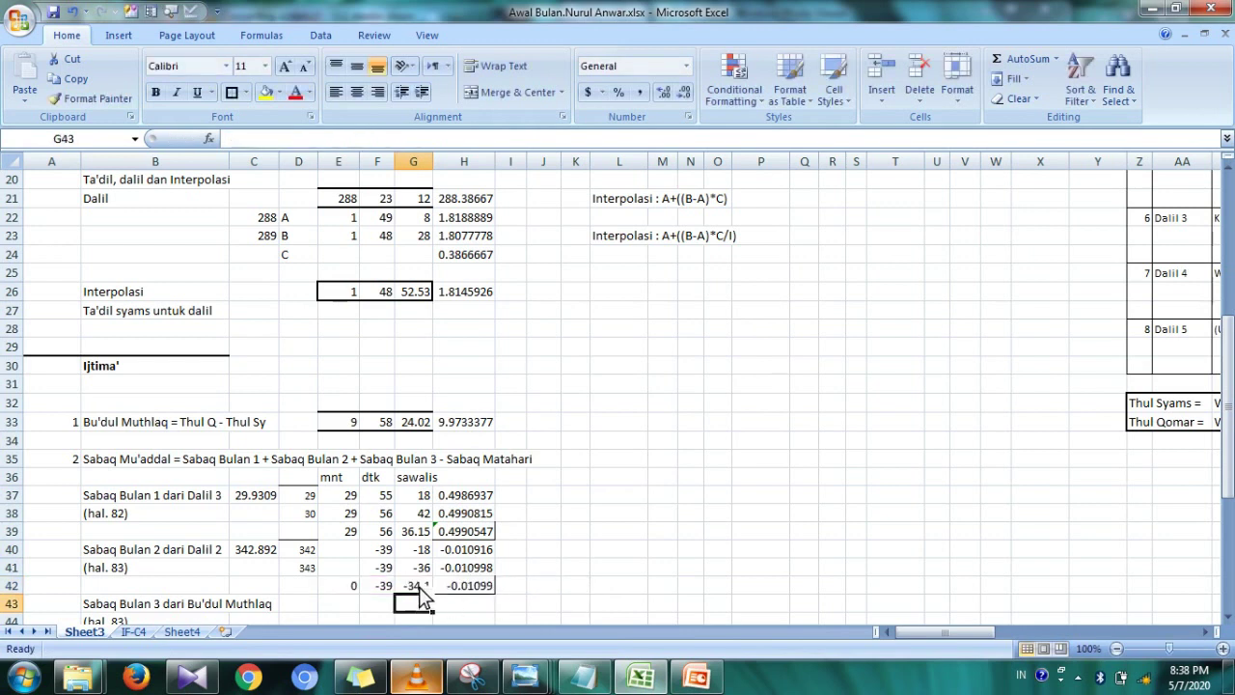
left_click_drag(353, 587, 439, 593)
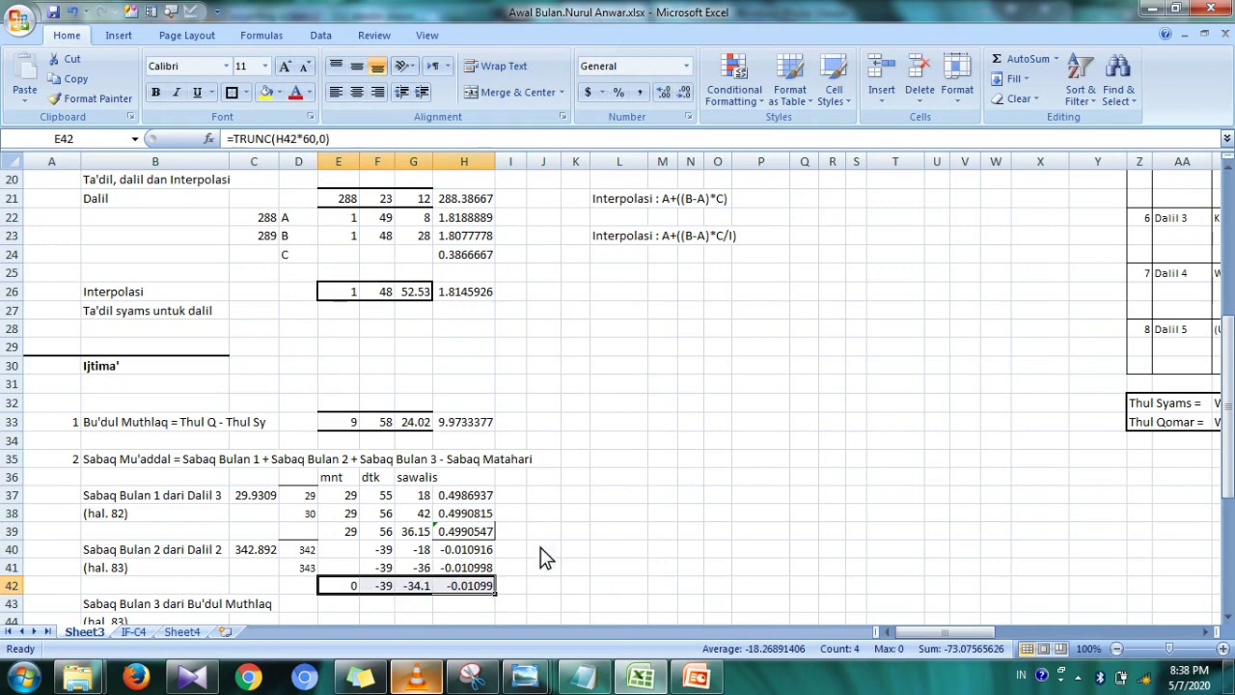
- Set C43 to =H33, the Bu'dul Muthlaq value 9.97334
left_click(286, 608)
key("Down")
key("Down")
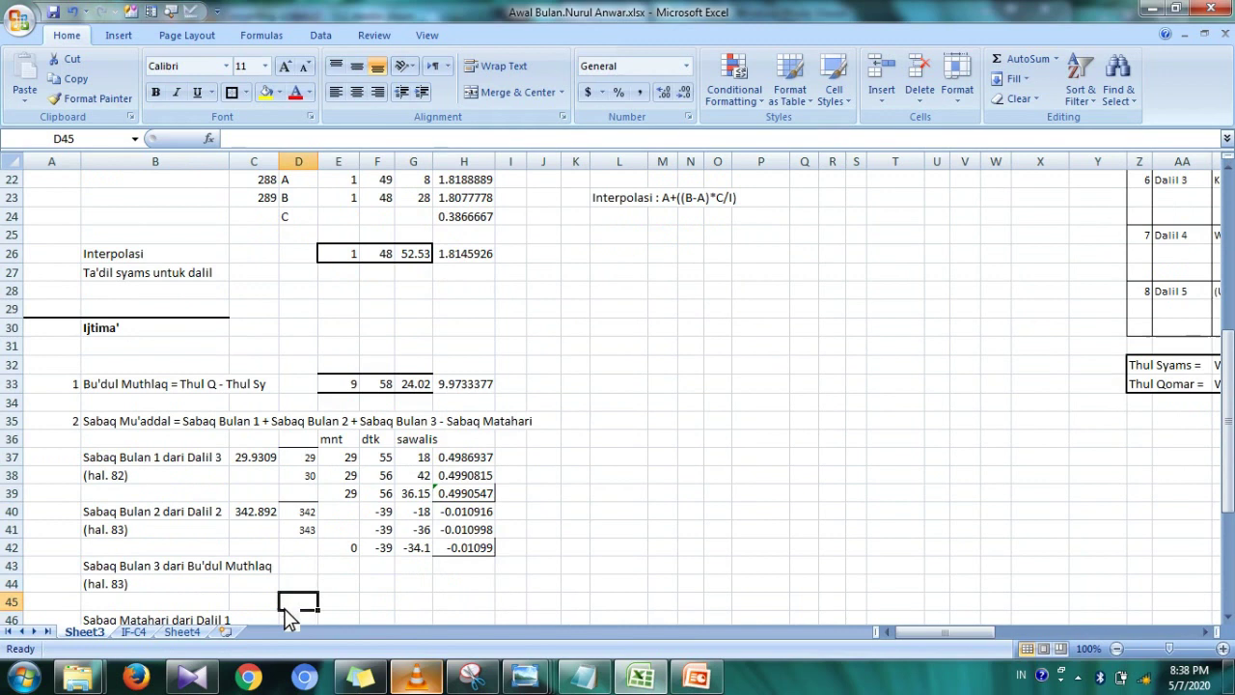
key("Up")
key("Up")
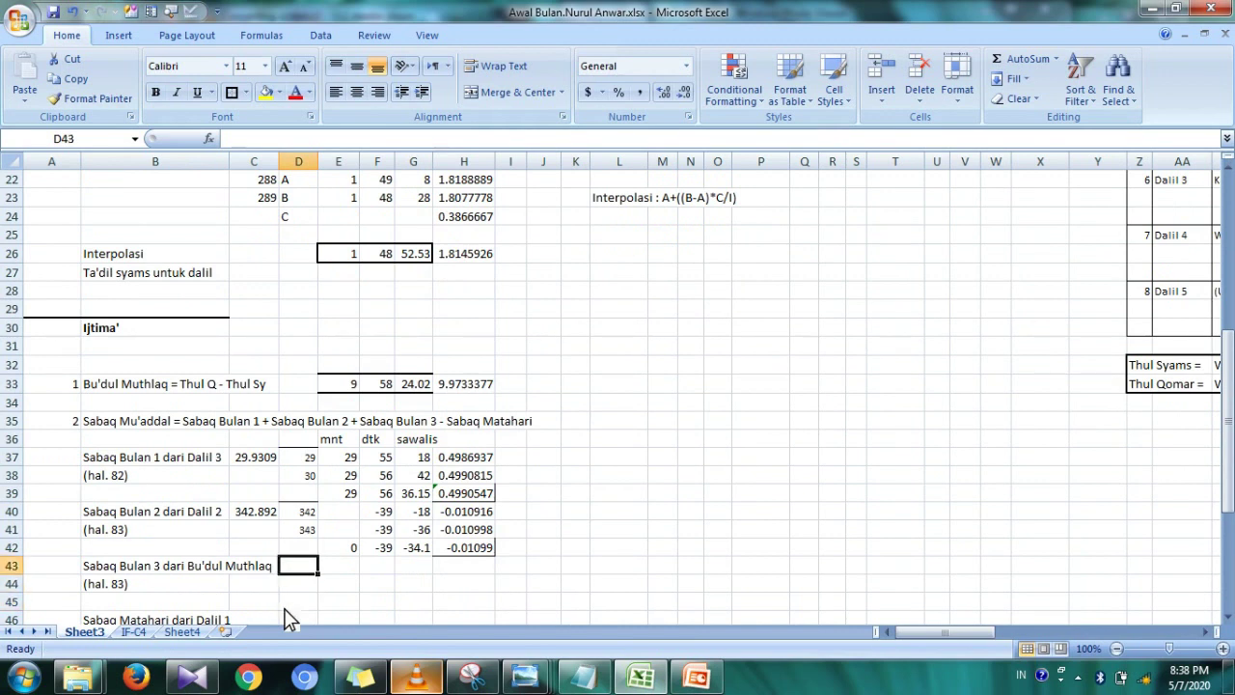
key("Left")
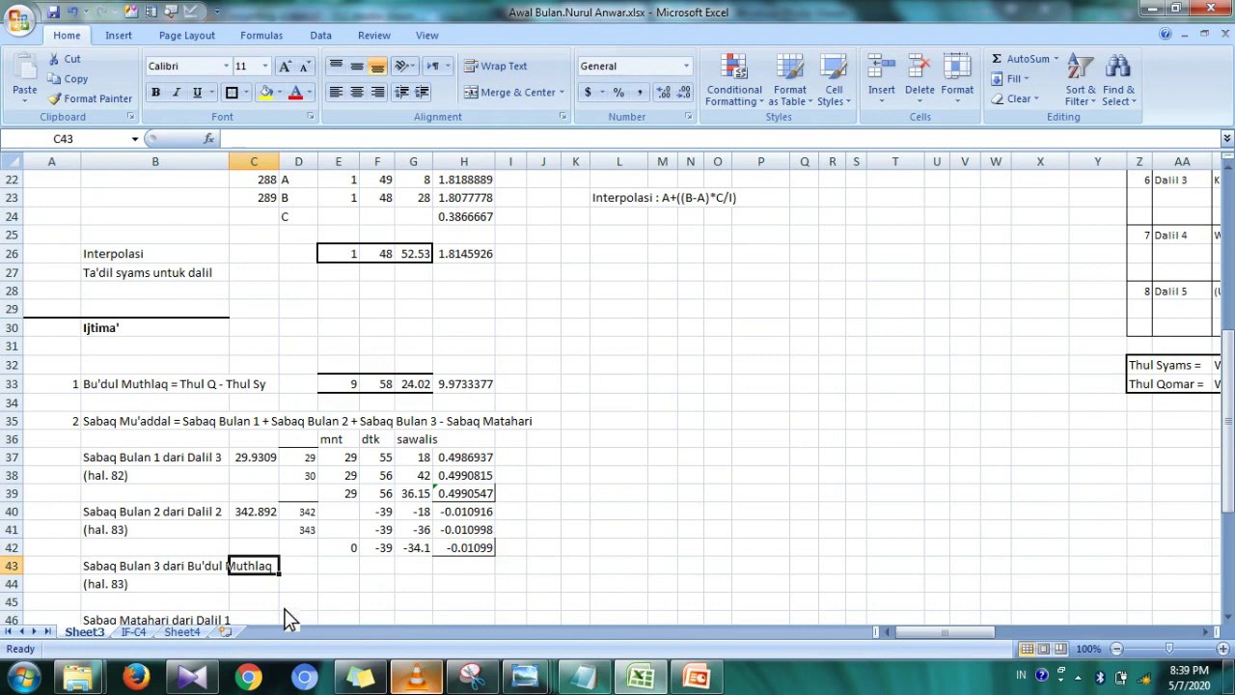
type("=")
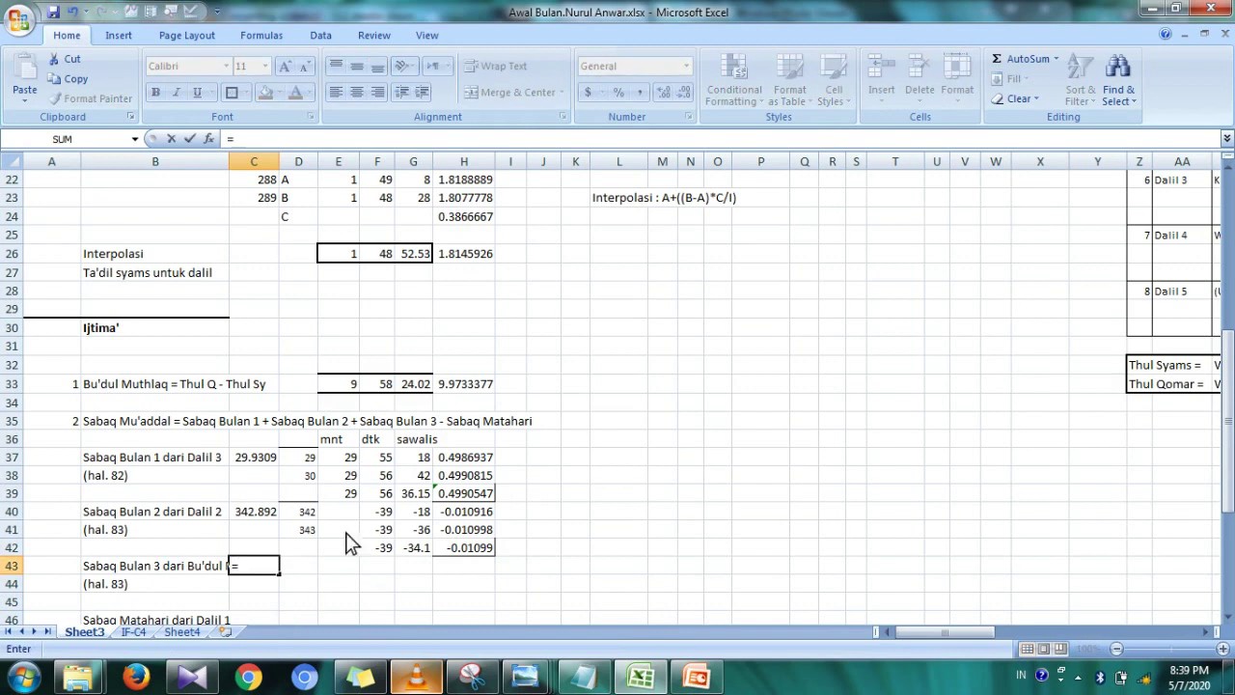
left_click(479, 390)
key("Return")
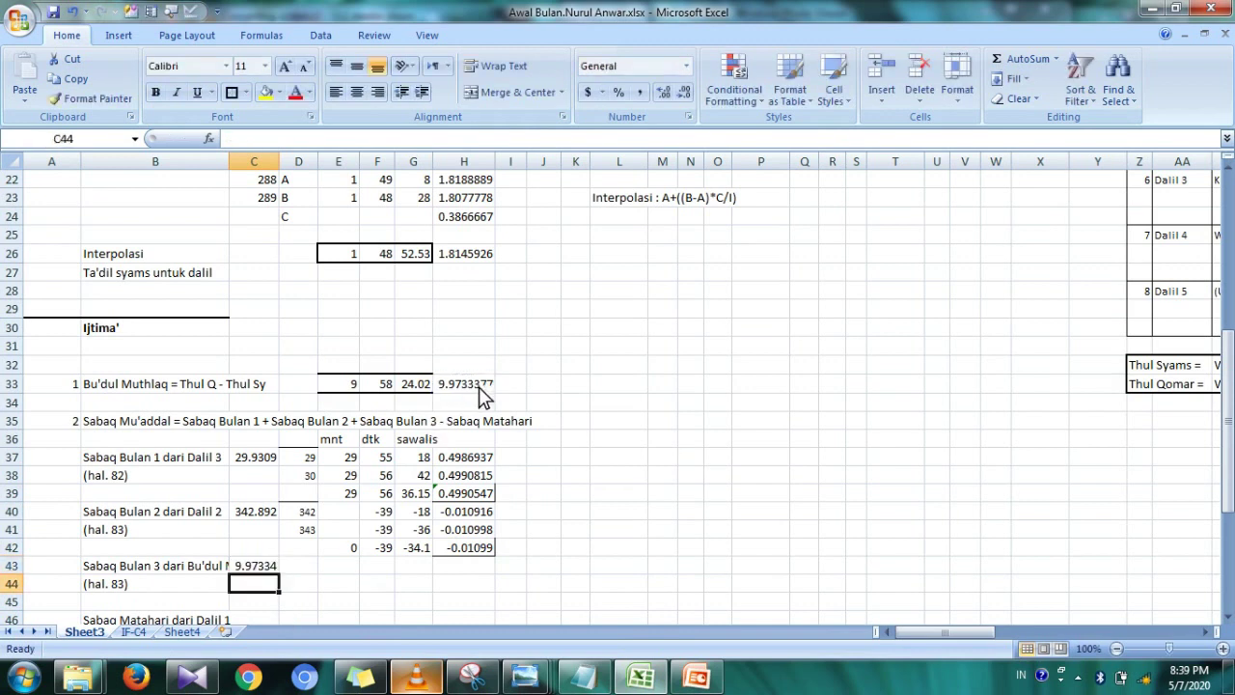
- Copy the D40:D41 rounding formulas into D43:D44, giving 9 and 10
key("Up")
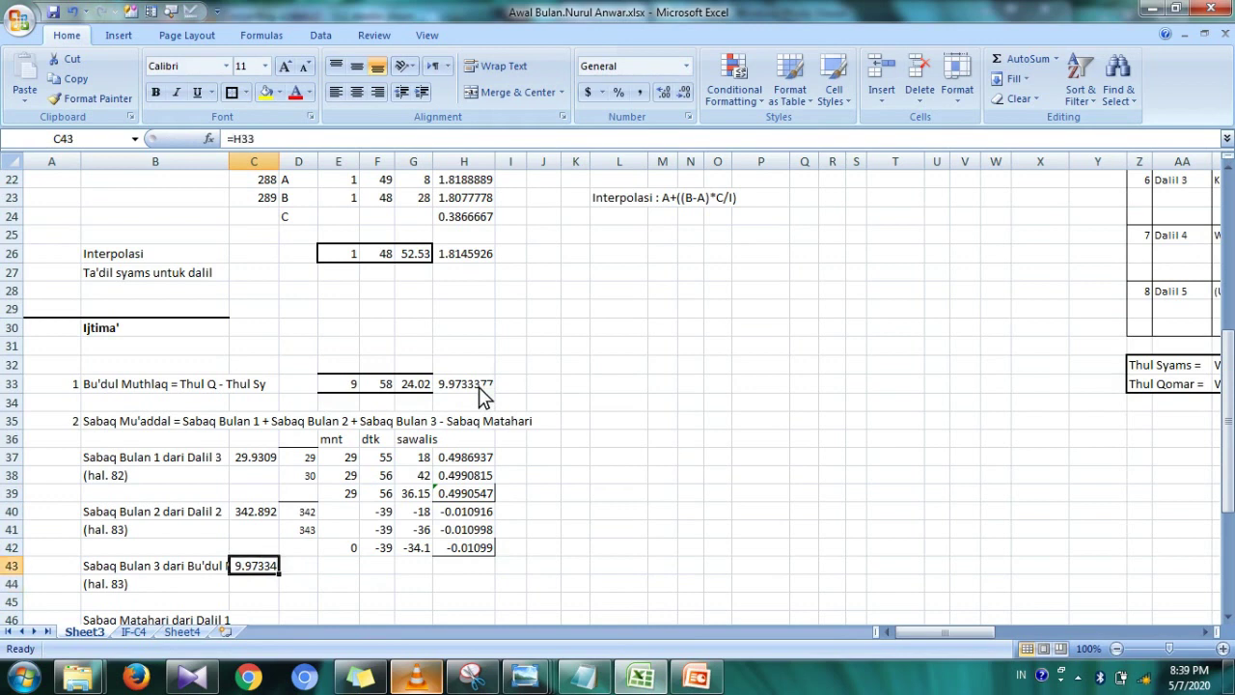
key("Right")
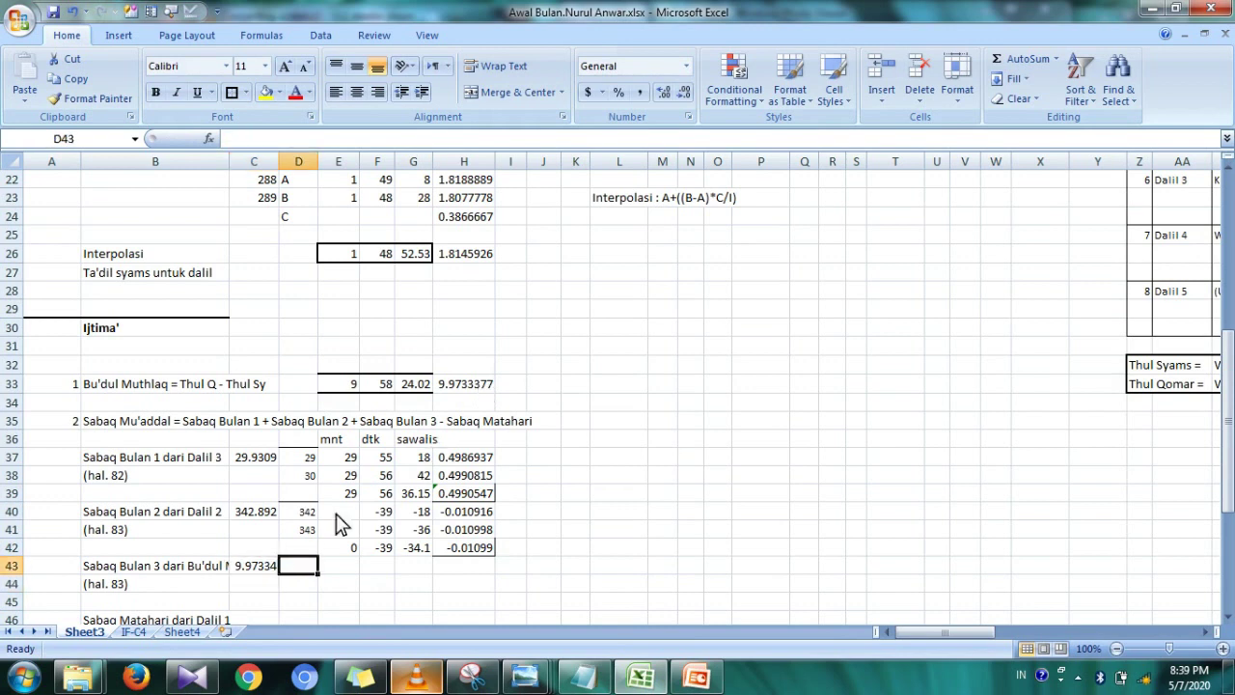
left_click_drag(302, 512, 311, 531)
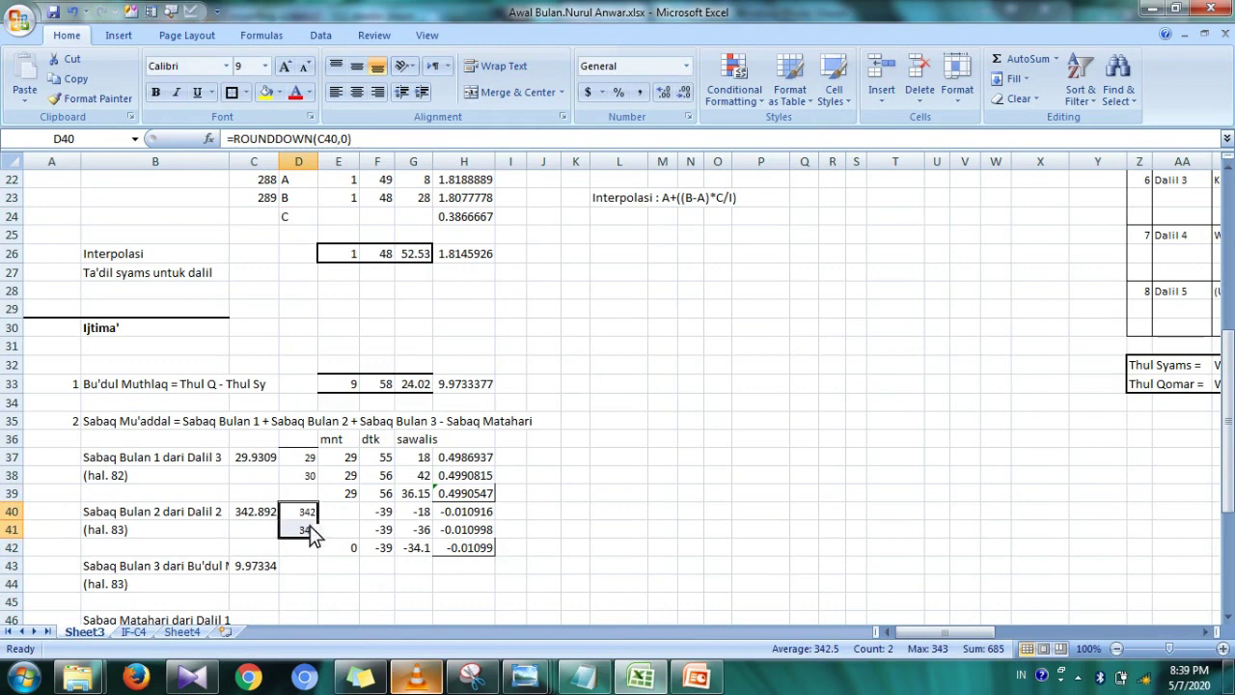
key("ctrl+c")
left_click(311, 573)
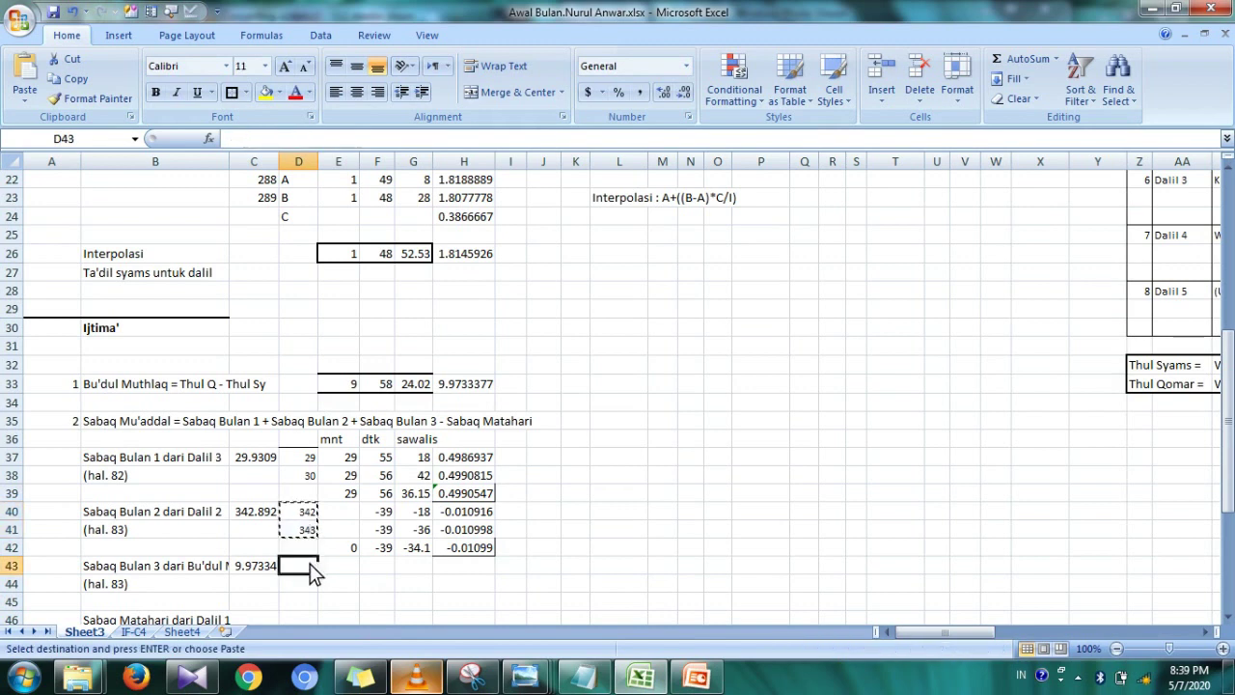
key("ctrl+v")
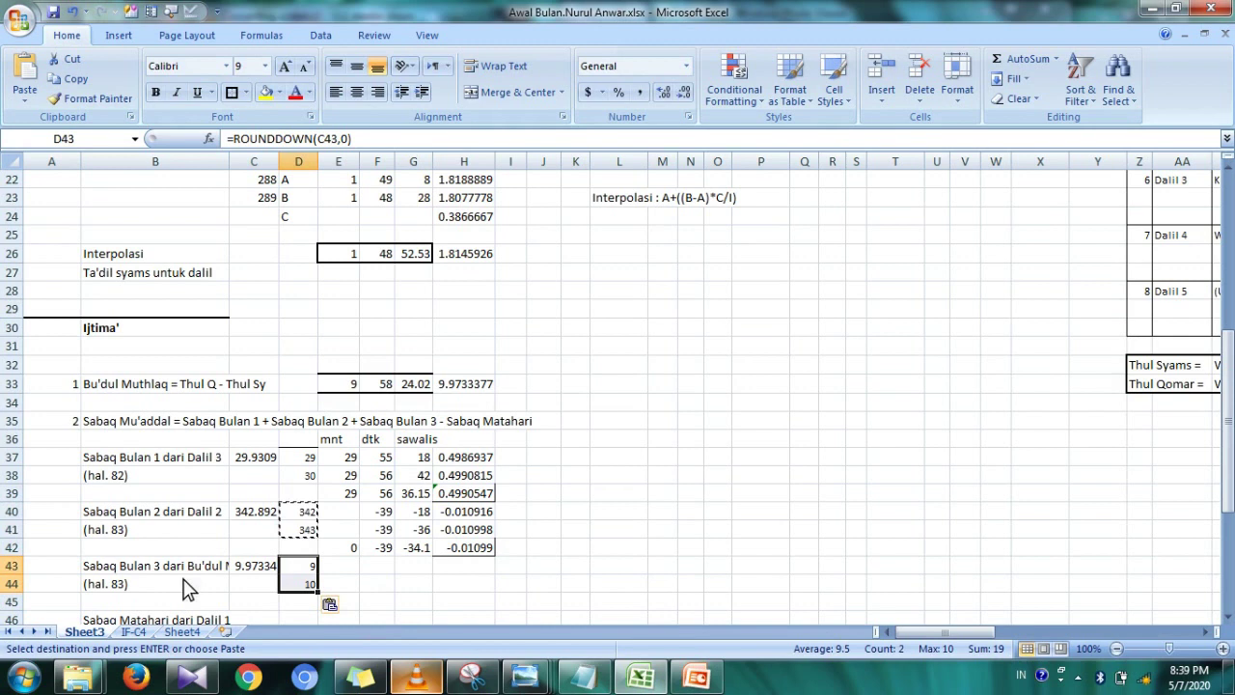
left_click(521, 678)
mouse_move(724, 579)
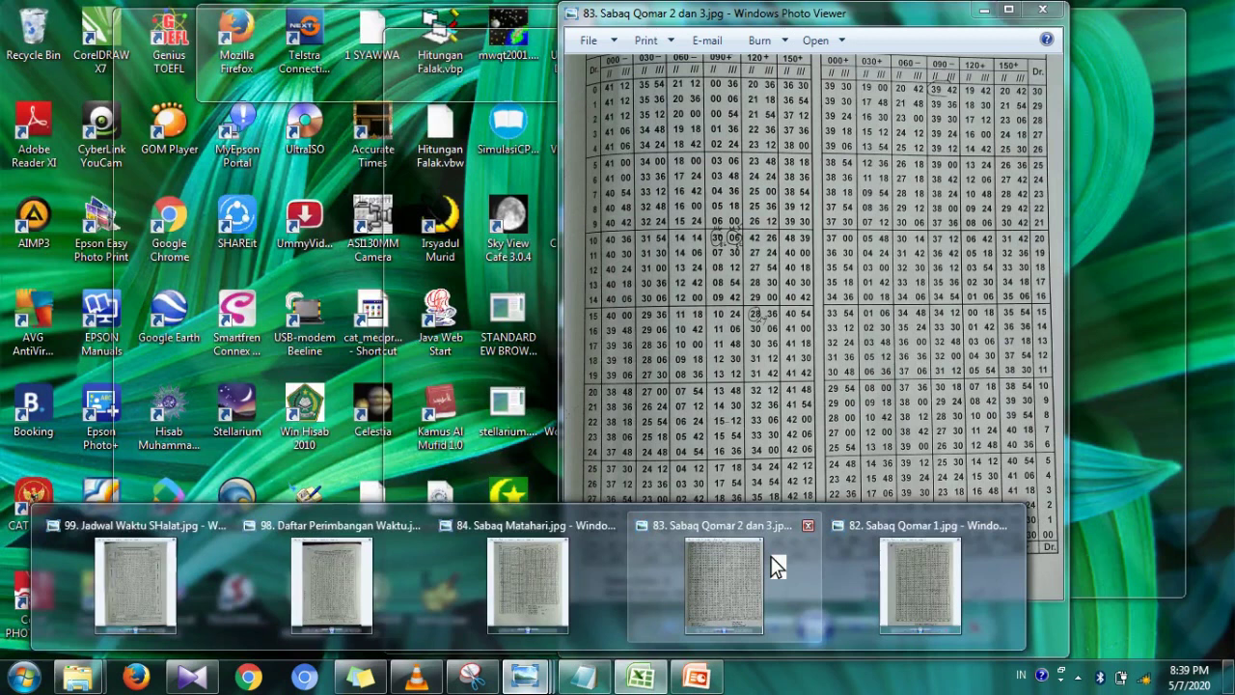
- Bring up the page 83 Sabaq Qomar 2 dan 3 scan and pan to the Sabaq Bulan III table header
left_click(771, 558)
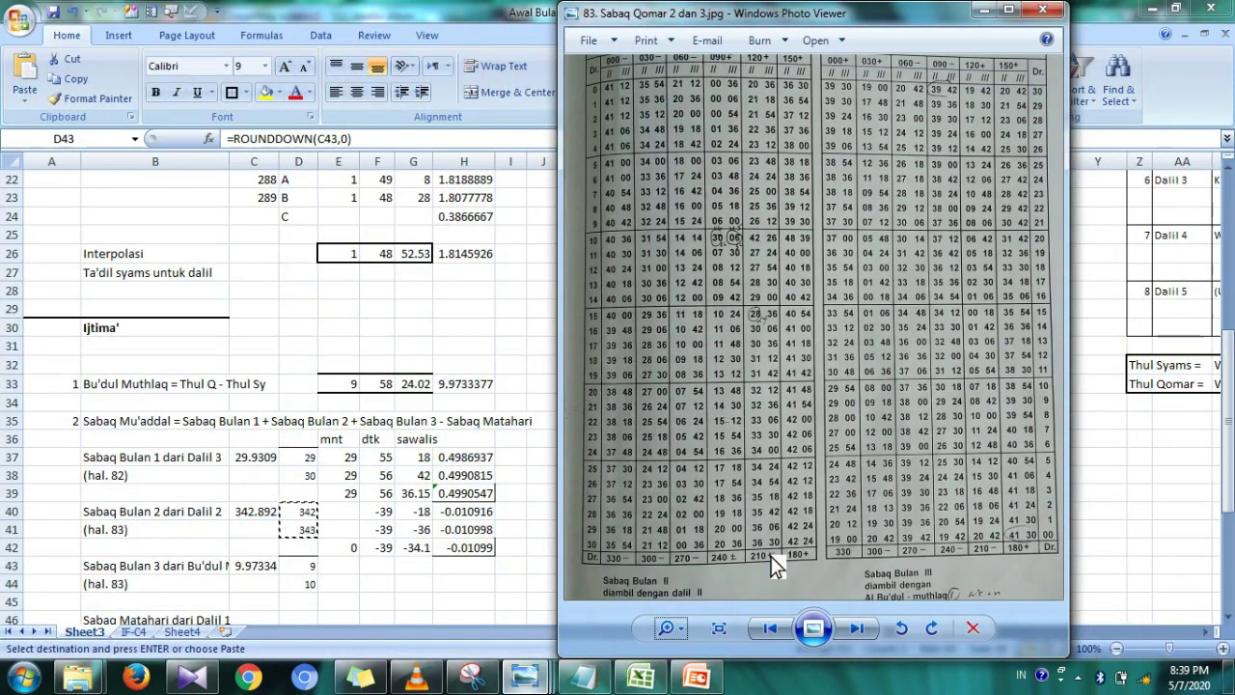
left_click_drag(838, 271, 838, 308)
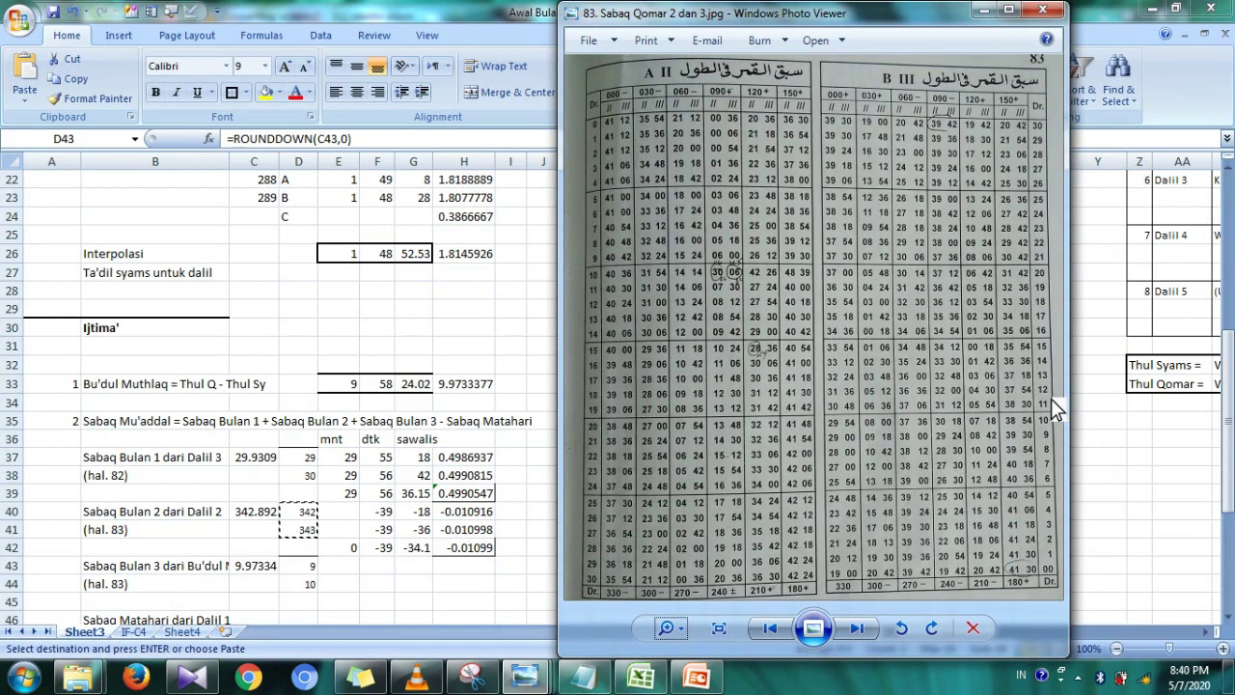
scroll(1040, 415, "down", 3)
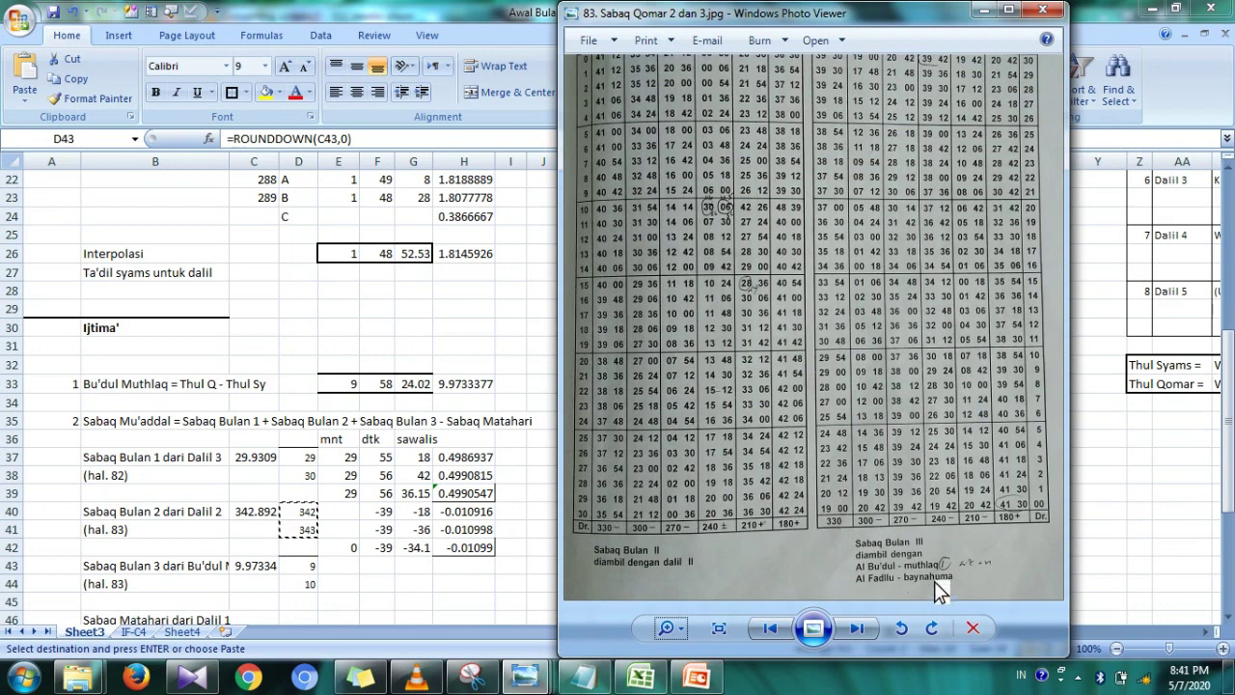
scroll(931, 516, "up", 1)
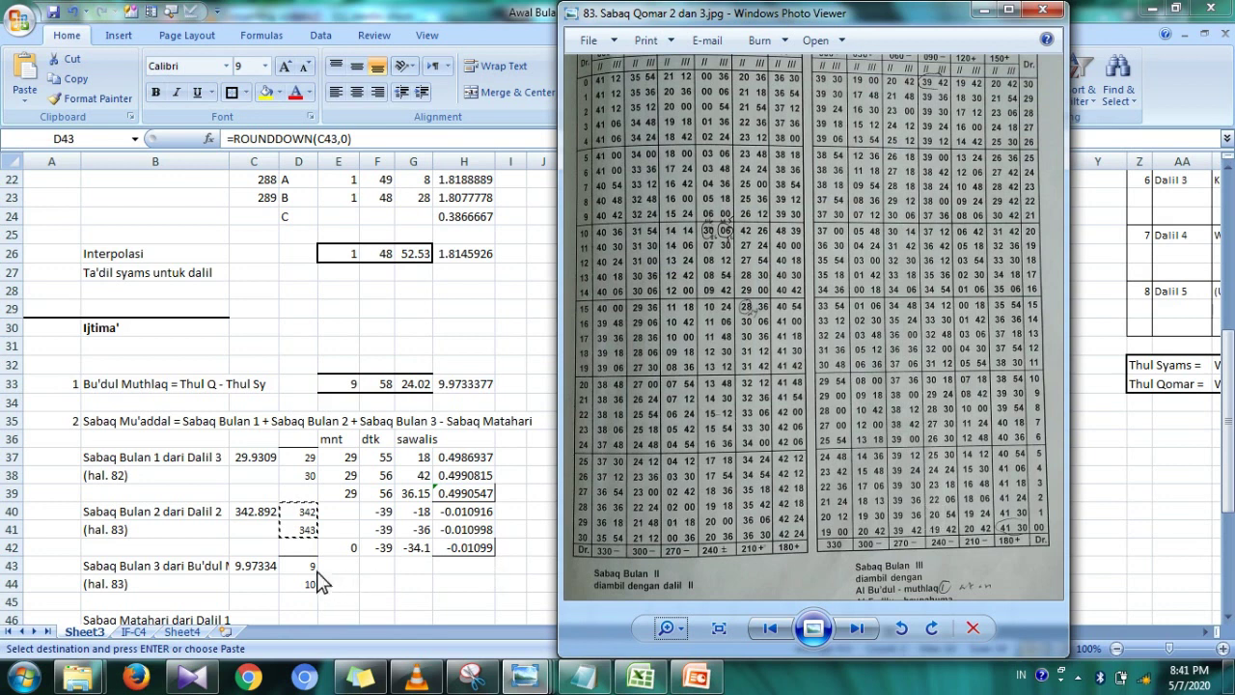
left_click_drag(887, 187, 892, 220)
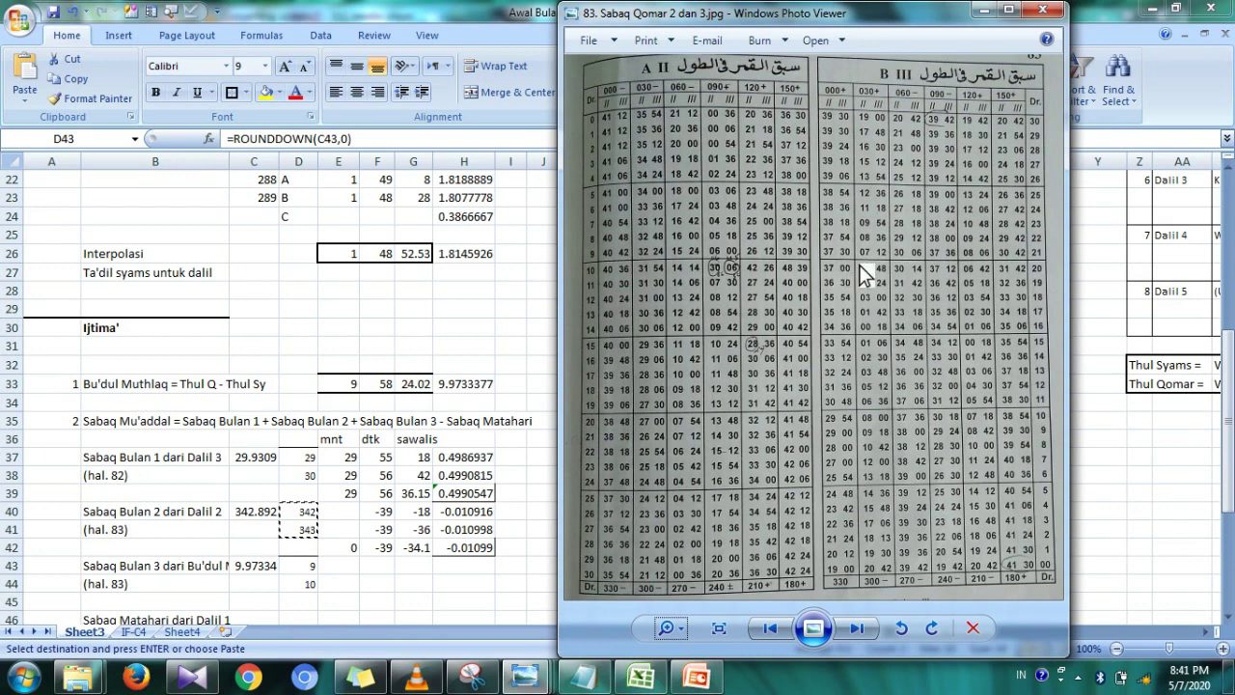
- Enter 37 dtk and 30 sawalis for Sabaq Bulan 3 in F43:G43, then bring back the table photo
left_click(388, 579)
left_click(375, 571)
type("-37")
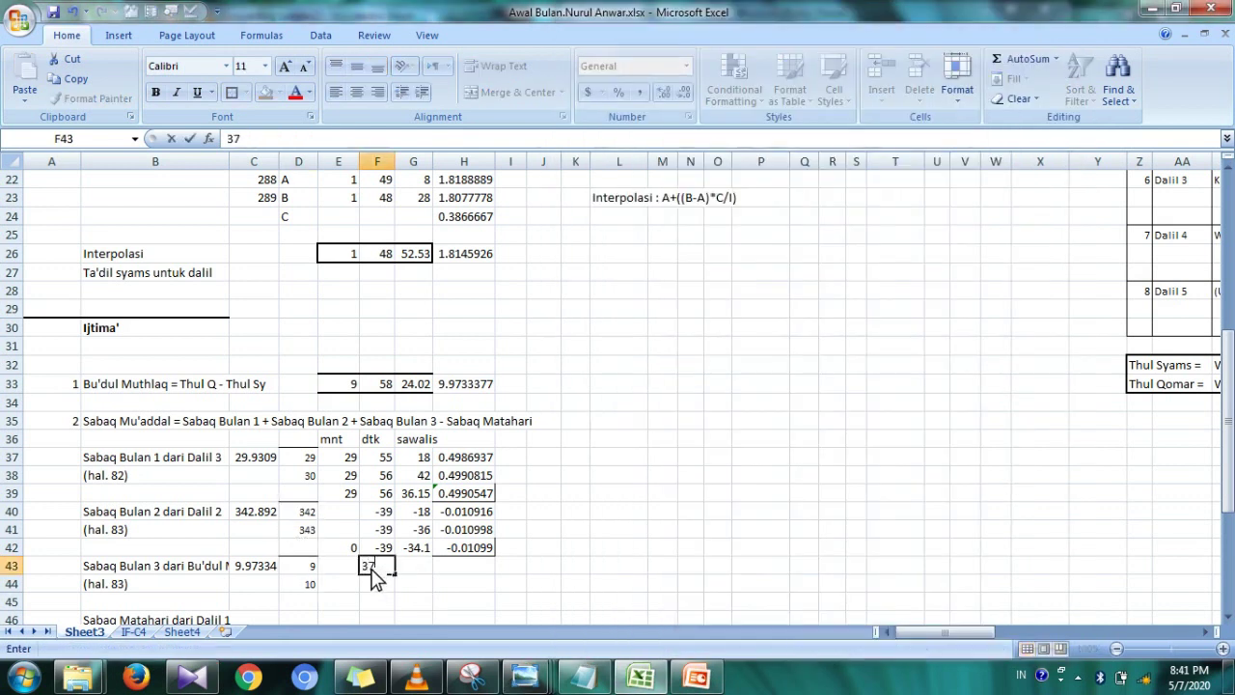
key("Tab")
type("30")
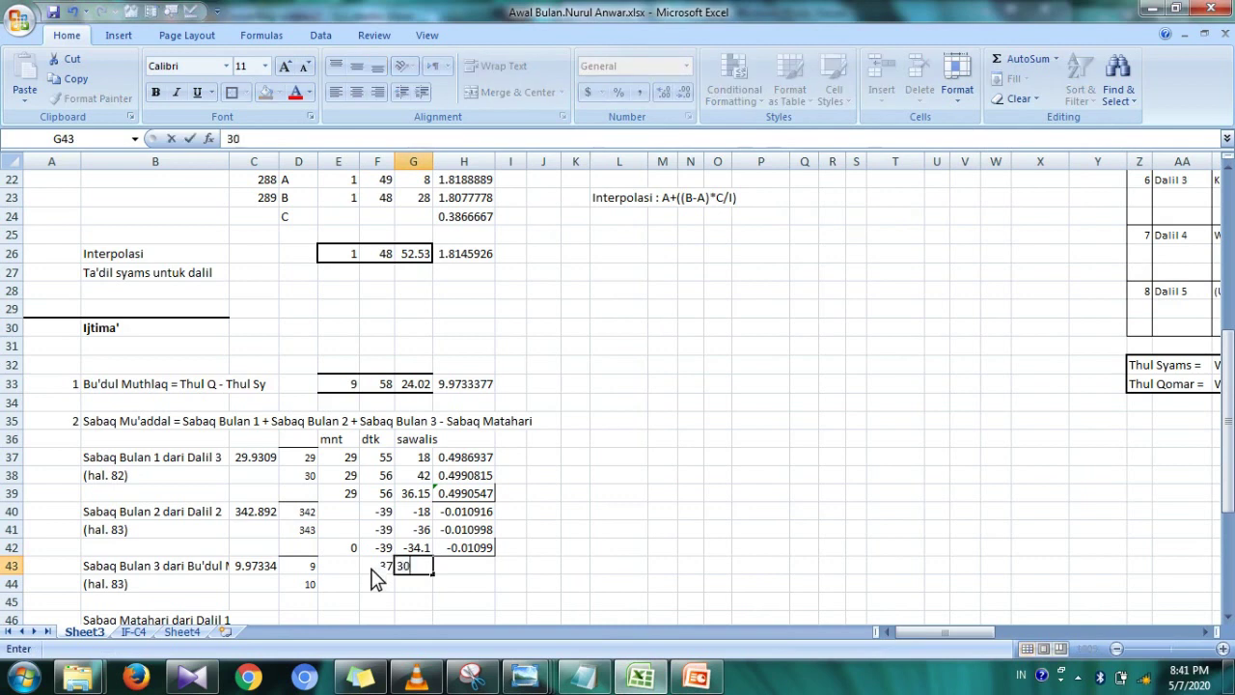
key("Tab")
key("Down")
left_click(377, 579)
mouse_move(525, 677)
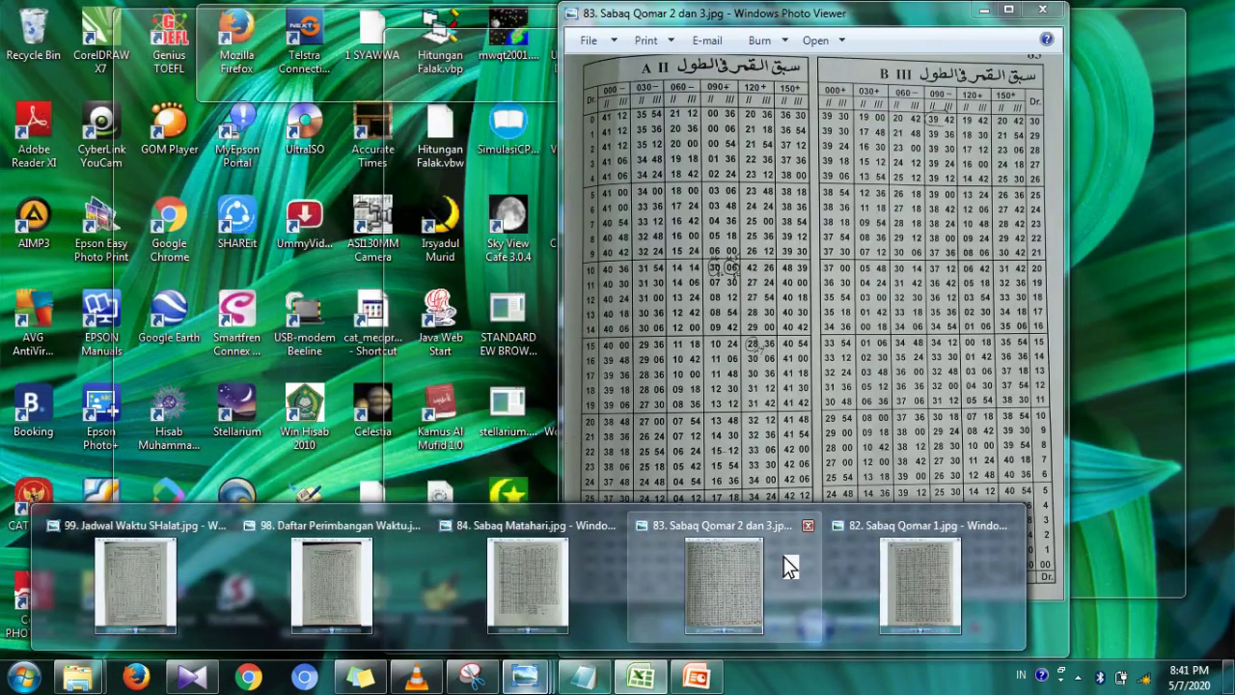
left_click(784, 556)
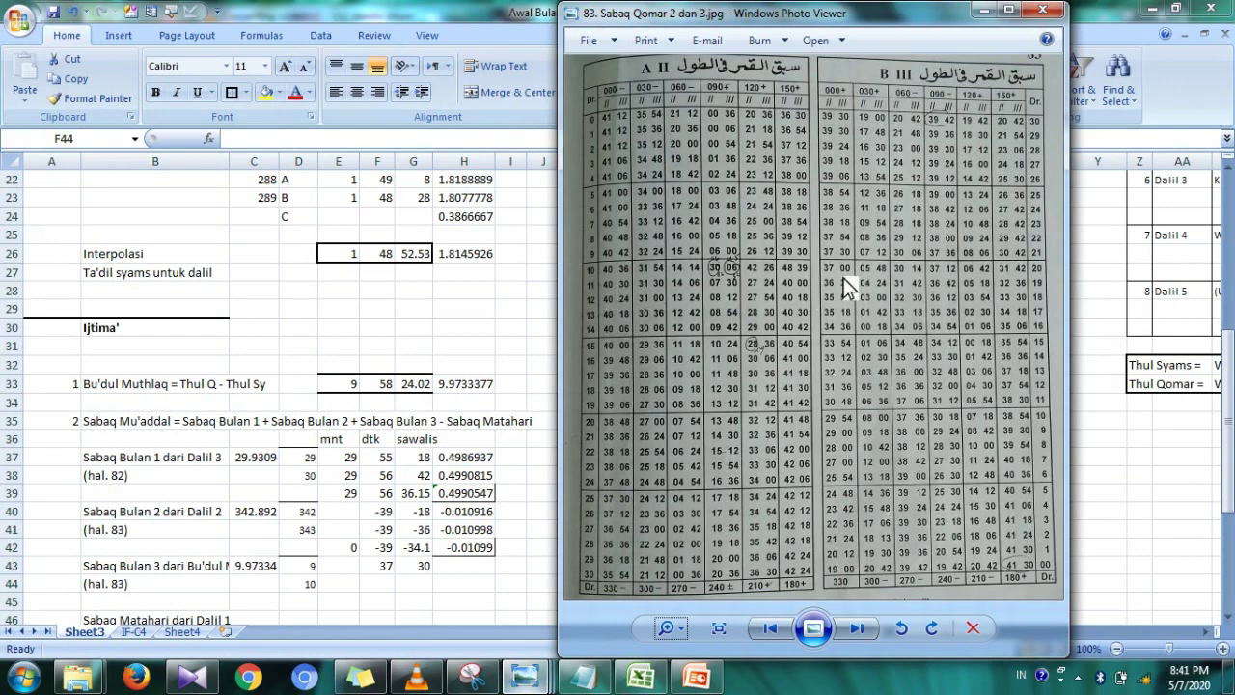
- Enter 37 dtk and 0 sawalis in F44:G44
left_click(412, 579)
type("37")
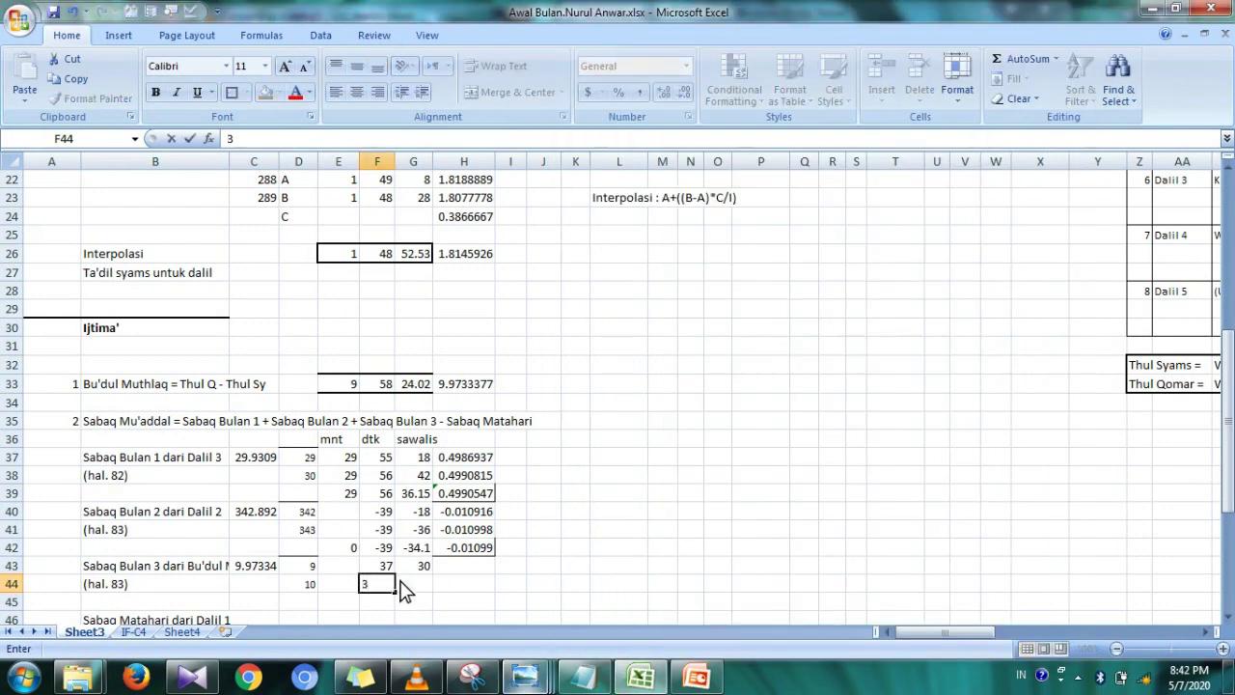
key("Tab")
type("0")
key("Tab")
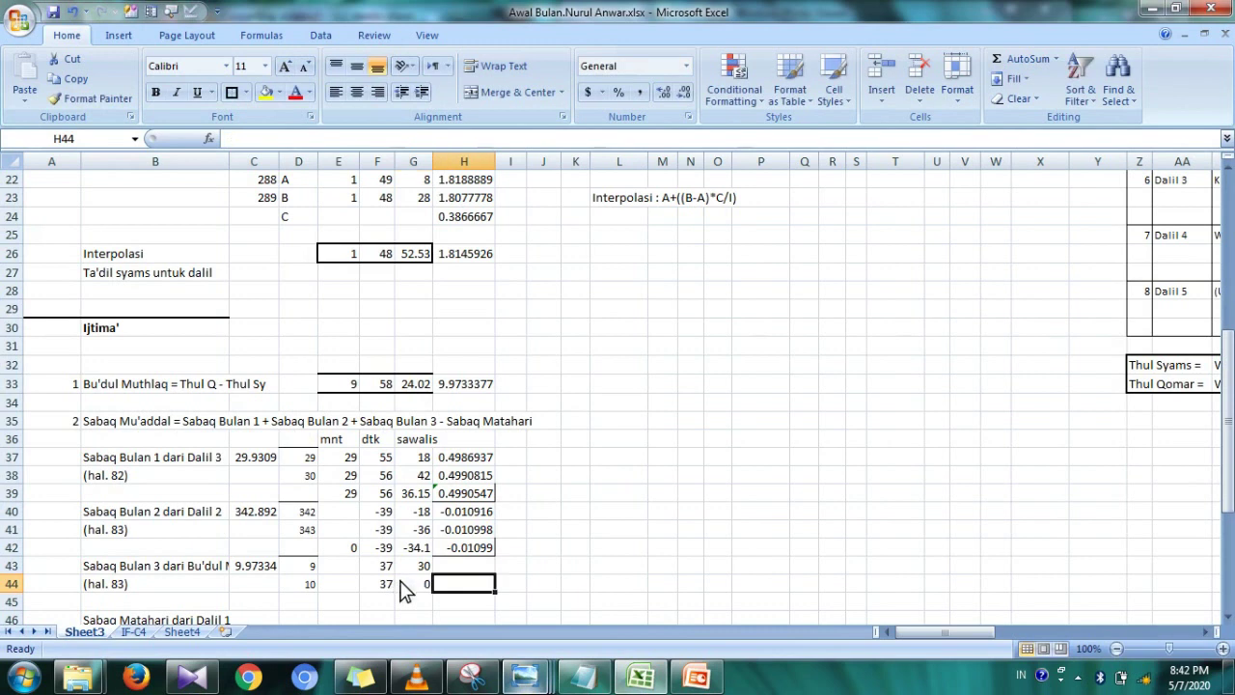
- Copy the H40:H42 decimal conversion formulas into H43:H45
key("Up")
key("Up")
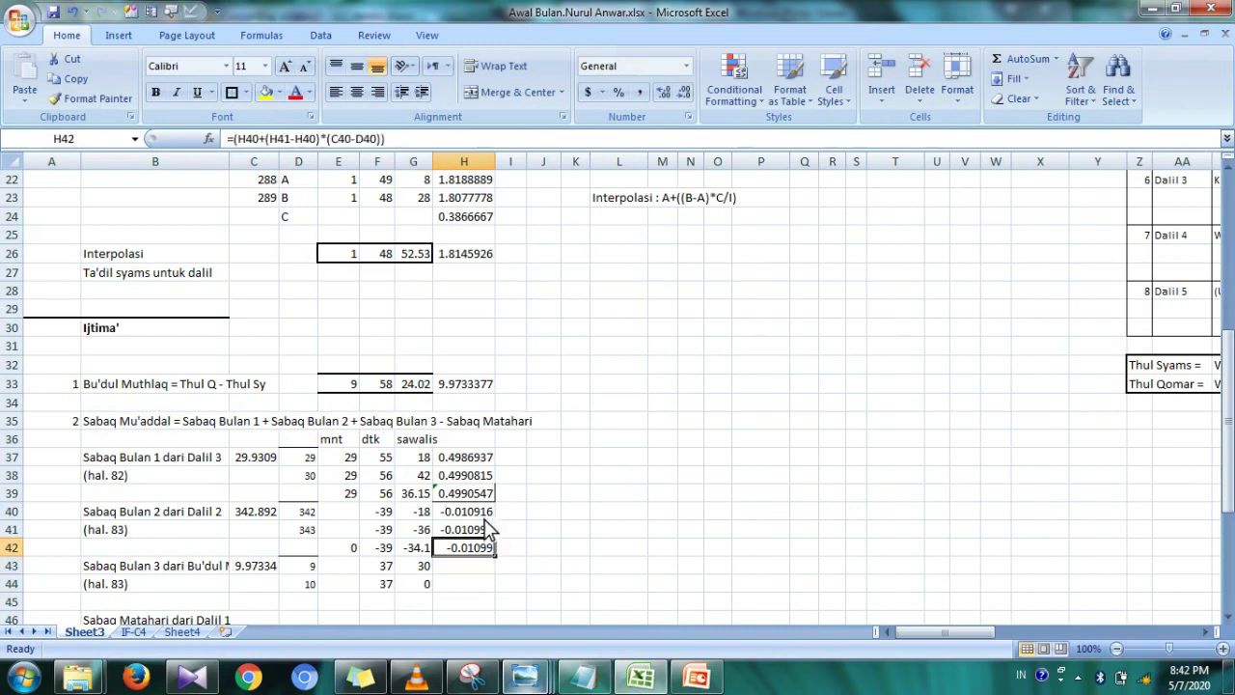
left_click_drag(473, 512, 481, 550)
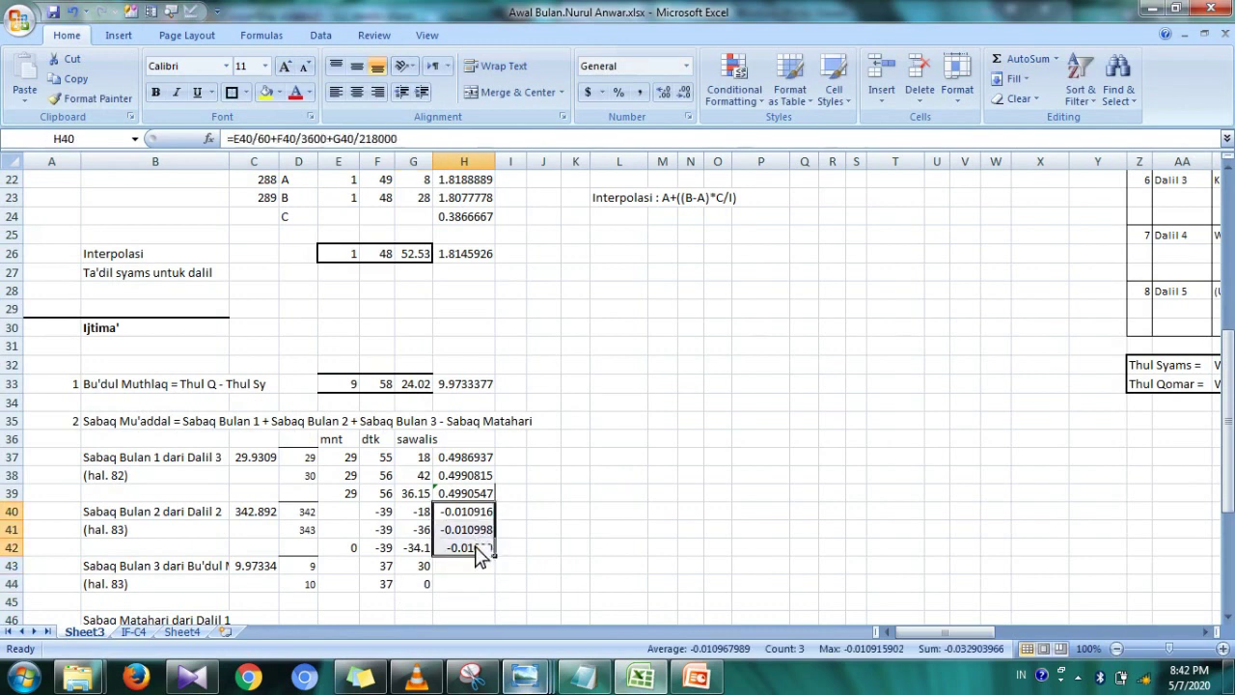
right_click(481, 550)
left_click(532, 288)
left_click(473, 567)
right_click(473, 568)
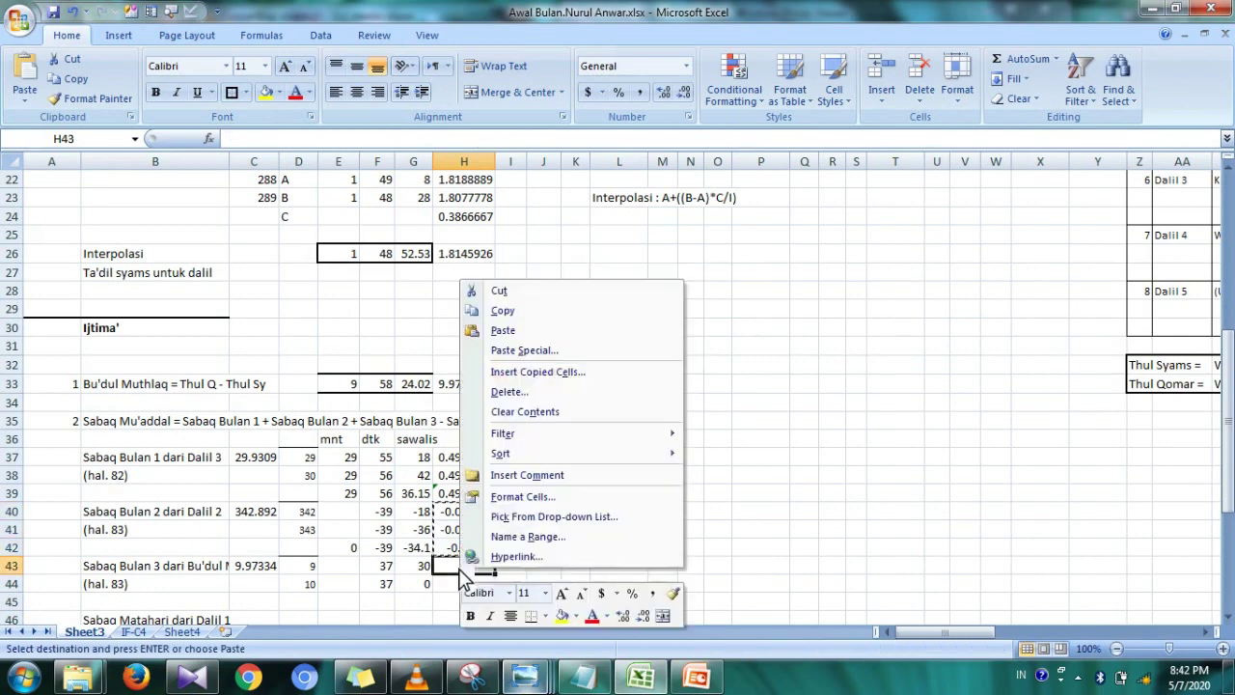
left_click(521, 330)
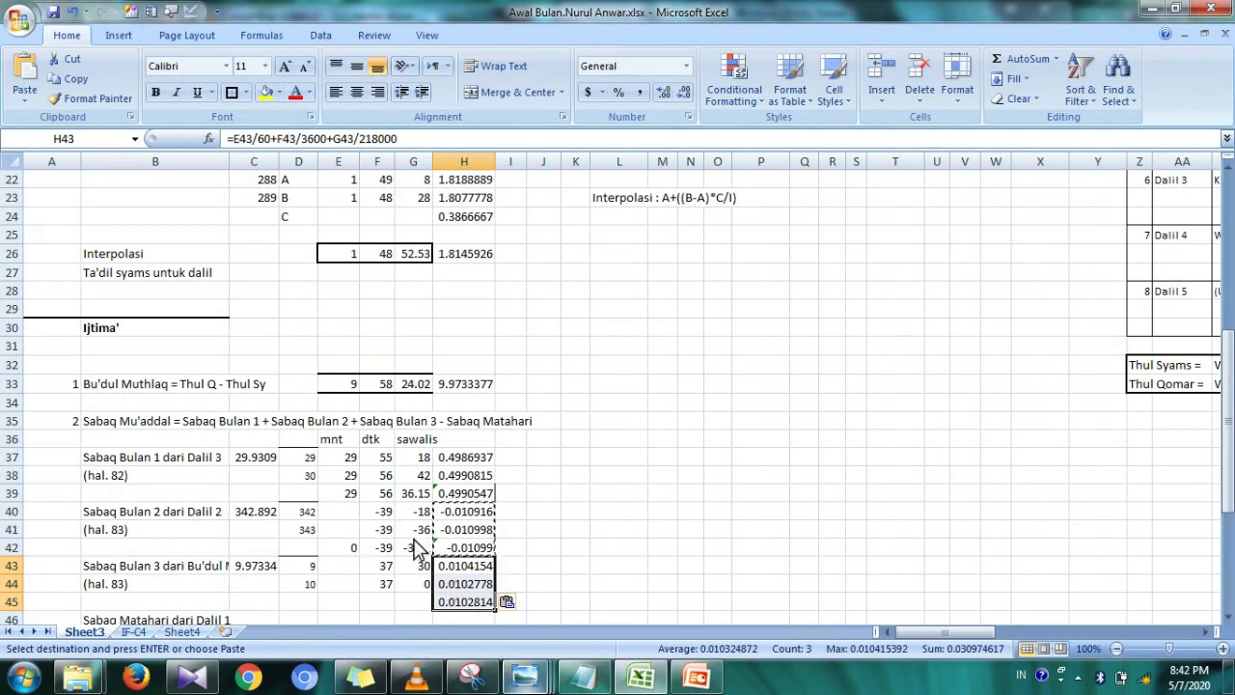
- Copy the E42:G42 interpolation formulas into E45:G45, giving 0 mnt, 37 dtk, 0.8 sawalis
left_click(353, 548)
left_click_drag(353, 548, 413, 549)
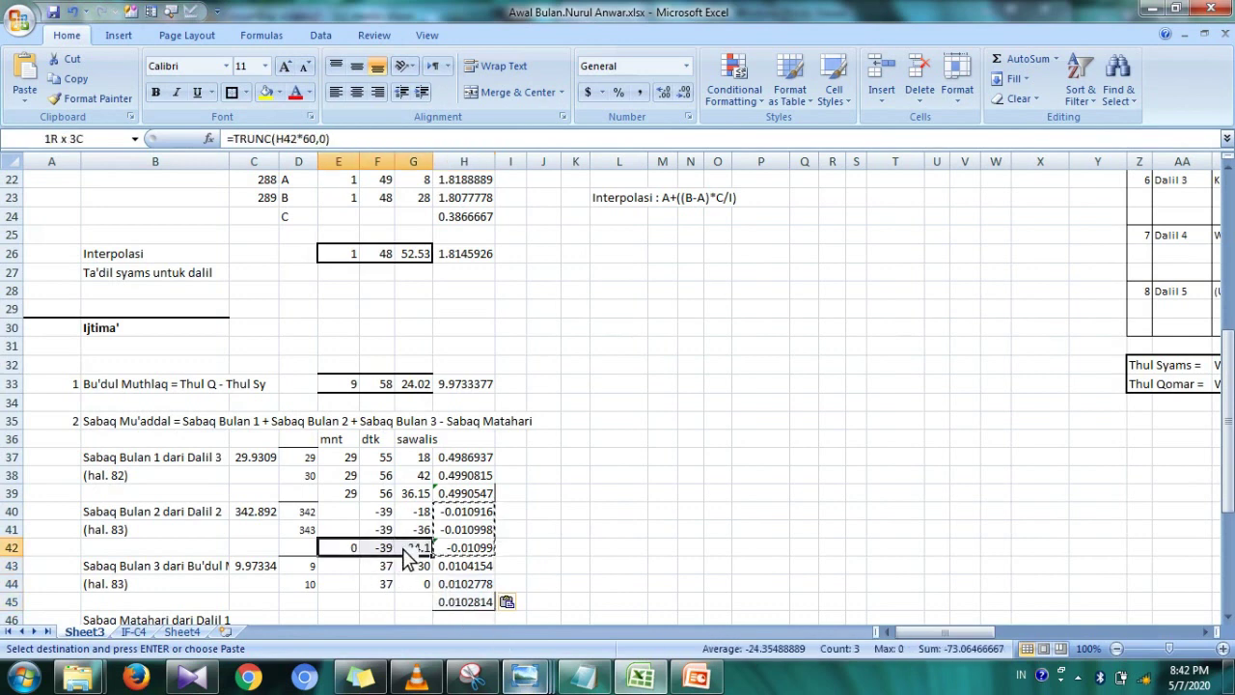
right_click(413, 548)
left_click(476, 294)
left_click(353, 601)
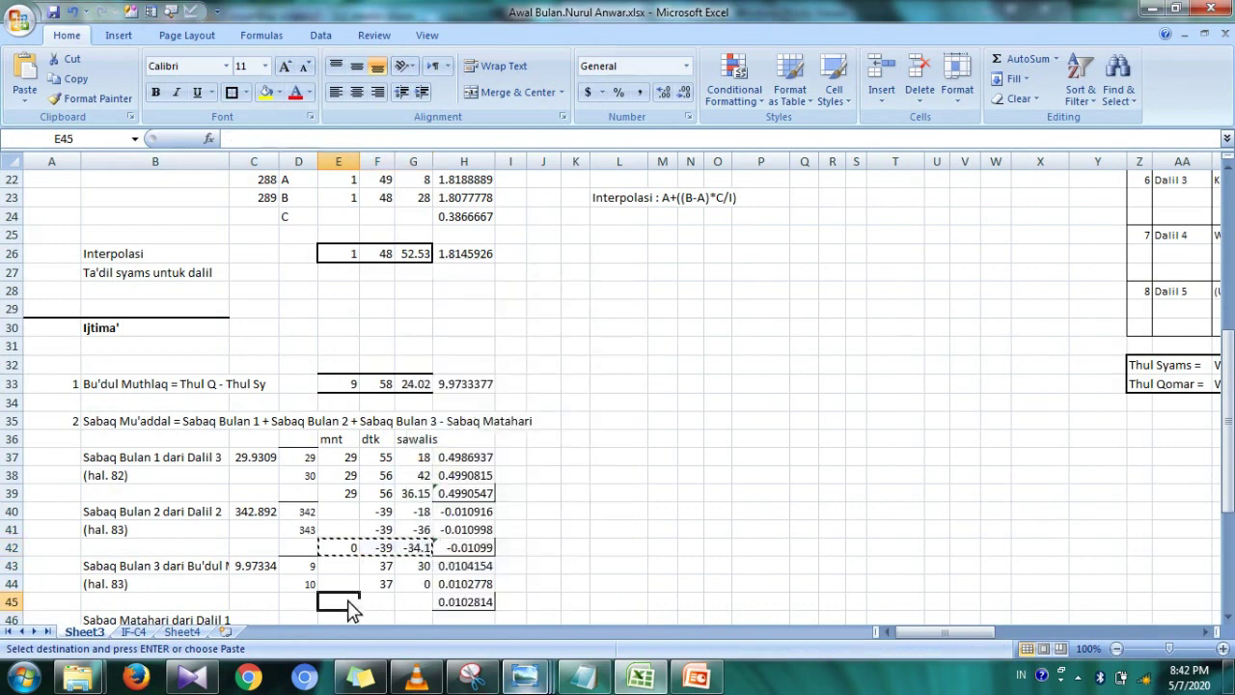
right_click(353, 601)
left_click(386, 365)
- Check the pasted dtk and sawalis formulas in F45 and G45
left_click(552, 479)
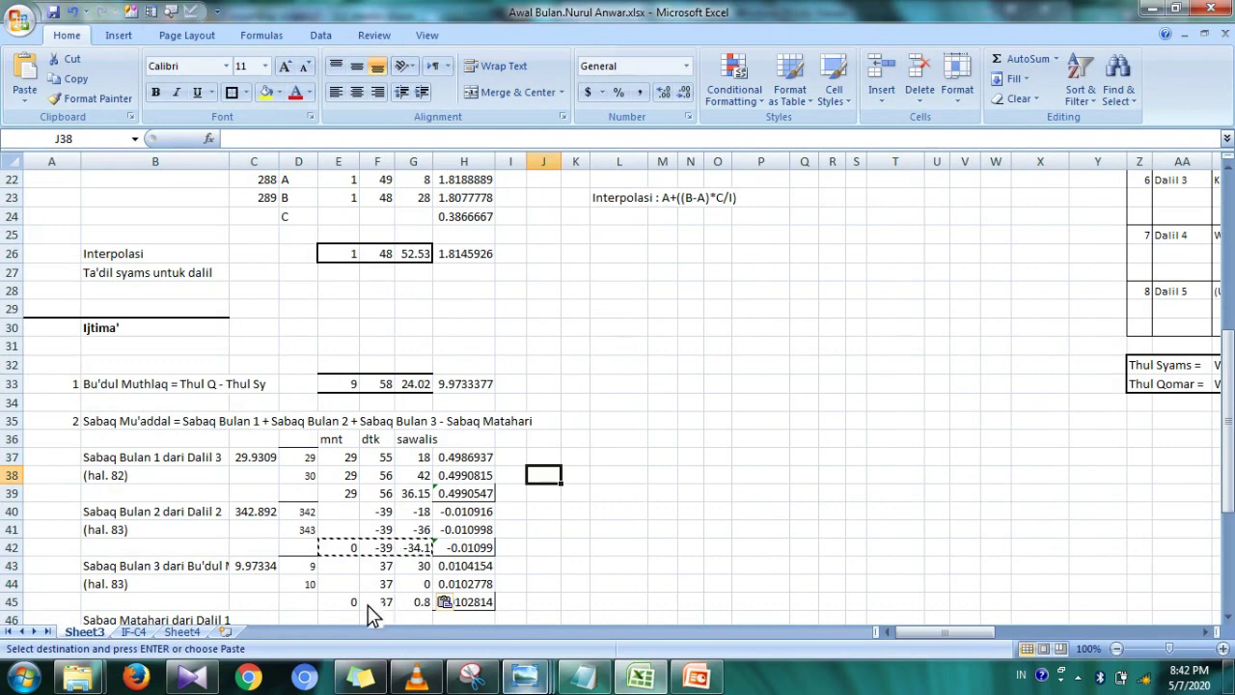
left_click(389, 605)
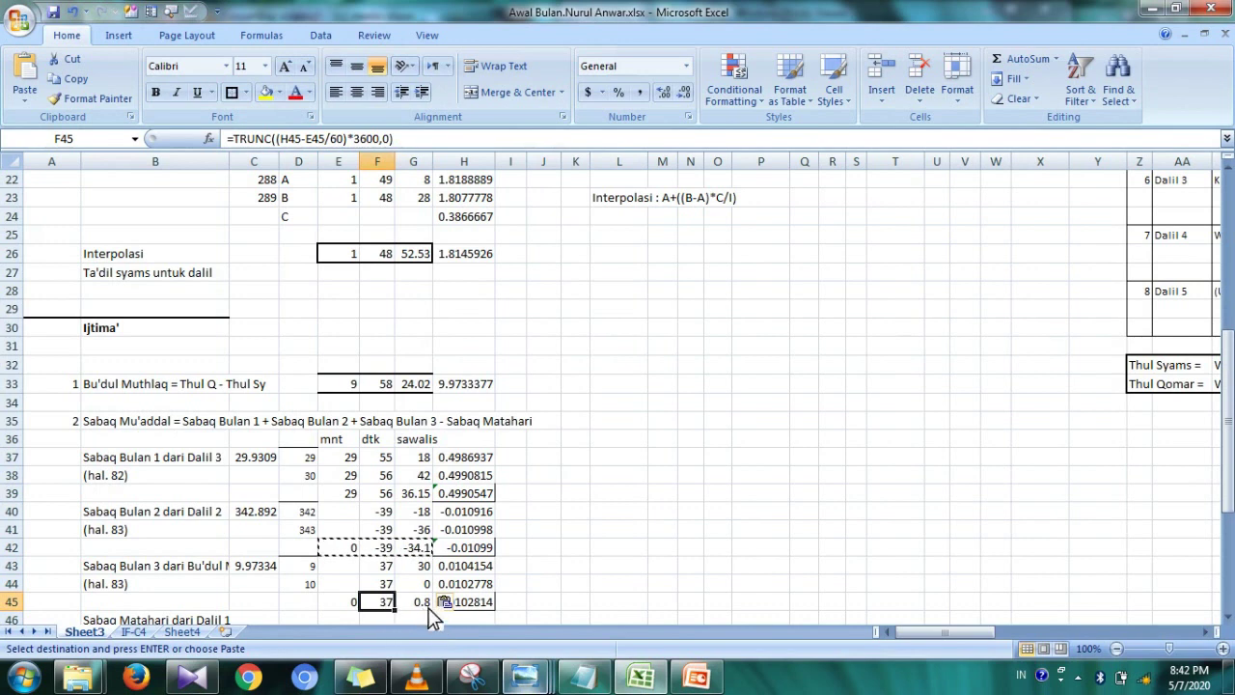
left_click(429, 608)
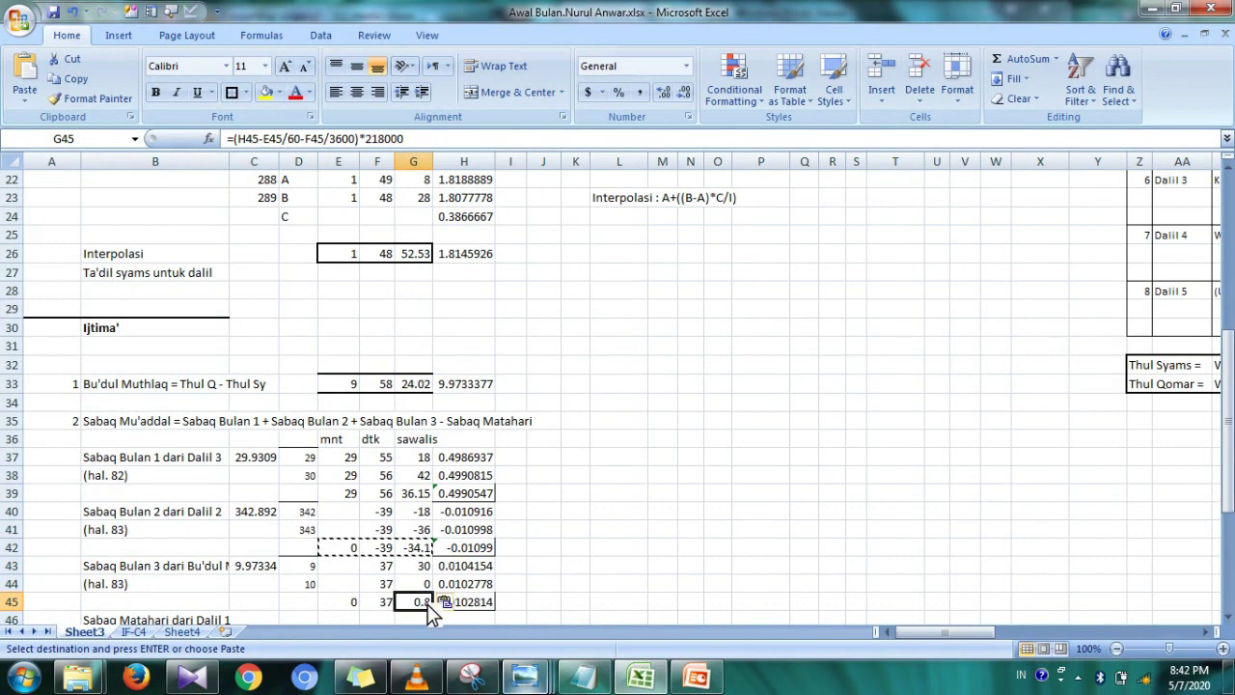
key("Down")
key("Down")
key("Down")
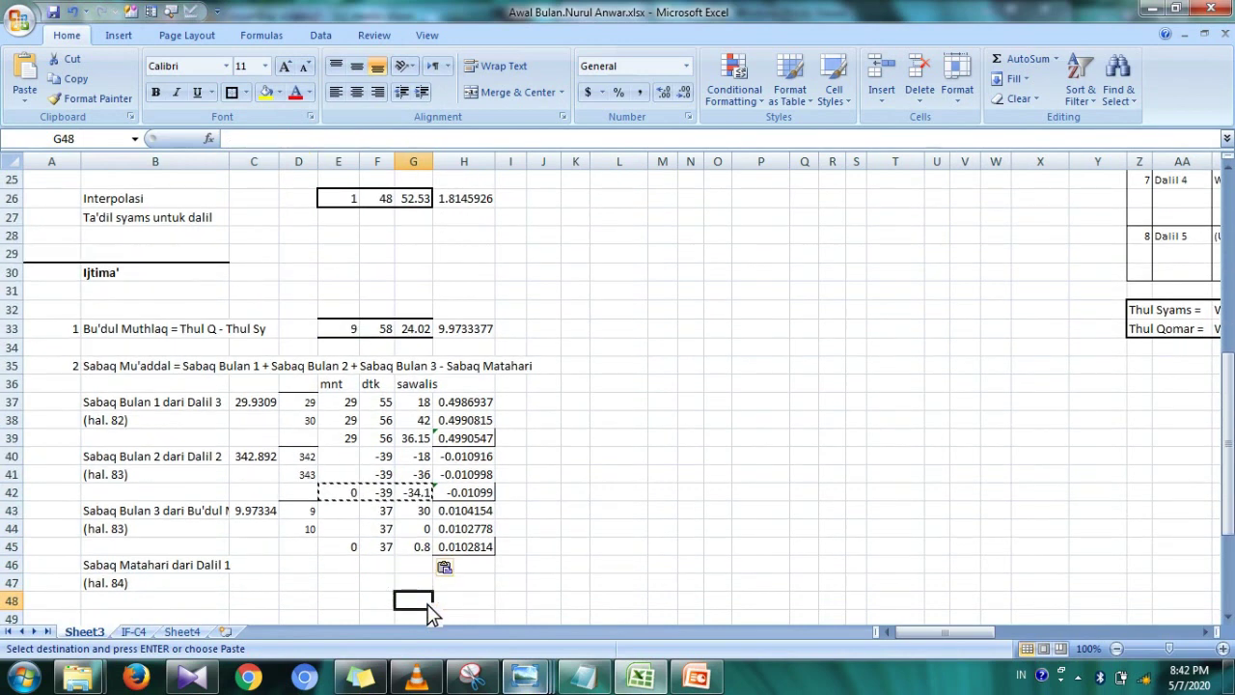
key("Up")
key("Up")
key("Left")
key("Left")
key("Left")
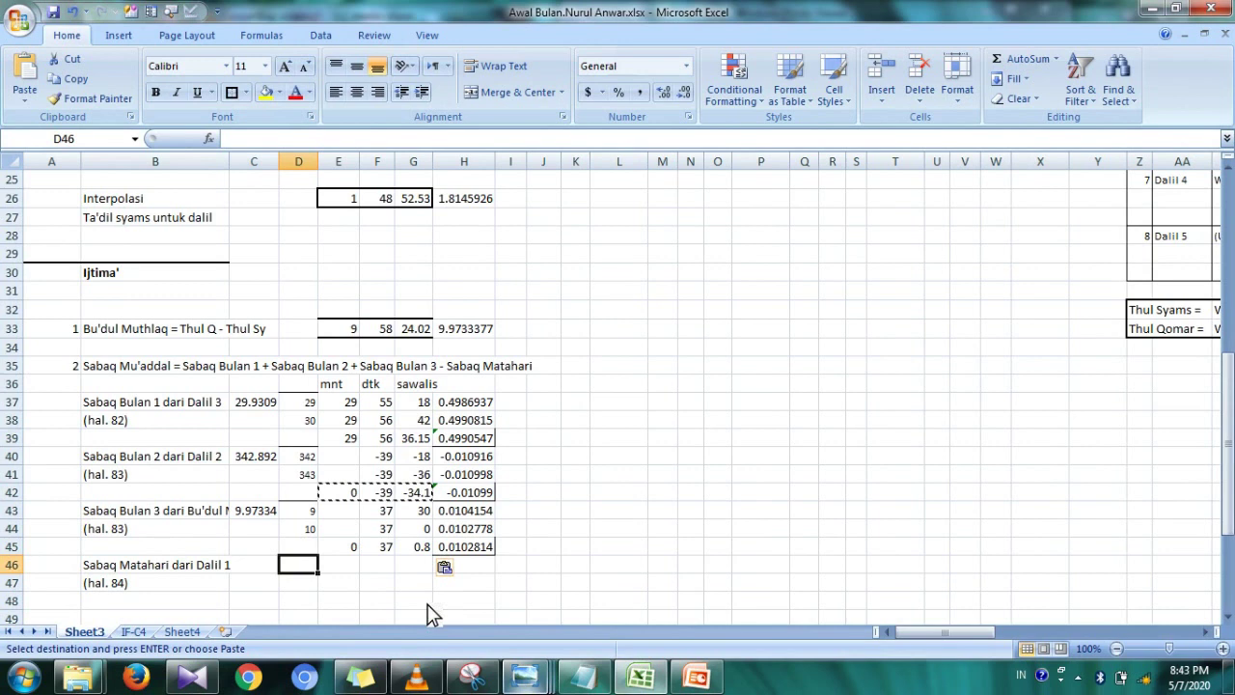
- Link C46 to the Dalil 1 result with =AD7, showing 288.387
key("Left")
type("=")
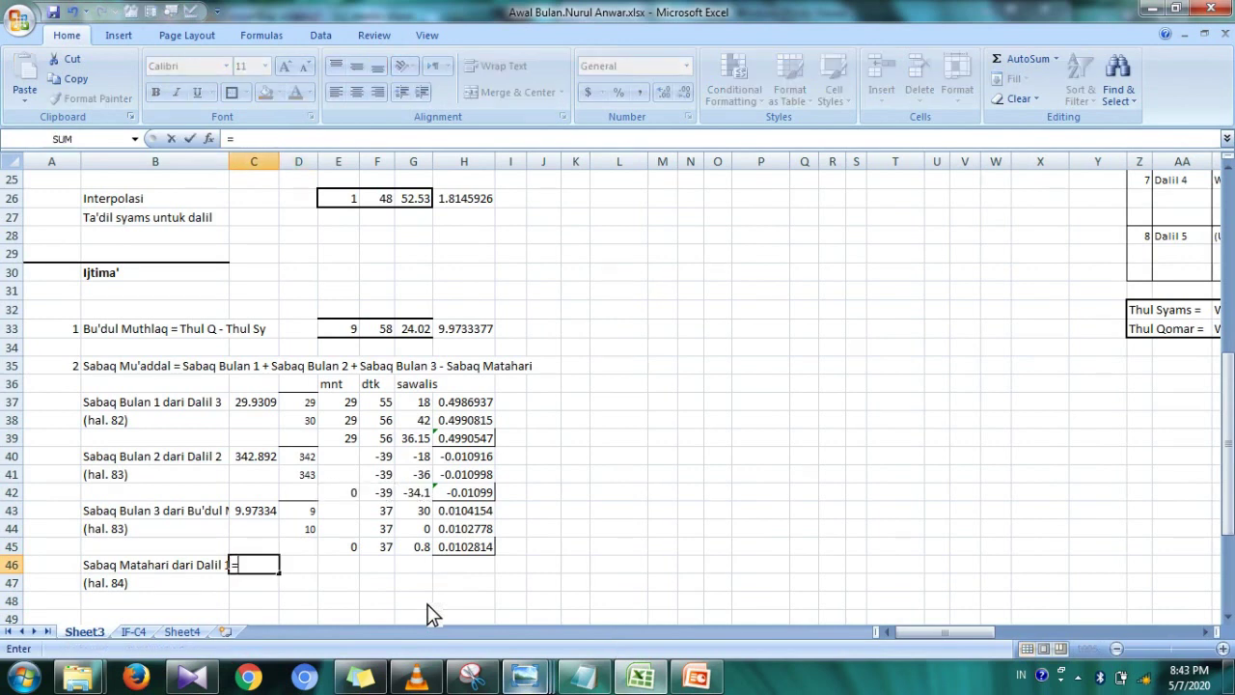
left_click_drag(1228, 492, 1228, 193)
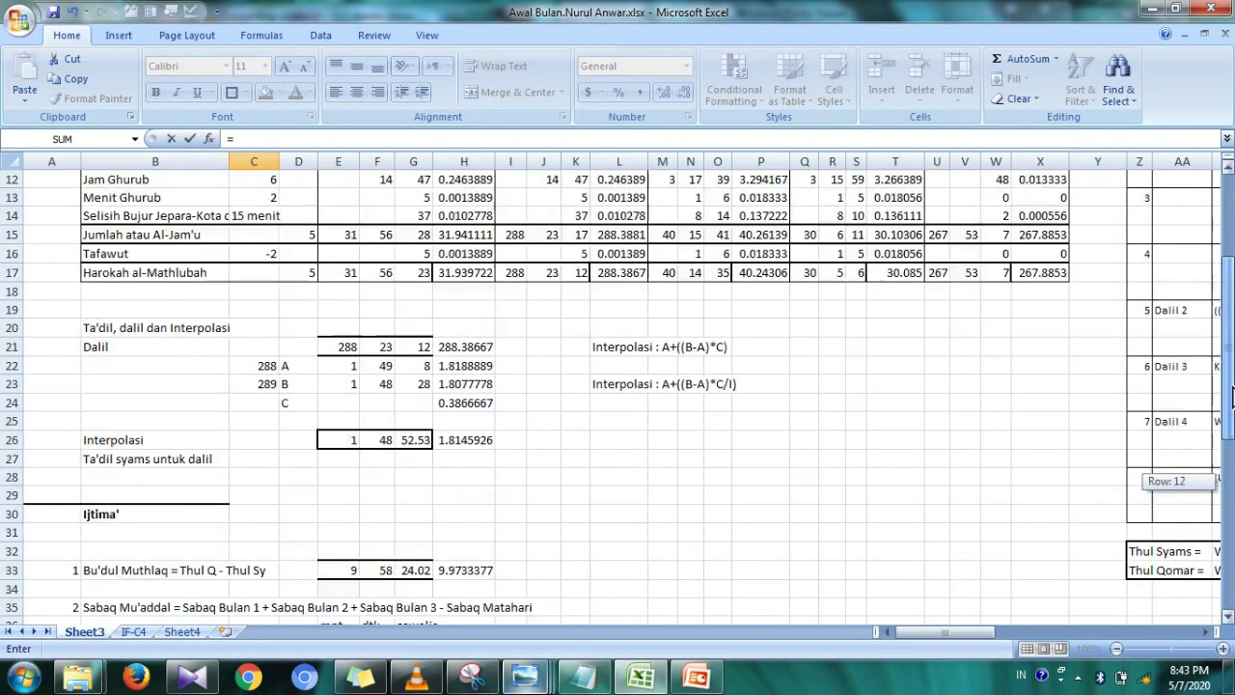
left_click_drag(1020, 633, 1092, 632)
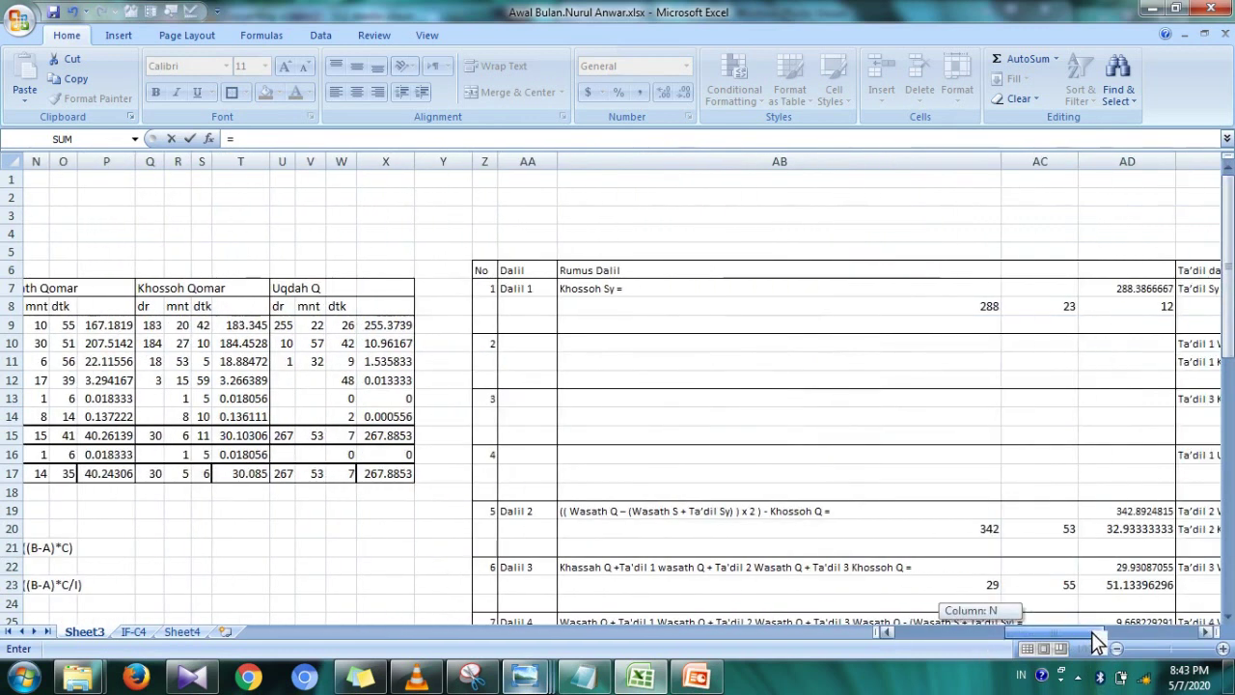
left_click(1124, 295)
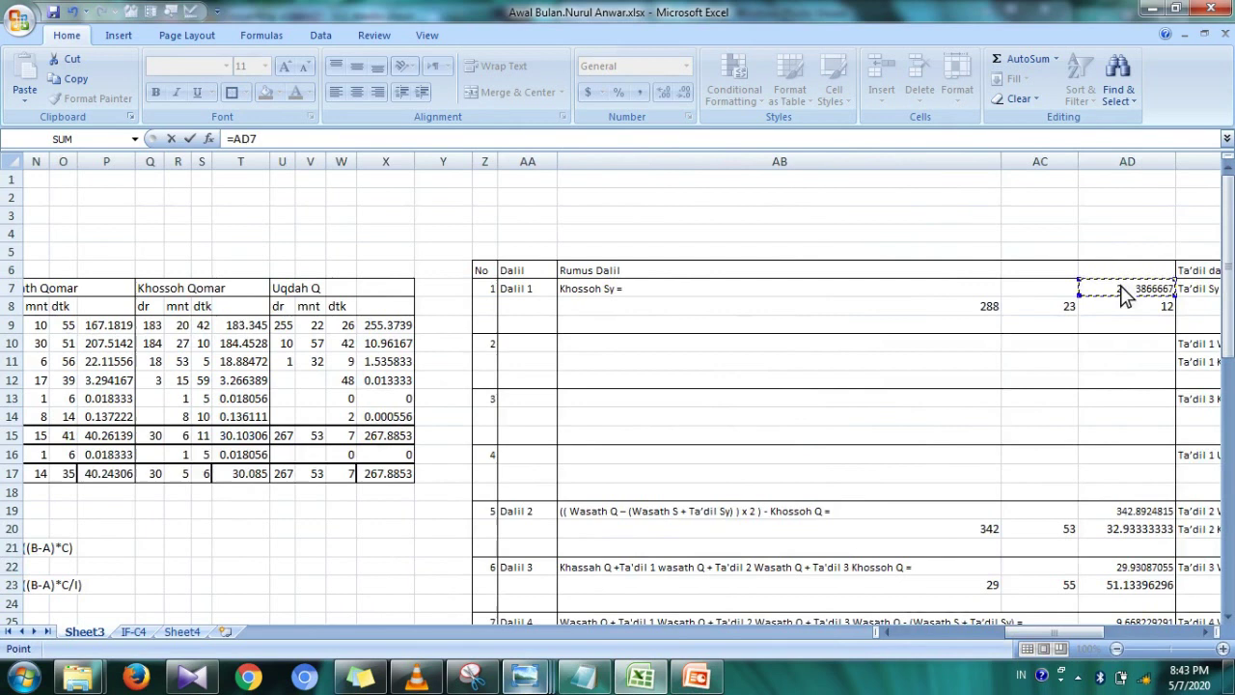
key("Return")
- Copy the D43:D44 rounding formulas into D46:D47, giving 288 and 289
key("Up")
key("Home")
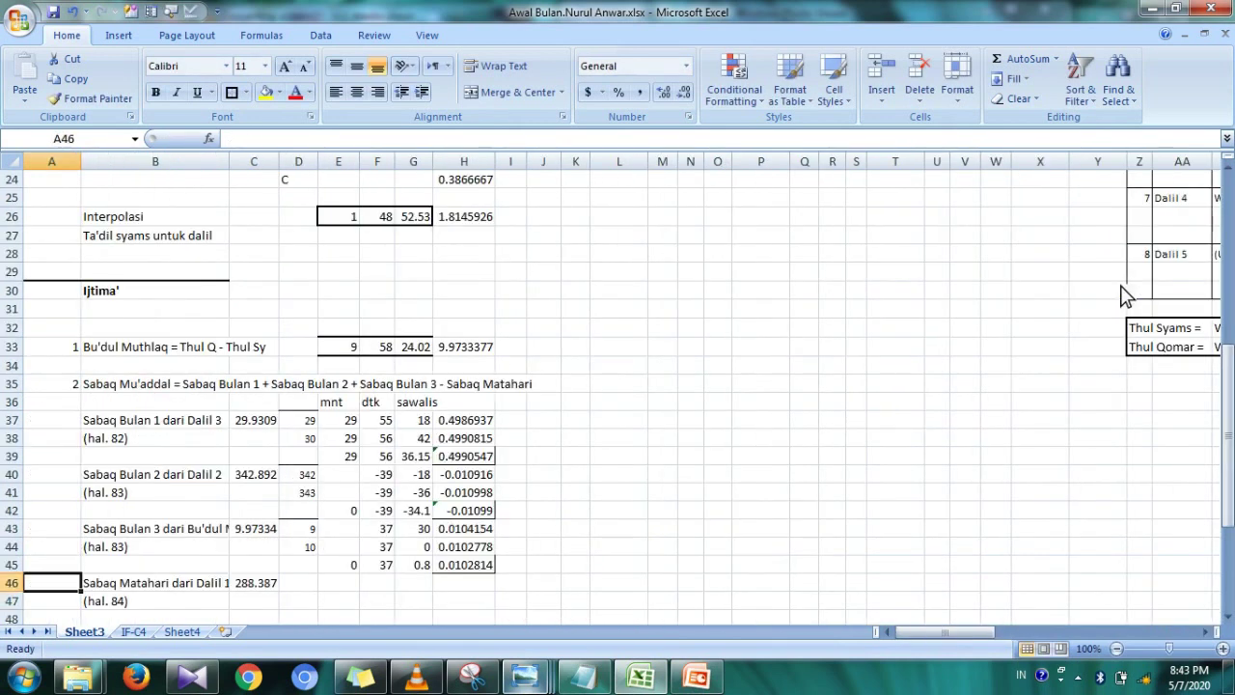
left_click_drag(311, 531, 319, 557)
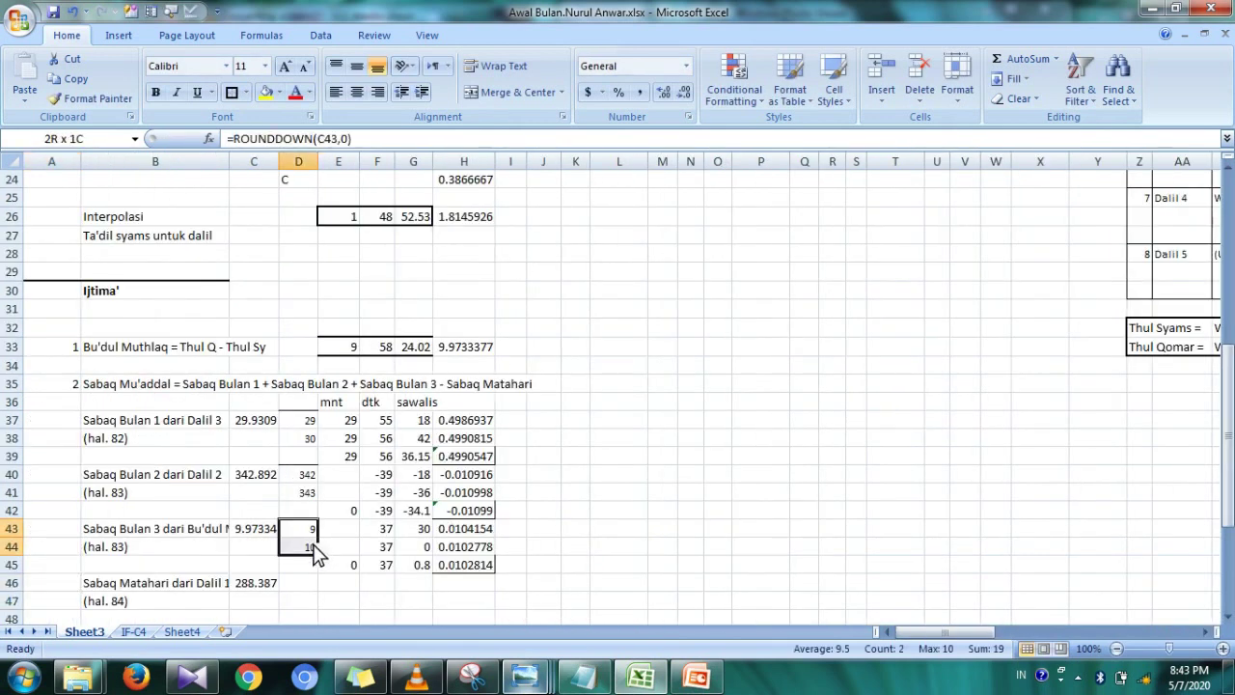
right_click(319, 558)
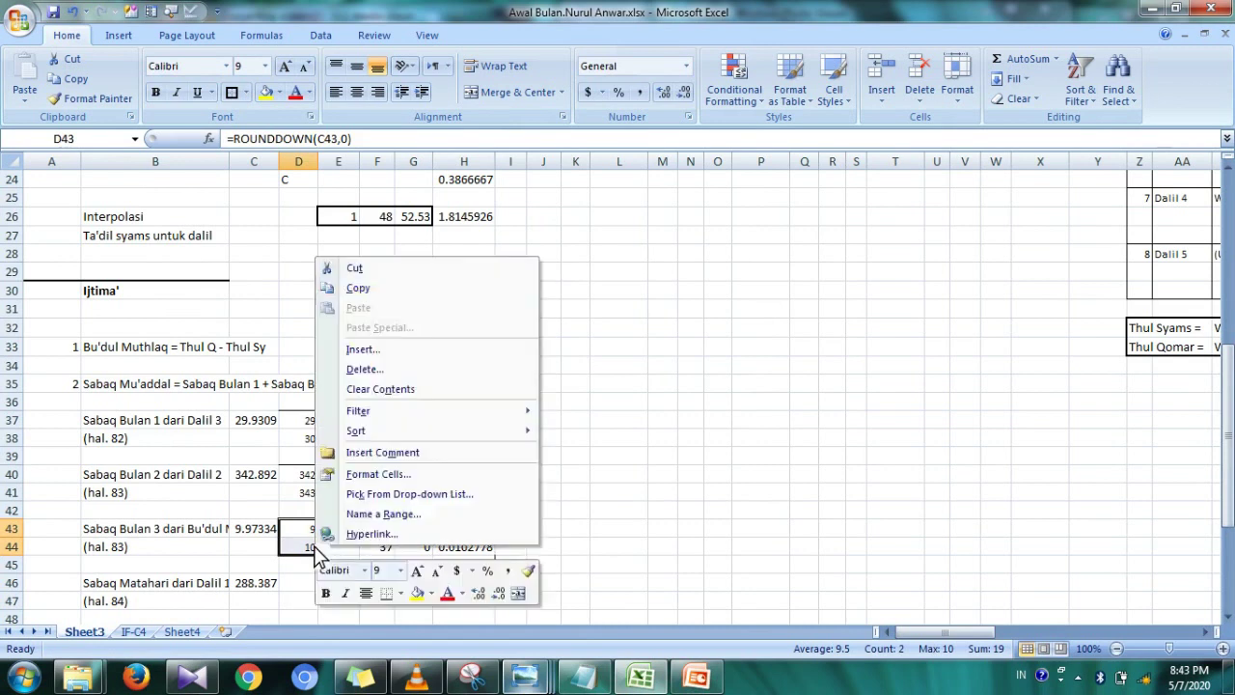
left_click(381, 285)
left_click_drag(300, 583, 304, 599)
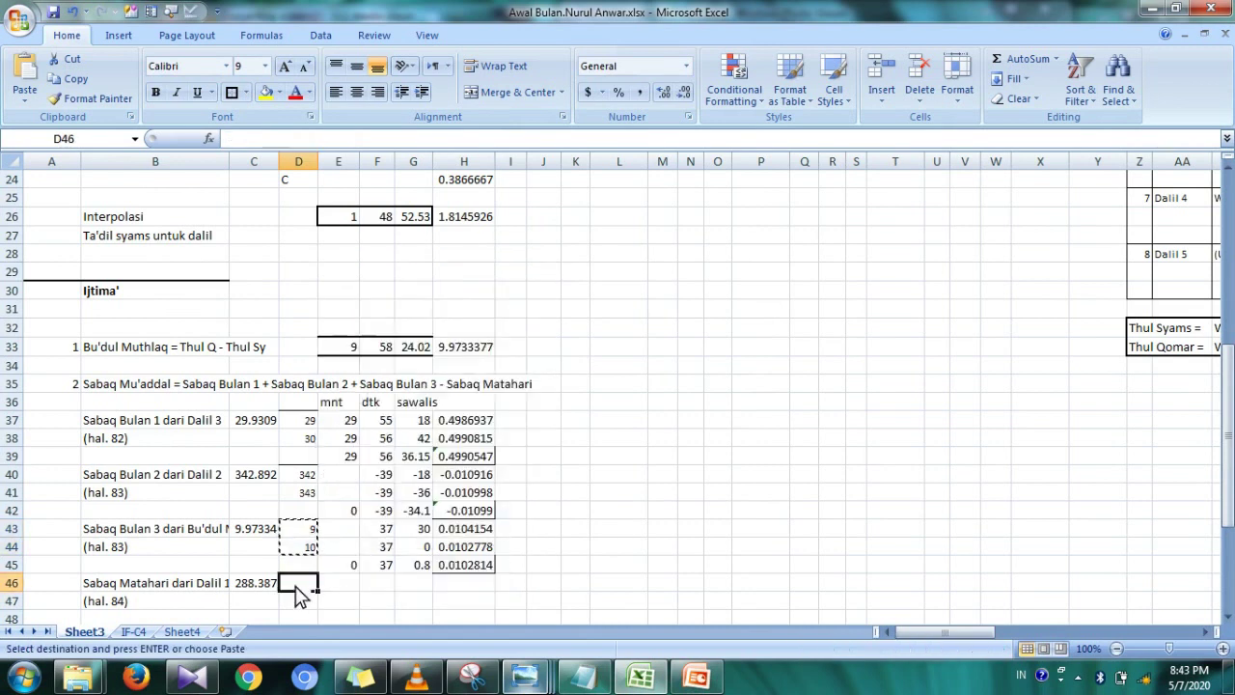
right_click(304, 598)
left_click(338, 347)
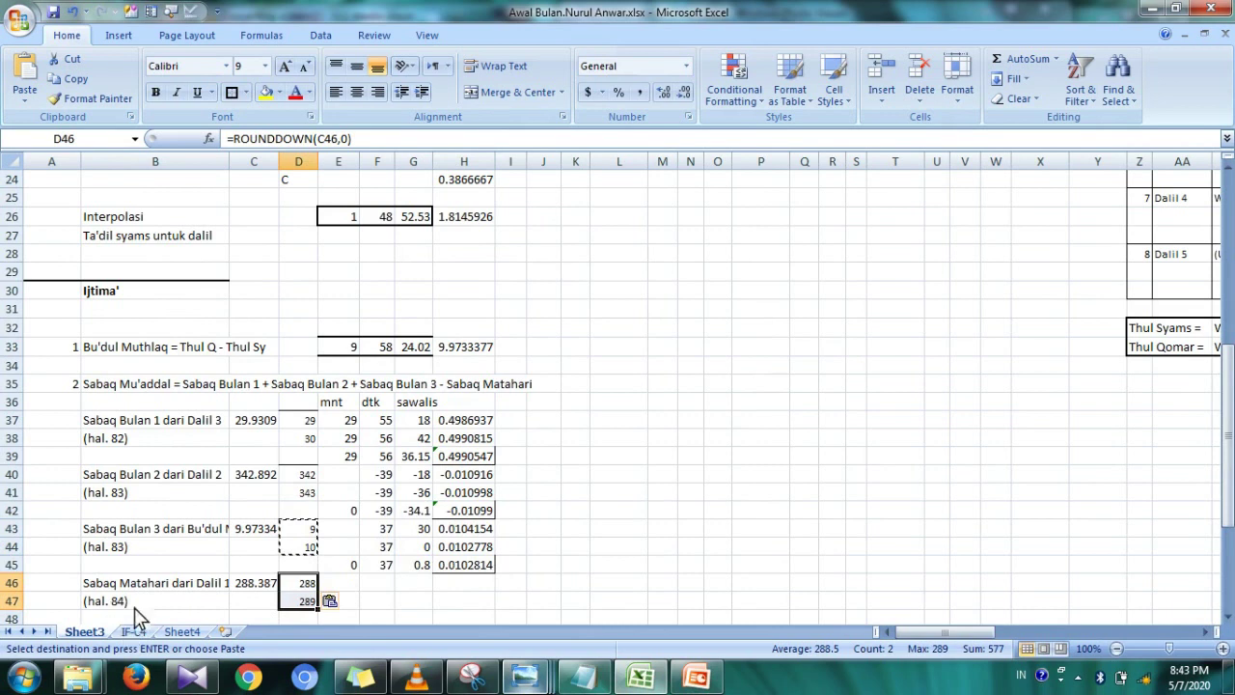
mouse_move(525, 676)
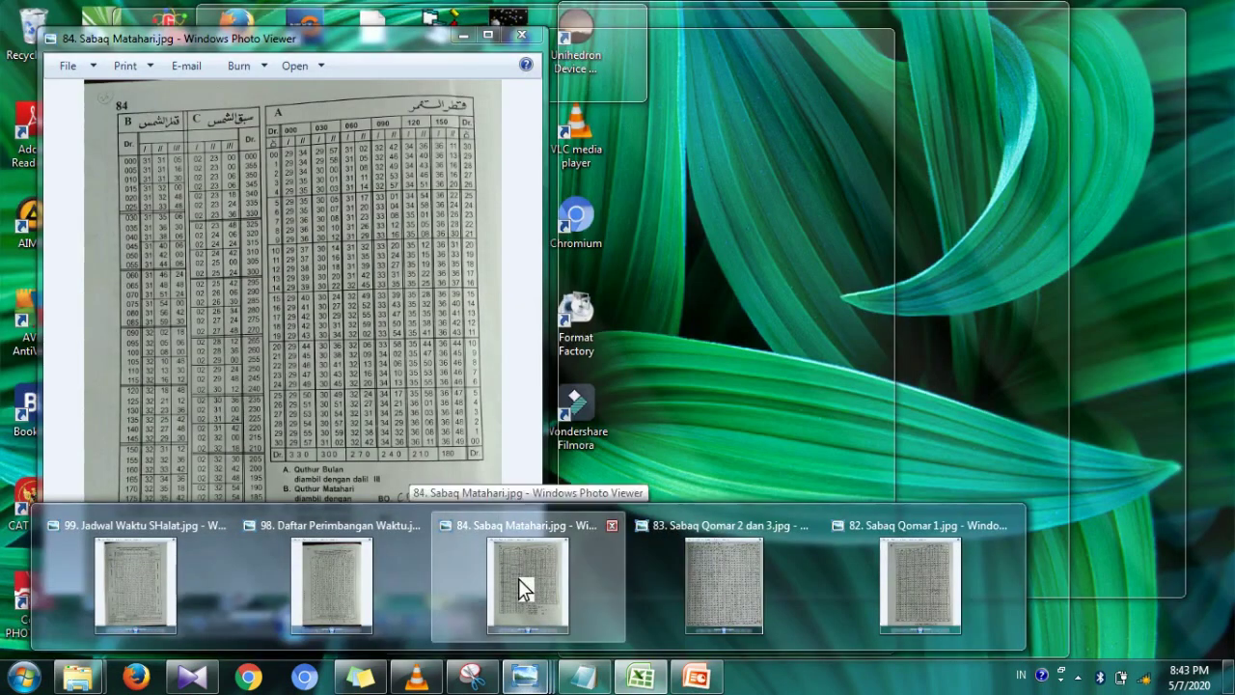
left_click(518, 579)
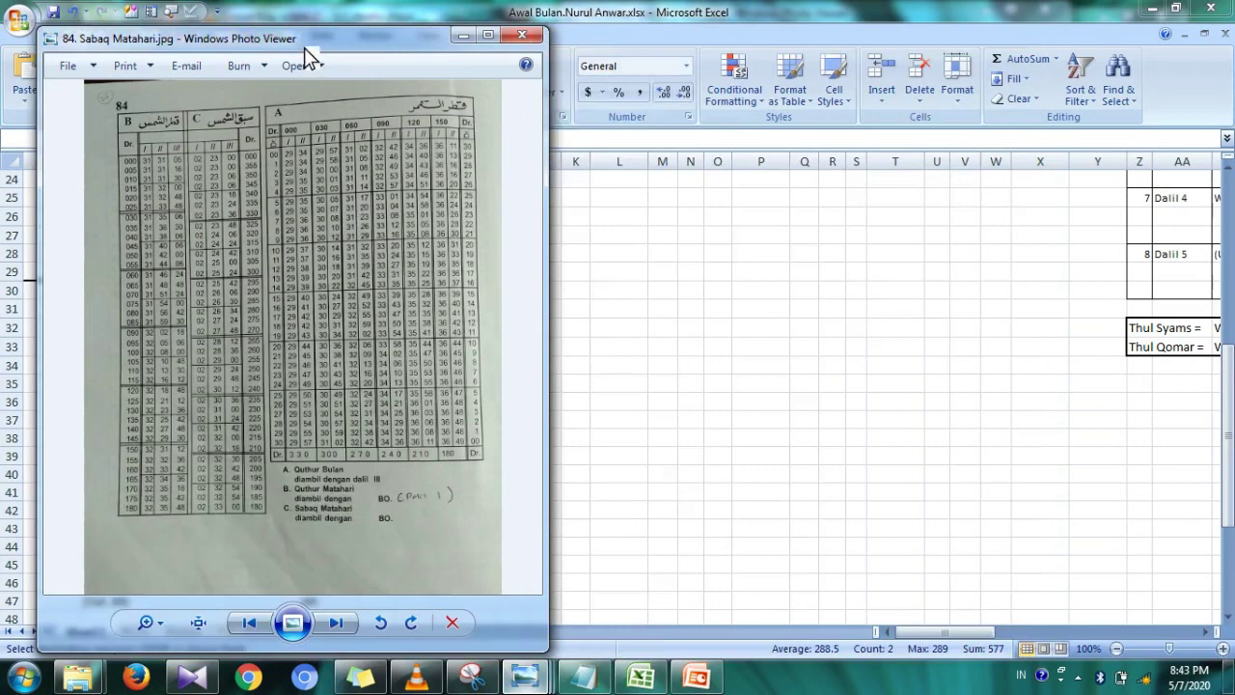
left_click_drag(306, 50, 780, 78)
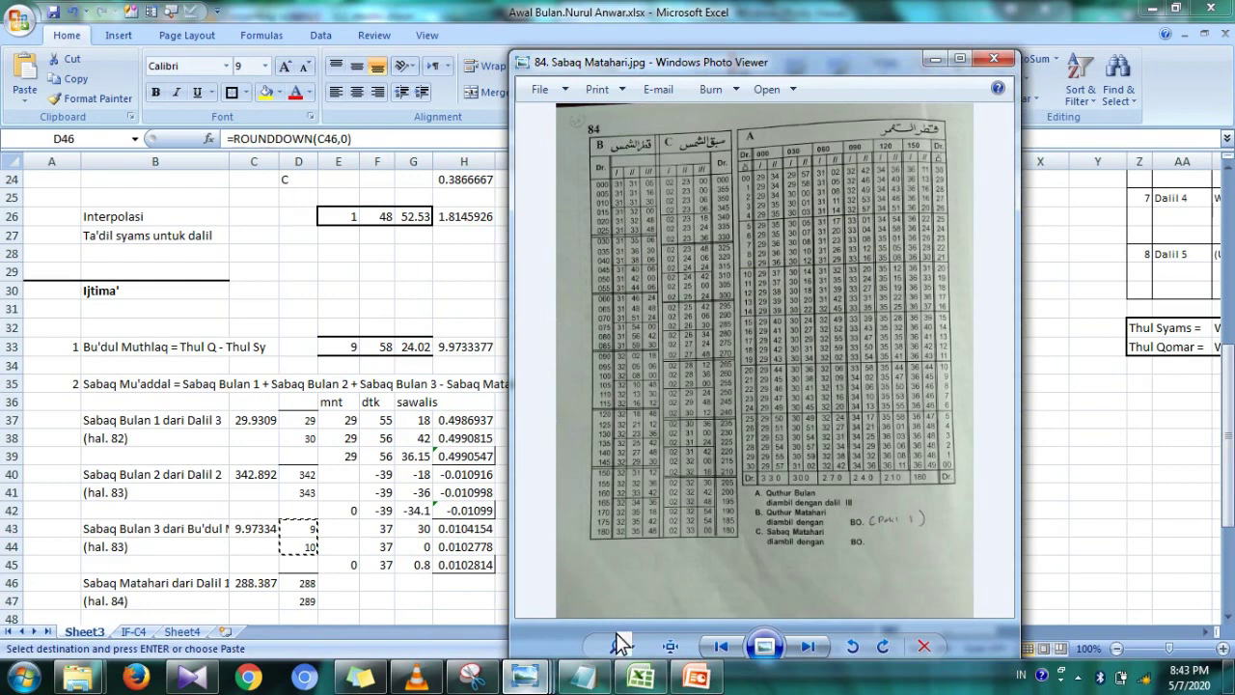
left_click_drag(625, 647, 622, 631)
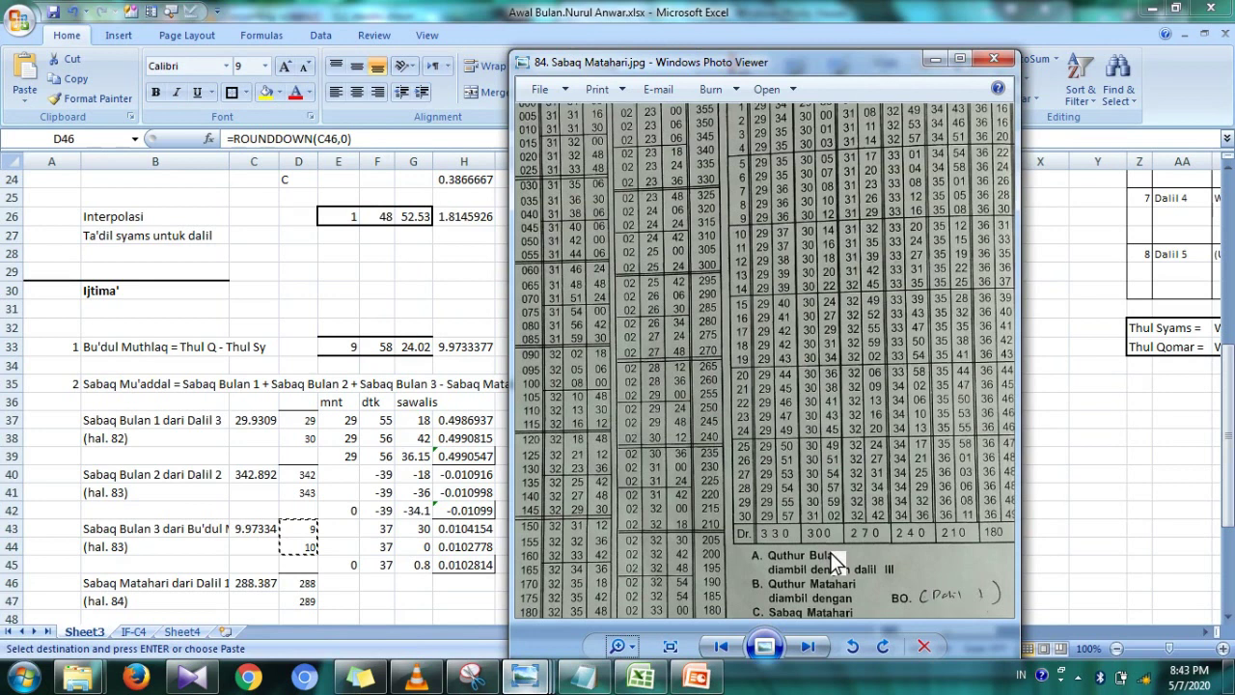
left_click_drag(830, 552, 831, 498)
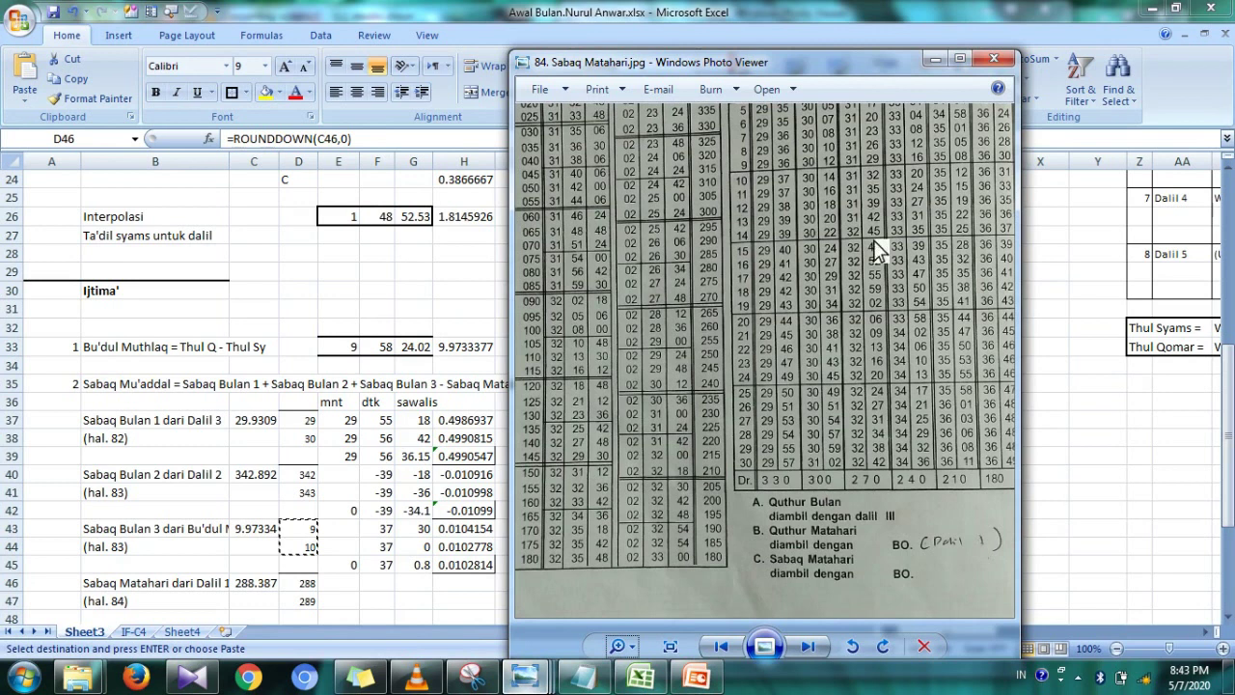
left_click_drag(821, 56, 822, 7)
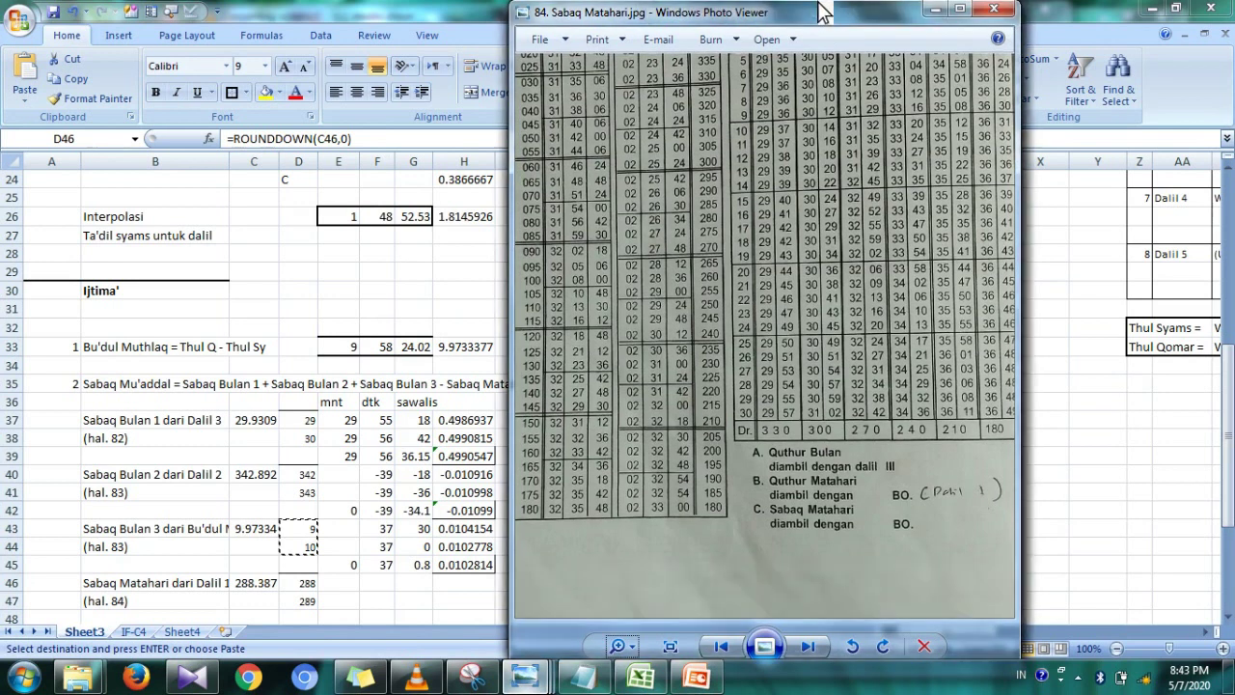
left_click_drag(835, 106, 844, 235)
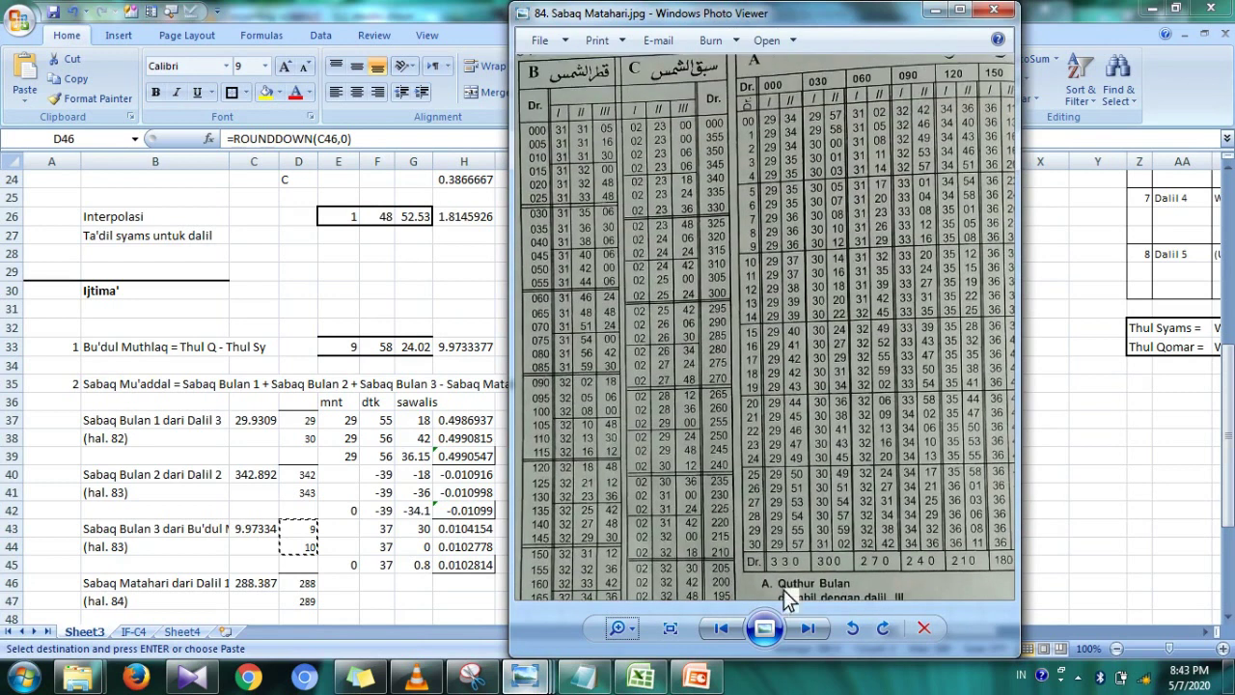
left_click_drag(622, 628, 626, 624)
mouse_move(720, 558)
left_mouse_down()
mouse_move(720, 545)
mouse_move(727, 568)
mouse_move(727, 551)
left_mouse_up()
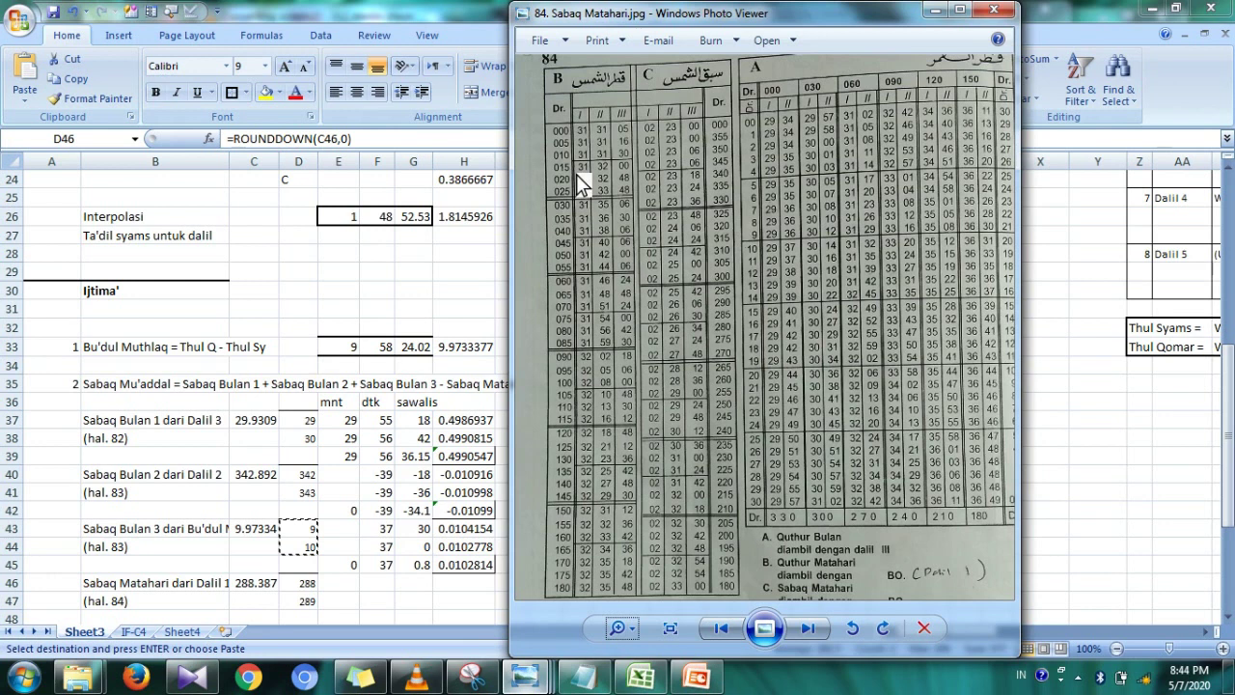
key("alt+Tab")
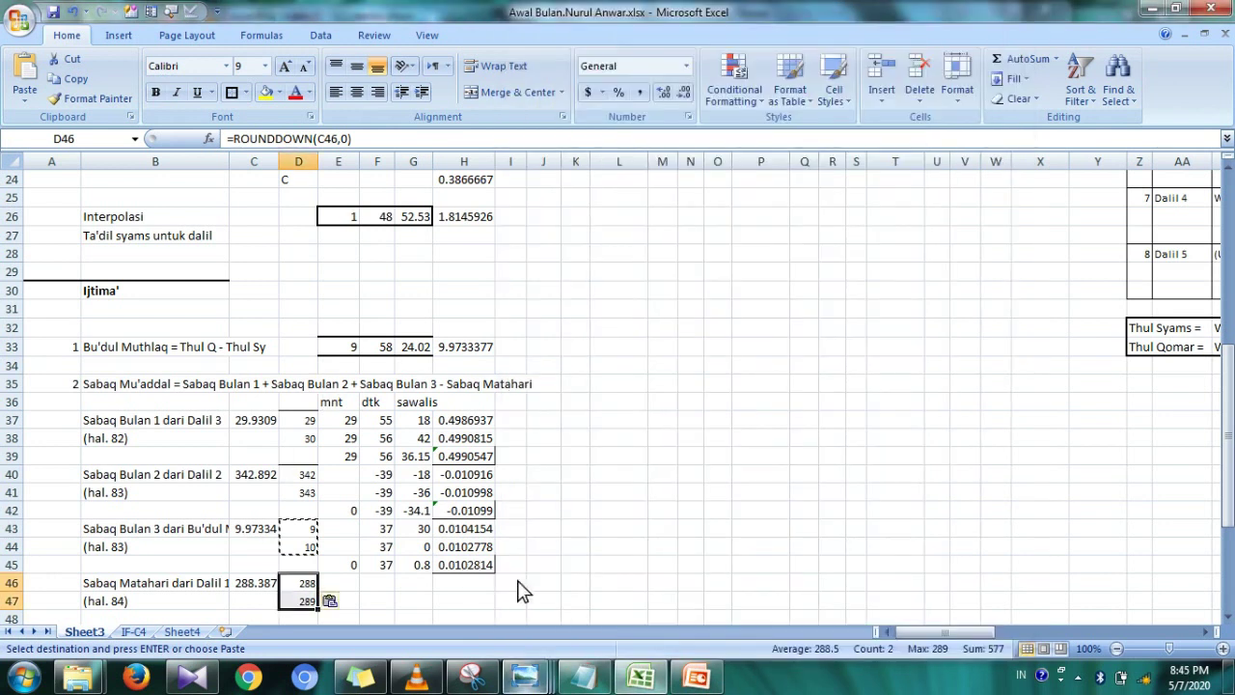
- Write the interpolation note (A+(B-A)*(C/5)) in J46 beside the Sabaq Matahari row
left_click(554, 587)
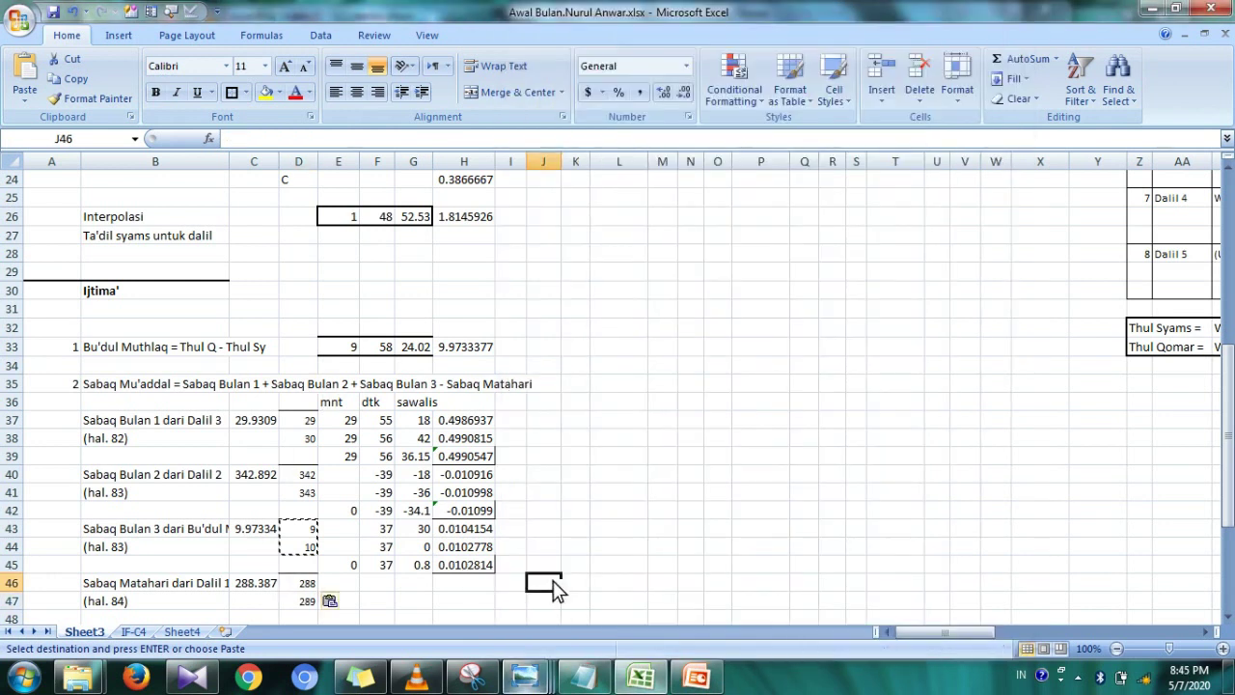
type("A+")
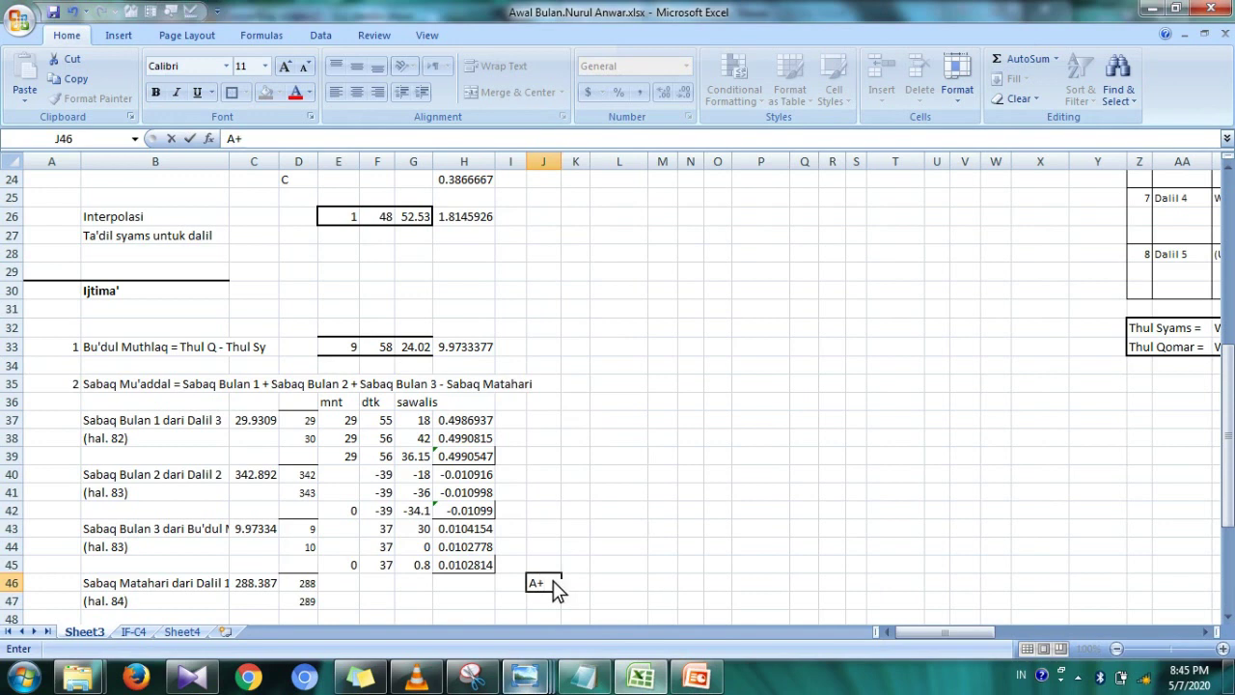
type("(B-")
type("A)*(C/5)")
key("BackSpace")
key("BackSpace")
type("5)")
type(")")
key("BackSpace")
left_click(530, 582)
type("(B-A")
type(")")
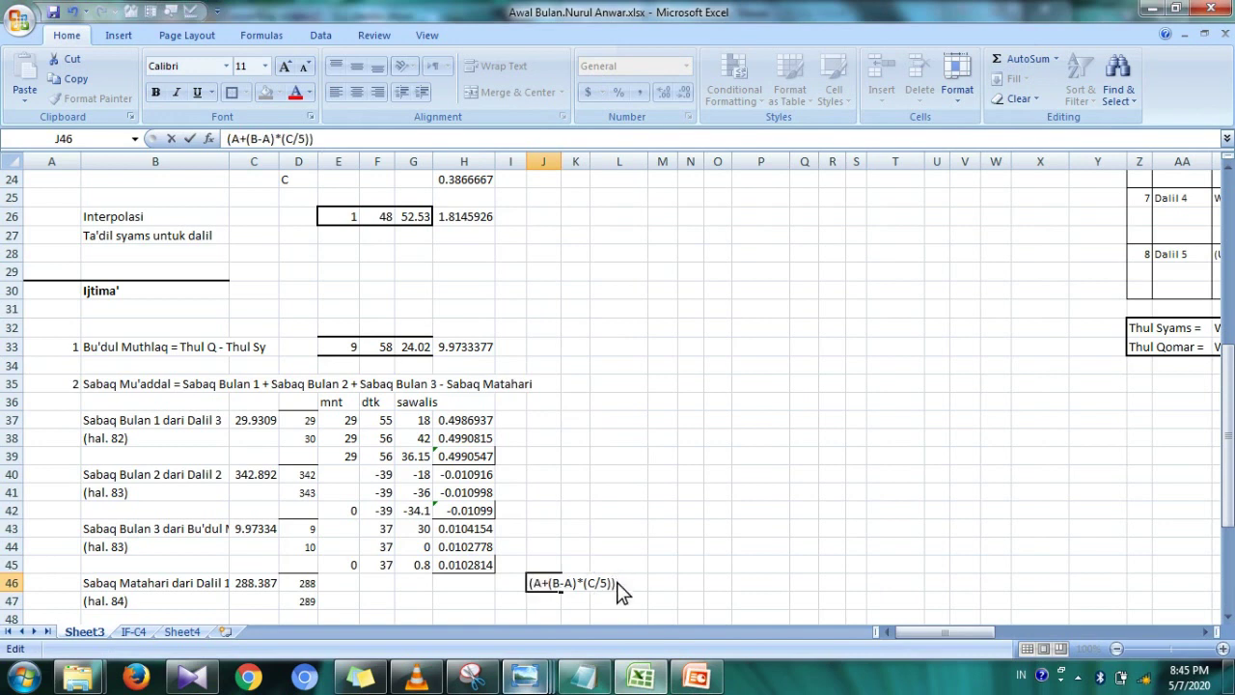
key("Return")
key("Left")
key("Left")
key("Up")
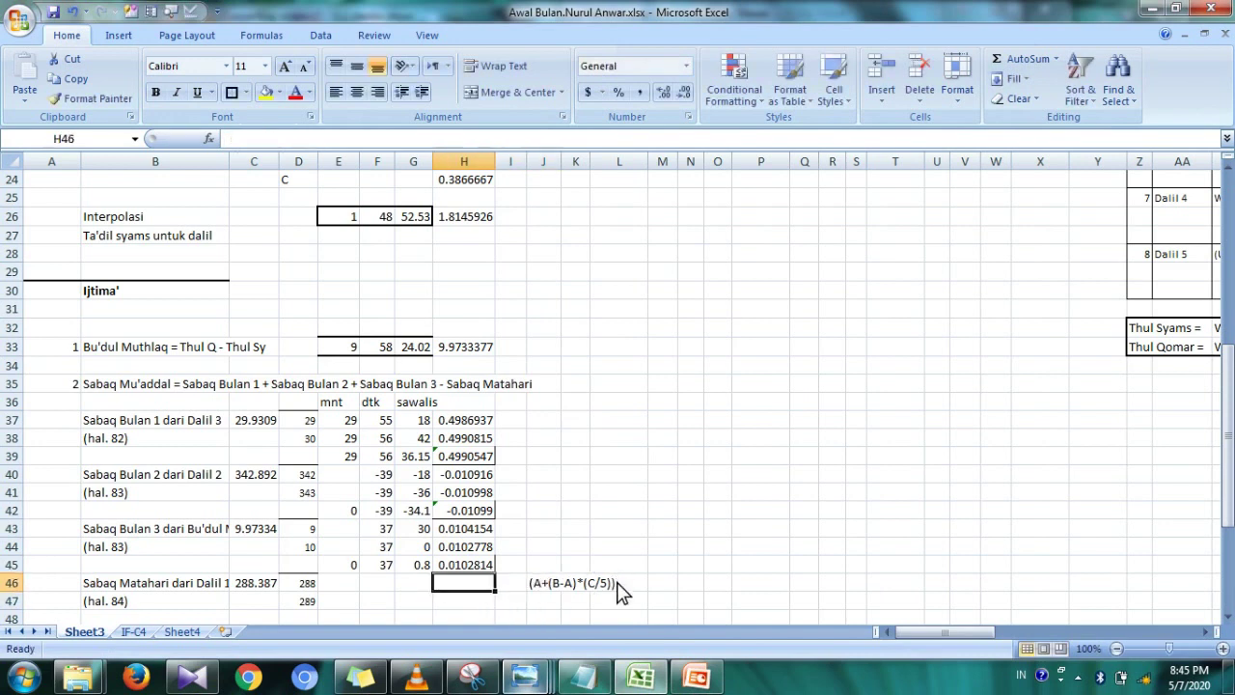
key("Left")
key("Left")
key("Left")
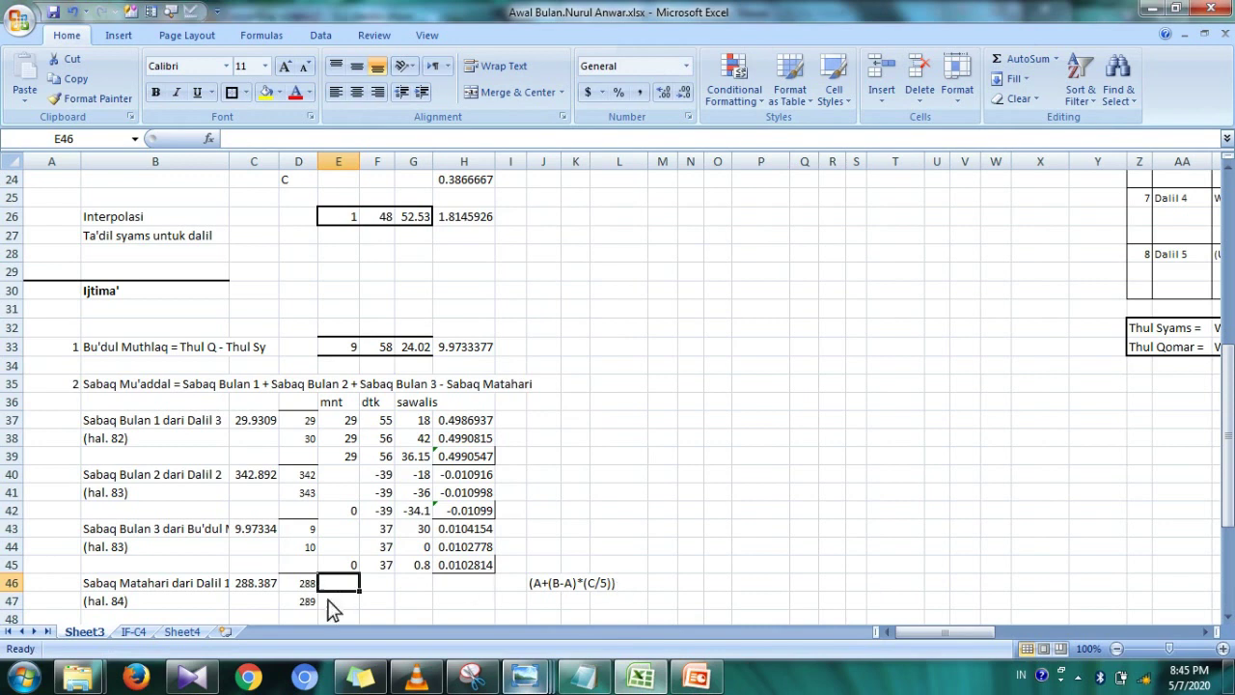
left_click(526, 675)
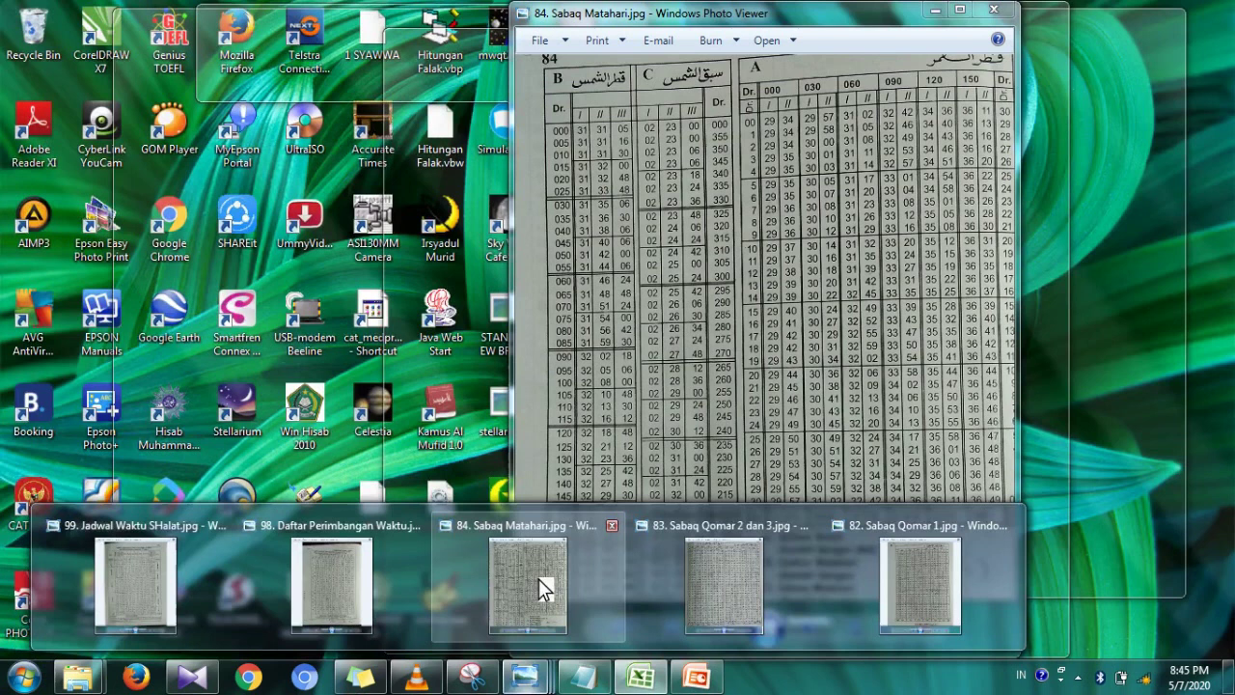
- Read the Sabaq Matahari table, then enter 285 in D46 and 290 in D47
left_click(538, 582)
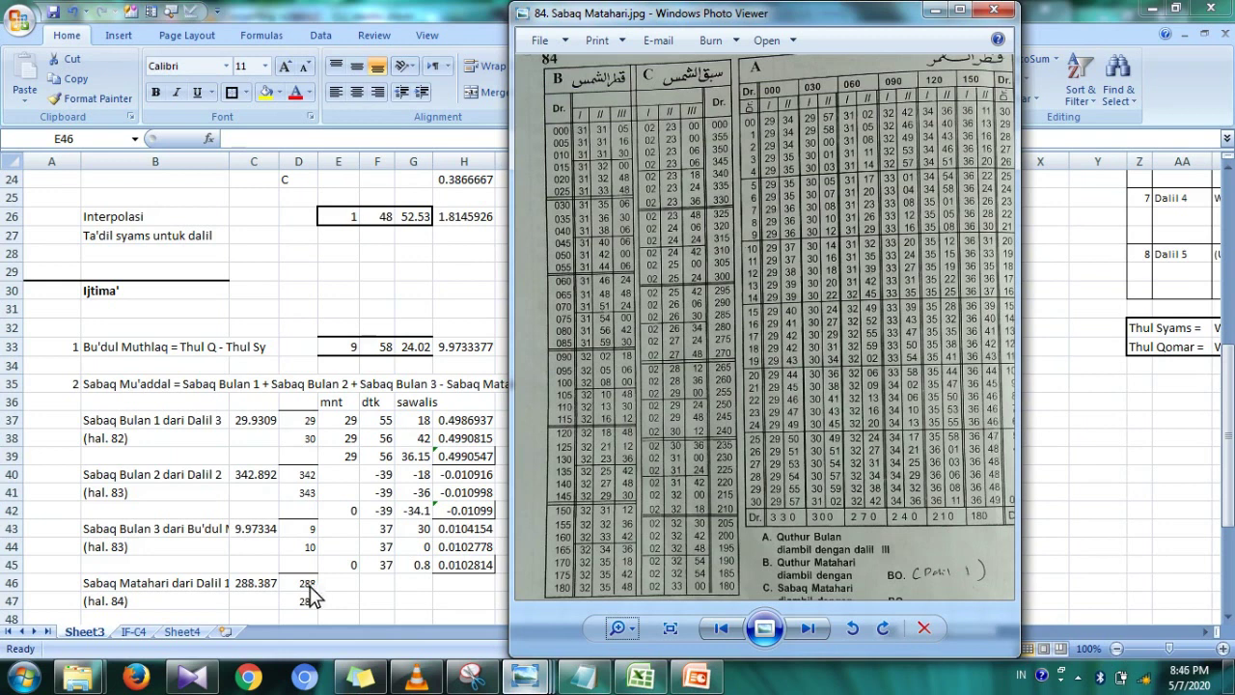
left_click(310, 586)
left_click(305, 586)
type("2")
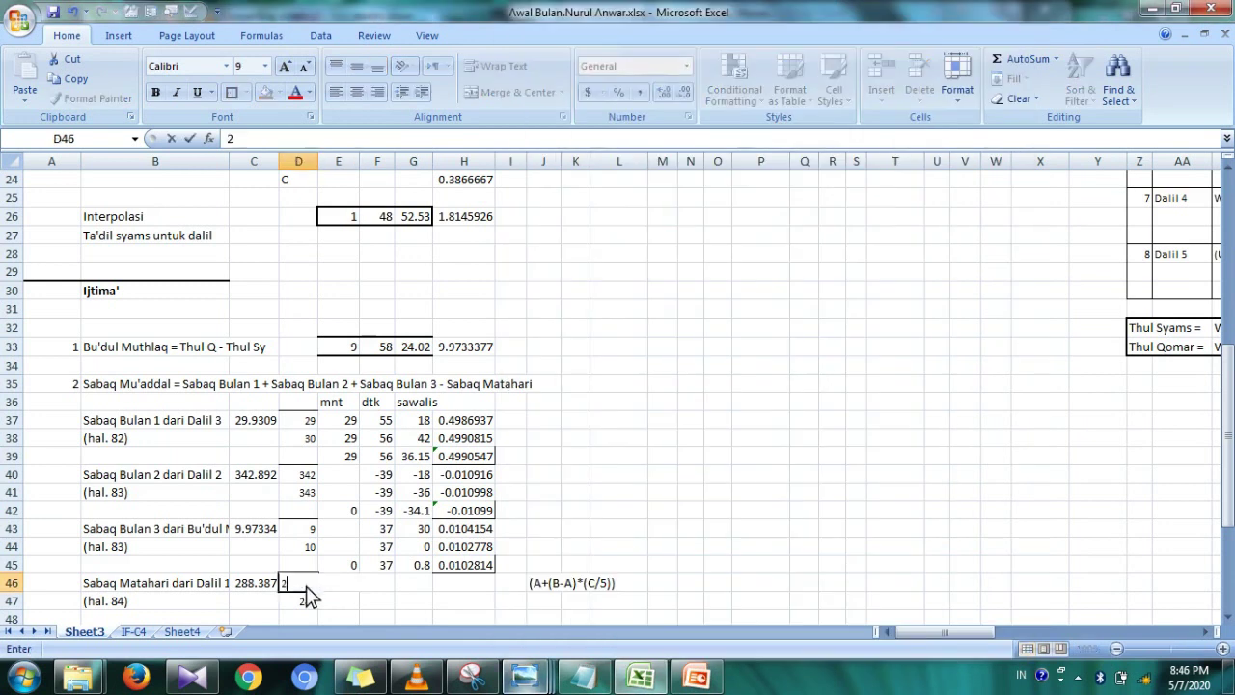
type("85")
key("Return")
type("290")
key("Return")
key("Up")
key("Up")
key("Right")
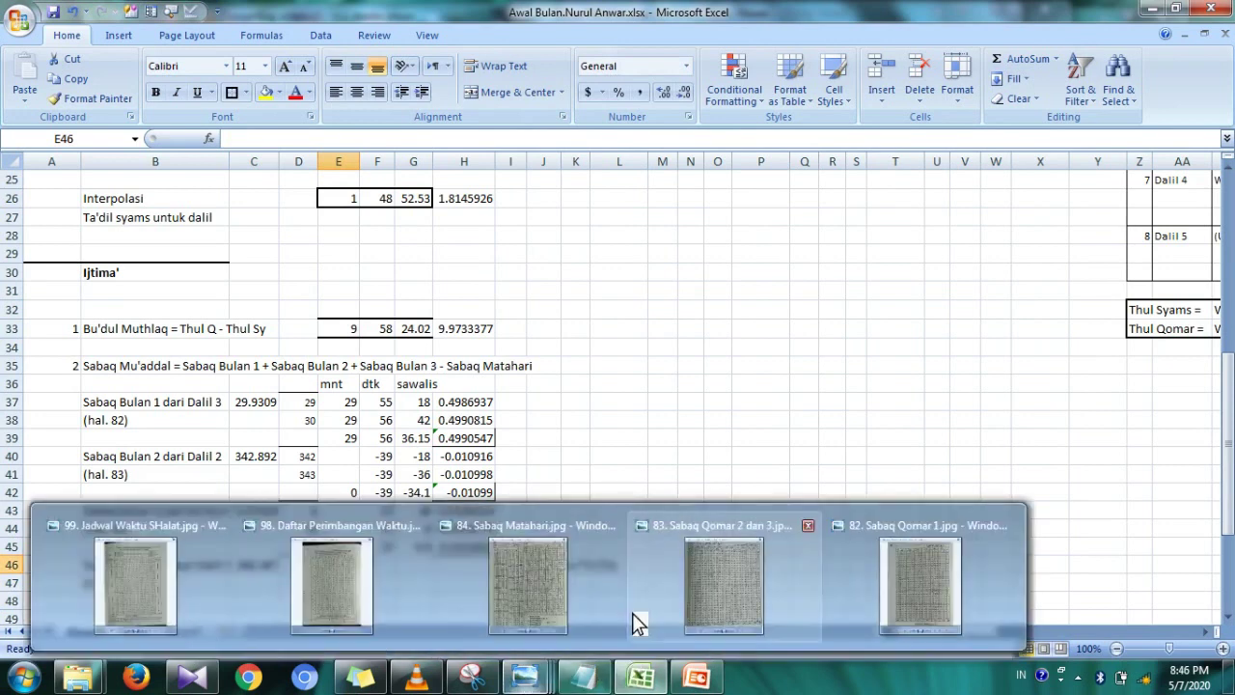
mouse_move(524, 677)
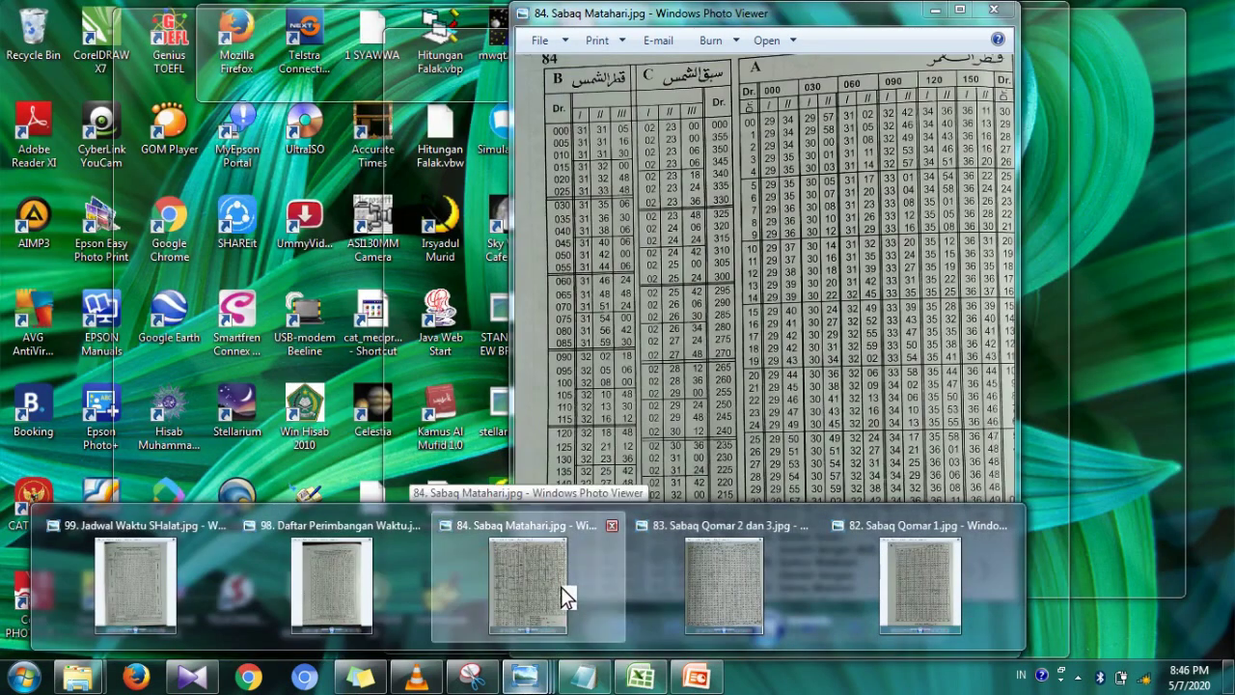
- Fill E46:G46 with 2 mnt, 26 dtk and 30 sawalis from the table scan
left_click(561, 587)
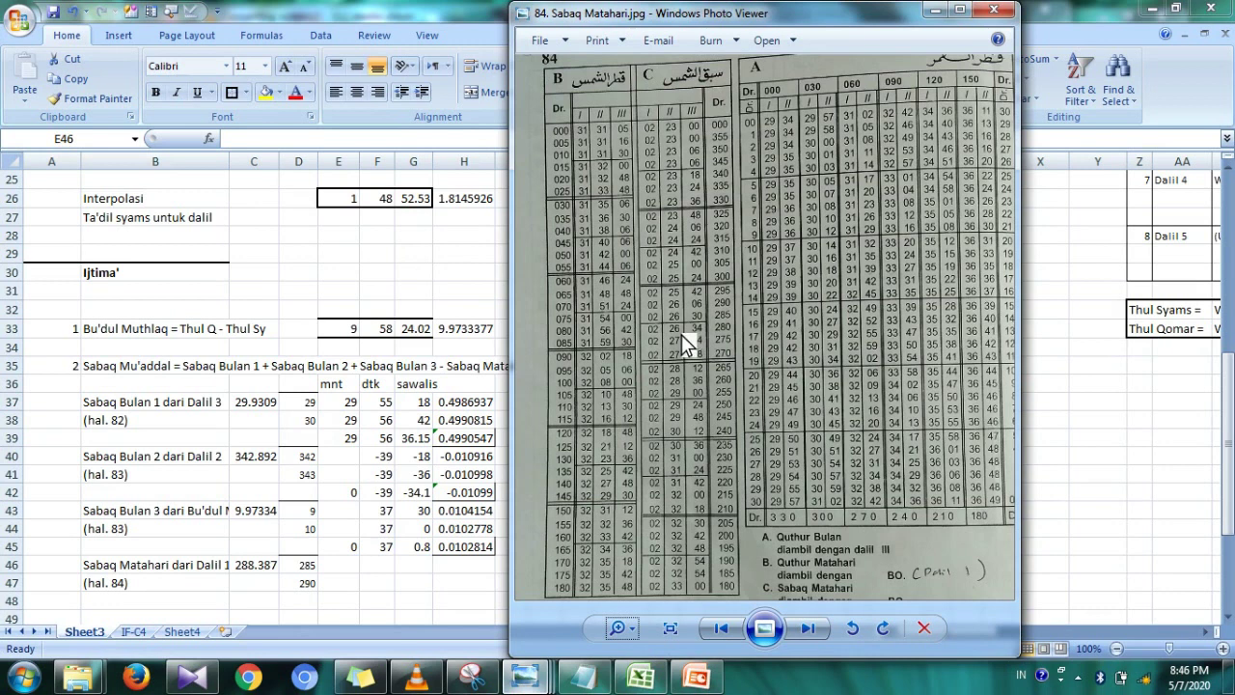
left_click(425, 573)
type("2")
key("Tab")
type("26")
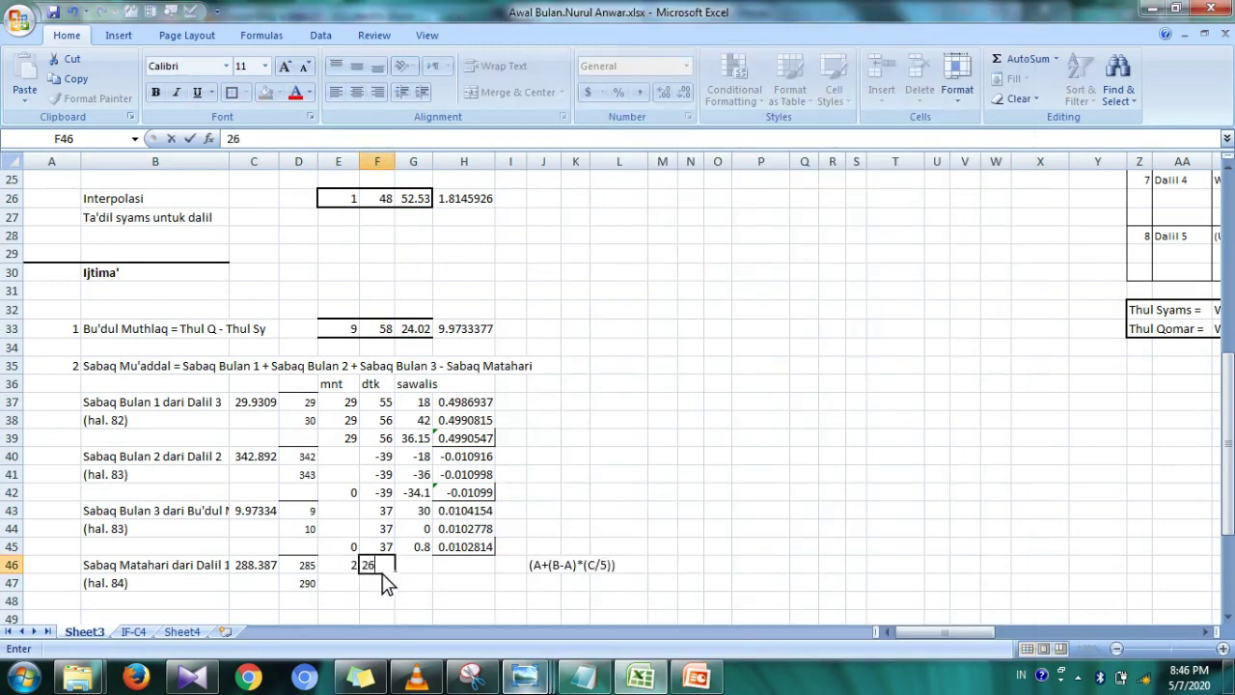
key("Tab")
type("30")
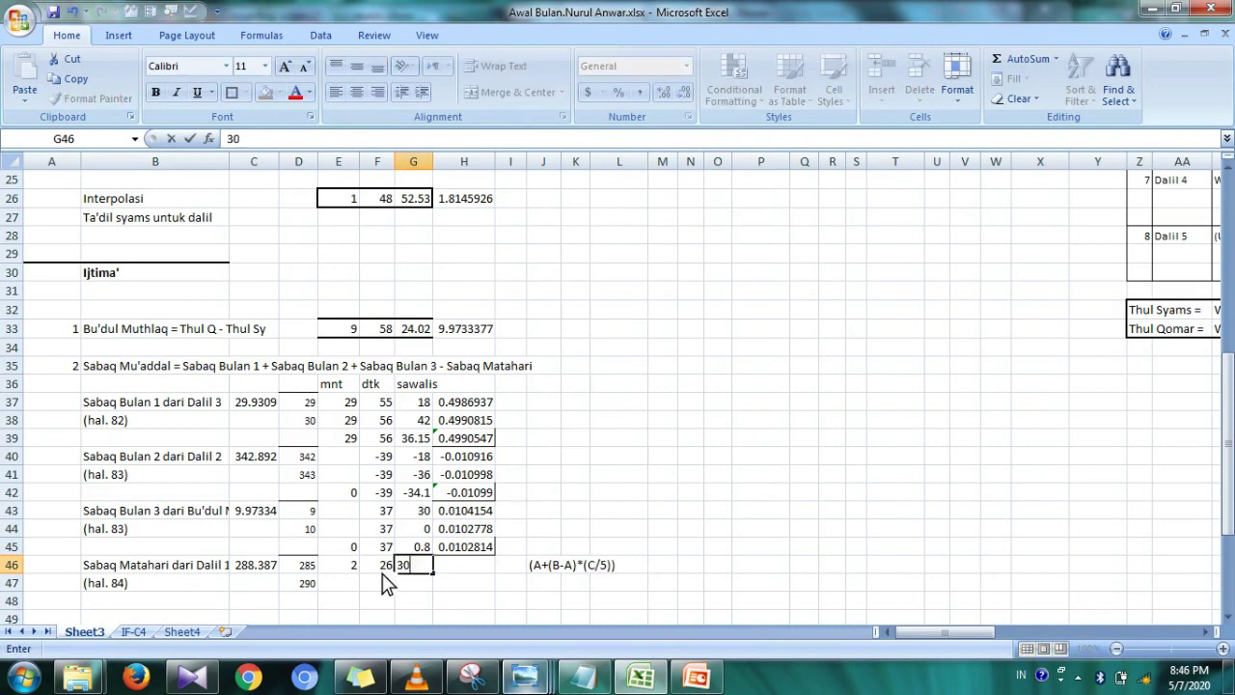
key("Down")
key("Left")
key("Left")
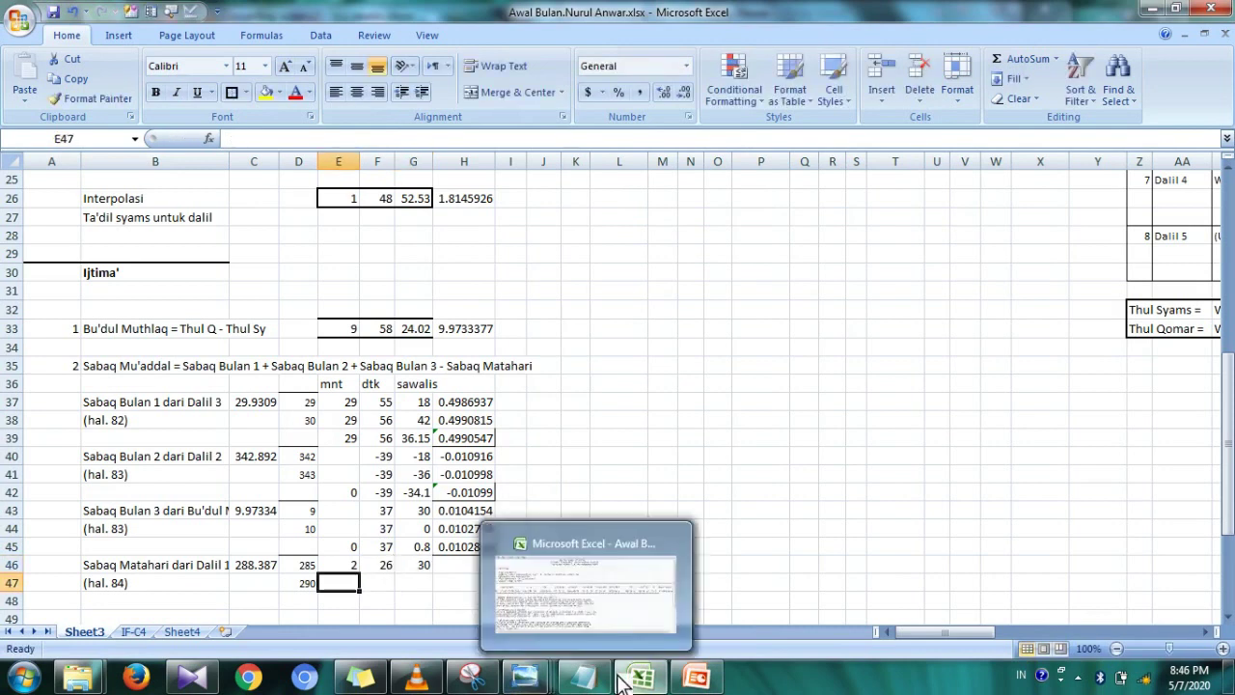
mouse_move(524, 677)
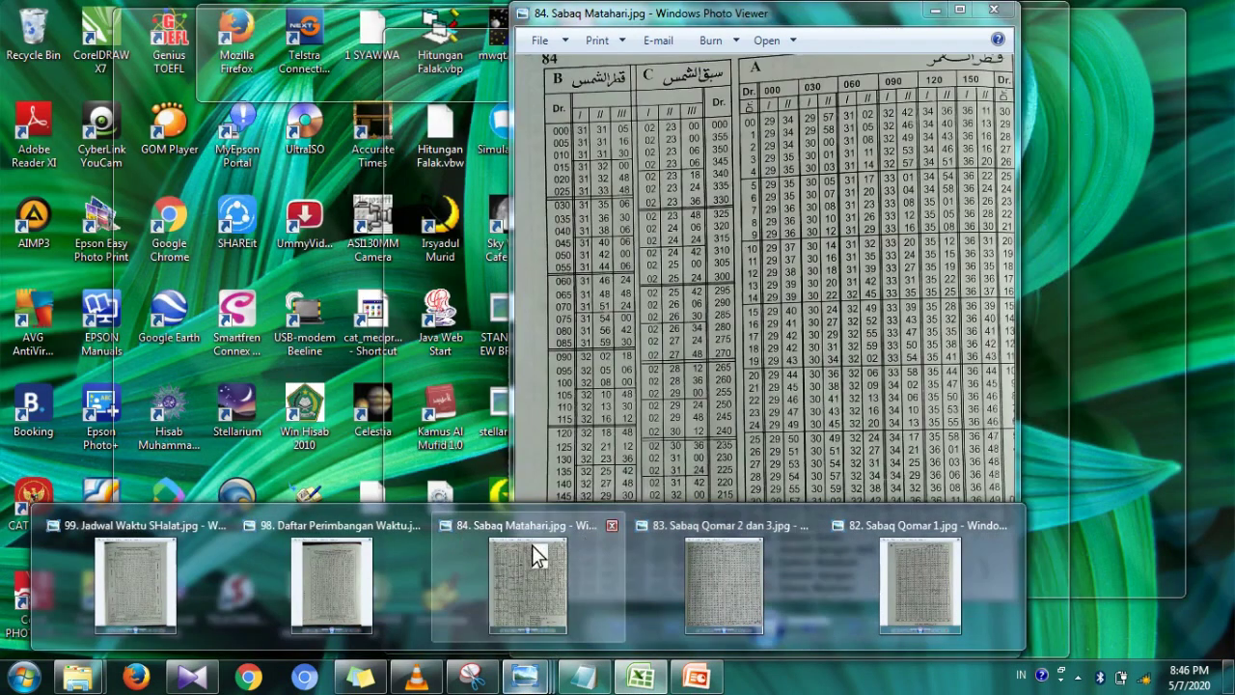
left_click(532, 545)
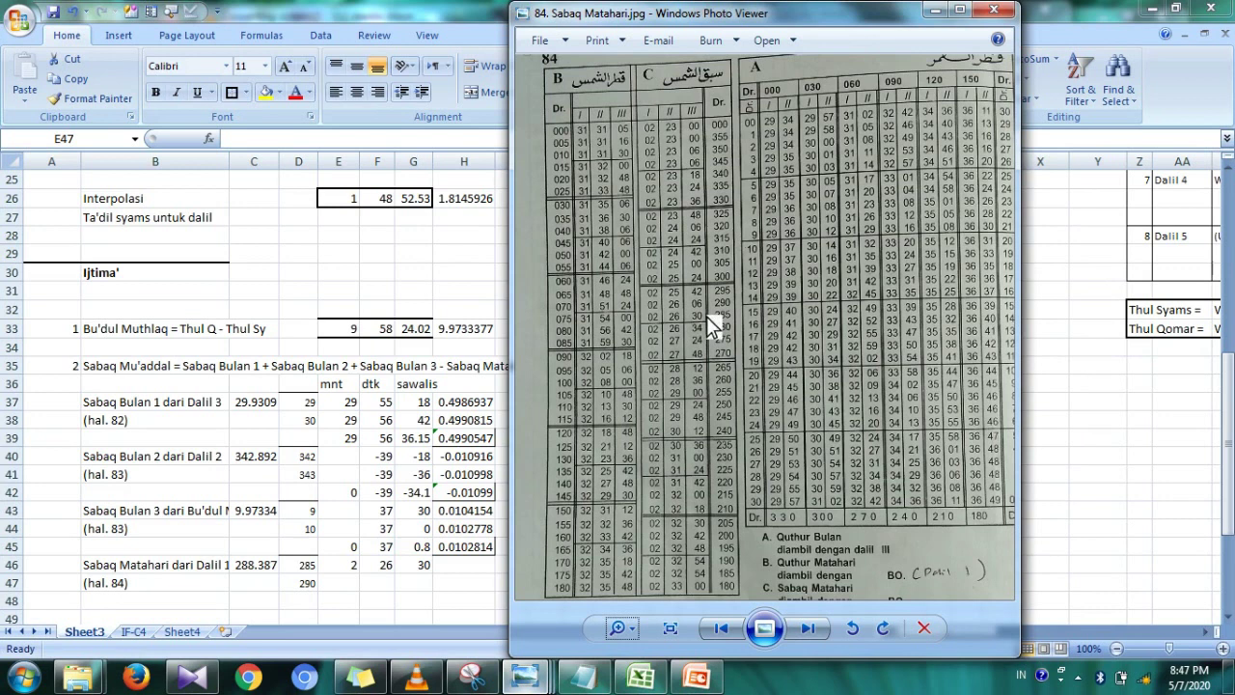
- Fill E47:G47 with 2 mnt, 26 dtk and 6 sawalis
left_click(421, 602)
type("2")
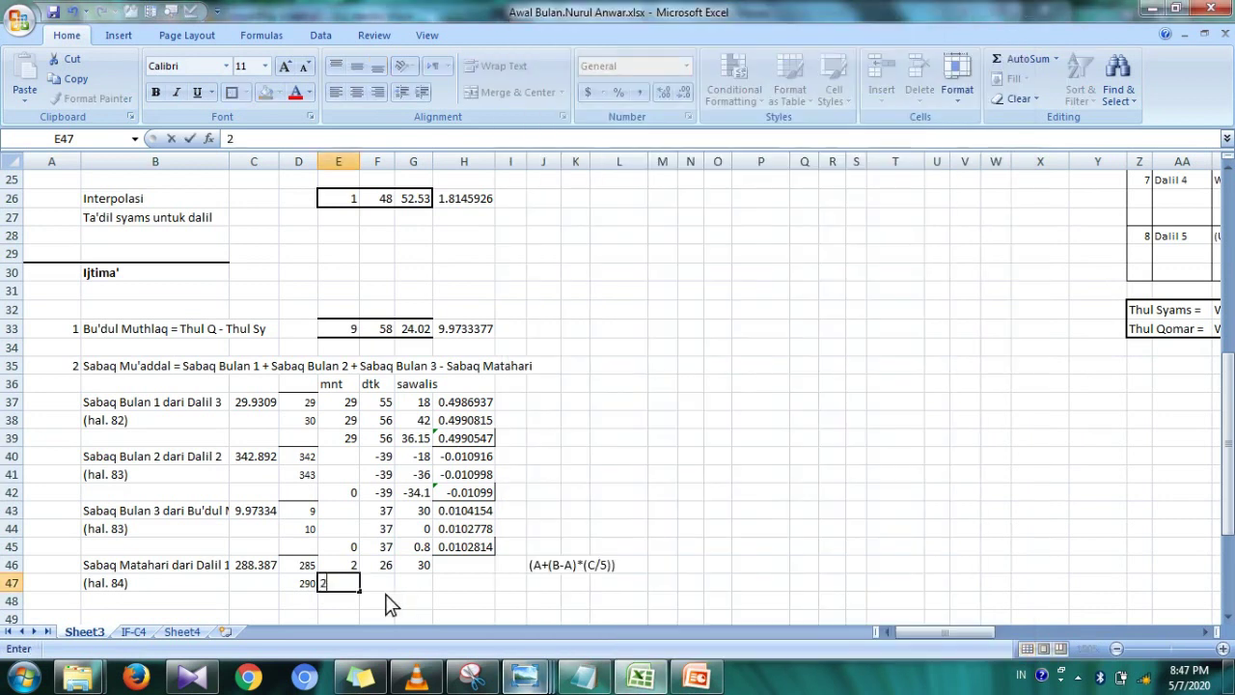
key("Tab")
type("26")
key("Tab")
type("6")
key("Tab")
key("Up")
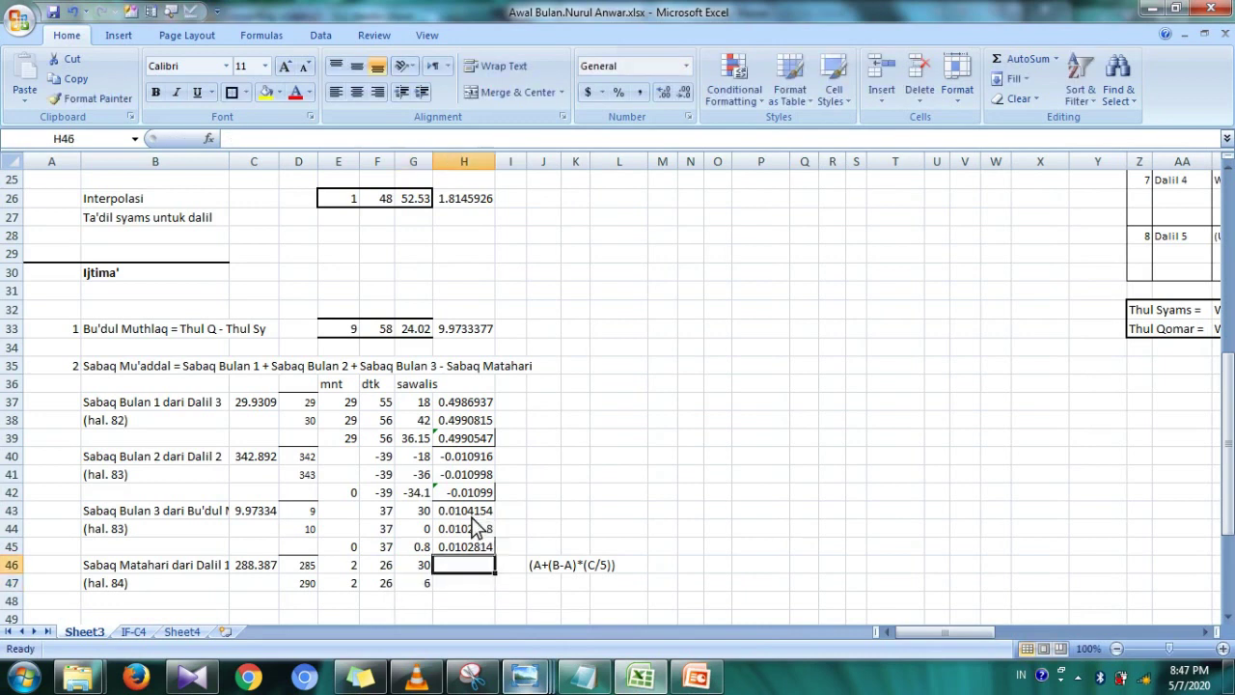
- Copy the H43:H45 formulas to H46:H48, giving 0.0406932 and 0.0405831 in H46:H47
left_click_drag(473, 511, 475, 547)
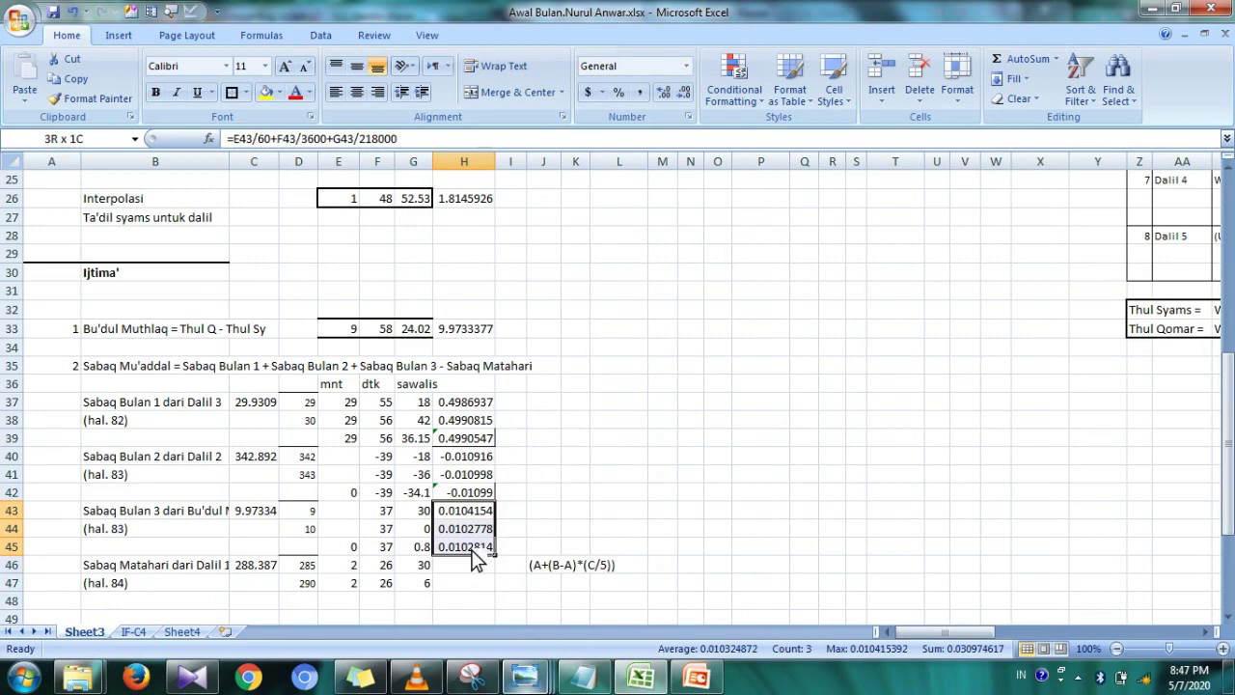
key("ctrl+c")
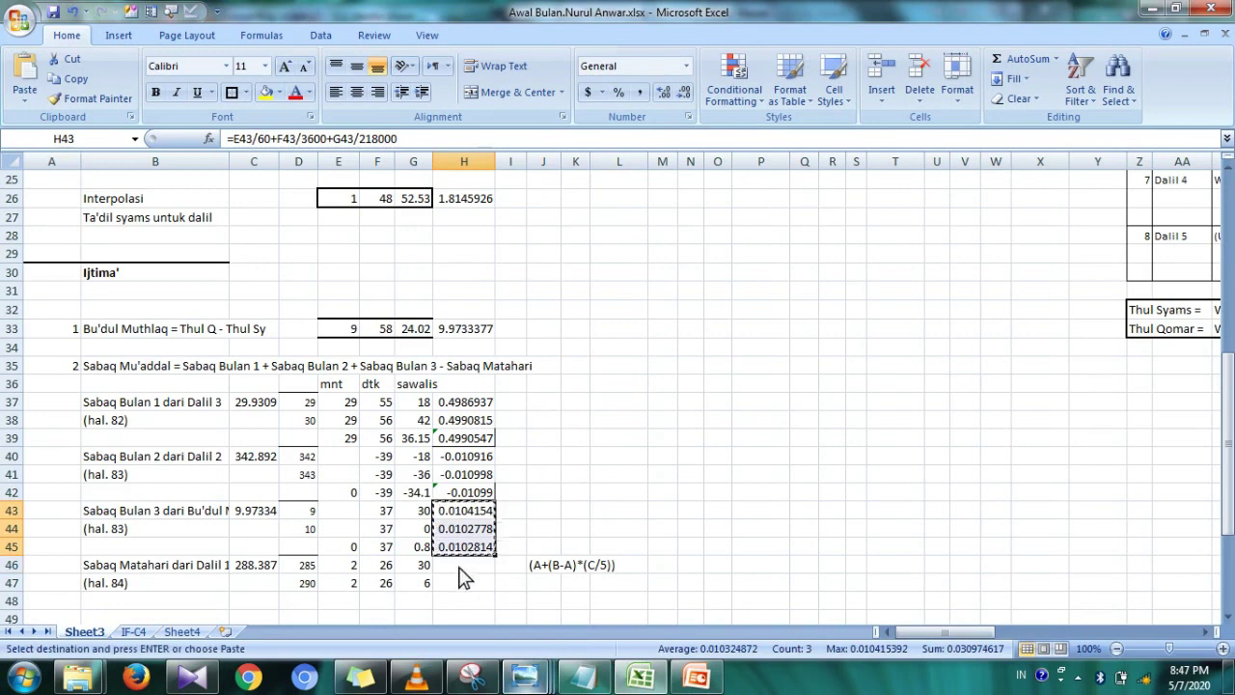
left_click(461, 573)
key("ctrl+v")
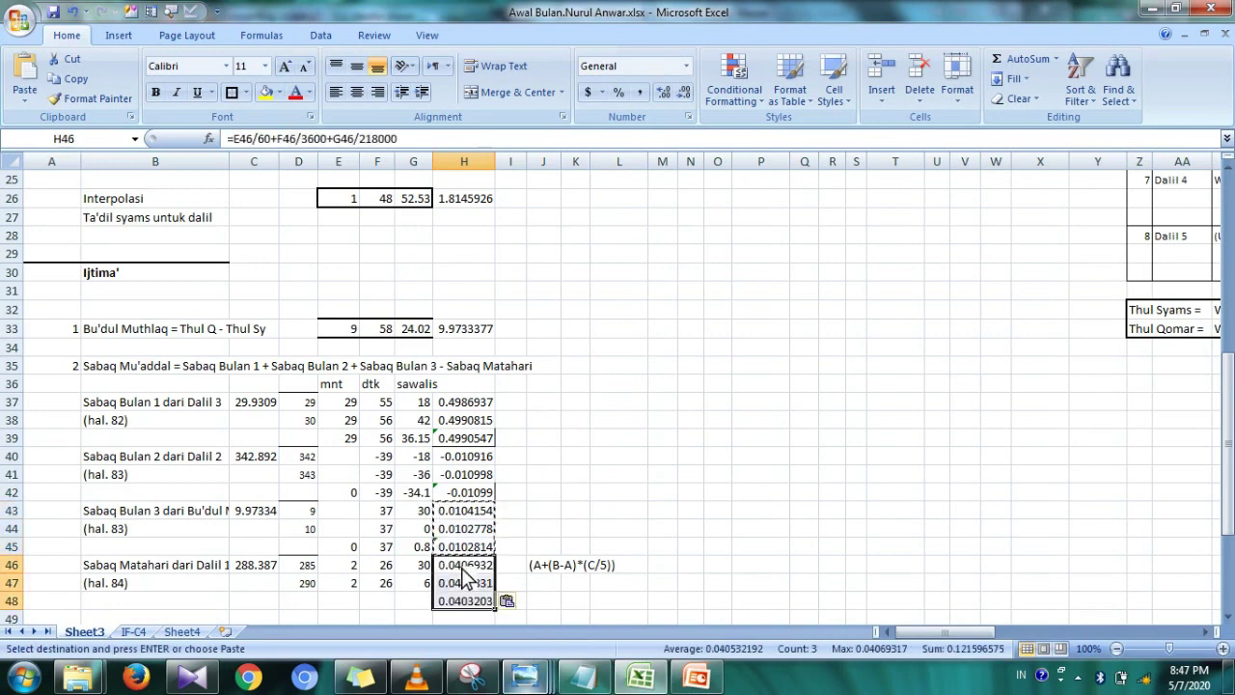
double_click(462, 569)
key("Return")
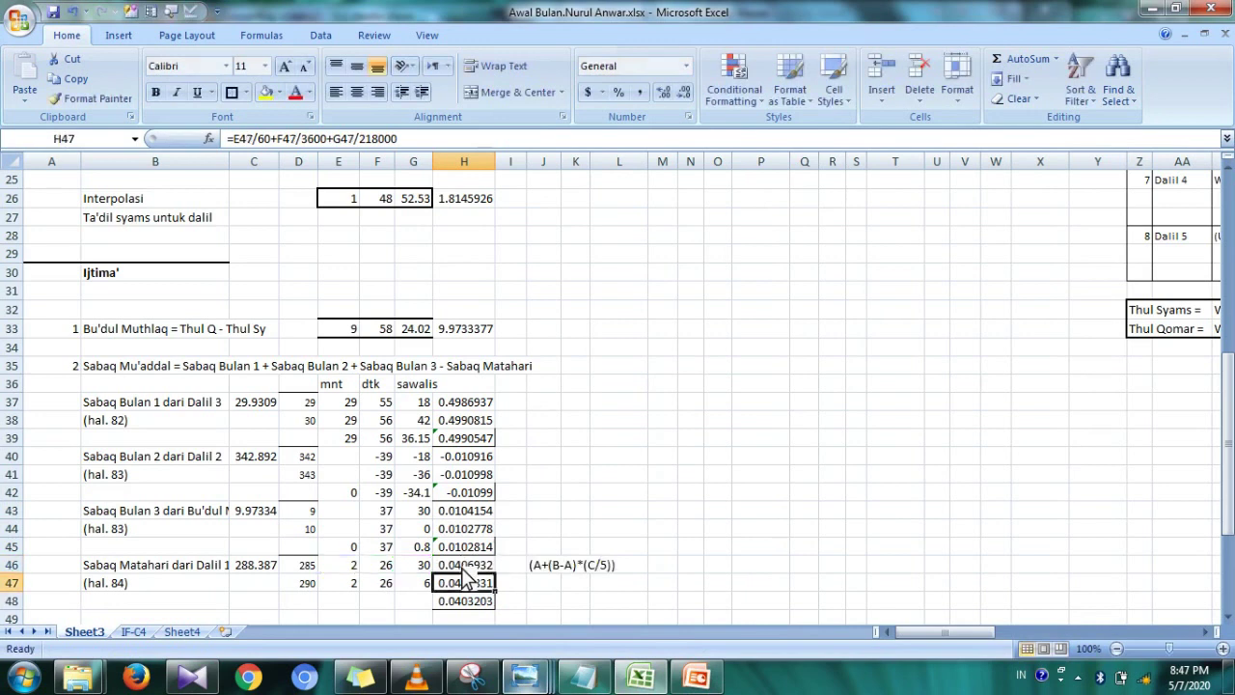
double_click(477, 585)
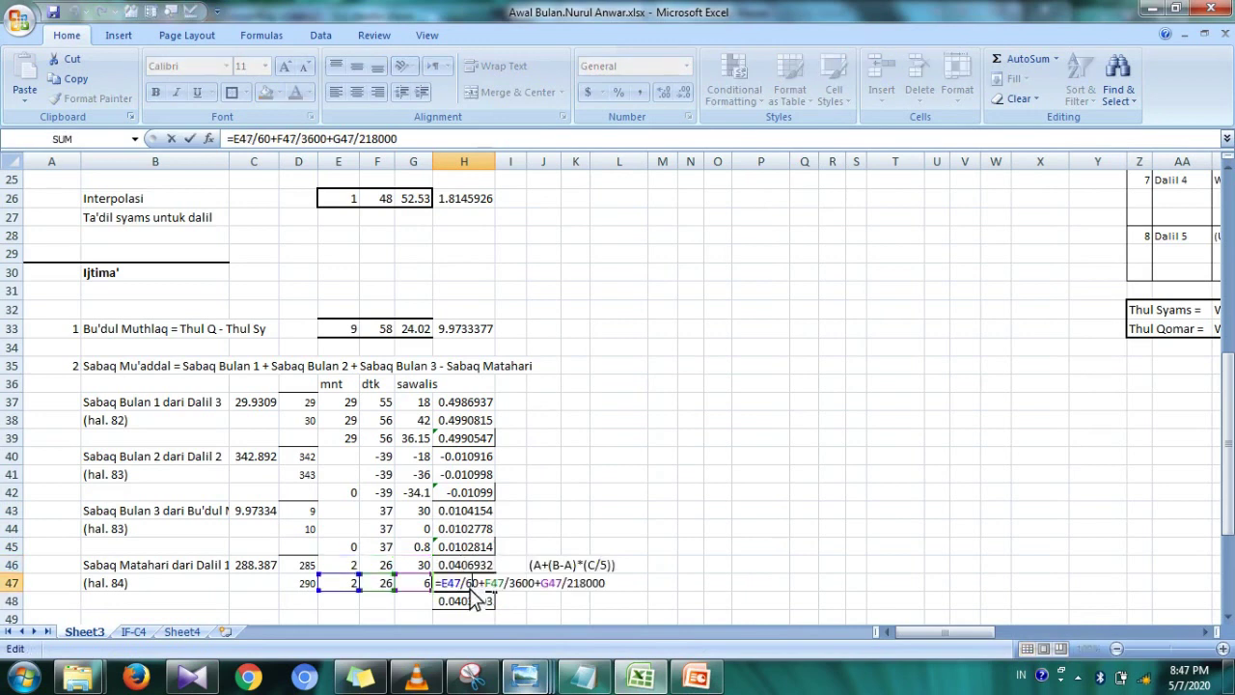
key("Return")
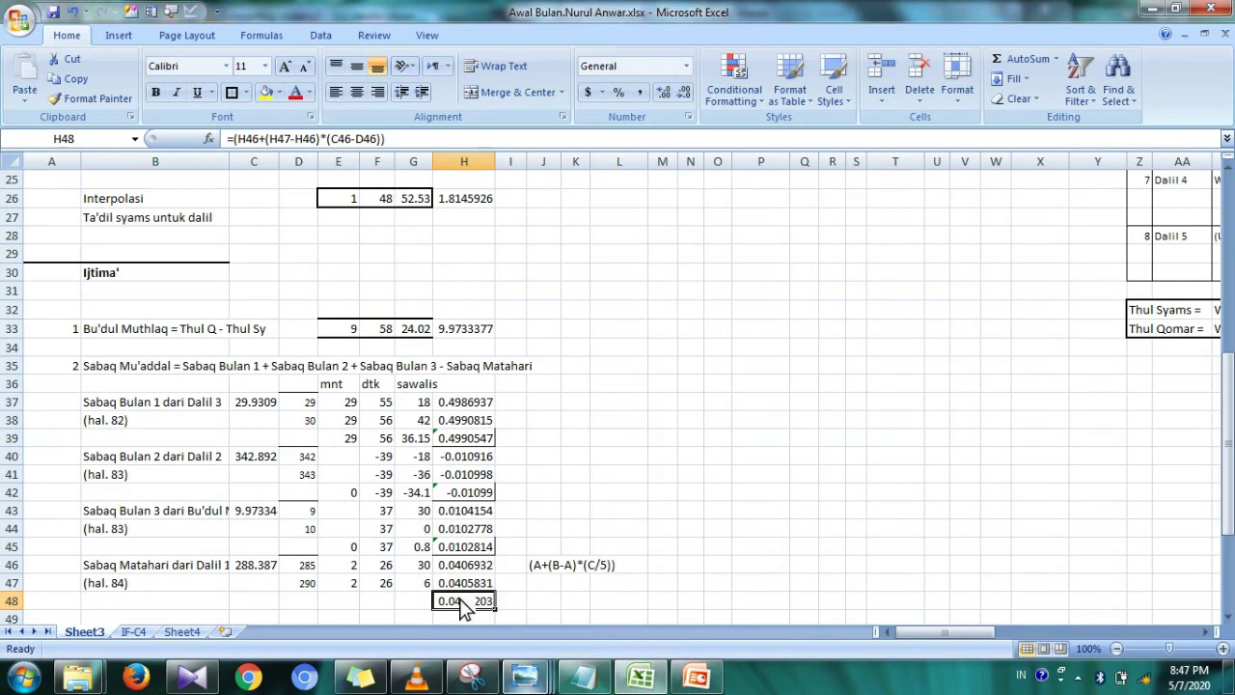
- Insert an opening bracket before C46-D46 in H48's interpolation formula
double_click(467, 602)
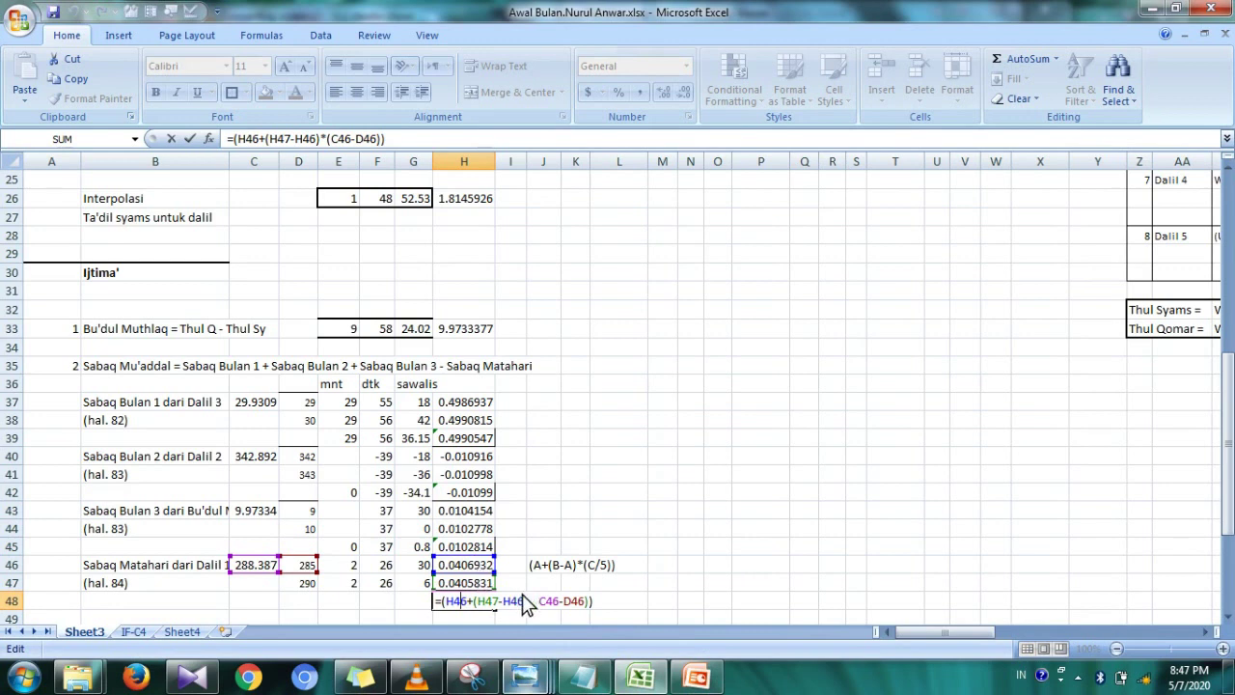
left_click(533, 601)
type("(")
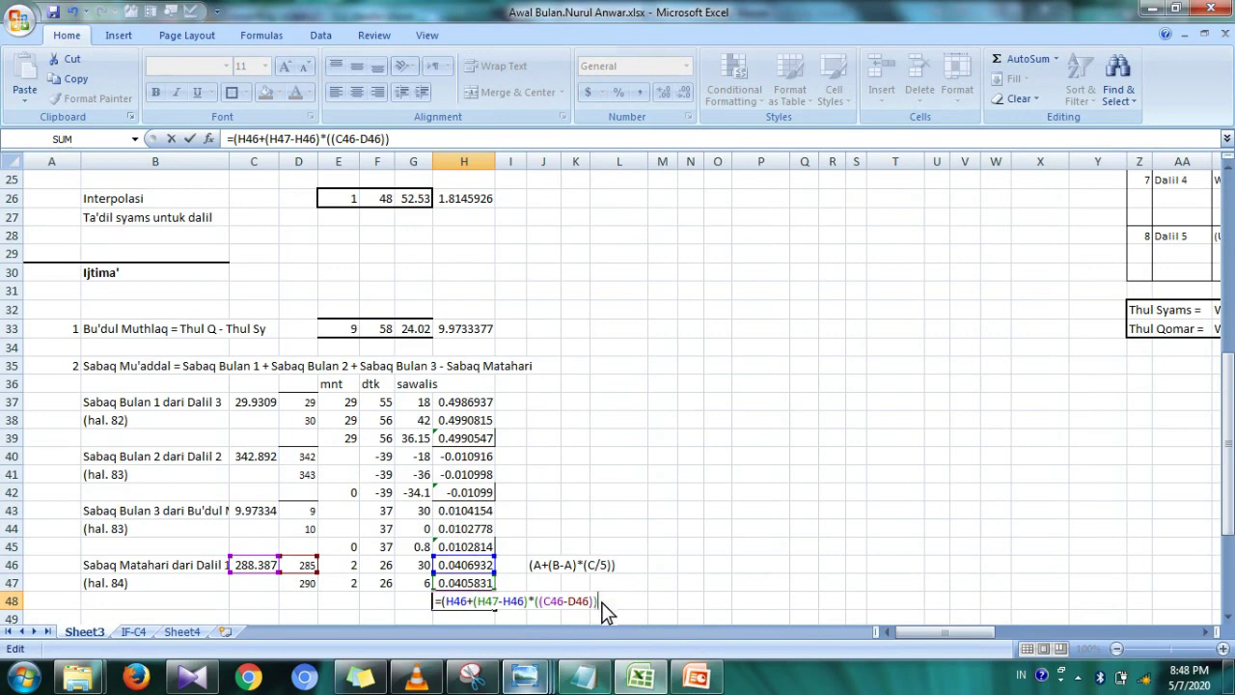
- Change H48 to divide (C46-D46) by 5 in the interpolation, giving 0.0406186
key("BackSpace")
type("/")
type("5")
type(")")
key("Return")
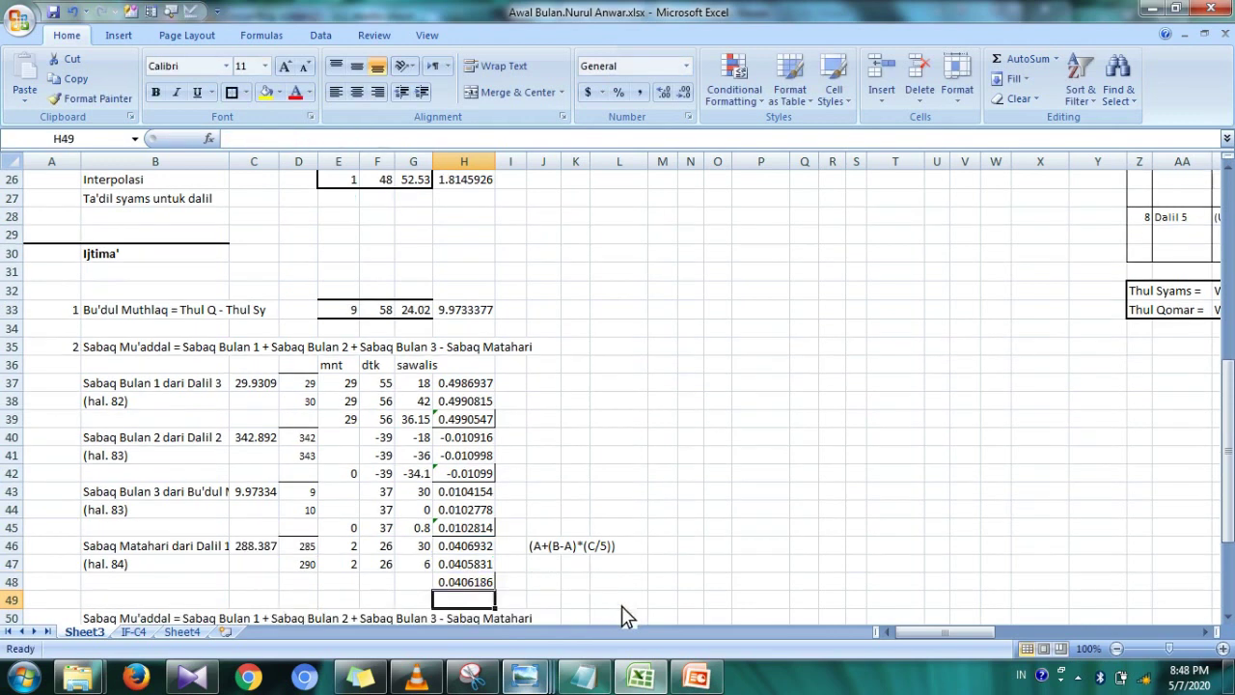
- Copy the E45:G45 conversion formulas into E48:G48, showing 2, 26 and 13.74
left_click(465, 582)
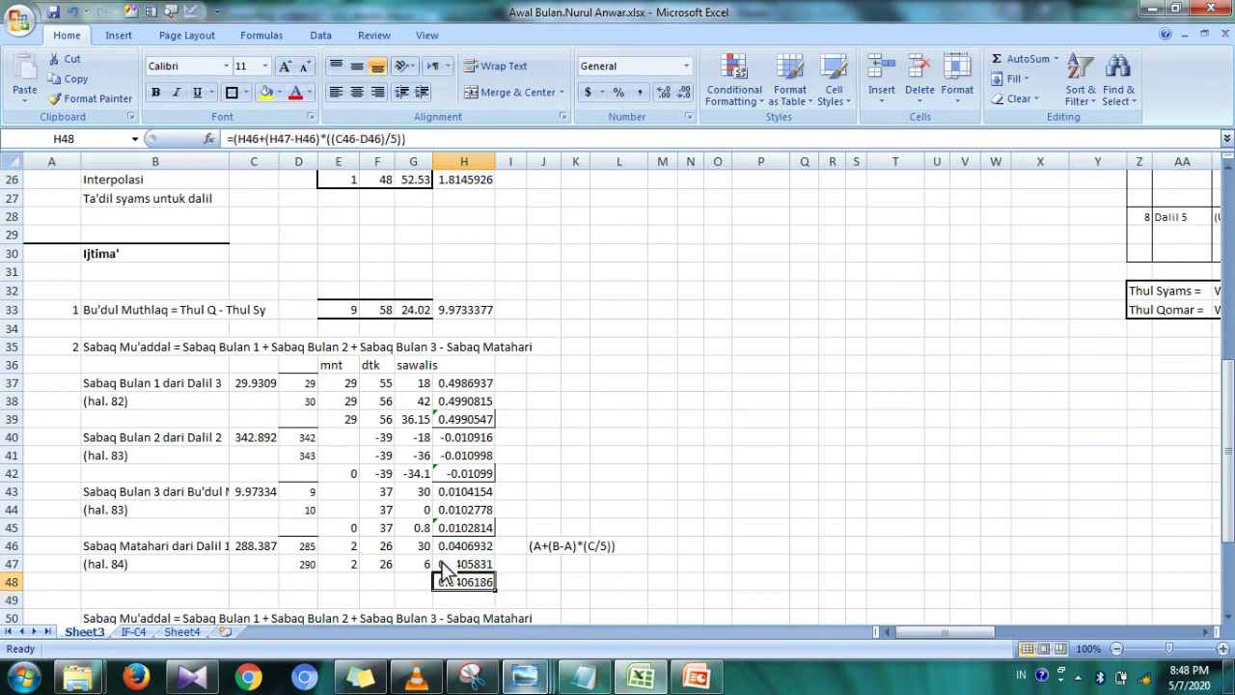
left_click_drag(356, 536, 417, 540)
right_click(419, 540)
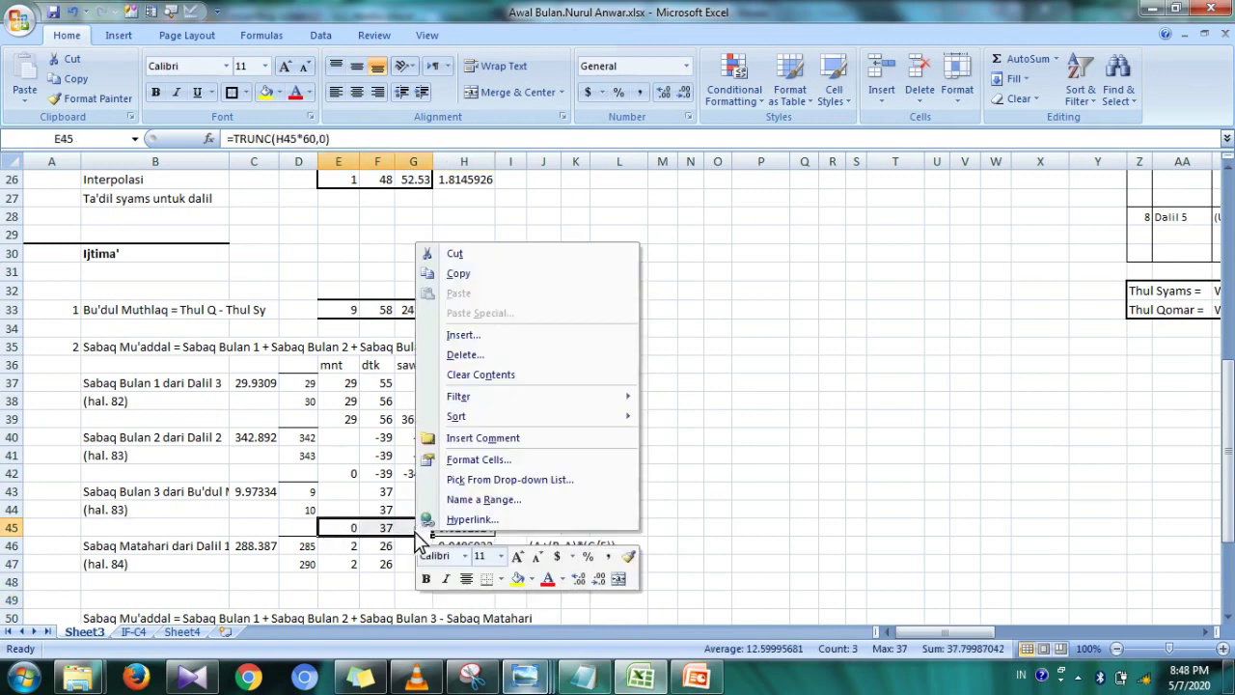
left_click(493, 281)
right_click(349, 583)
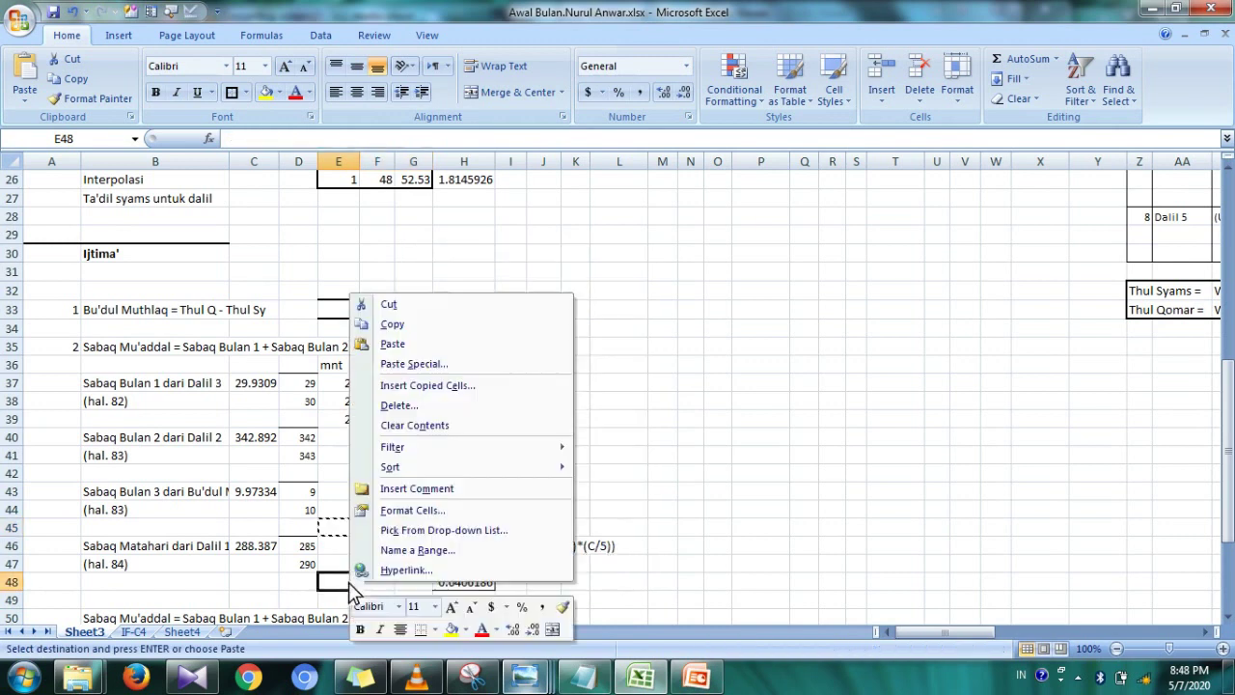
left_click(433, 349)
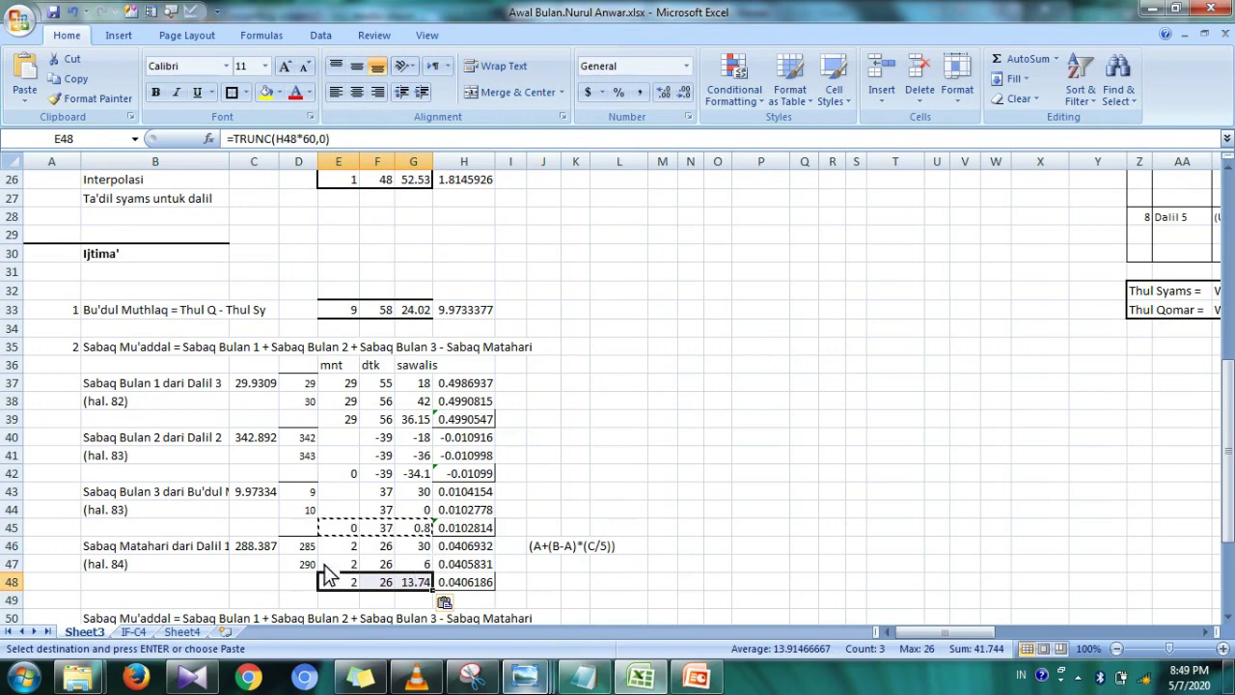
- Start the Sabaq Mu'addal formula in H51 as =H39+H42
left_click(242, 442)
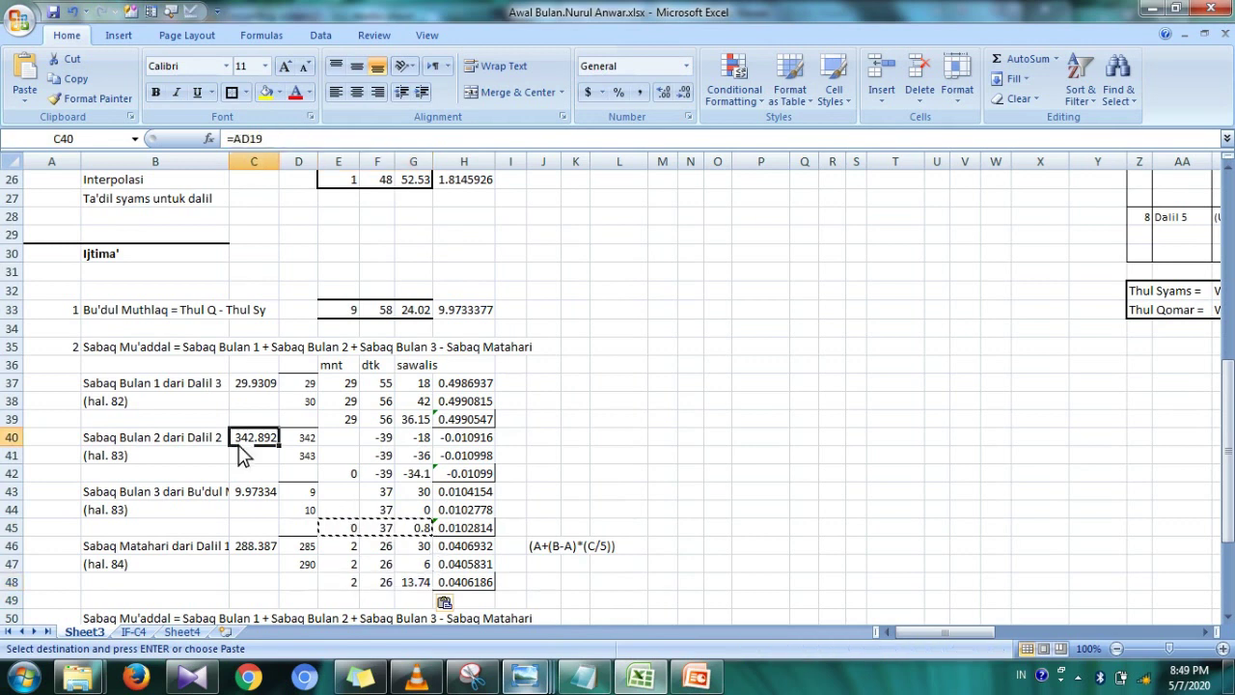
key("Down")
key("Down")
key("Down")
key("Down")
key("Down")
key("Down")
key("Down")
key("Down")
key("Down")
key("Down")
key("Down")
key("Down")
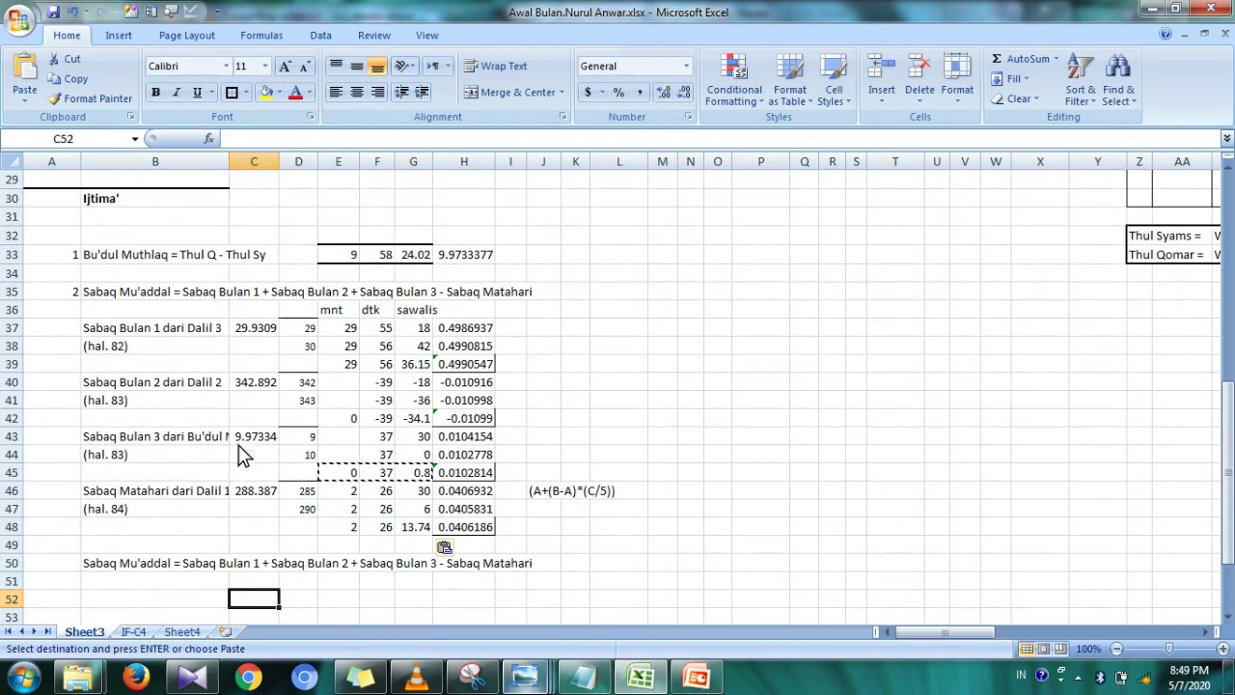
key("Up")
key("Right")
key("Right")
key("Right")
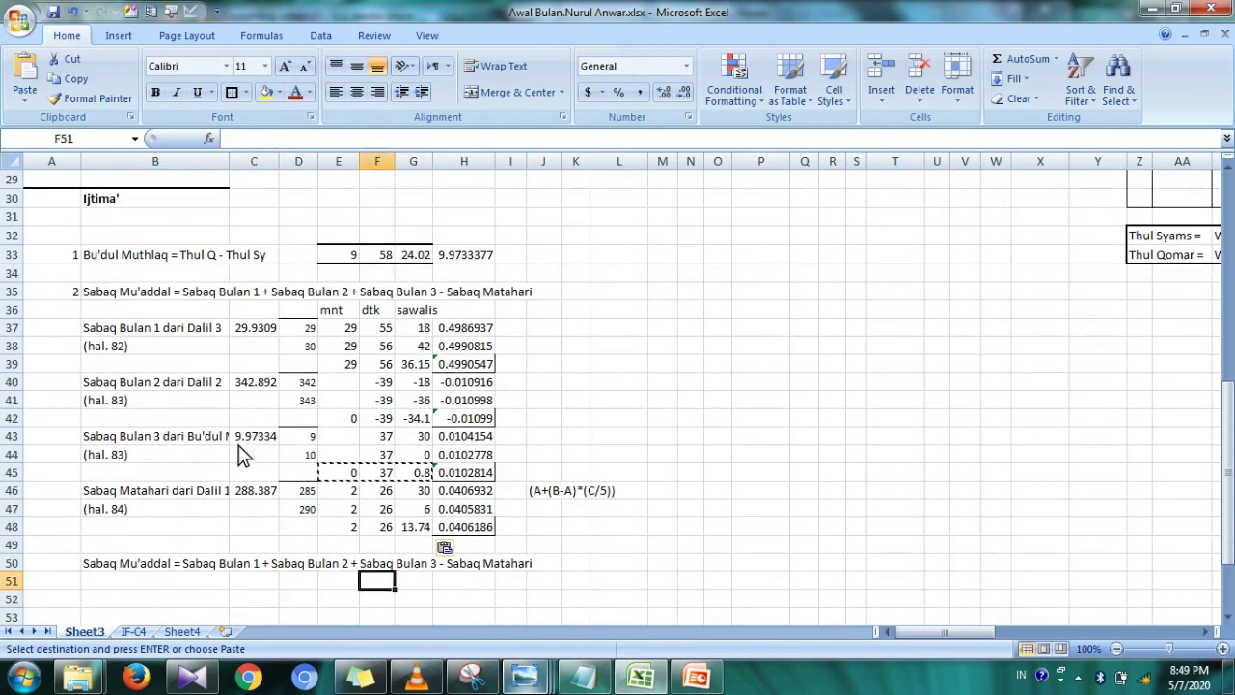
key("Right")
key("Right")
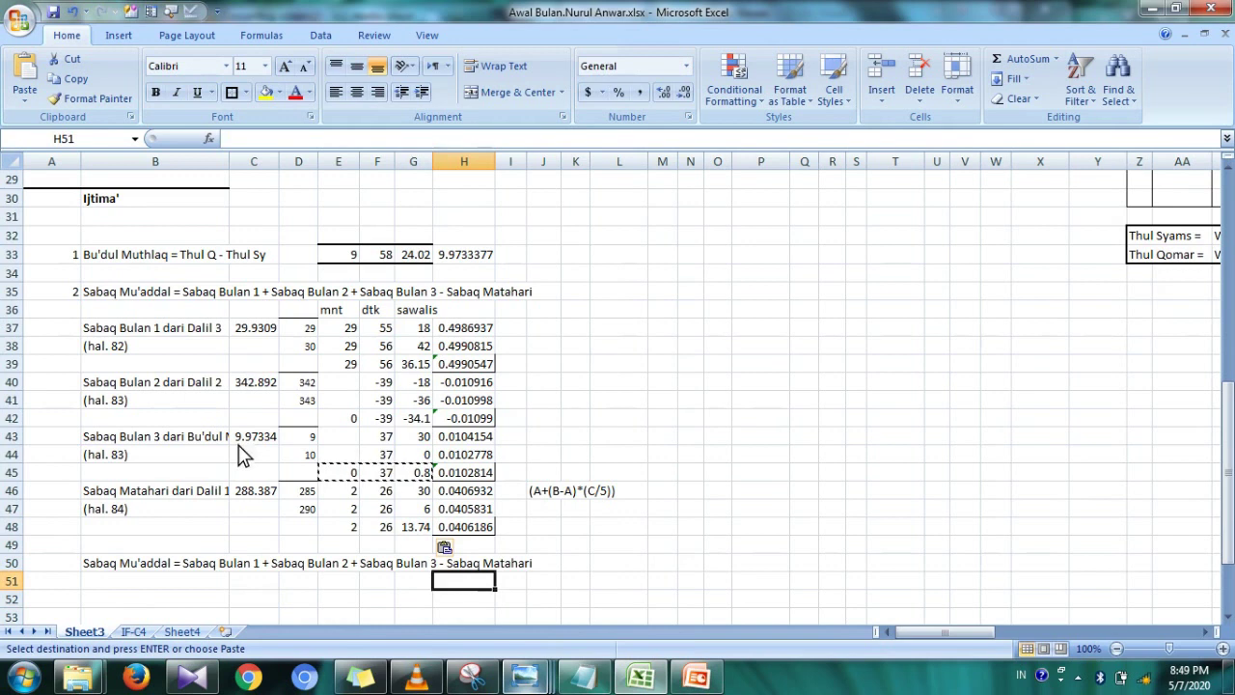
type("=")
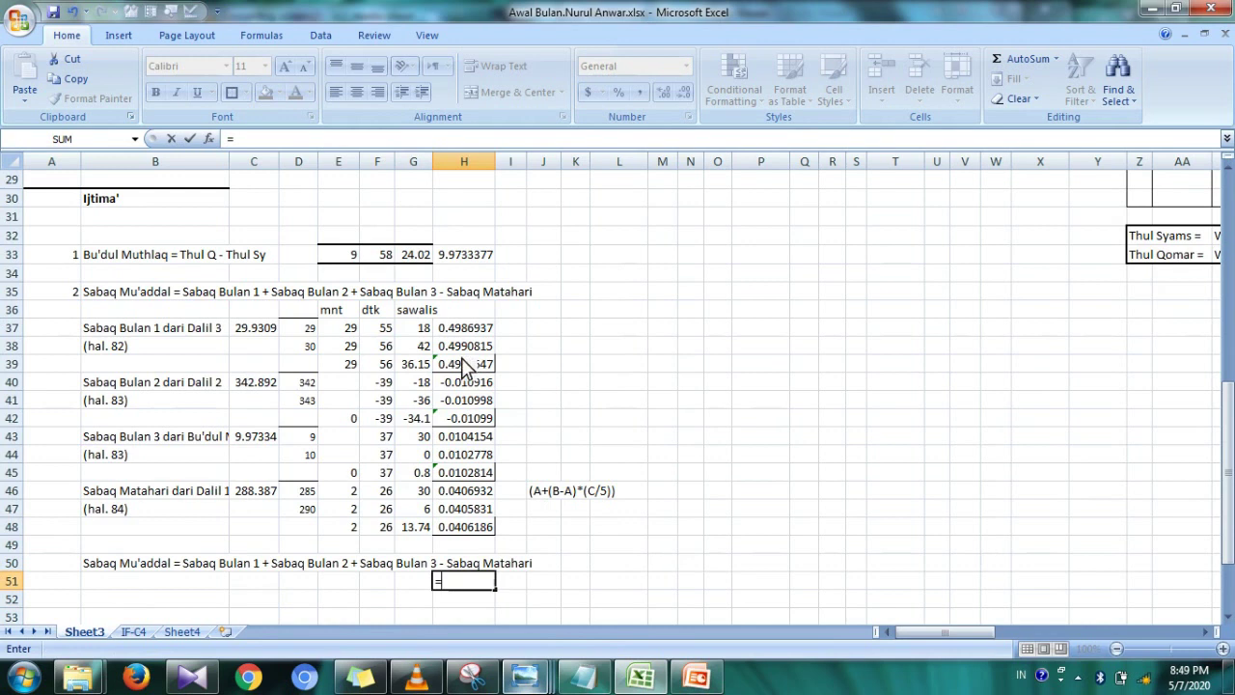
left_click(468, 372)
type("+")
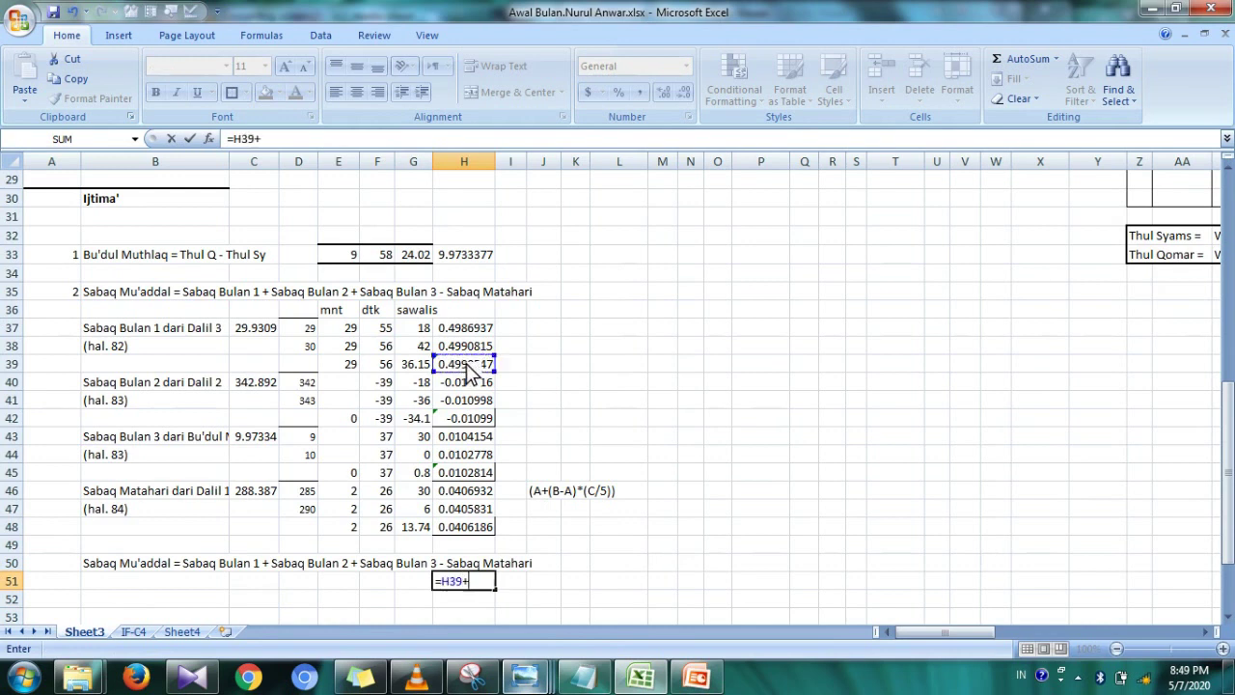
left_click(473, 422)
- Complete the H51 formula with +H45-H48, returning 0.457728
type("+")
left_click(476, 480)
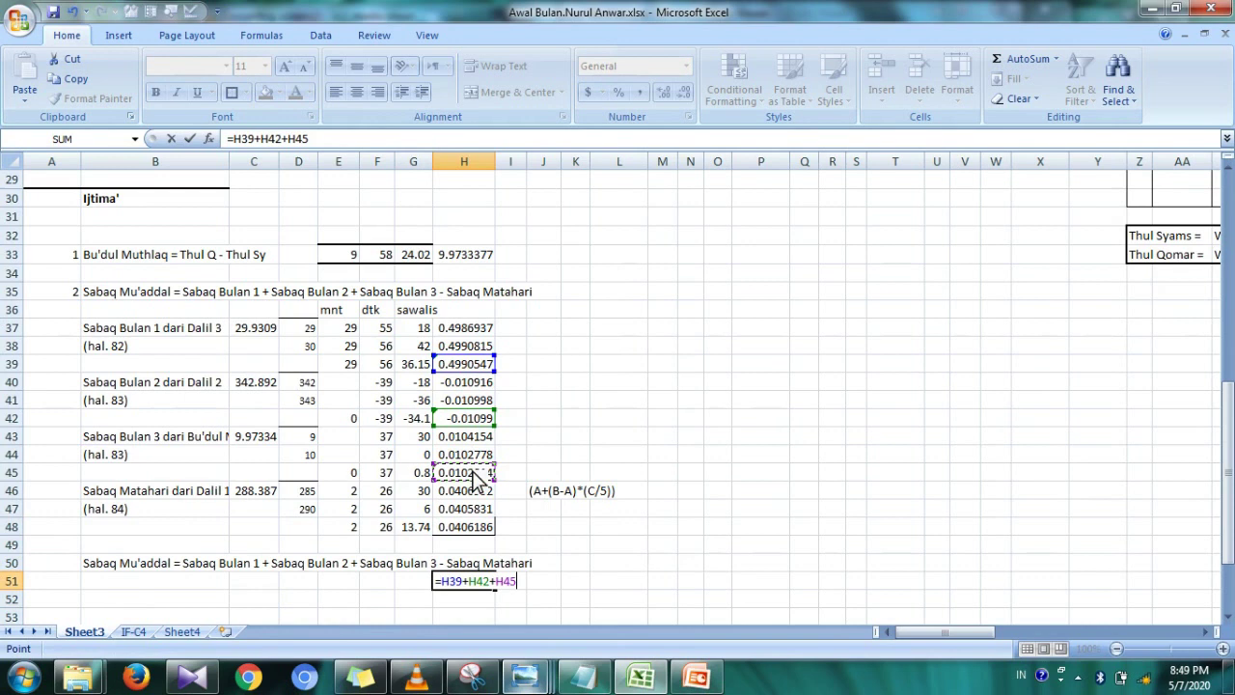
type("-")
left_click(472, 537)
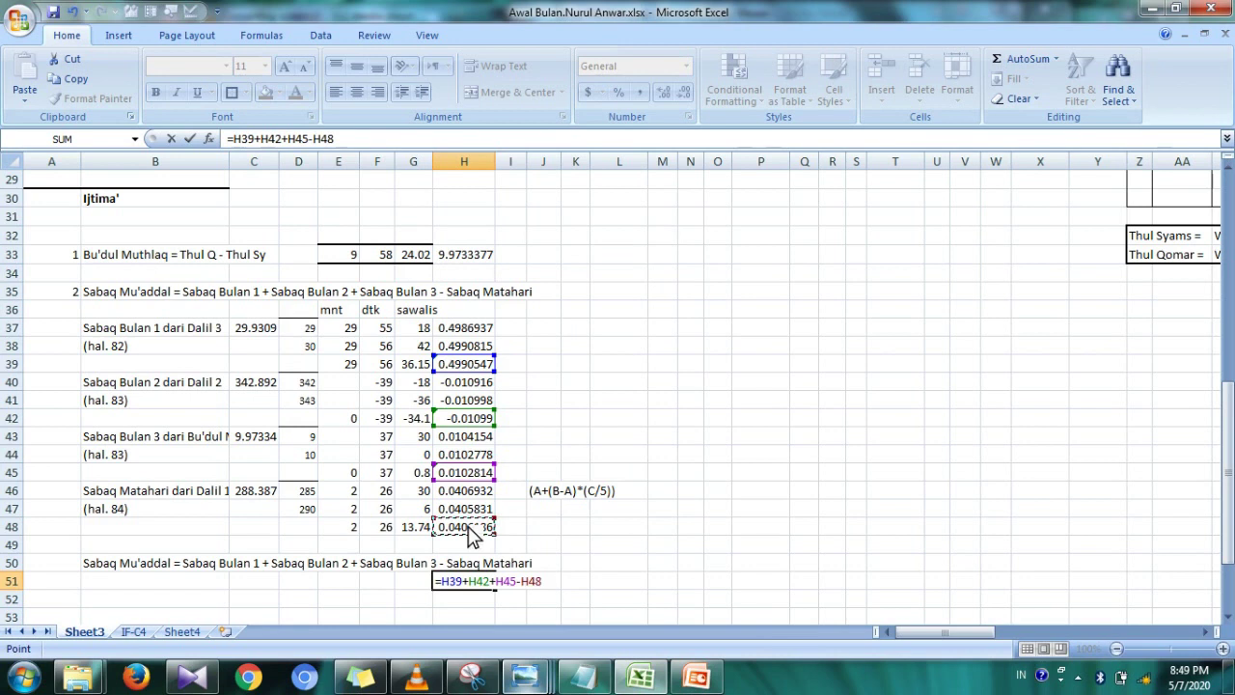
key("Return")
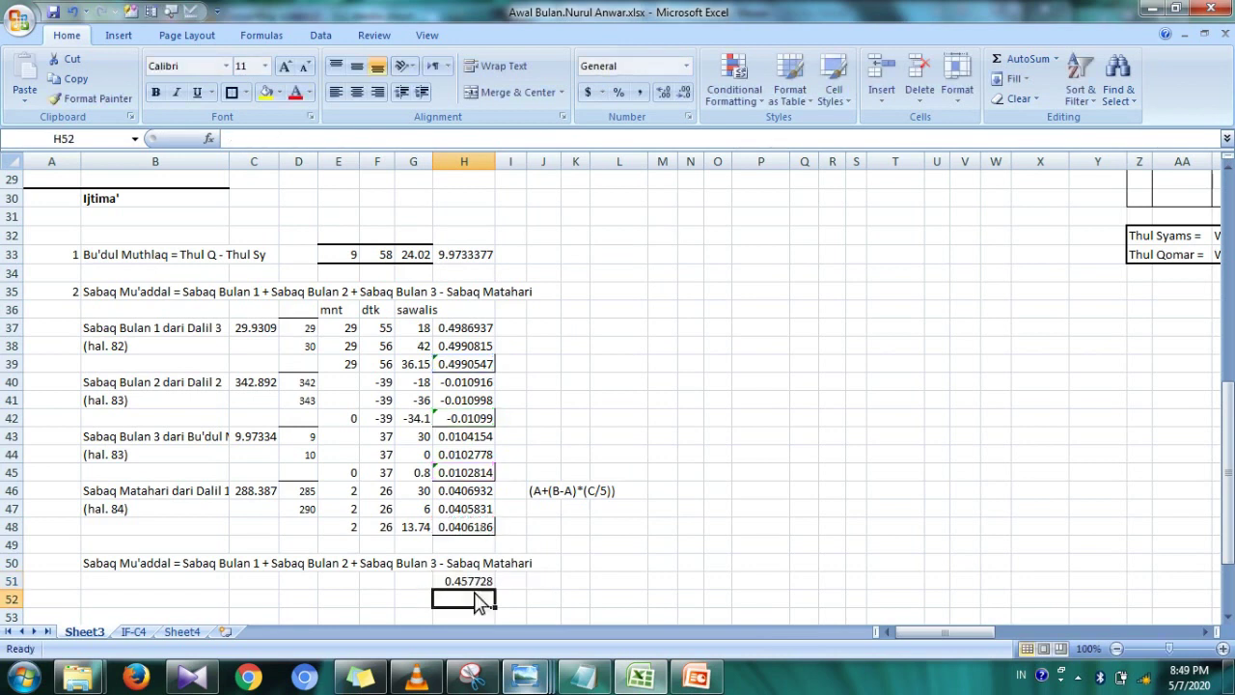
left_click(473, 583)
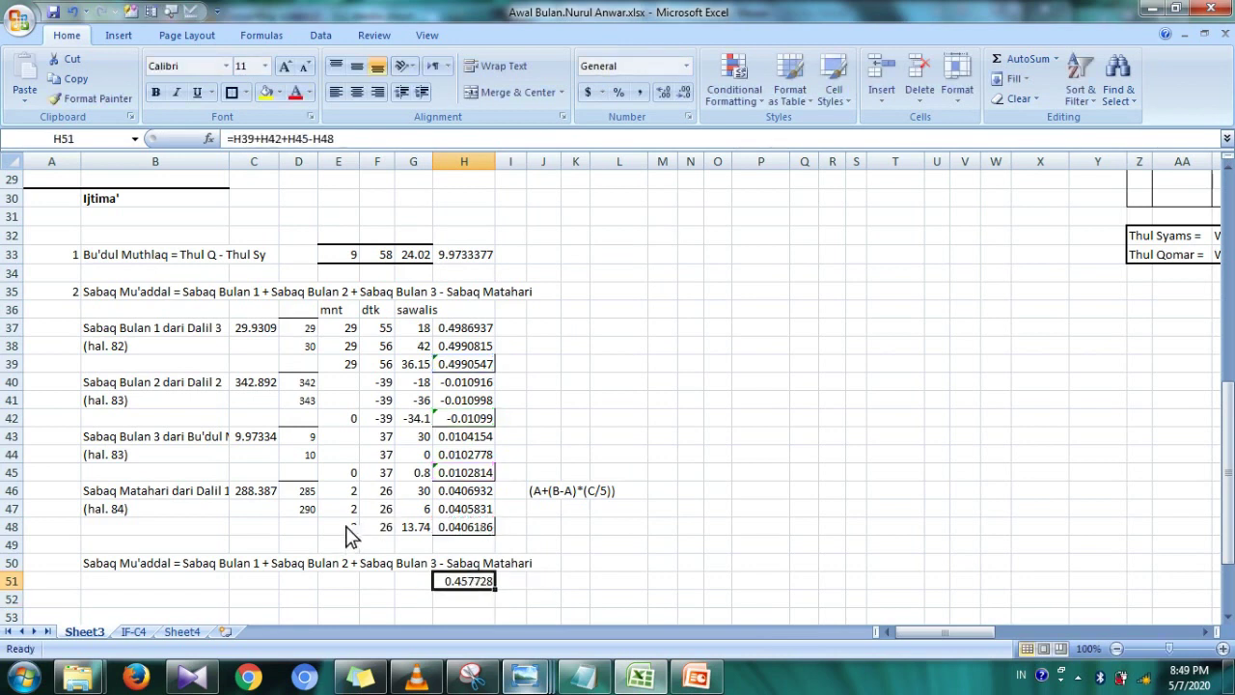
- Copy the E48:G48 conversion formulas into E51:G51, showing 27, 27 and 49.7
left_click_drag(347, 529, 417, 536)
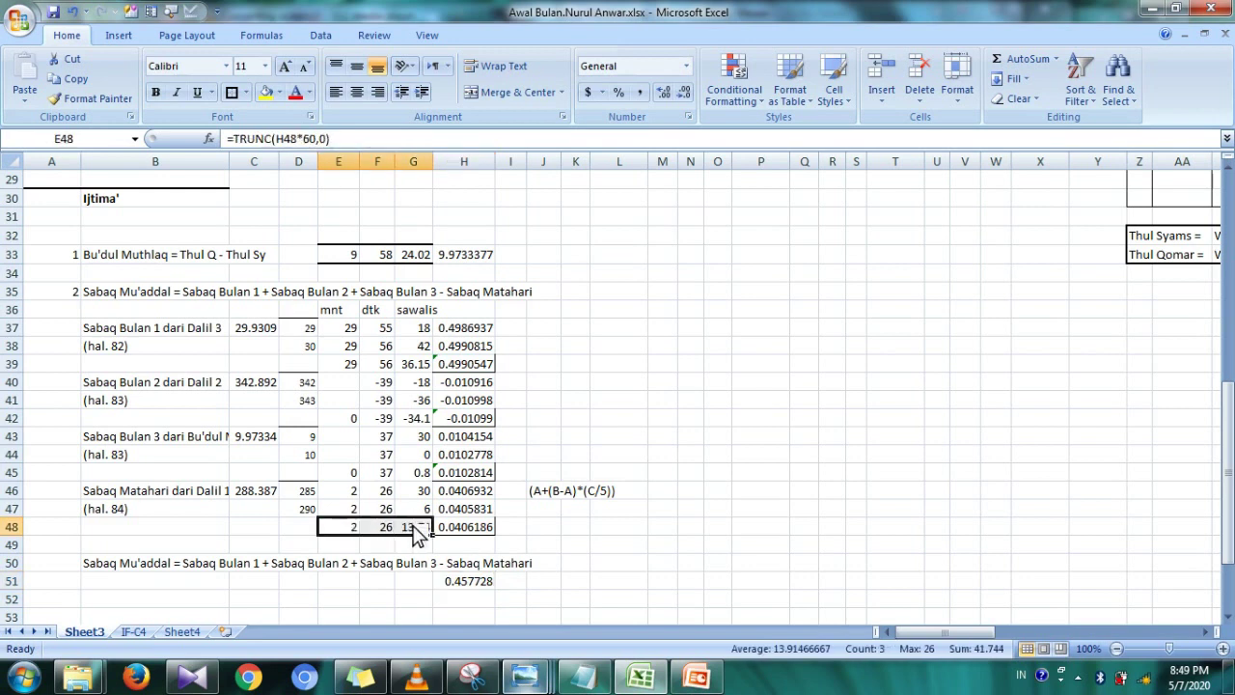
key("ctrl+c")
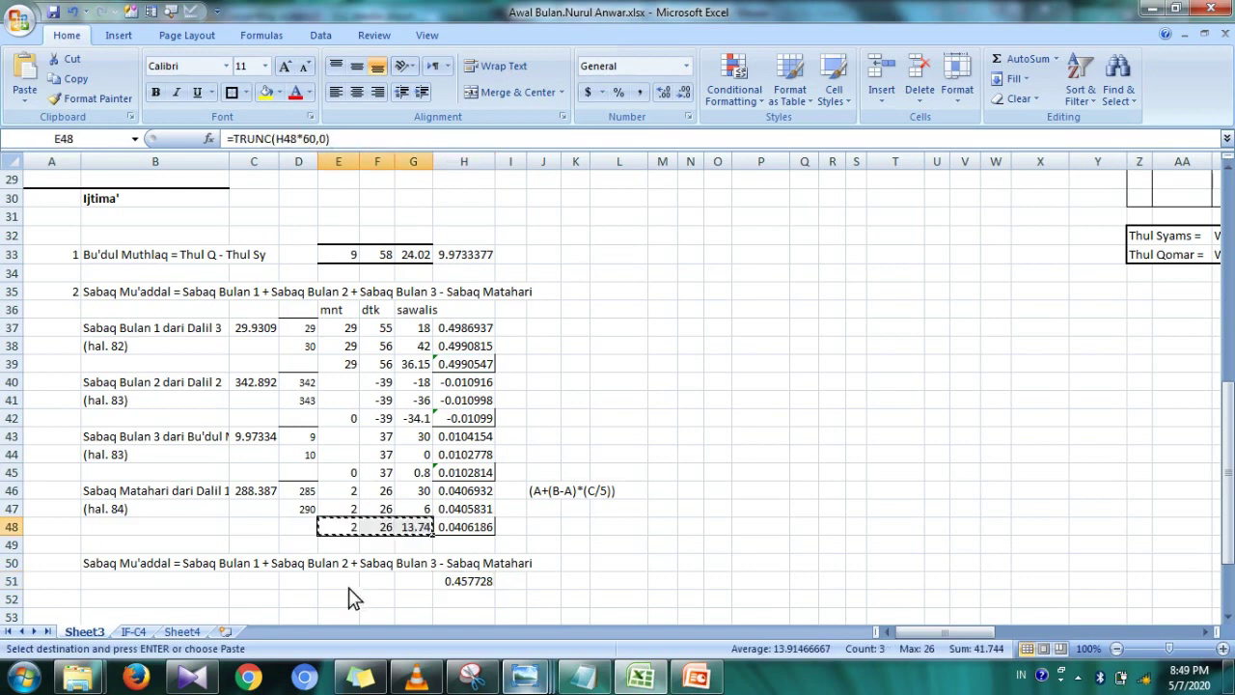
left_click(348, 591)
key("ctrl+v")
left_click(386, 600)
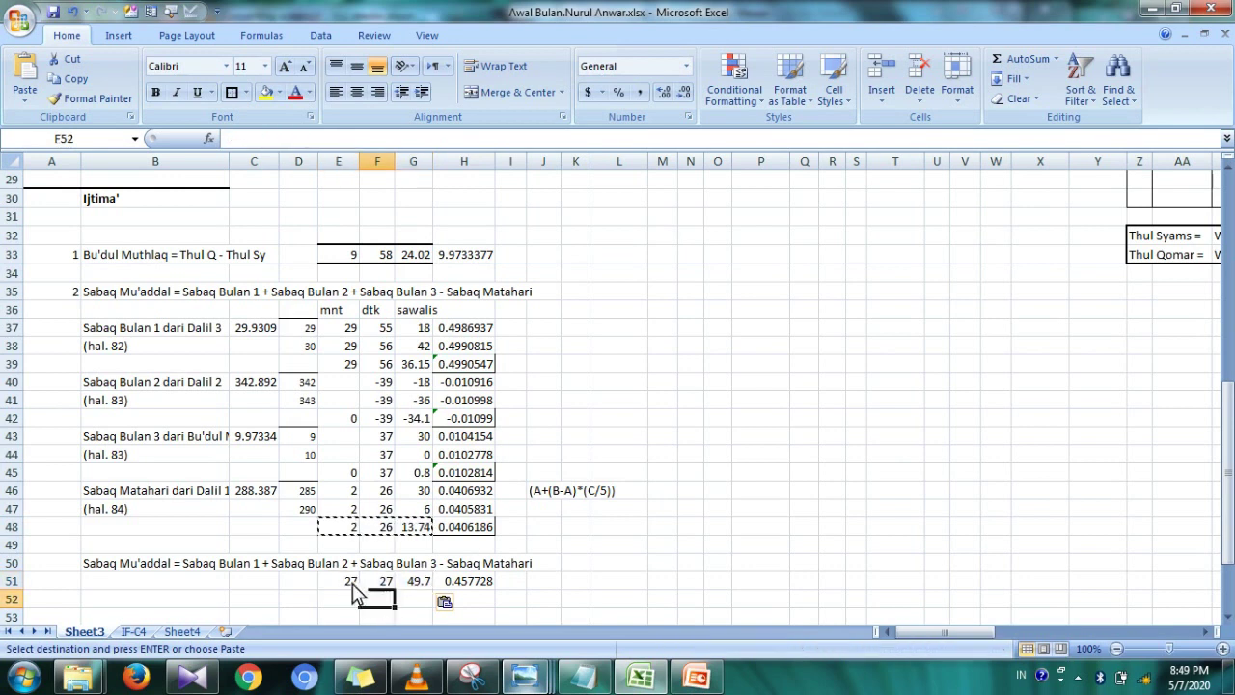
left_click(350, 585)
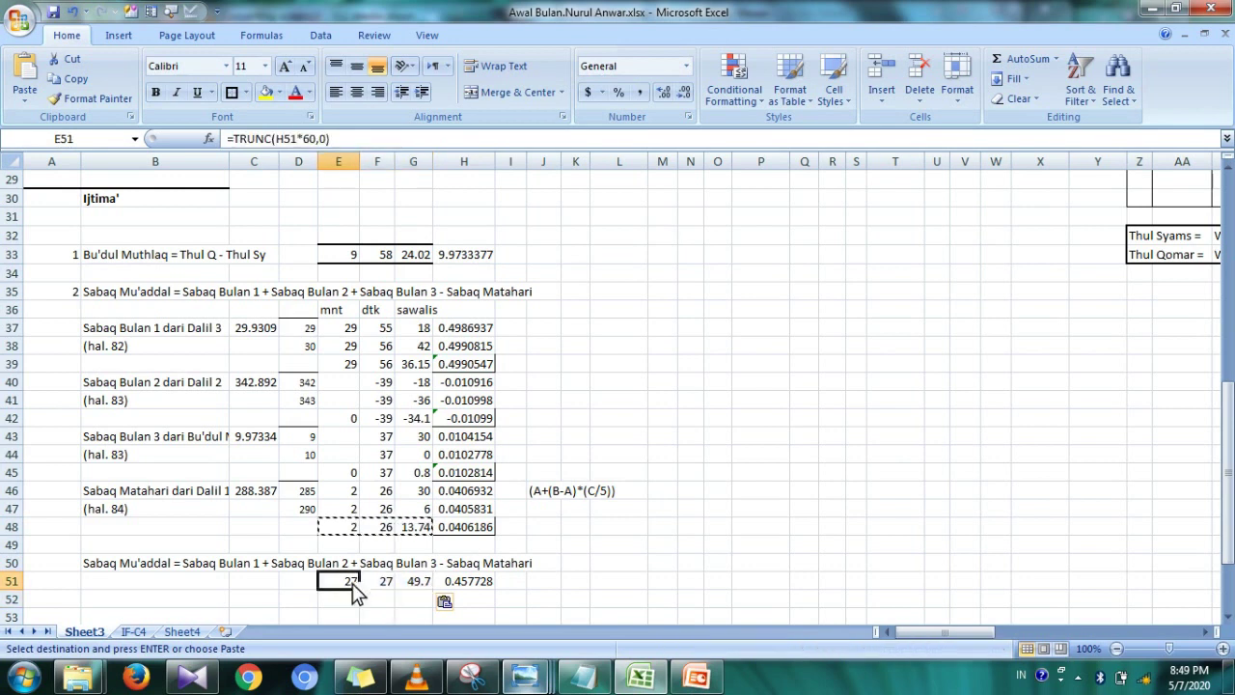
key("Down")
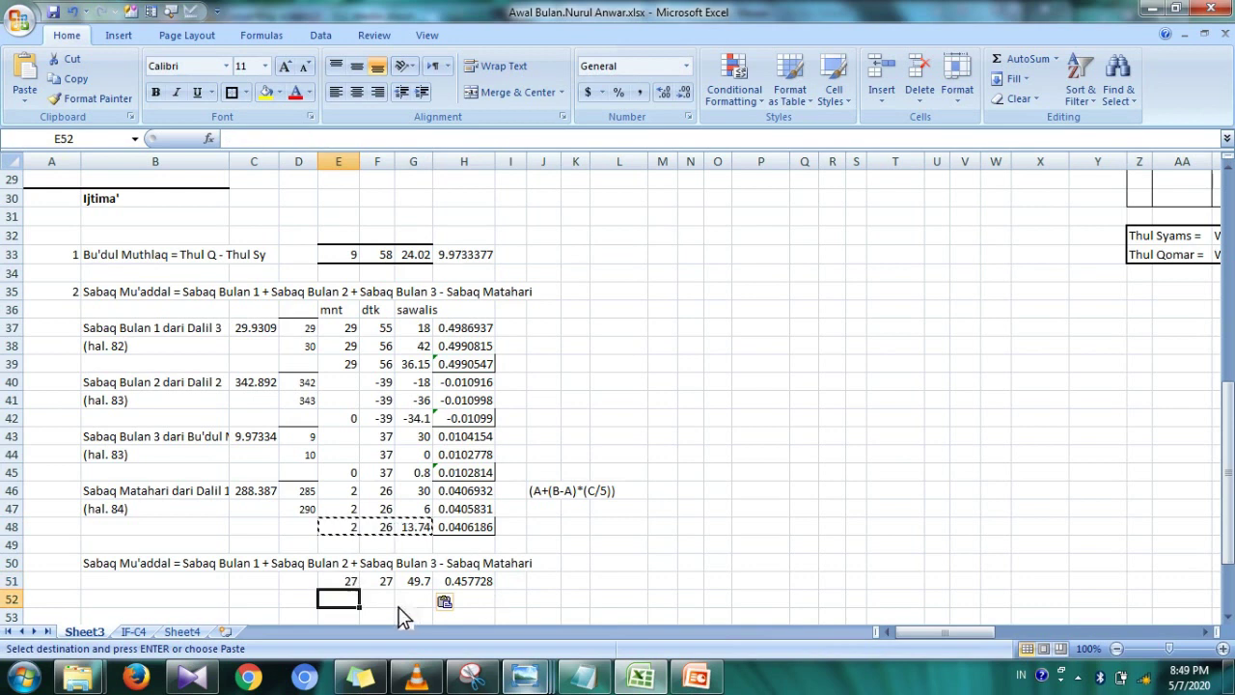
left_click(478, 602)
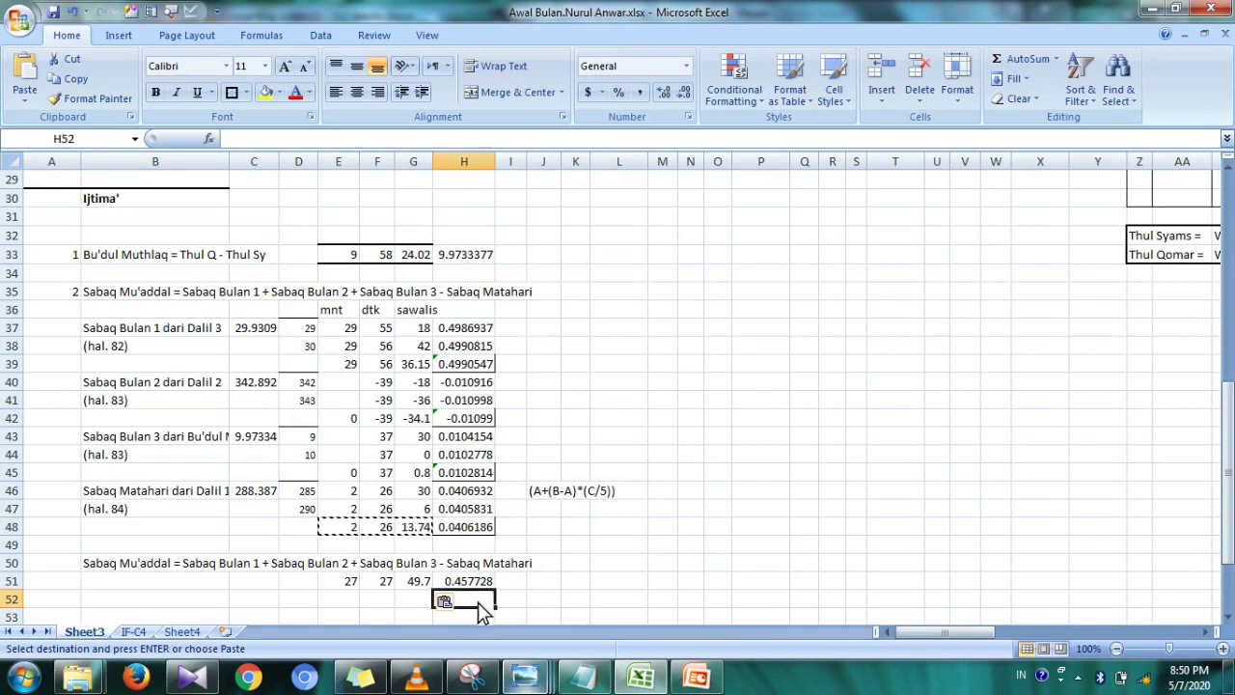
key("Down")
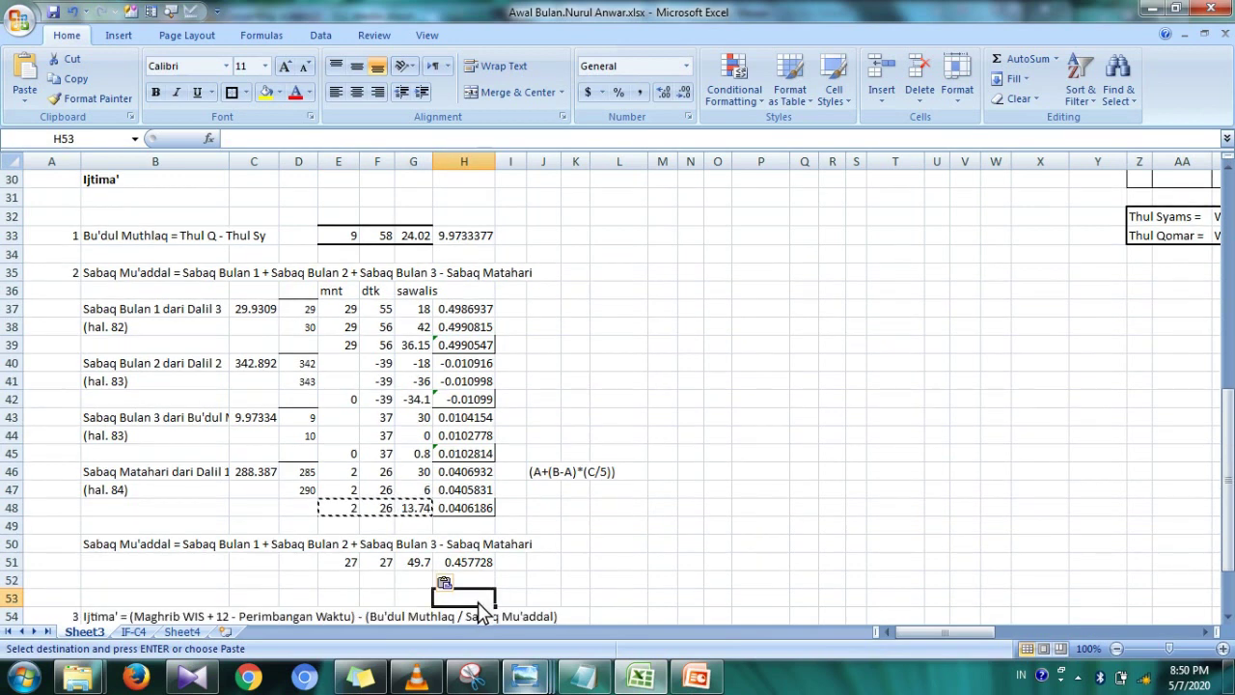
- Scroll to the Ijtima' section, review the Maghrib WIS and Perimbangan Waktu labels, and bring up the reference images
key("Down")
key("Down")
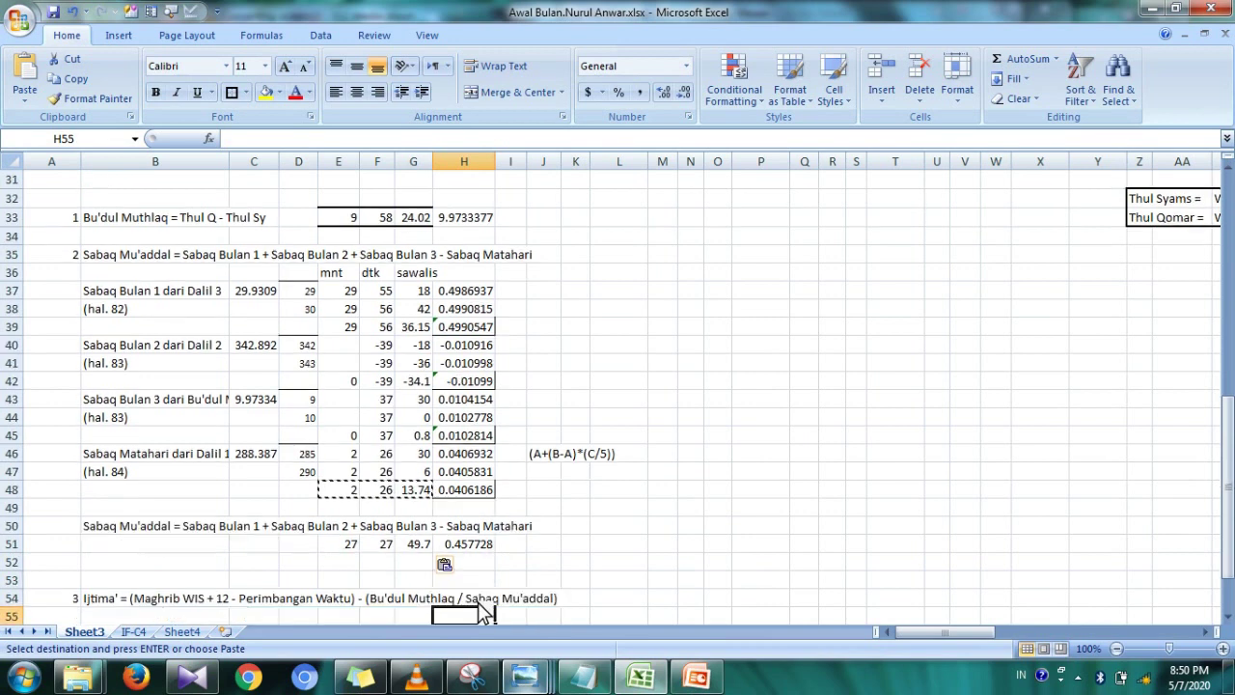
key("Down")
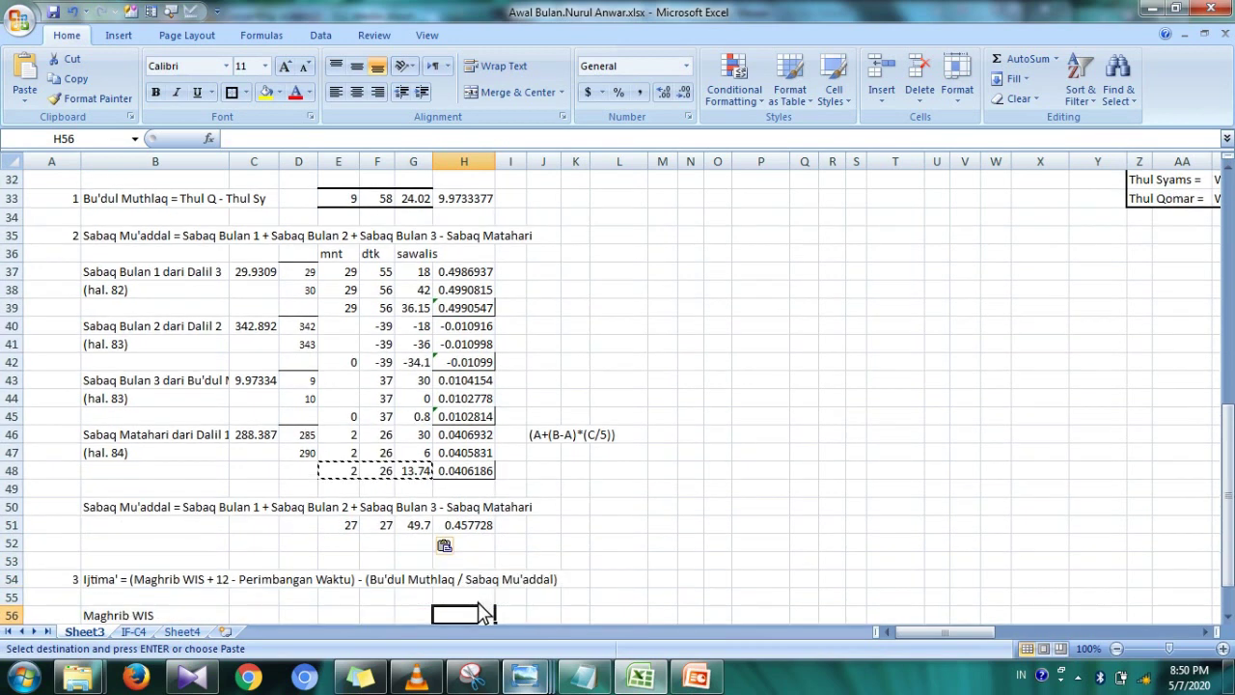
key("Up")
key("Up")
key("Up")
key("Up")
key("Up")
key("Up")
key("Up")
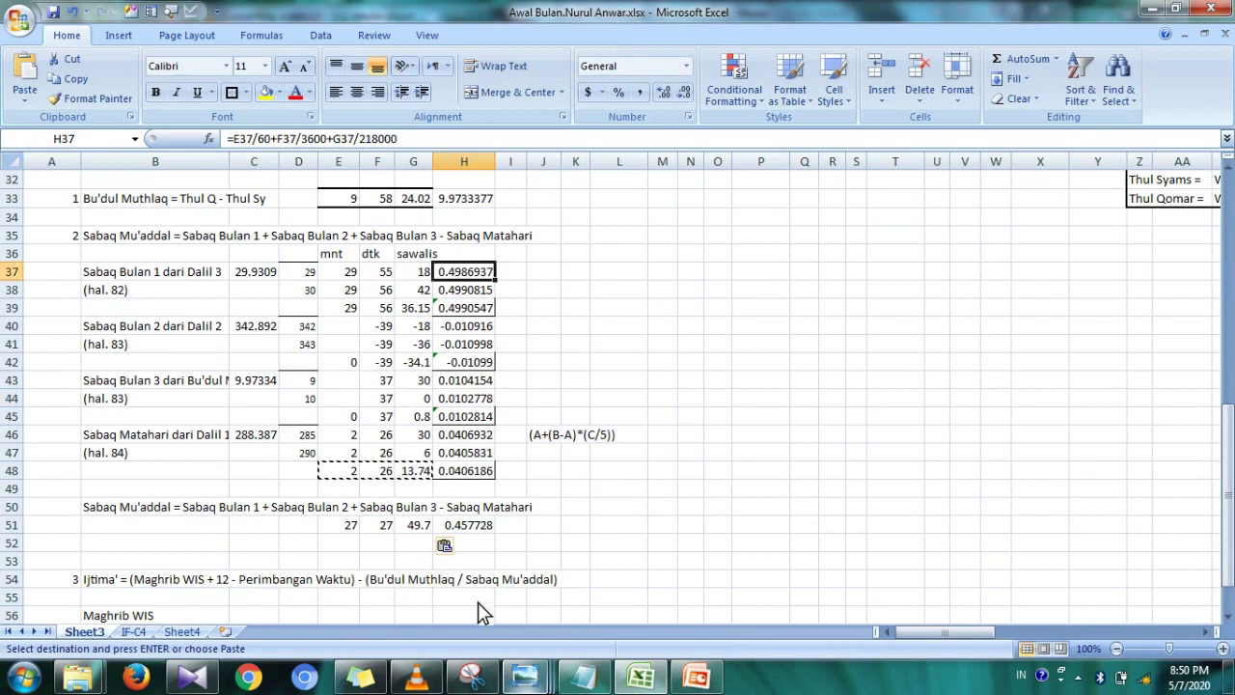
key("Up")
key("Up")
key("Up")
key("Up")
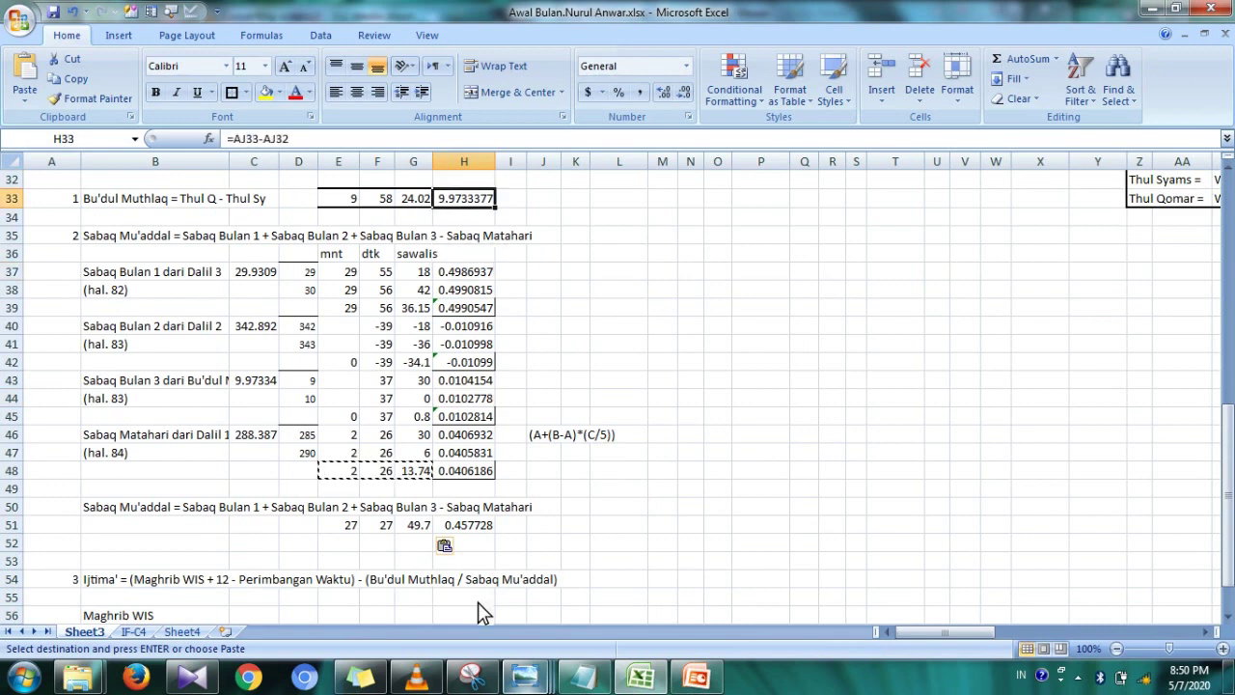
key("Down")
key("Down")
key("Down")
key("Down")
key("Down")
key("Down")
key("Down")
key("Down")
key("Down")
key("Down")
key("Down")
key("Down")
key("Down")
key("Down")
key("Down")
key("Down")
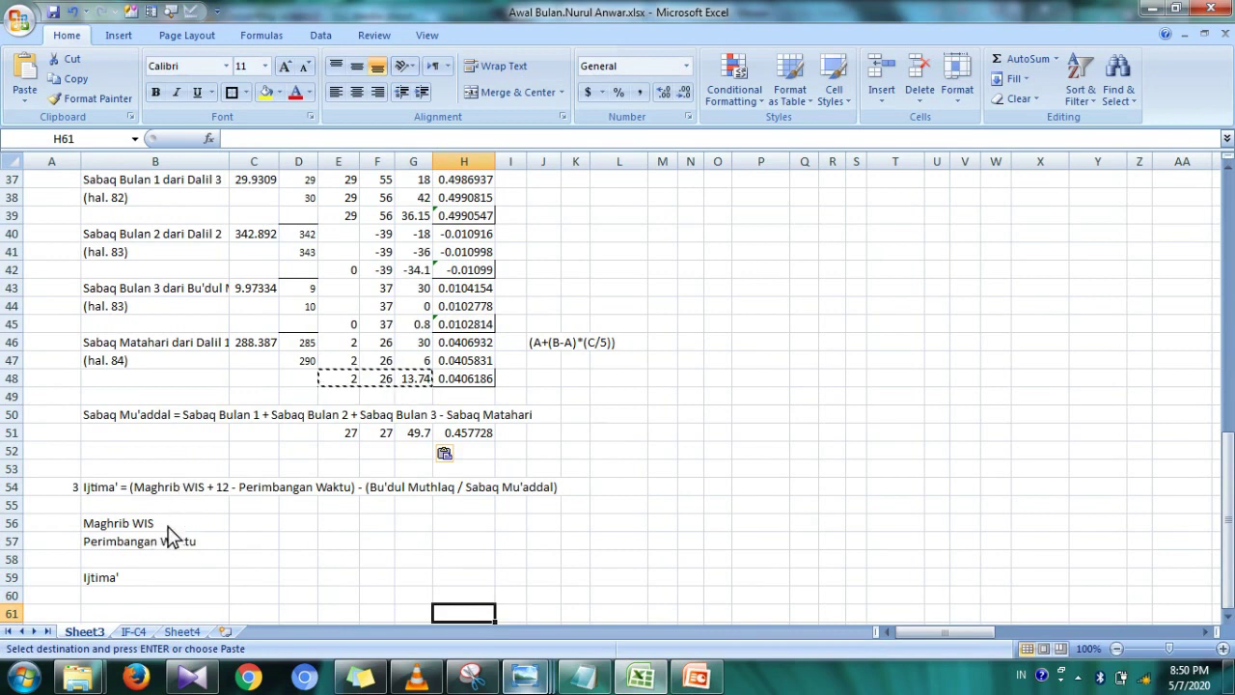
left_click(193, 526)
left_click(196, 545)
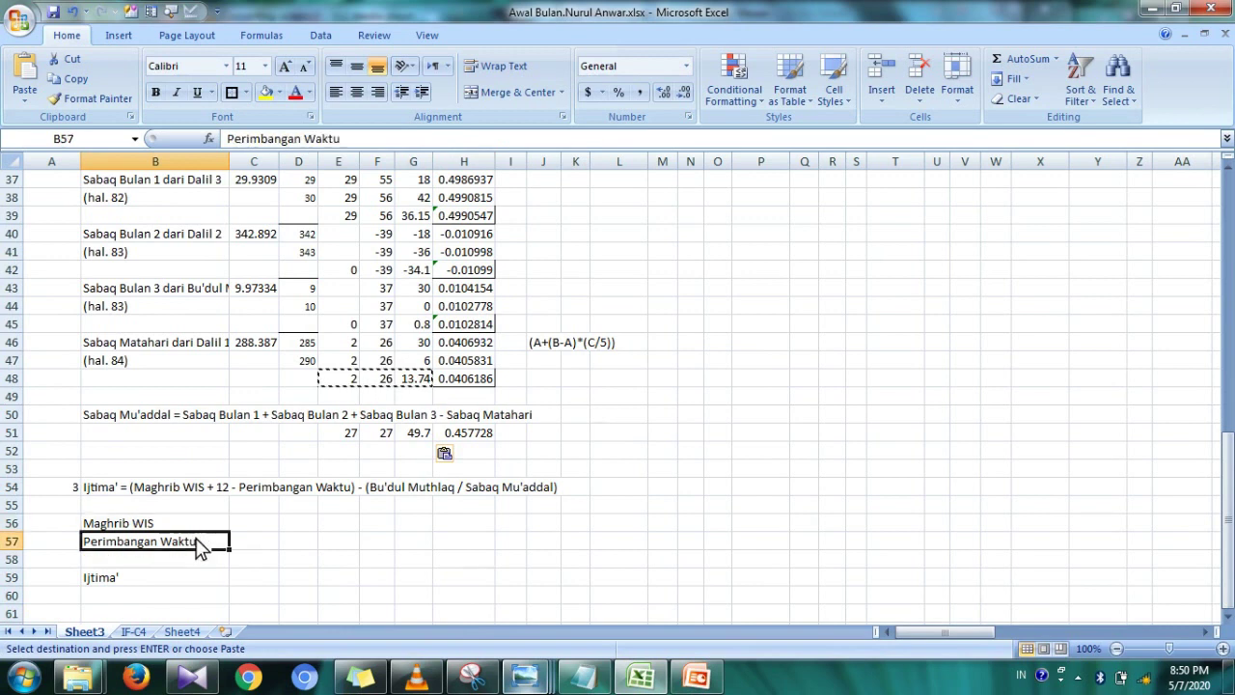
left_click(198, 527)
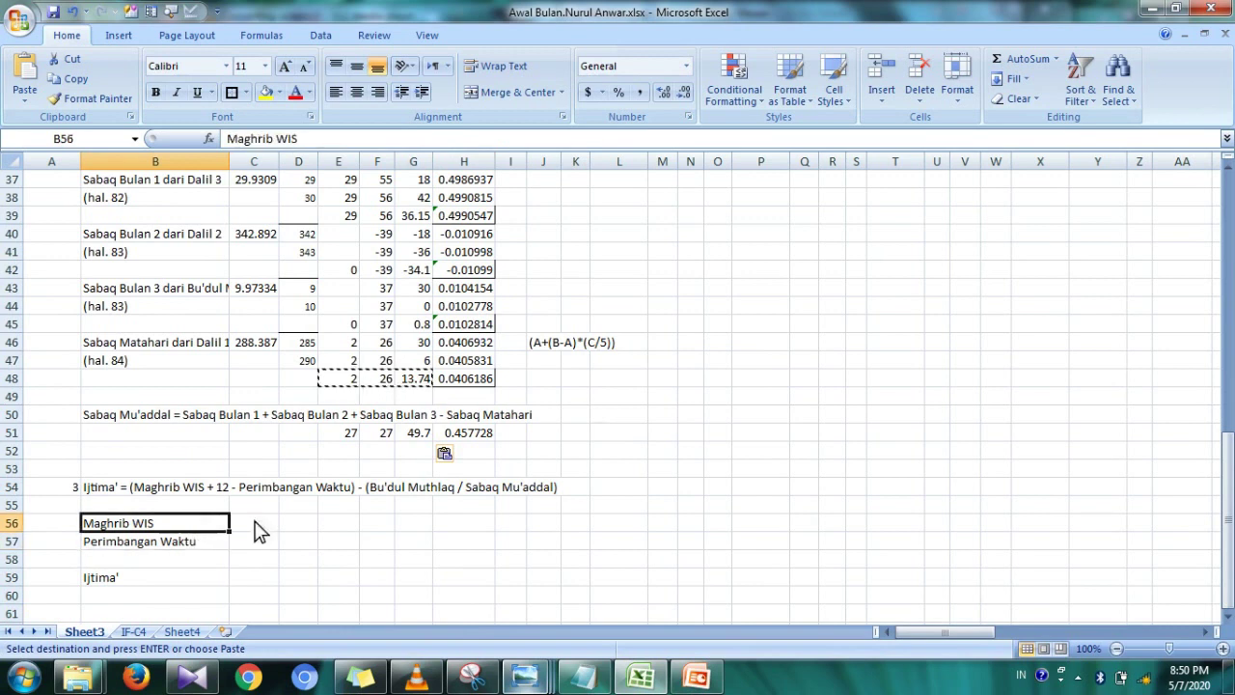
left_click_drag(1229, 442, 1229, 193)
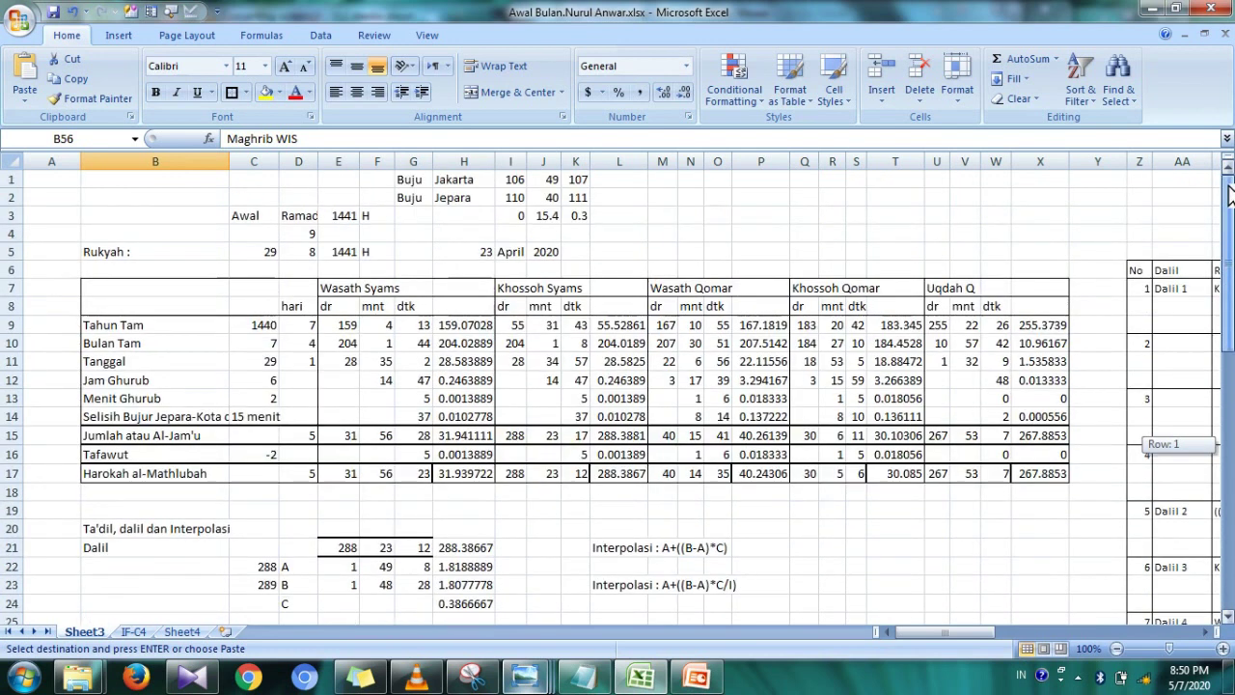
left_click_drag(1229, 193, 1230, 442)
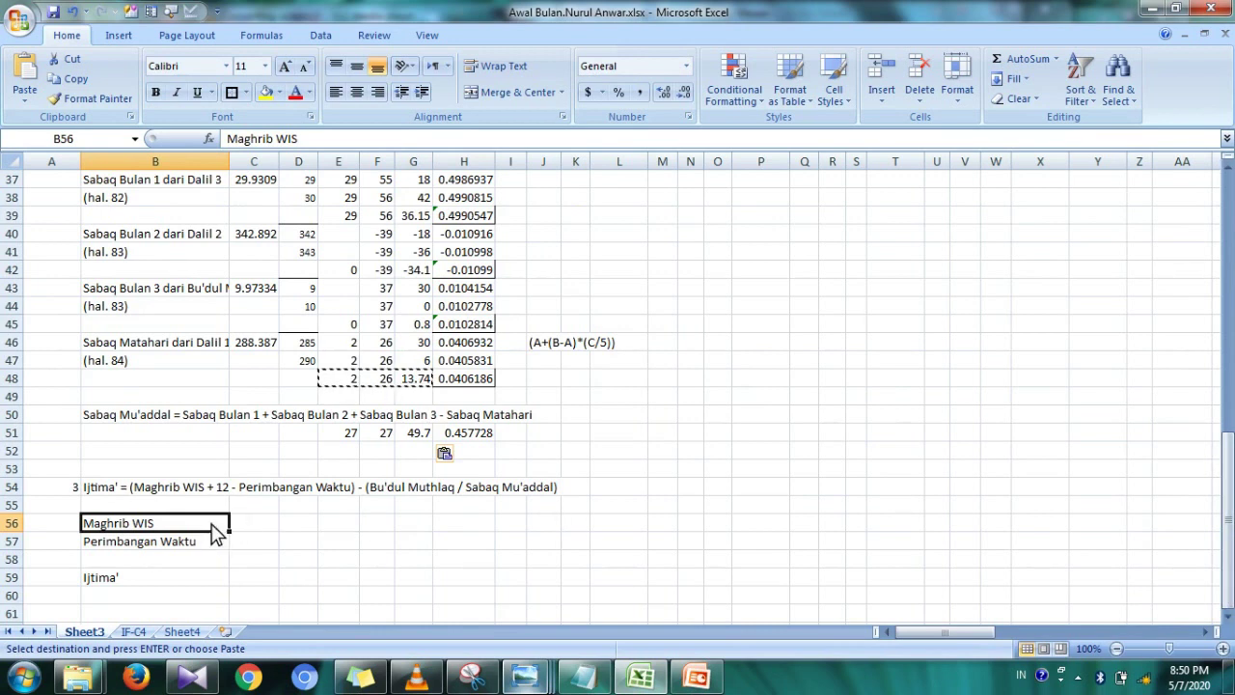
left_click(542, 677)
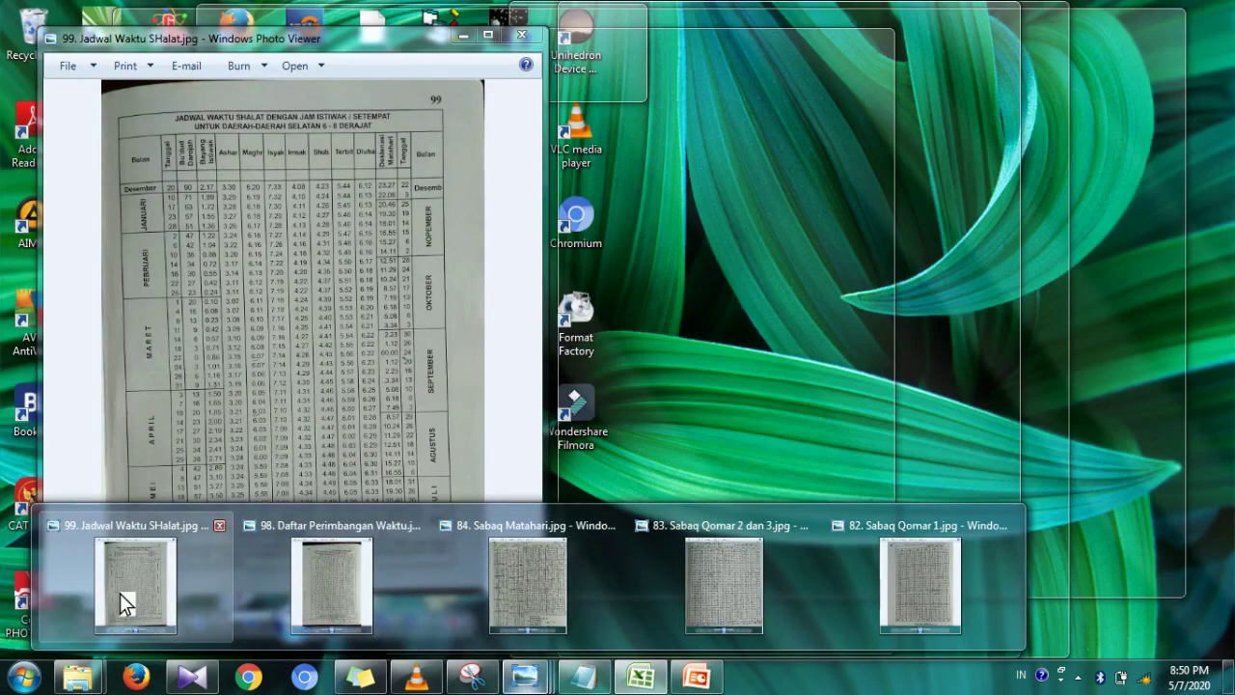
left_click(120, 593)
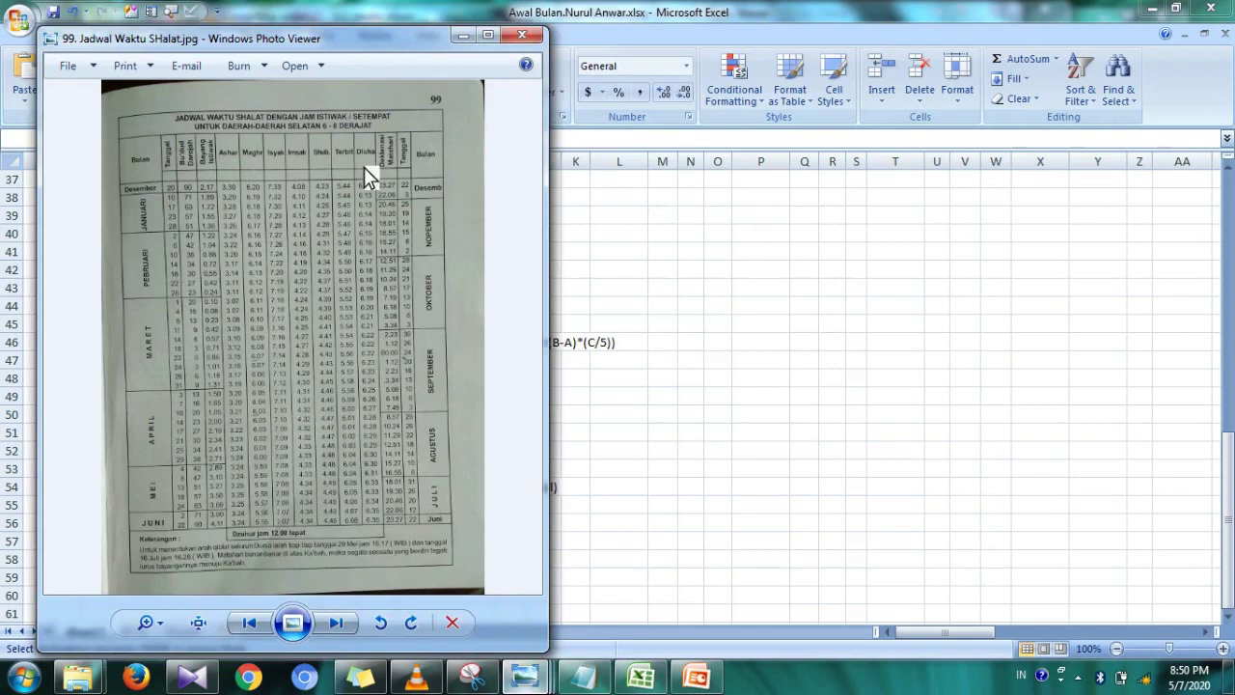
left_click_drag(378, 40, 679, 62)
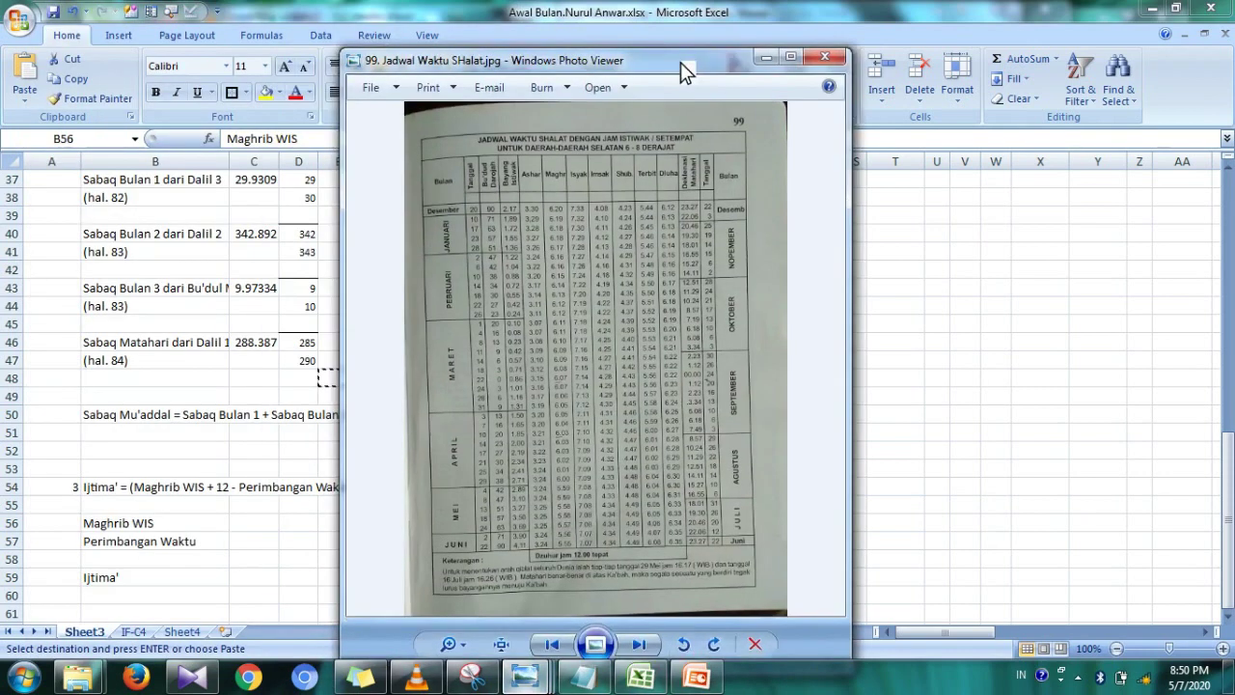
left_click(164, 527)
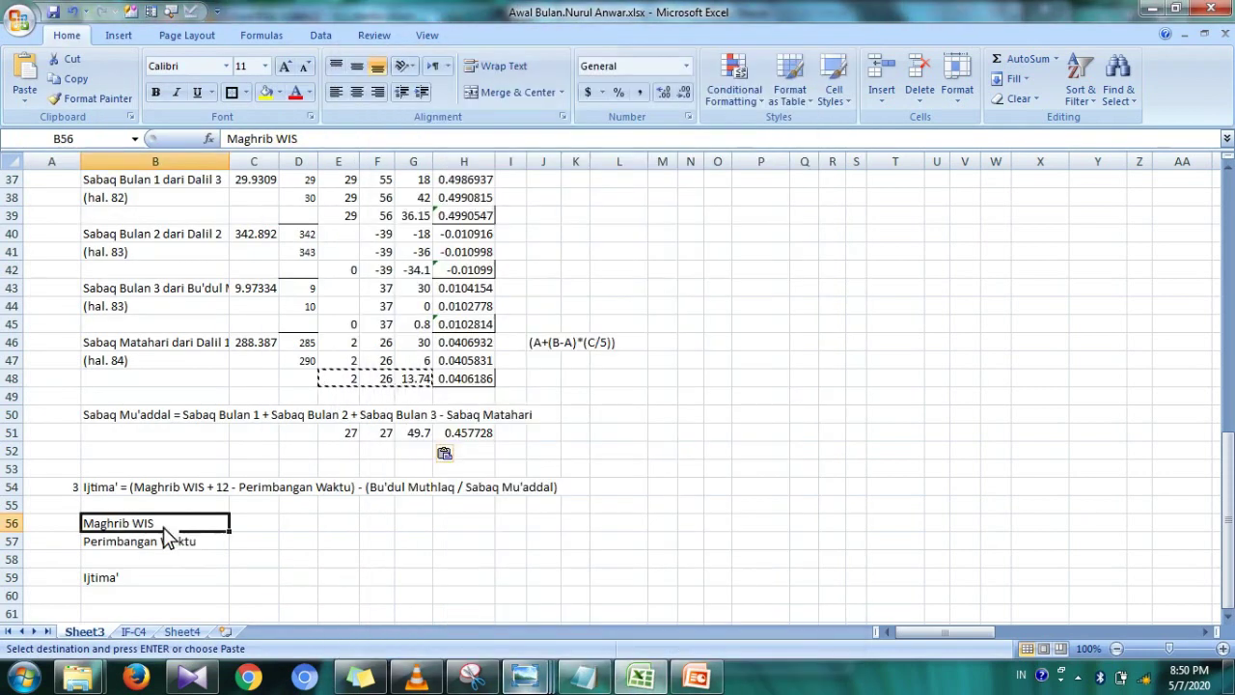
- Try replacing Maghrib with Ghurub in the B54 note, undoing both attempts
double_click(158, 490)
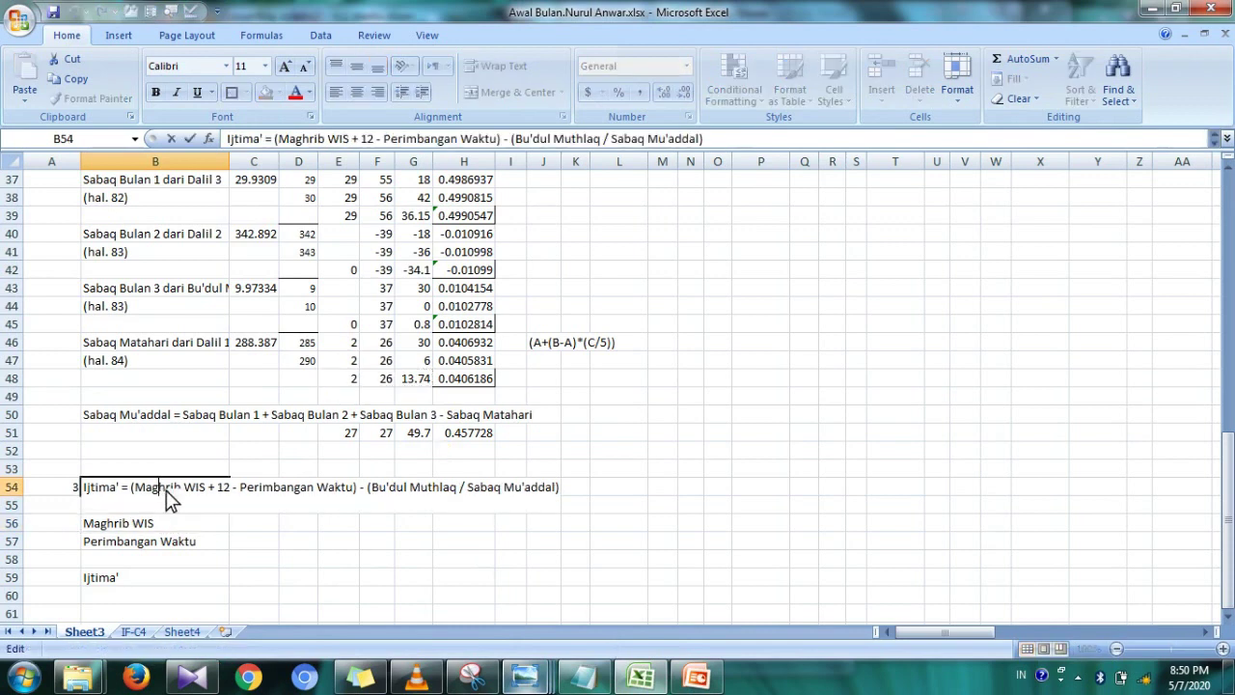
key("BackSpace")
key("BackSpace")
key("BackSpace")
key("BackSpace")
key("BackSpace")
key("BackSpace")
type("Ghurub")
key("Return")
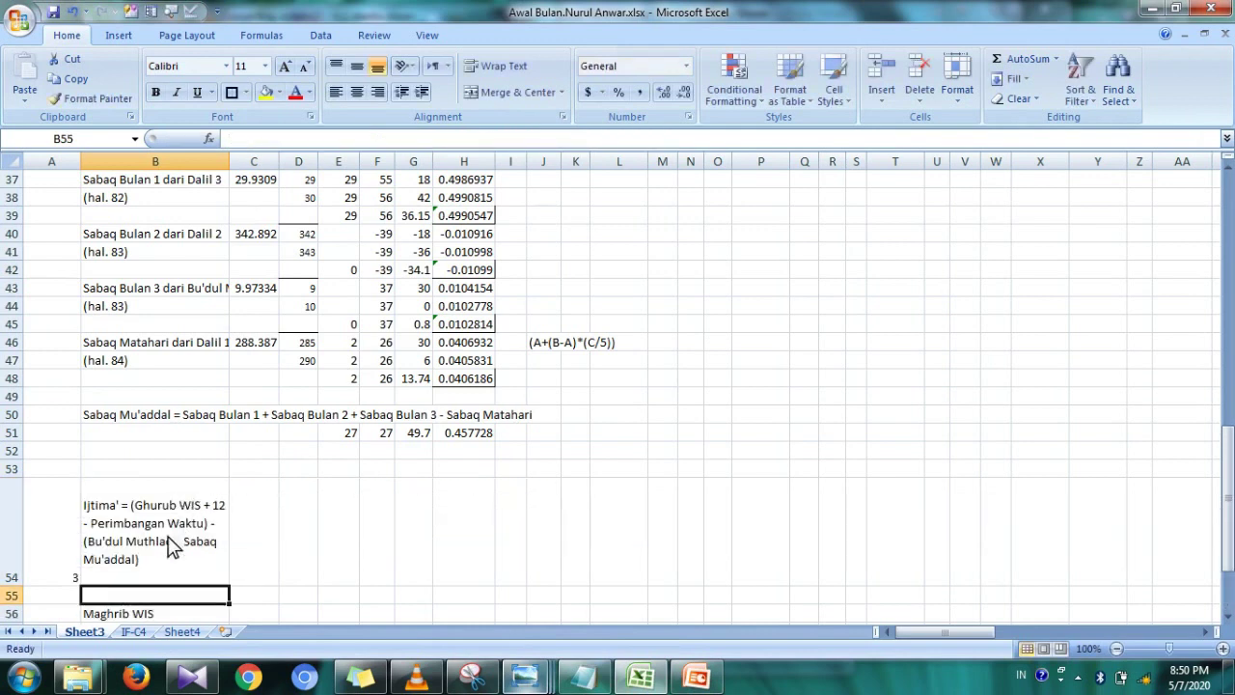
left_click(71, 13)
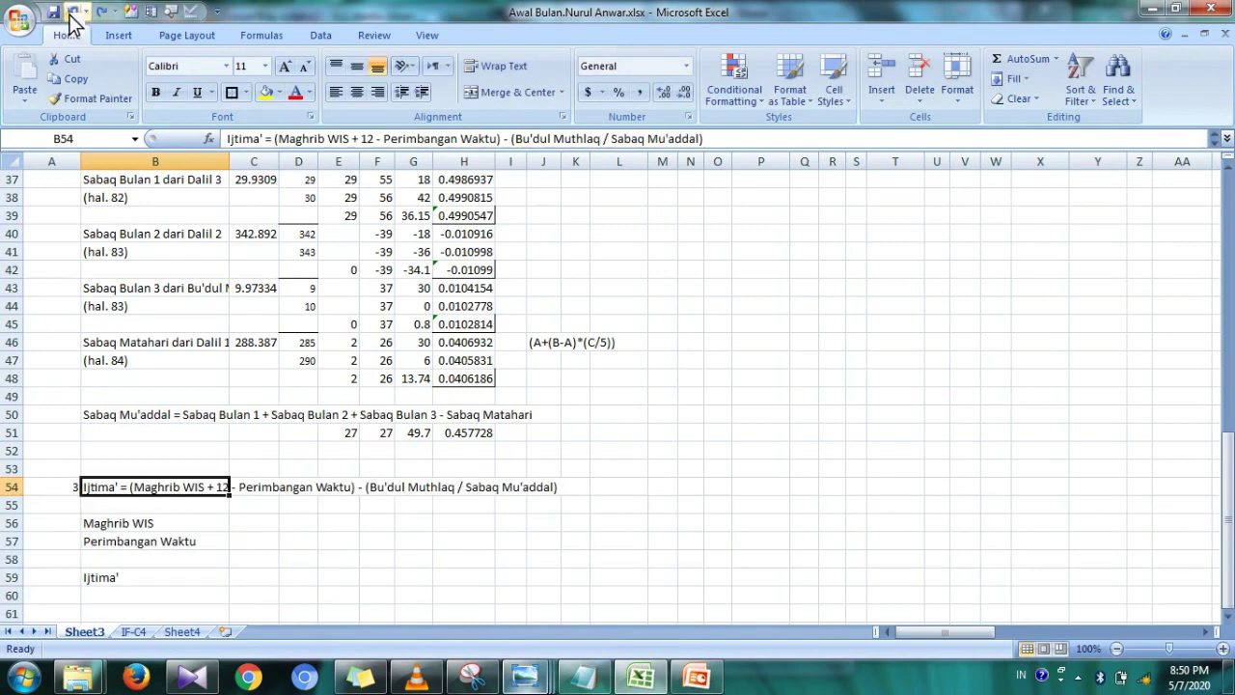
double_click(175, 489)
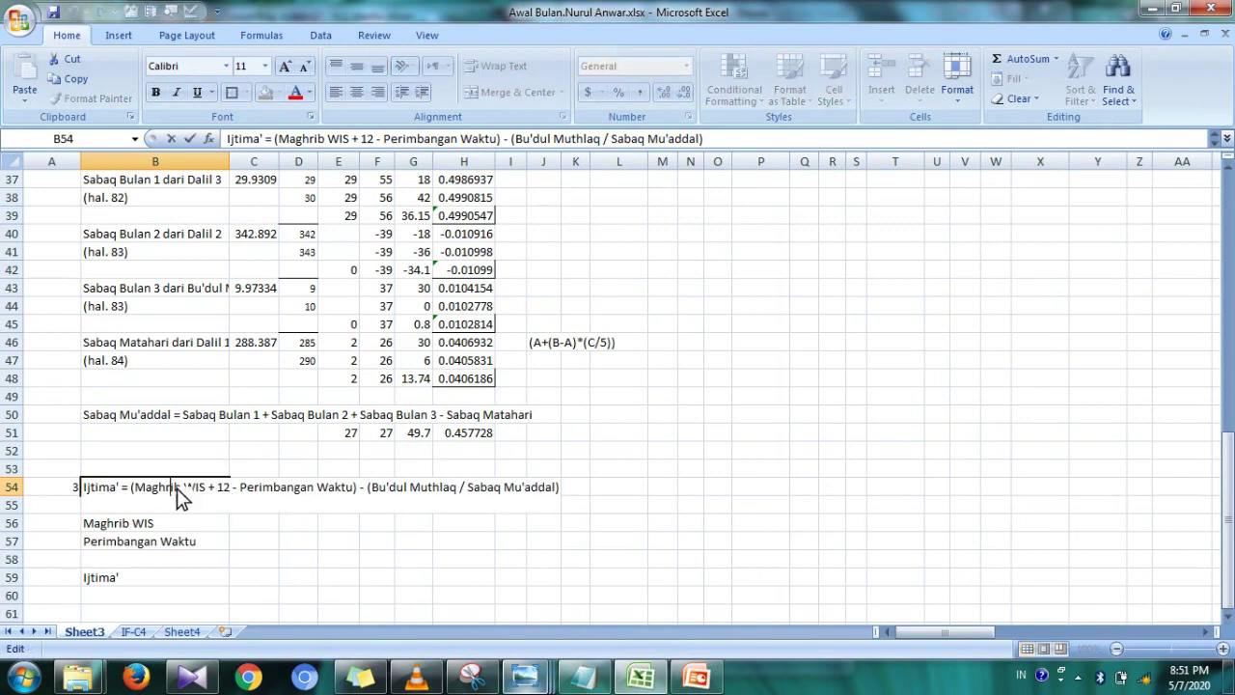
key("shift+Left")
key("shift+Left")
key("shift+Left")
key("shift+Left")
key("shift+Left")
key("shift+Left")
type("Ghurub")
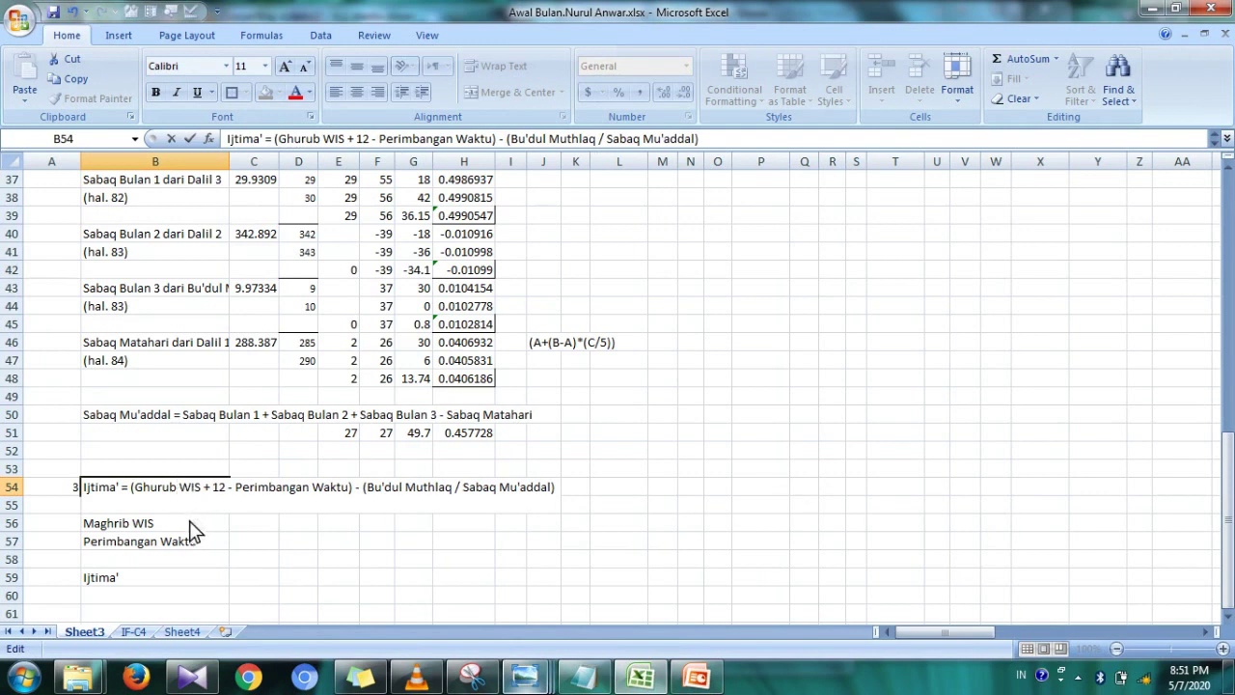
left_click(193, 529)
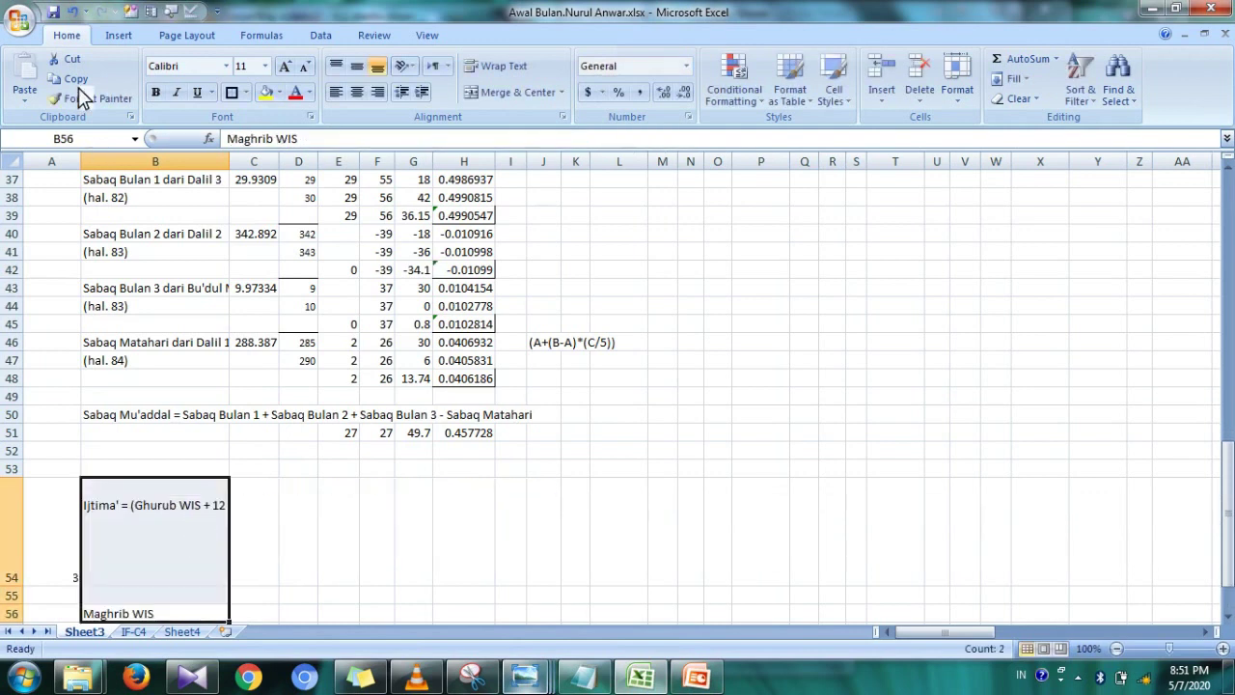
left_click(71, 13)
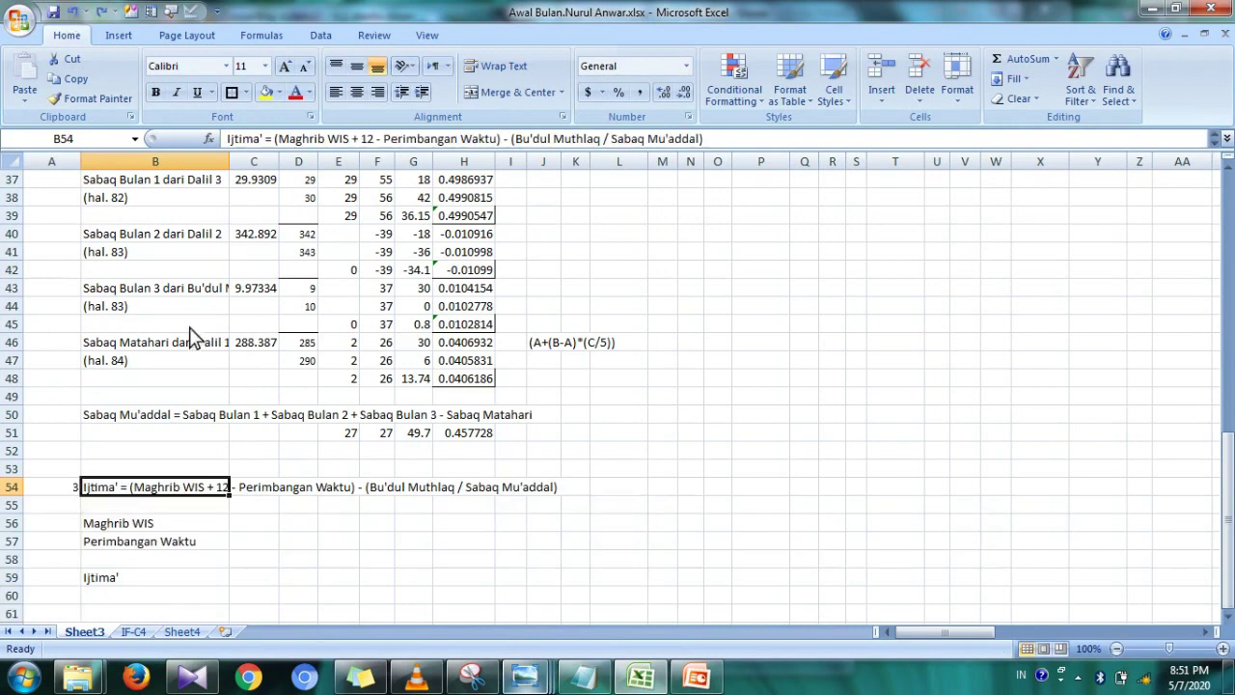
- Rename the B56 label from Maghrib WIS to Ghurub WIS
double_click(131, 525)
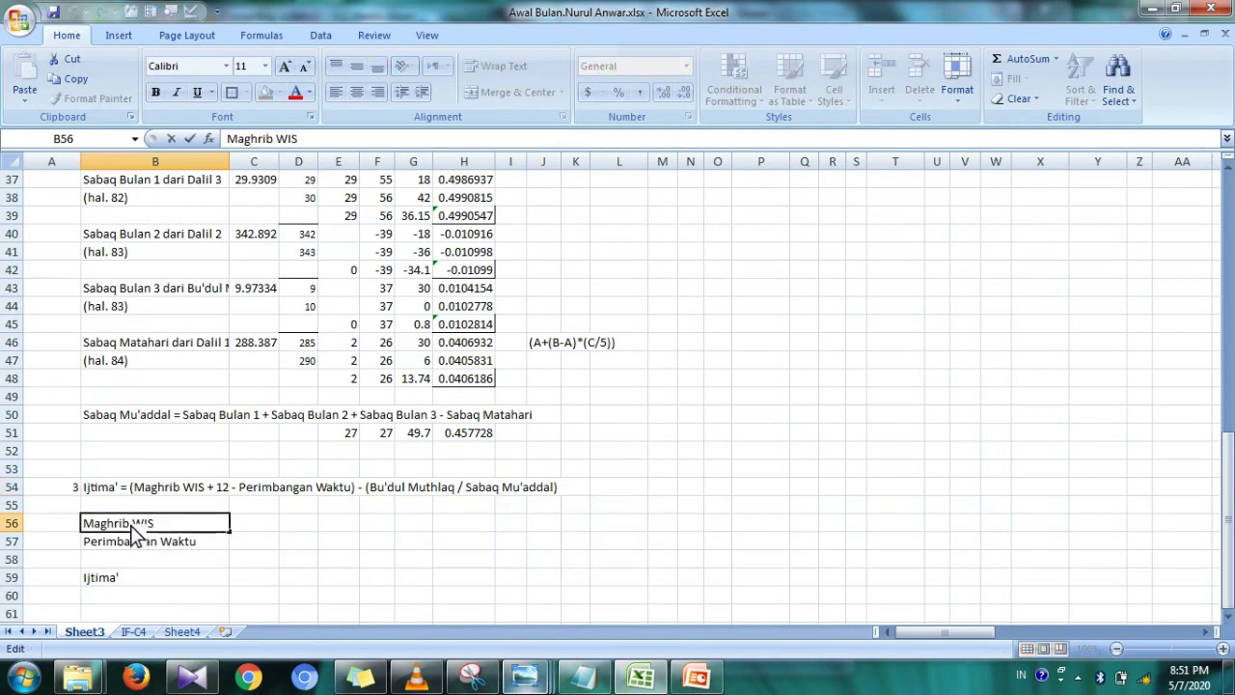
left_click_drag(131, 525, 85, 529)
type("G")
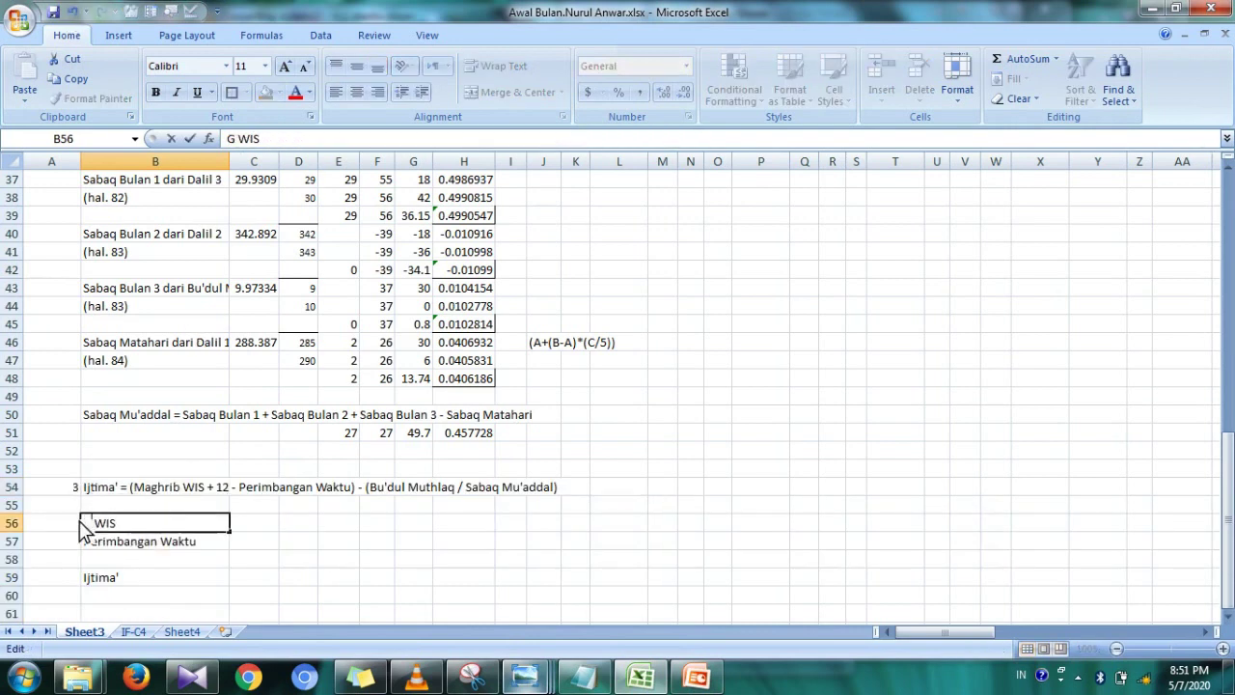
type("hurub")
double_click(127, 529)
key("ctrl+c")
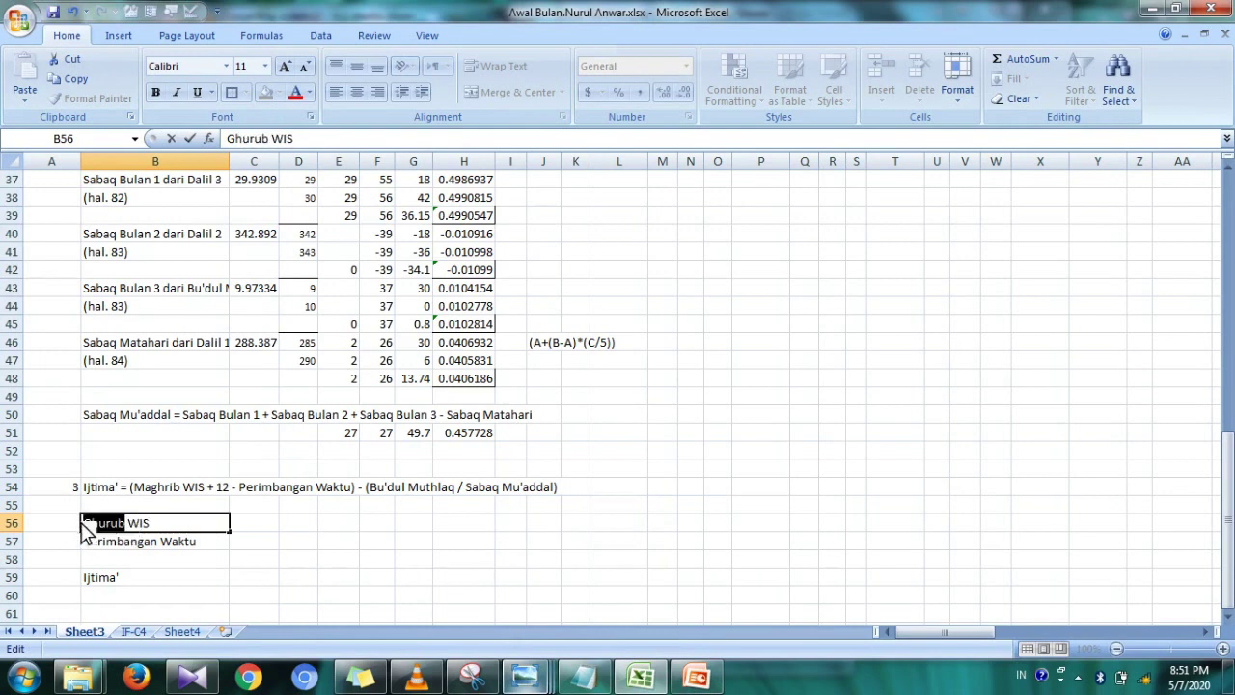
- Paste Ghurub over Maghrib in the B54 note and turn off its text wrapping
double_click(142, 489)
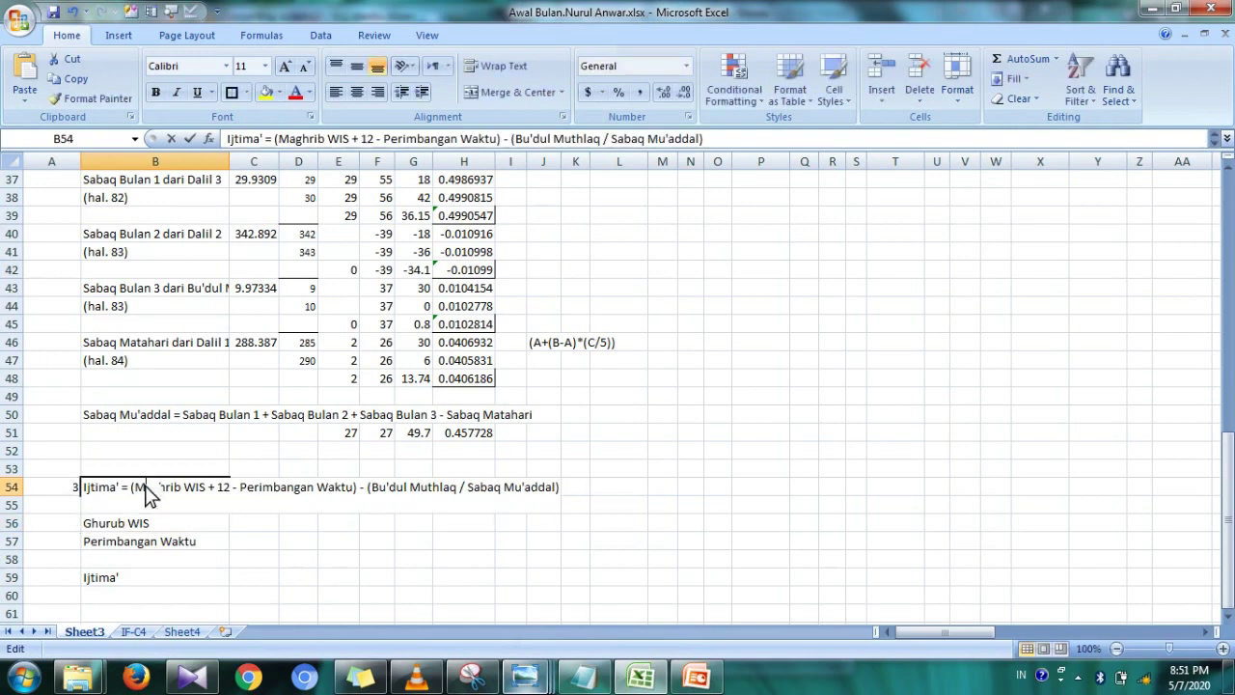
left_click_drag(180, 487, 135, 493)
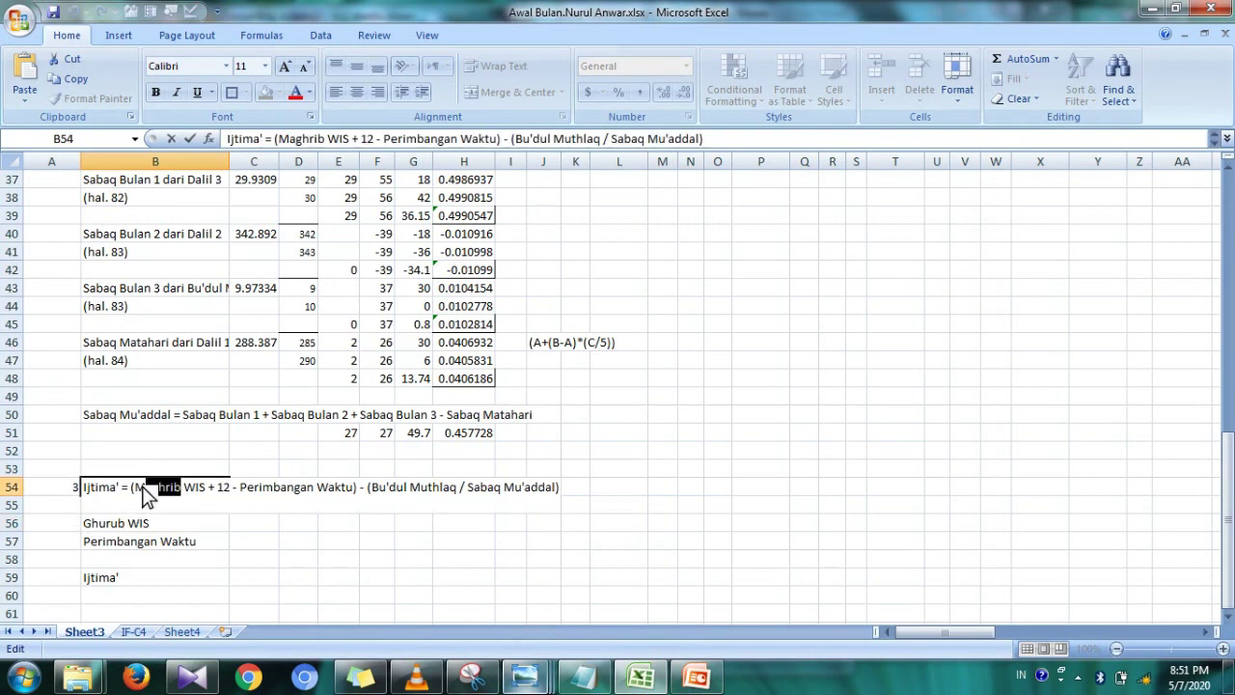
key("ctrl+v")
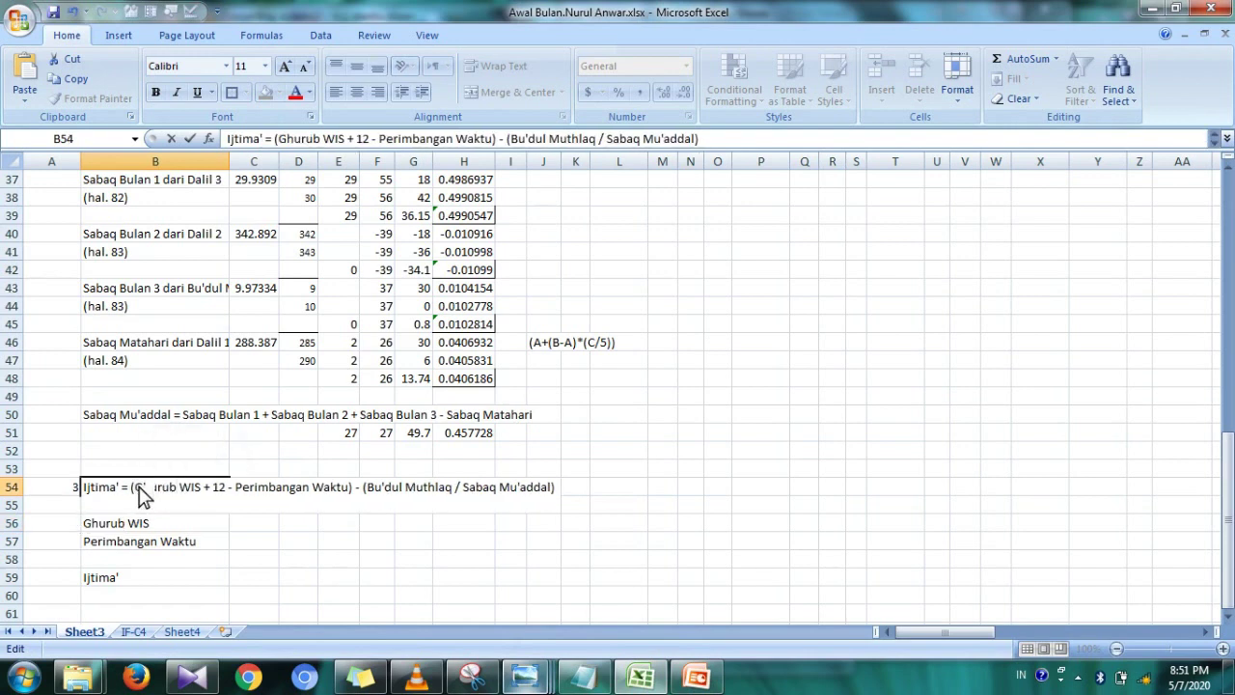
key("alt+Return")
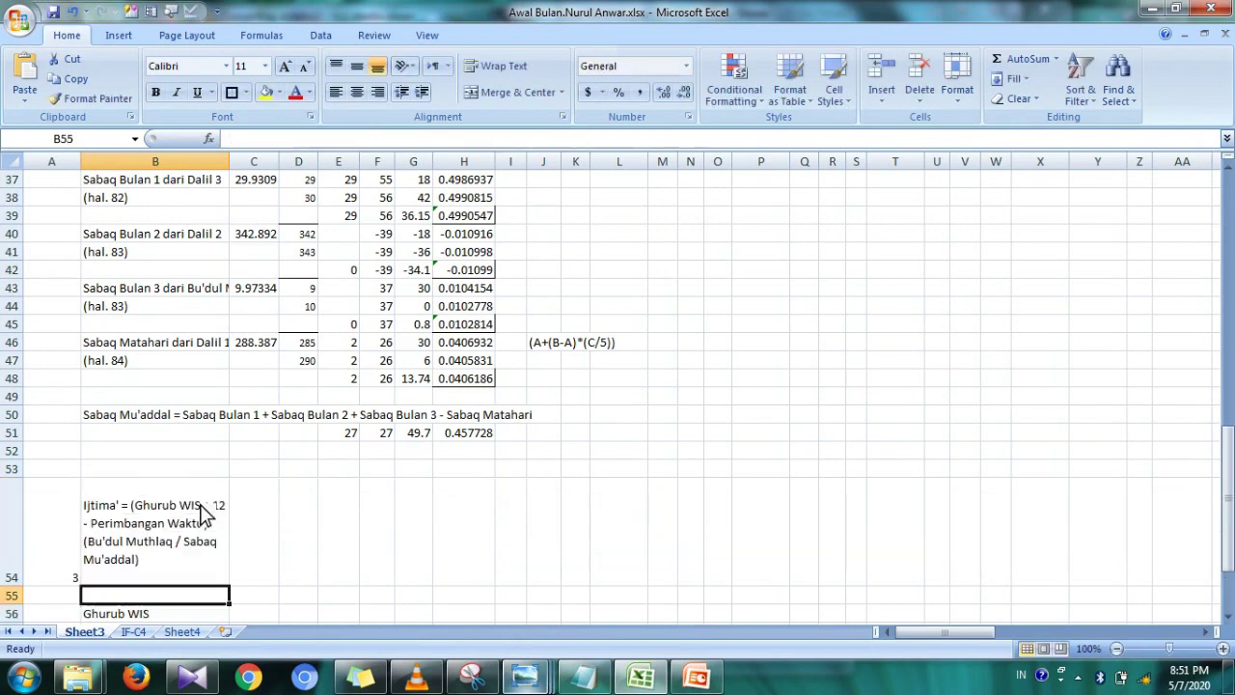
key("ctrl+Return")
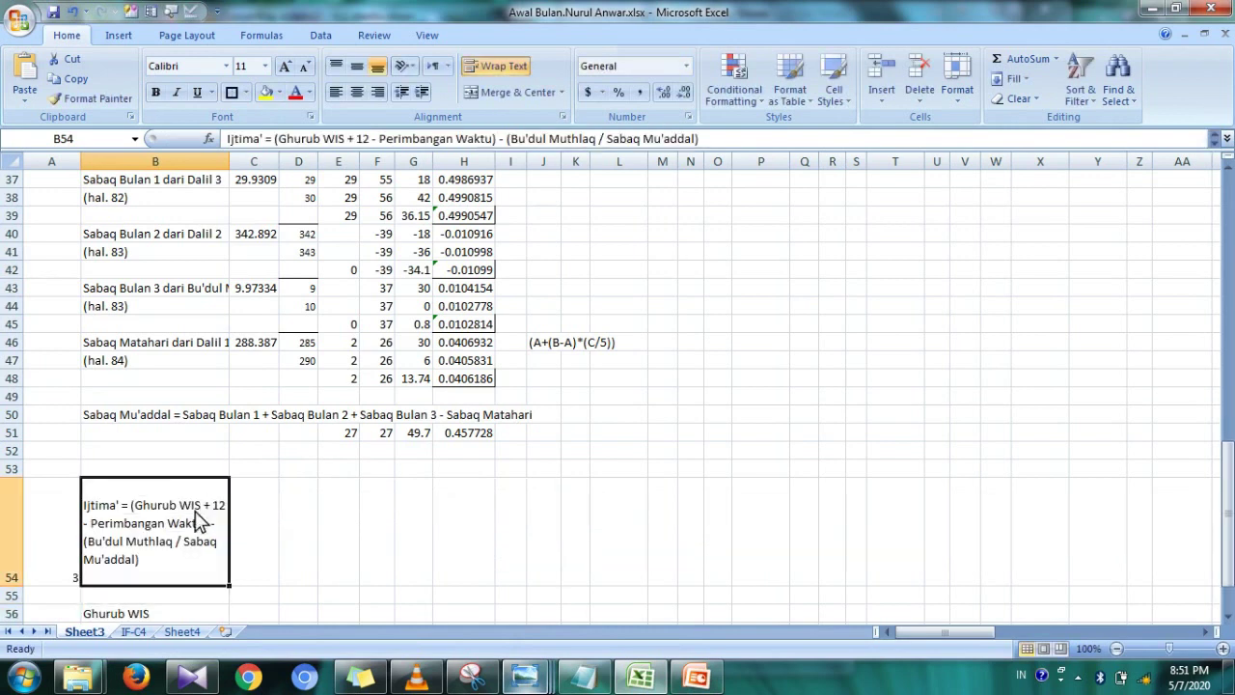
left_click(512, 67)
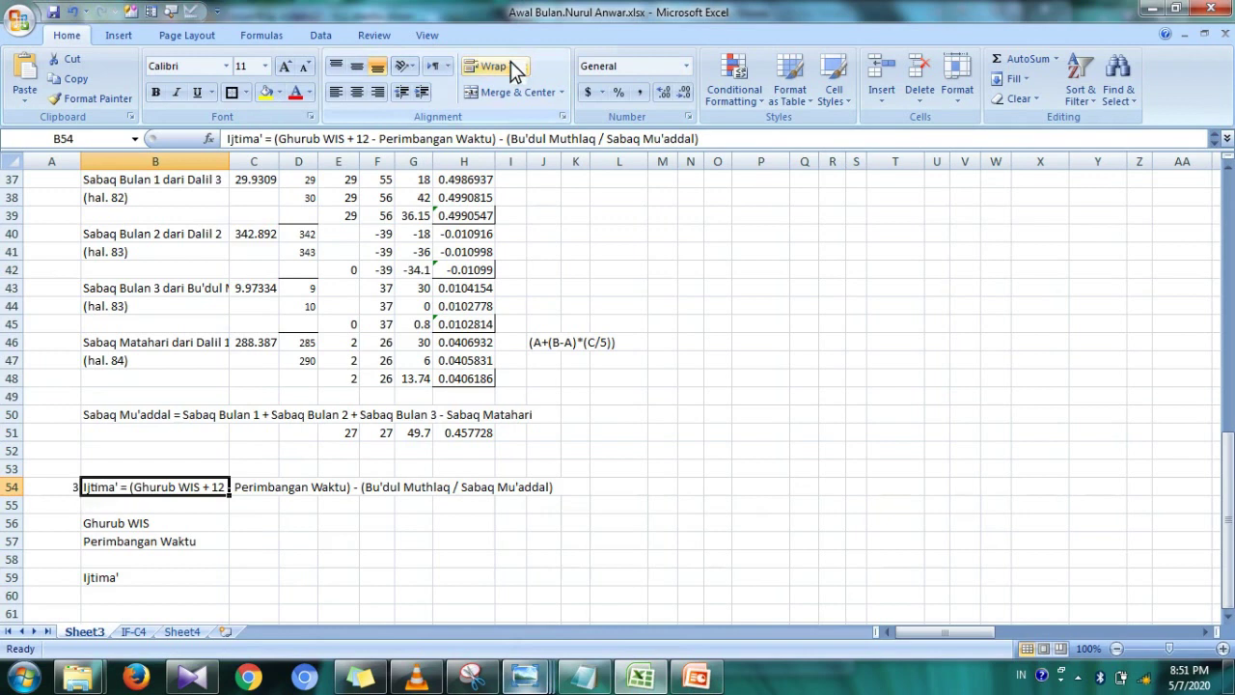
left_click(247, 526)
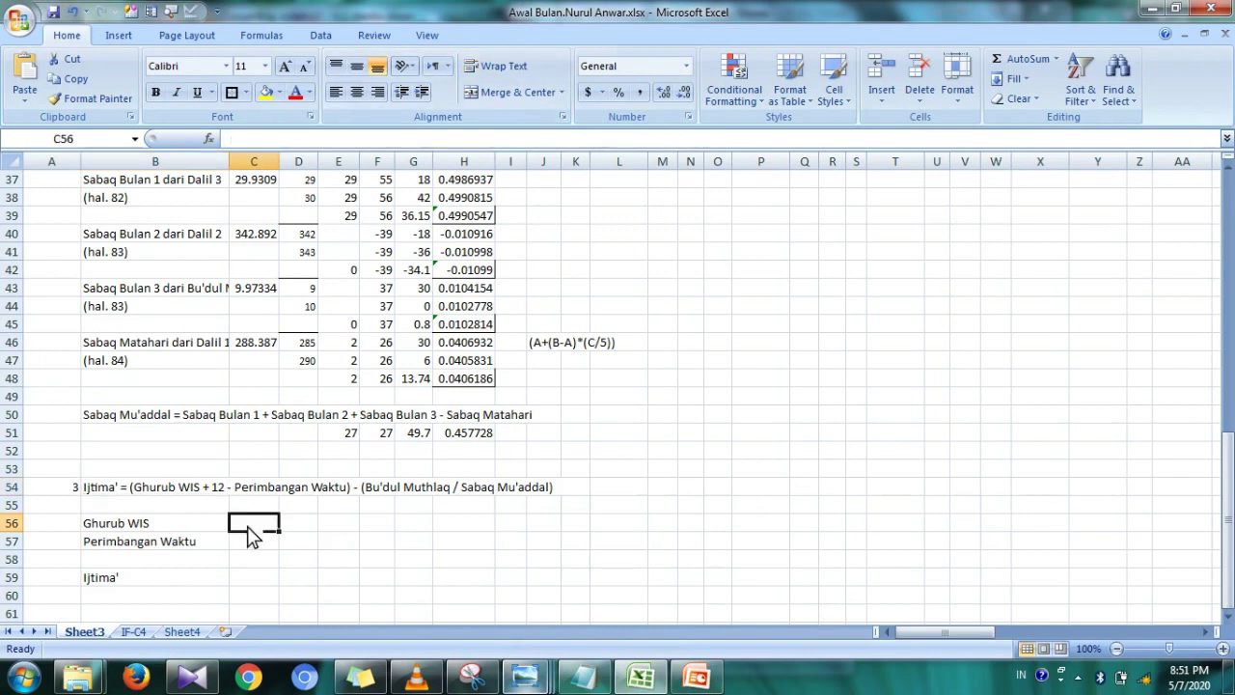
key("Right")
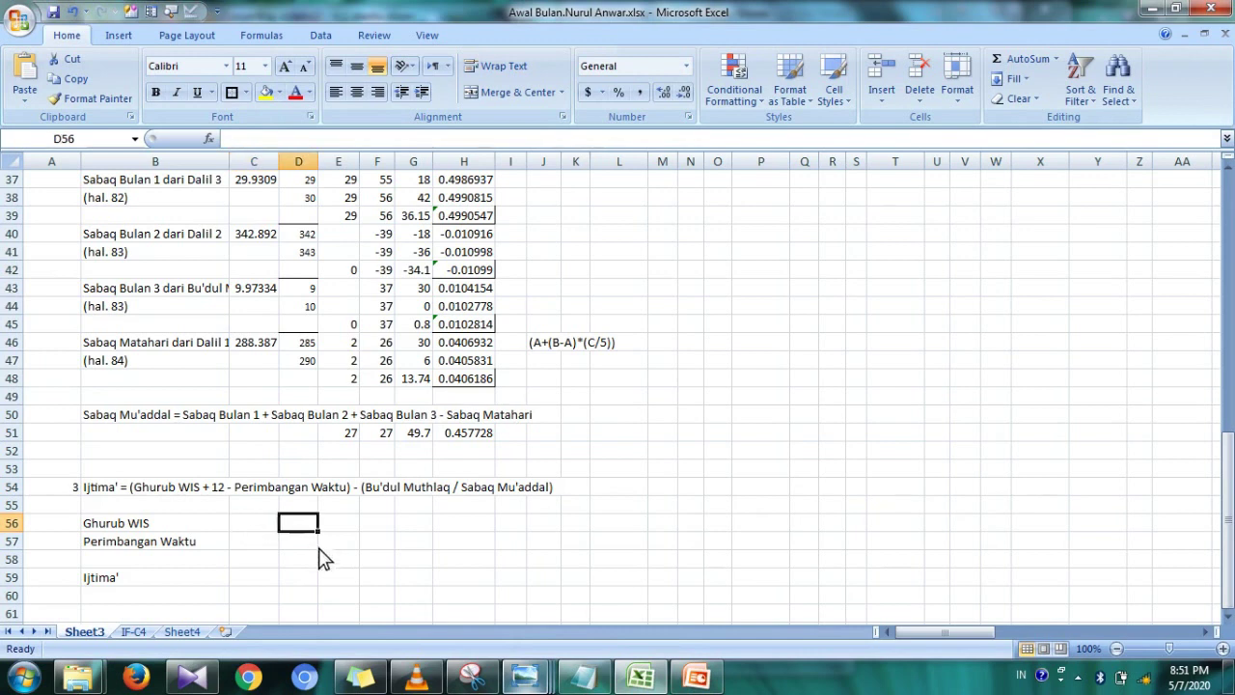
mouse_move(524, 676)
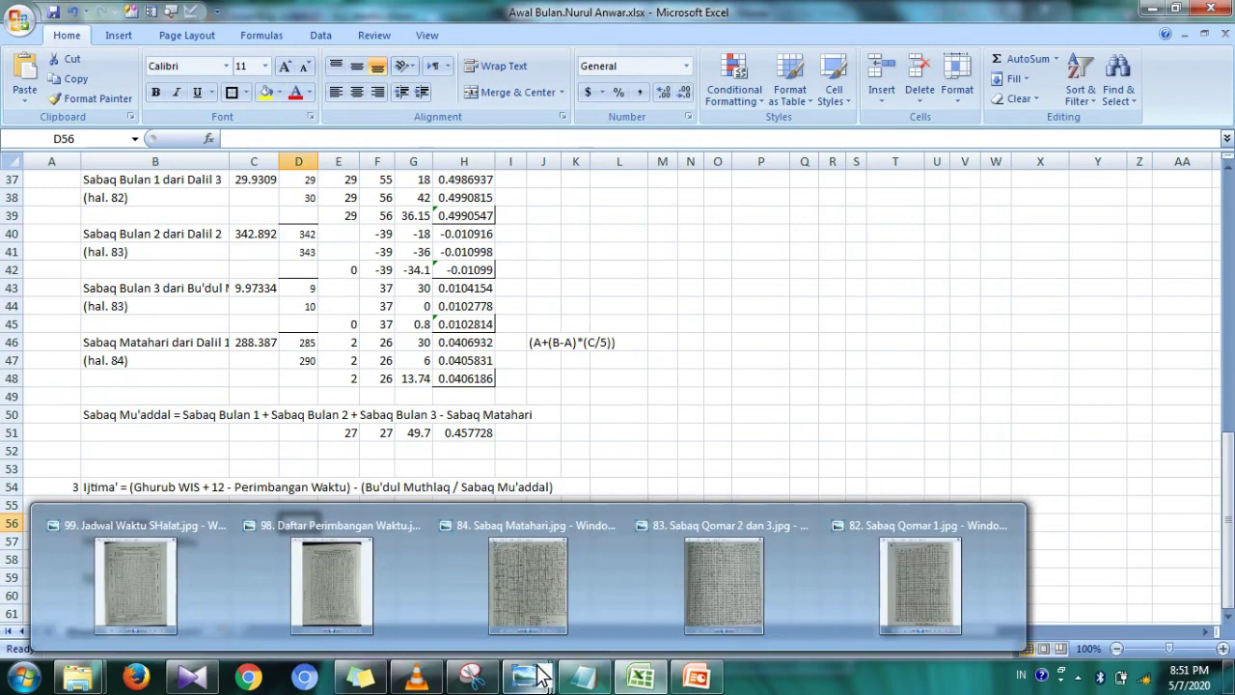
mouse_move(331, 586)
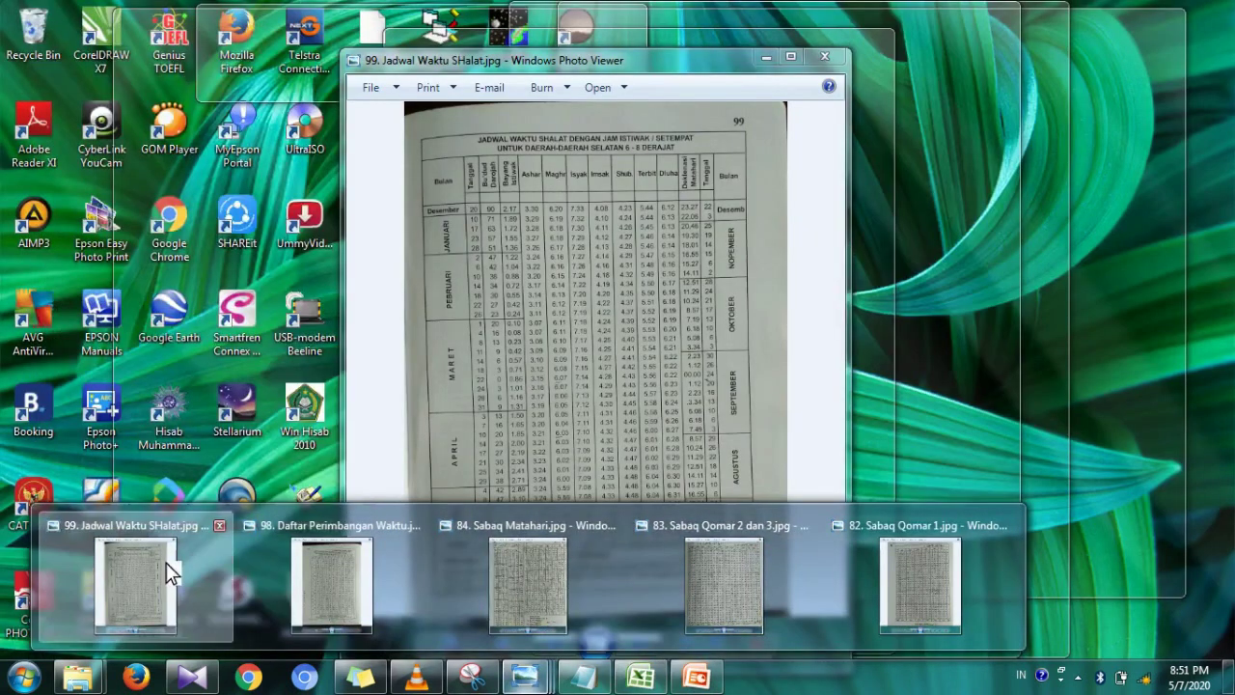
- Show the Jadwal Waktu Shalat photo in a taller window, zoomed in on its rows
left_click(166, 571)
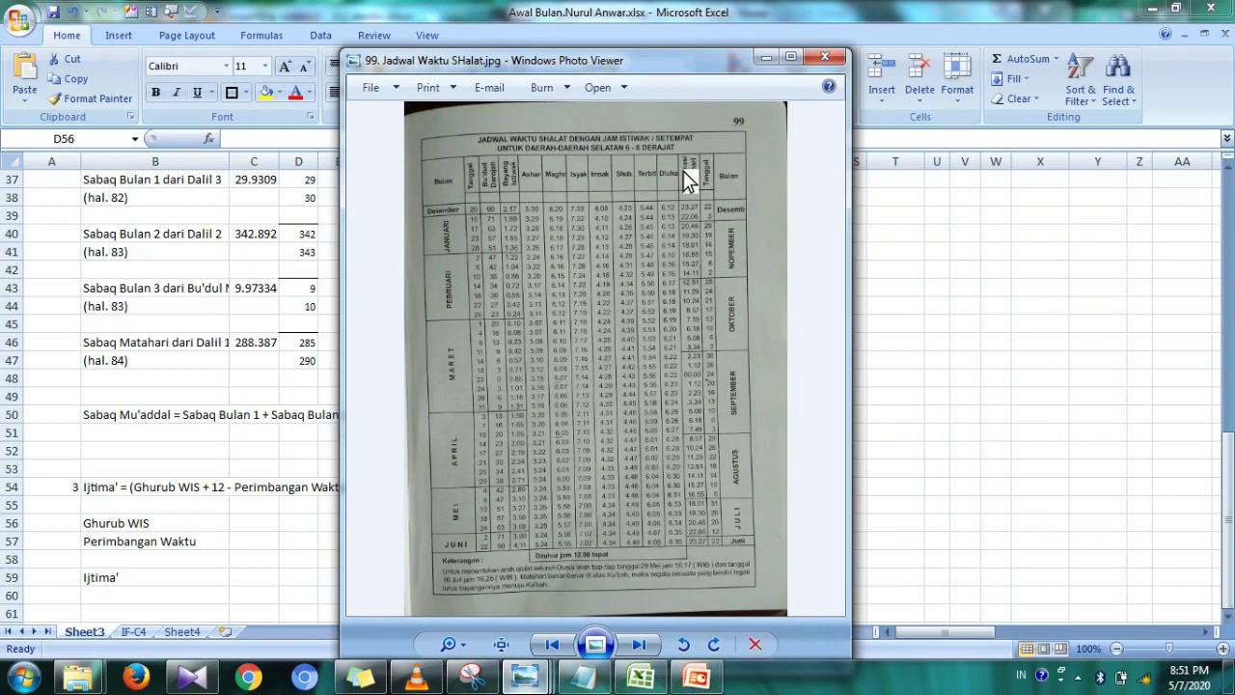
left_click_drag(736, 54, 739, 8)
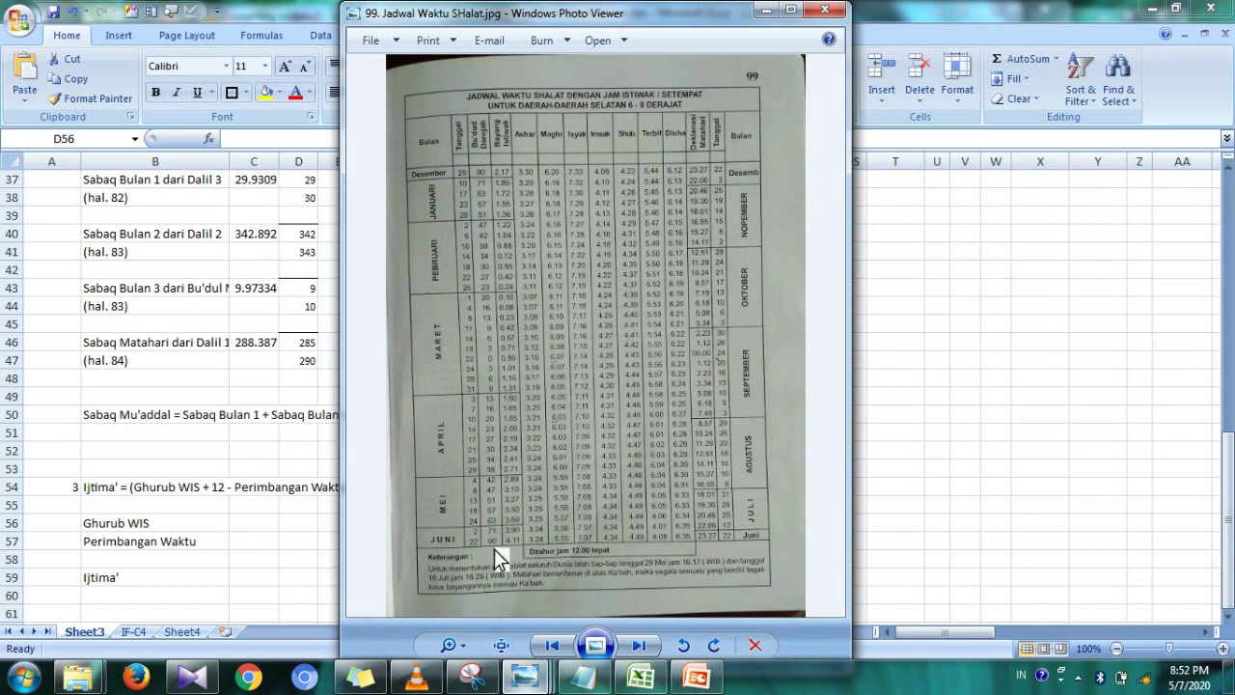
left_click(464, 643)
scroll(463, 651, "up", 2)
scroll(463, 651, "up", 1)
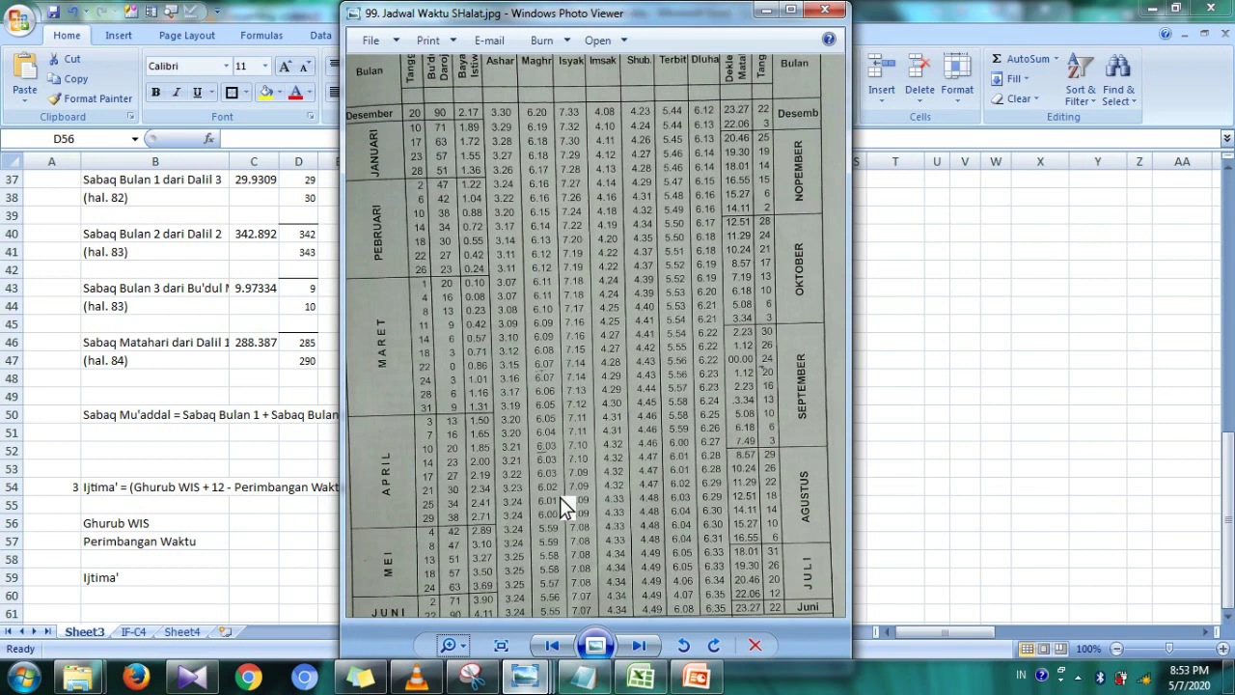
left_click_drag(560, 497, 560, 503)
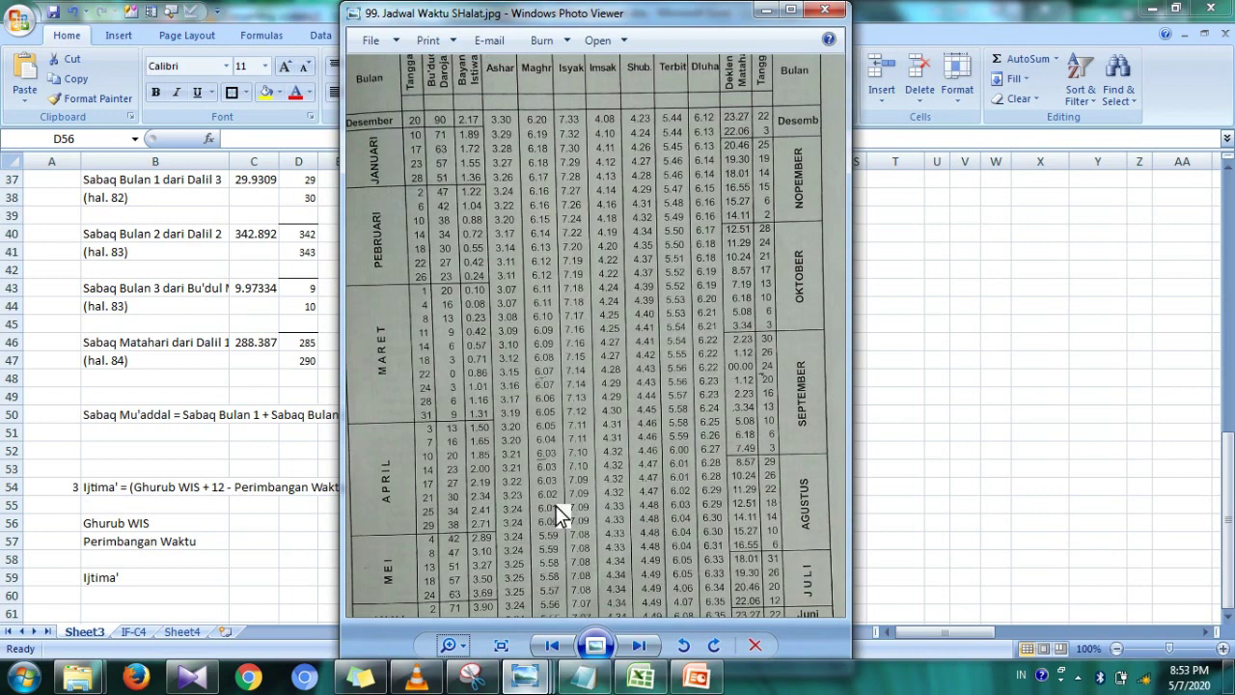
left_click(237, 529)
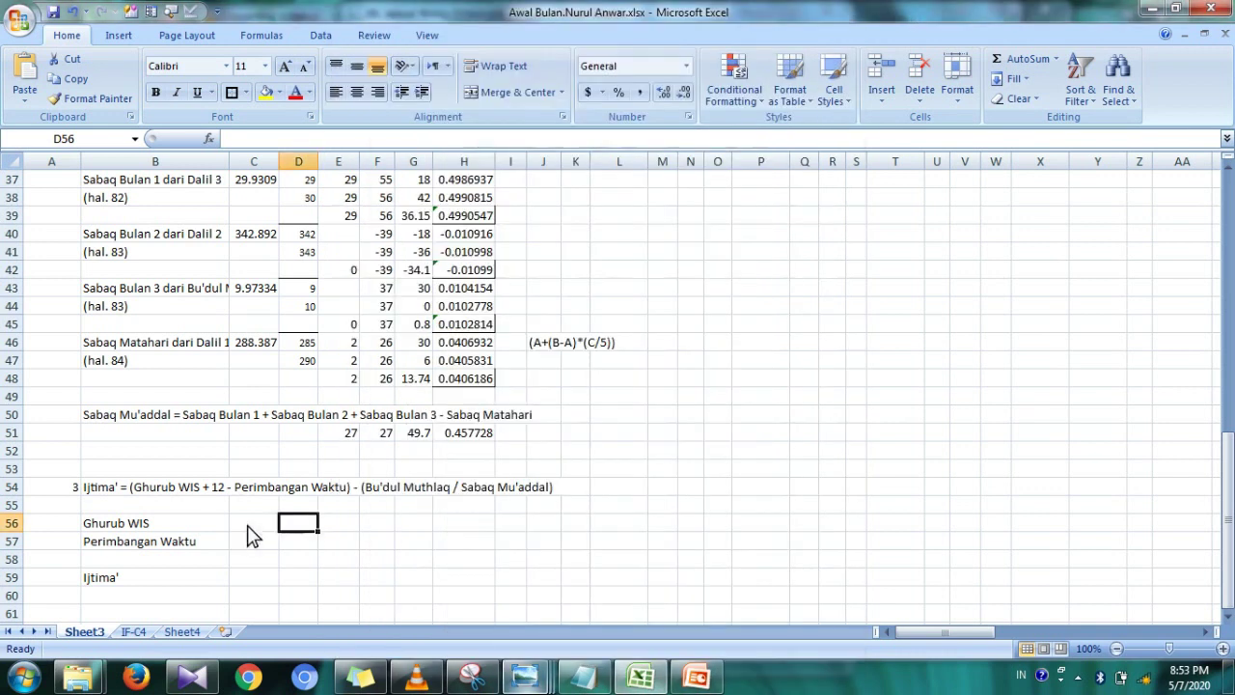
key("Right")
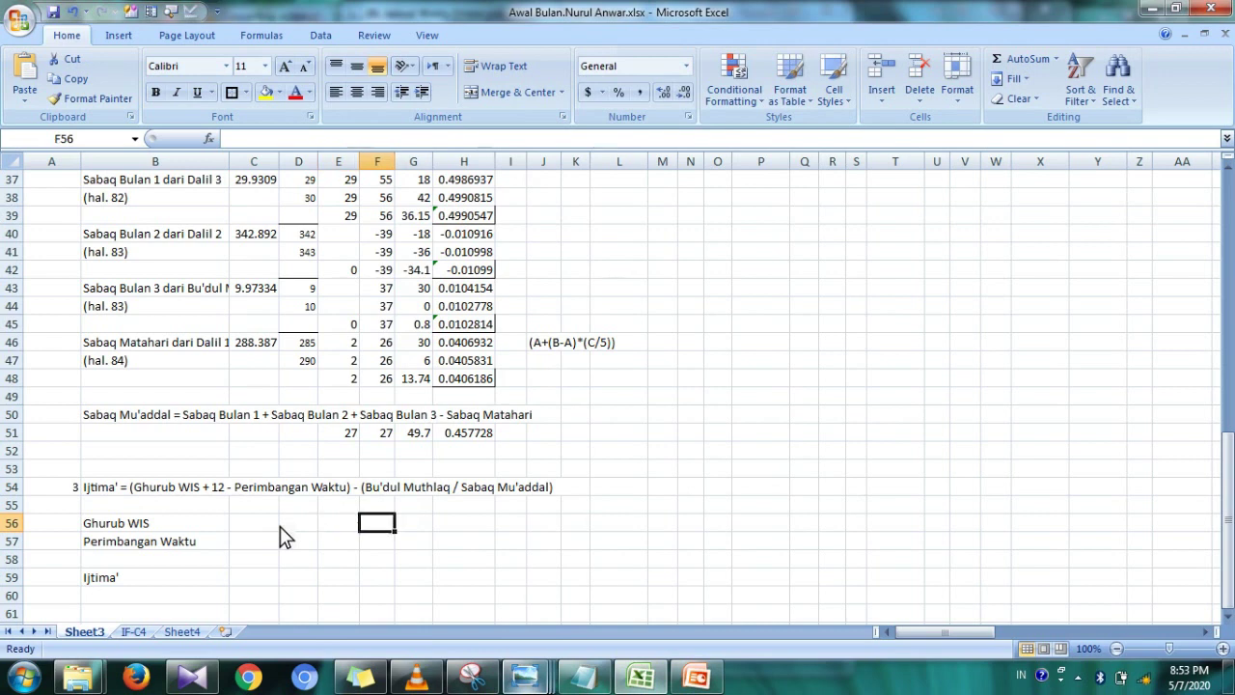
type("6")
key("Tab")
type("2")
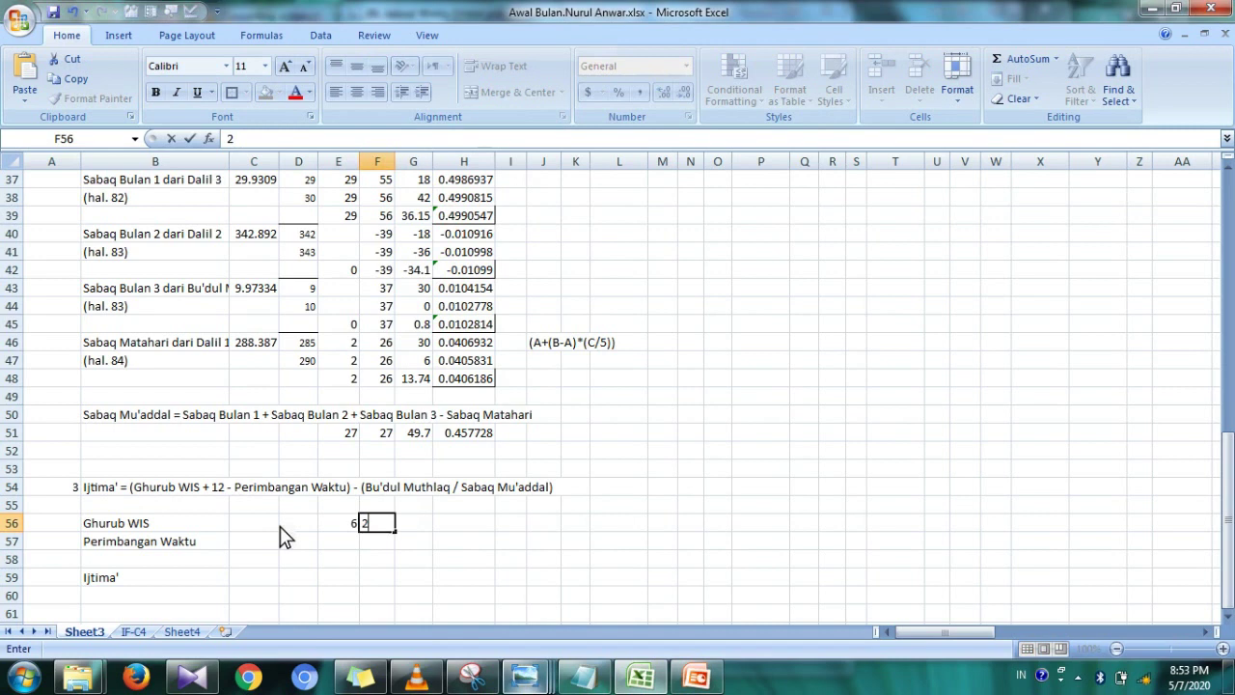
key("Tab")
key("Tab")
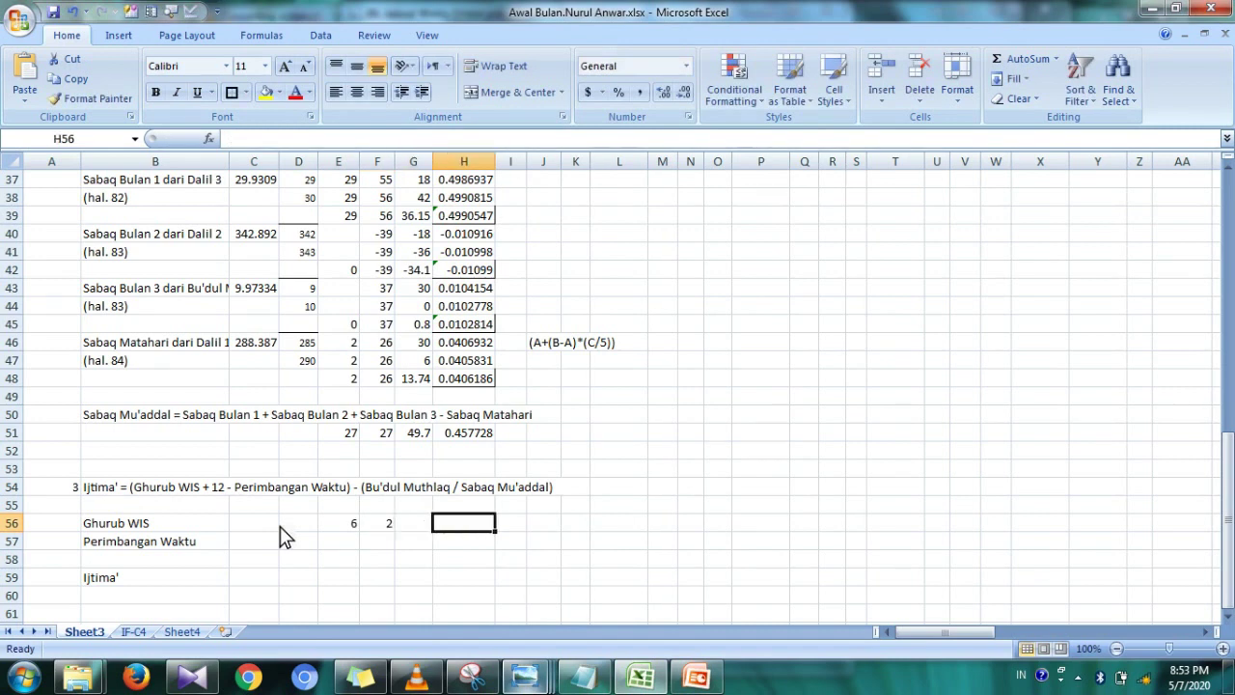
type("=")
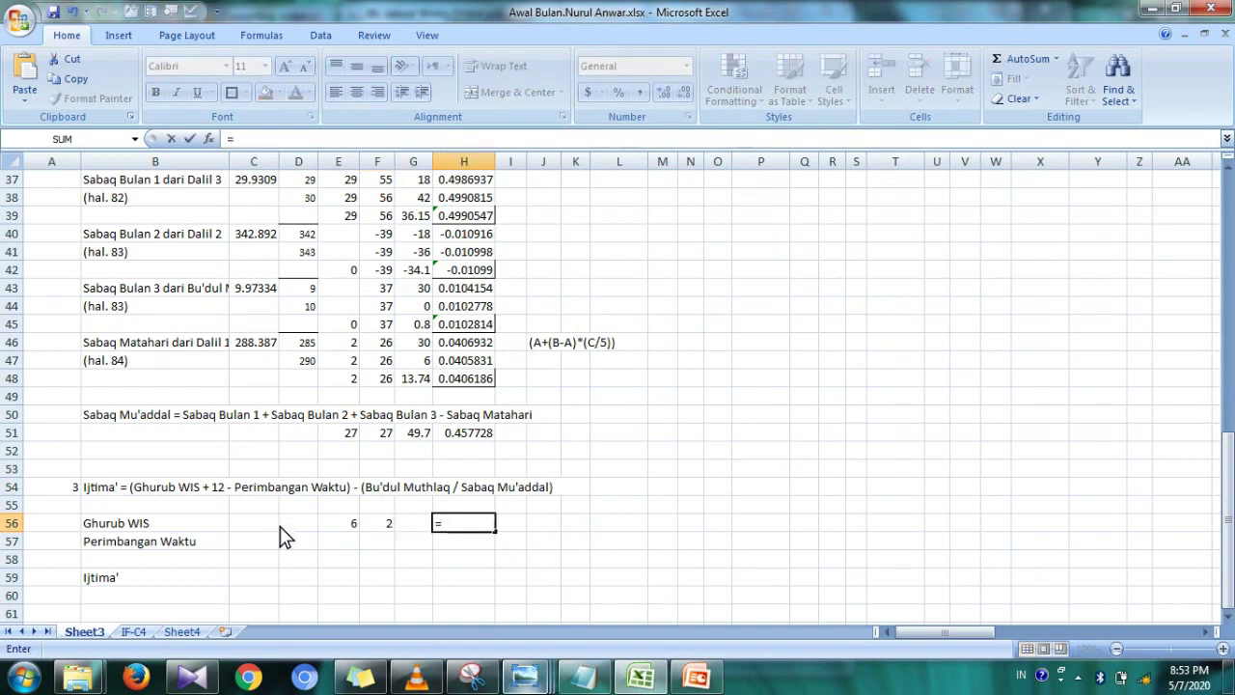
left_click(340, 531)
type("+")
left_click(379, 523)
type("/60")
key("Return")
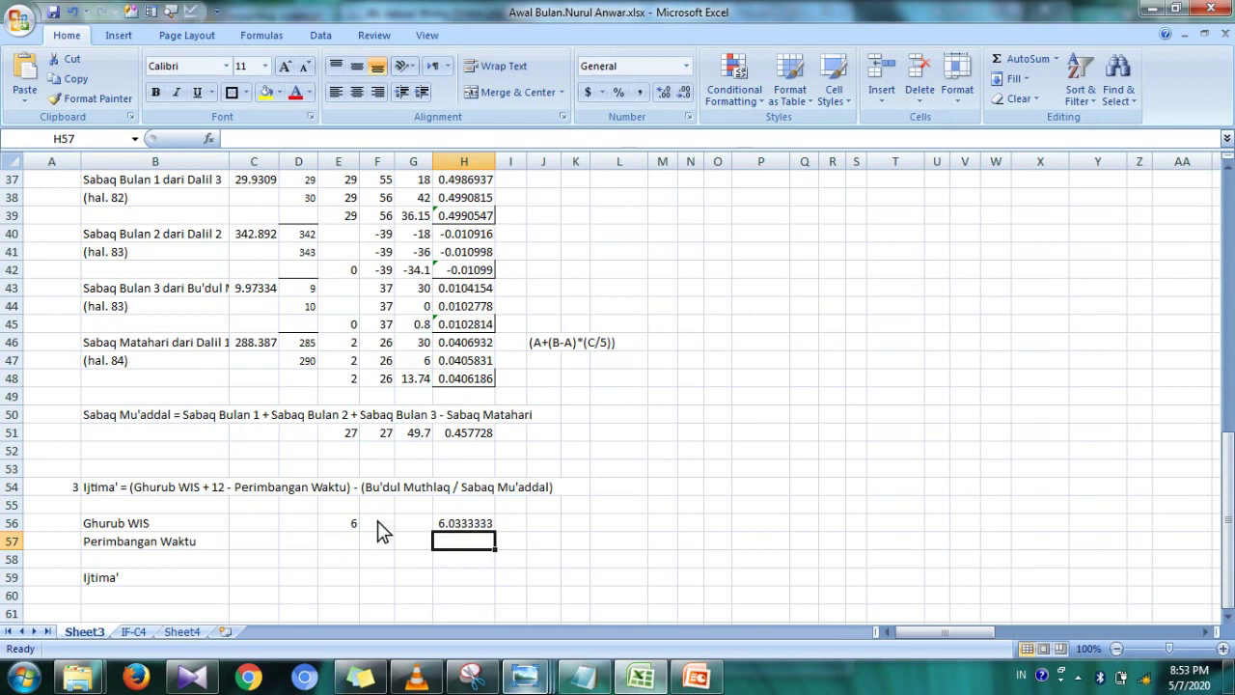
key("Left")
key("Left")
key("Left")
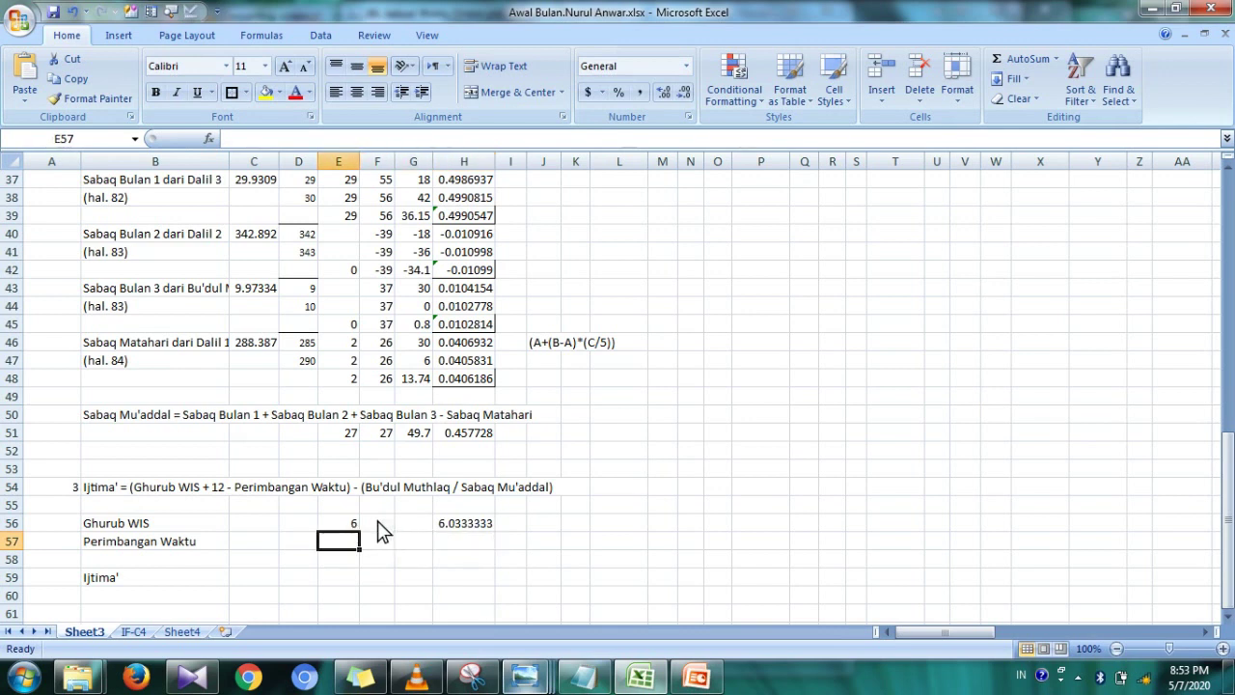
left_click(182, 546)
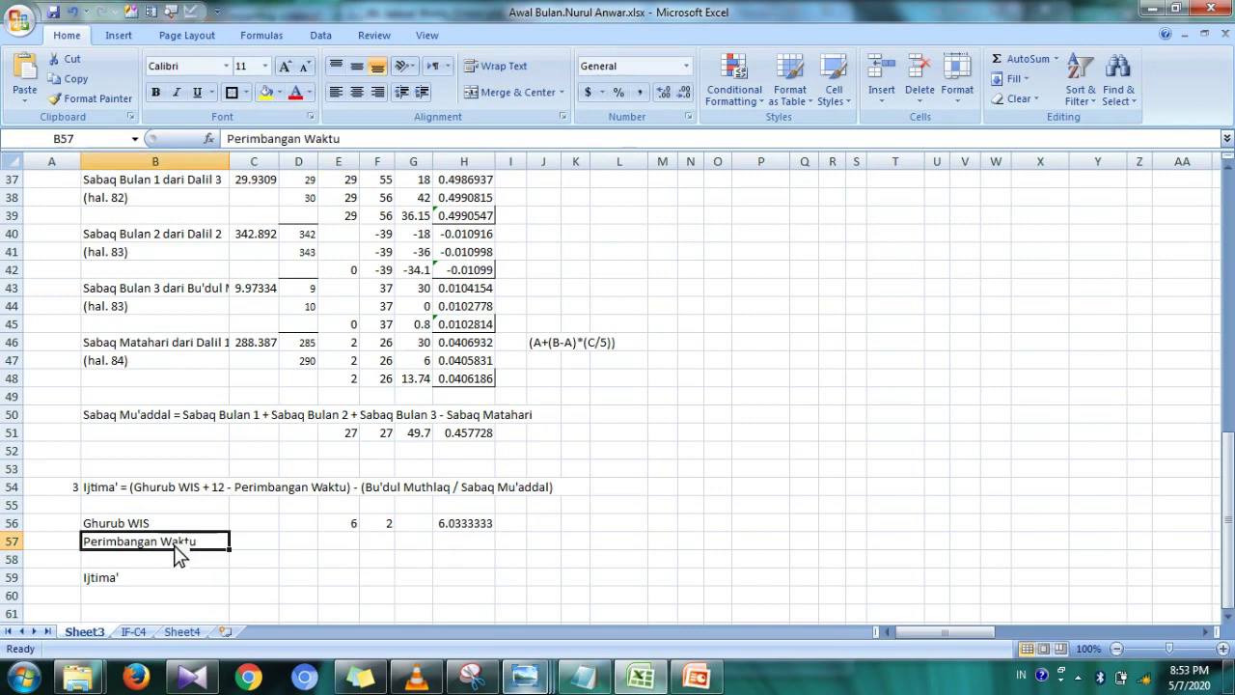
left_click(323, 541)
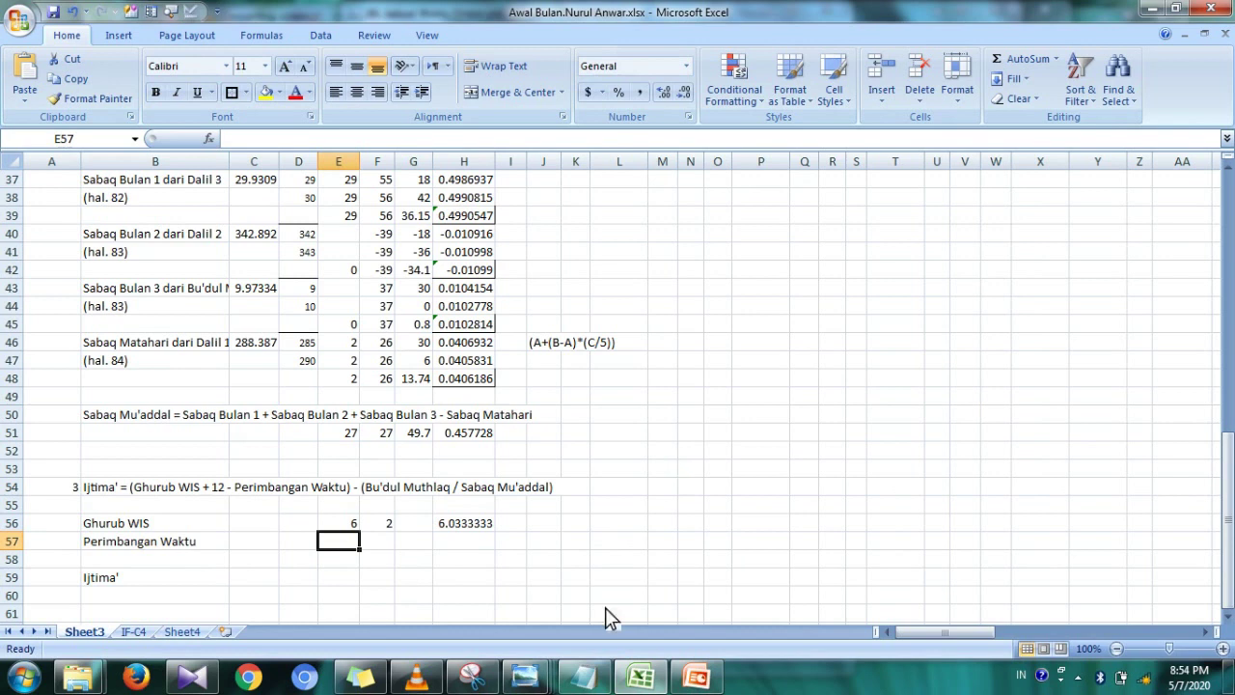
mouse_move(525, 677)
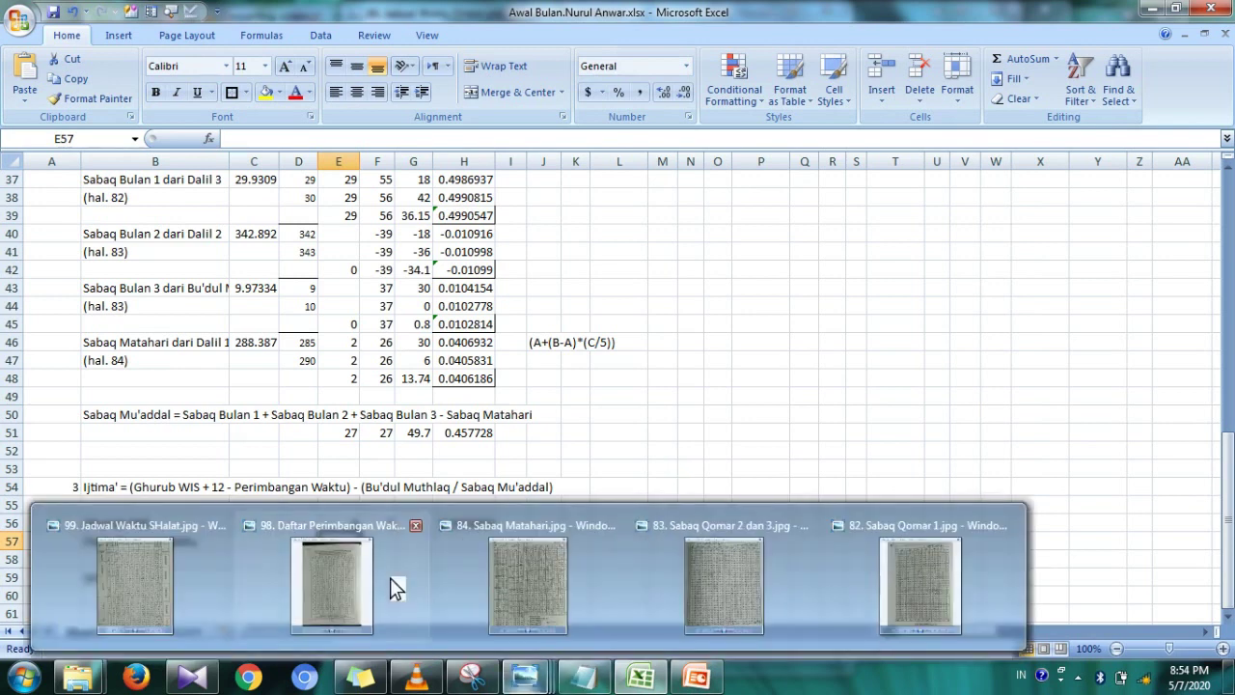
mouse_move(332, 579)
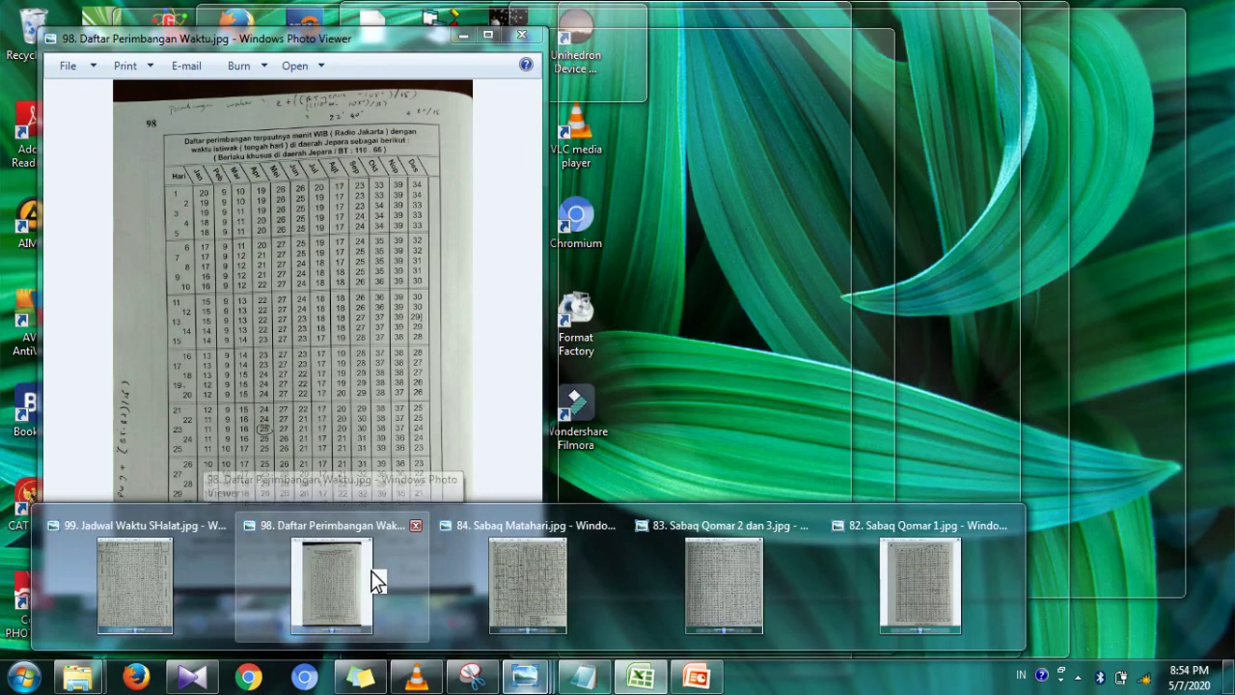
- Open the 98. Daftar Perimbangan Waktu scan, move it right, and return to E57
left_click(377, 579)
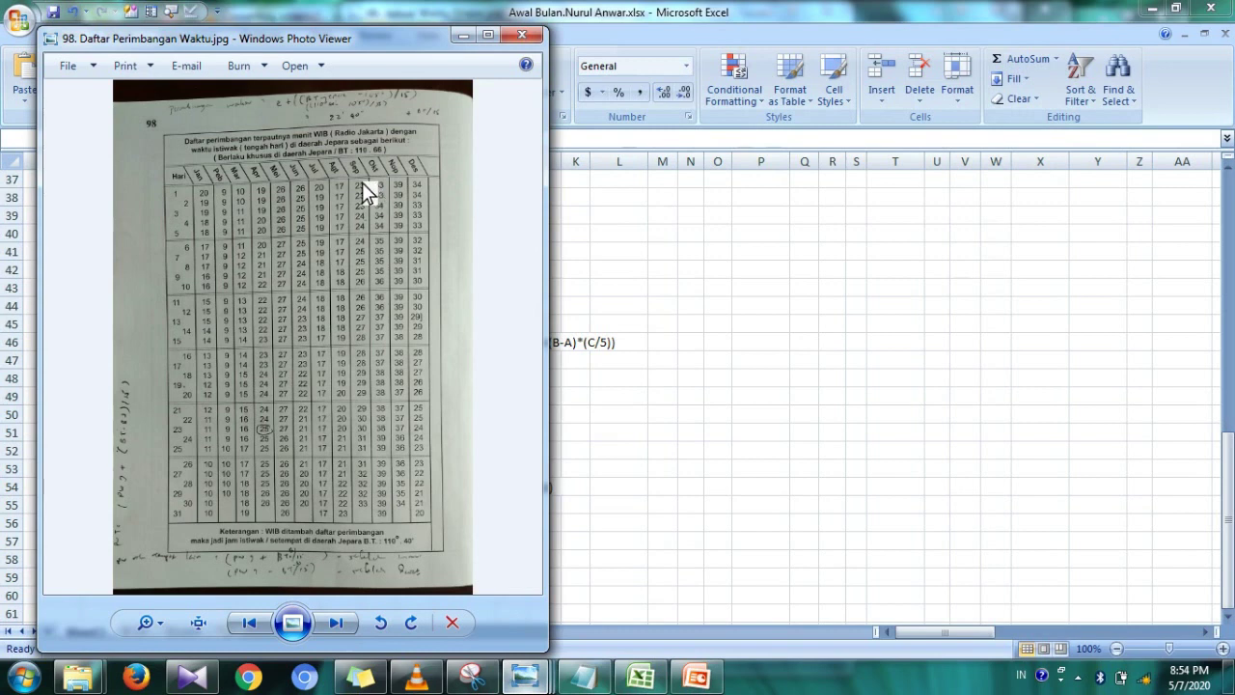
mouse_move(333, 40)
left_mouse_down()
mouse_move(898, 10)
mouse_move(918, 42)
left_mouse_up()
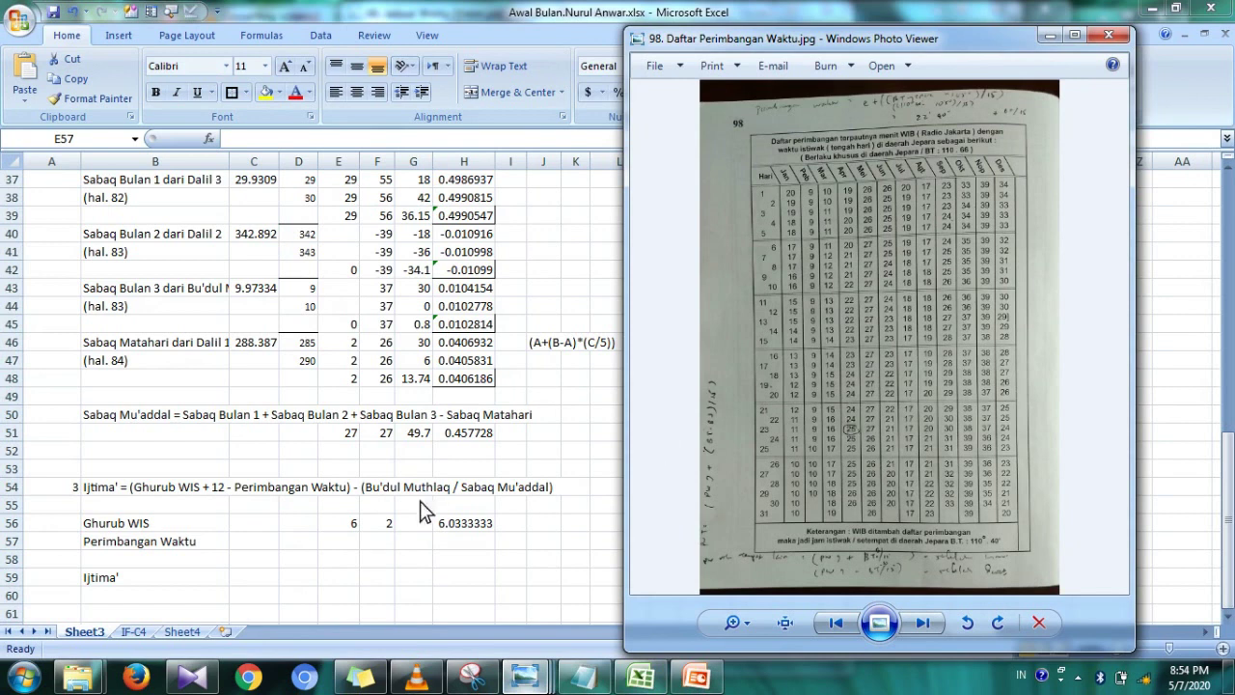
left_click(356, 540)
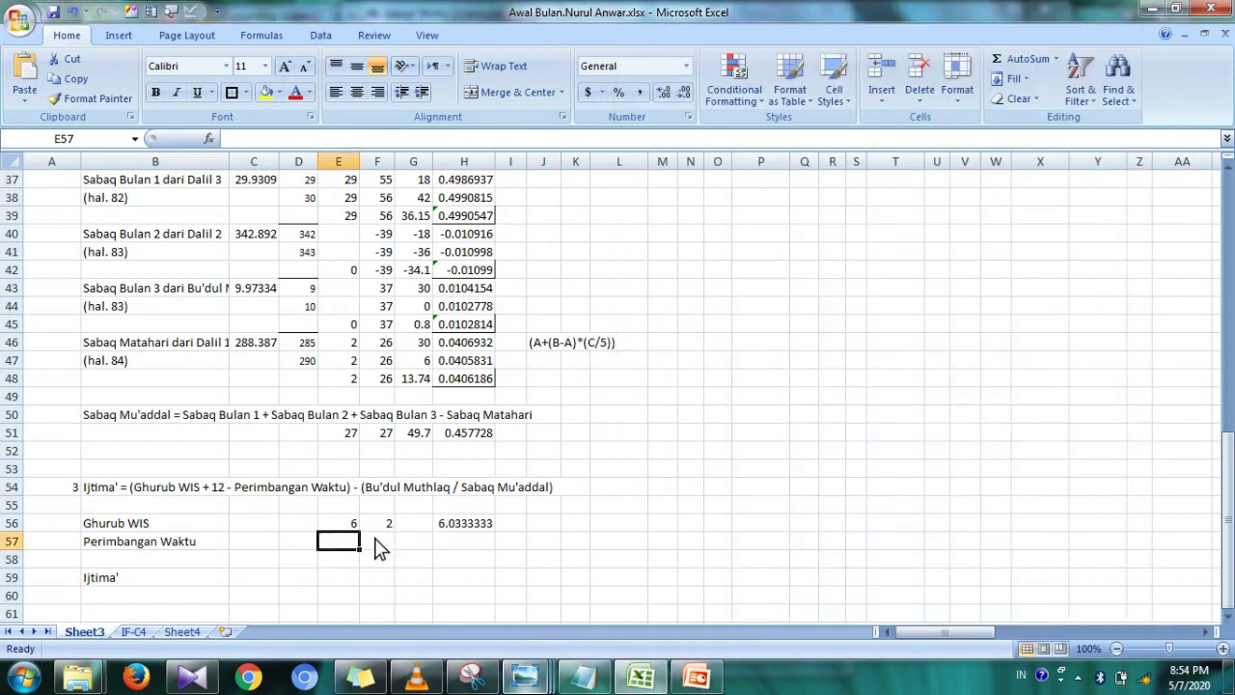
- Enter Perimbangan Waktu as 0 and 25 and fill H56's conversion down to H57 (0.4166667)
type("0")
key("Tab")
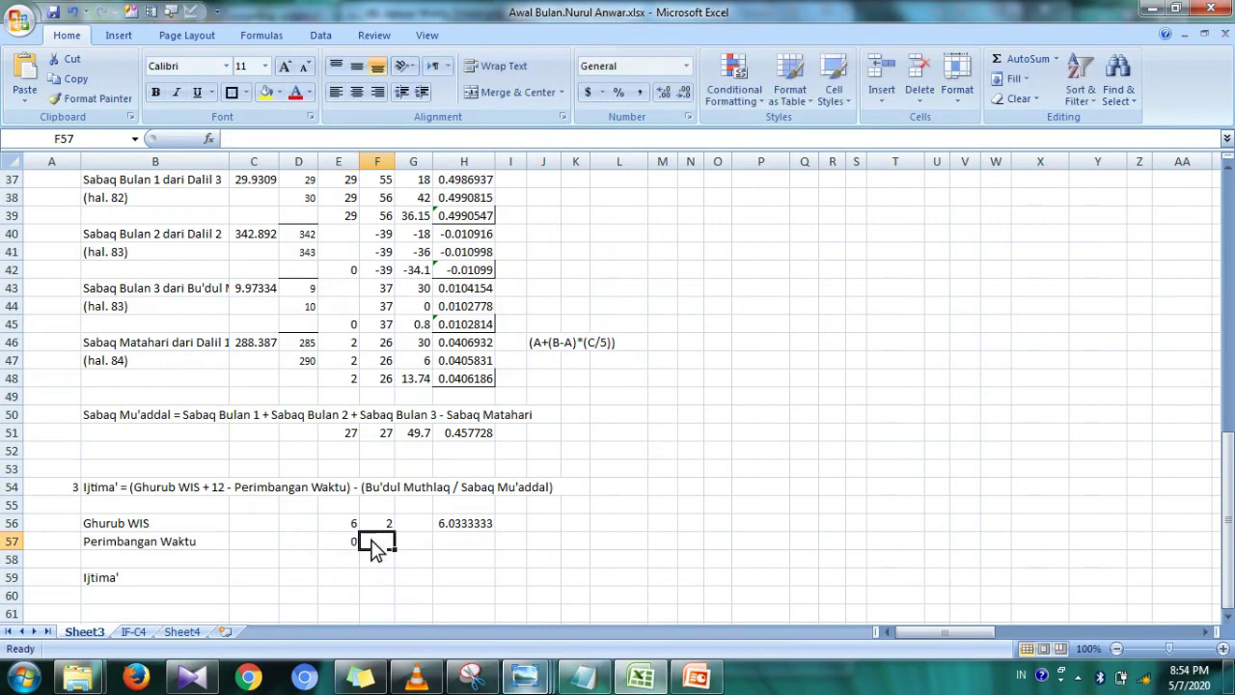
type("25")
key("Tab")
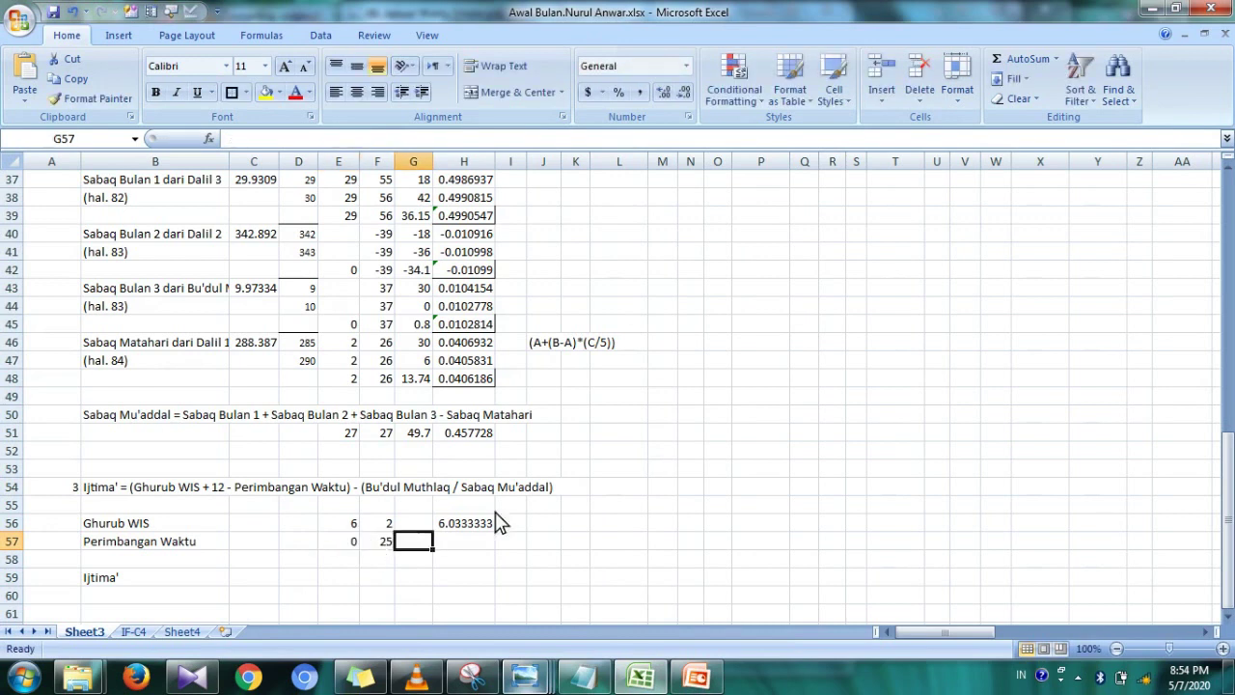
left_click(486, 526)
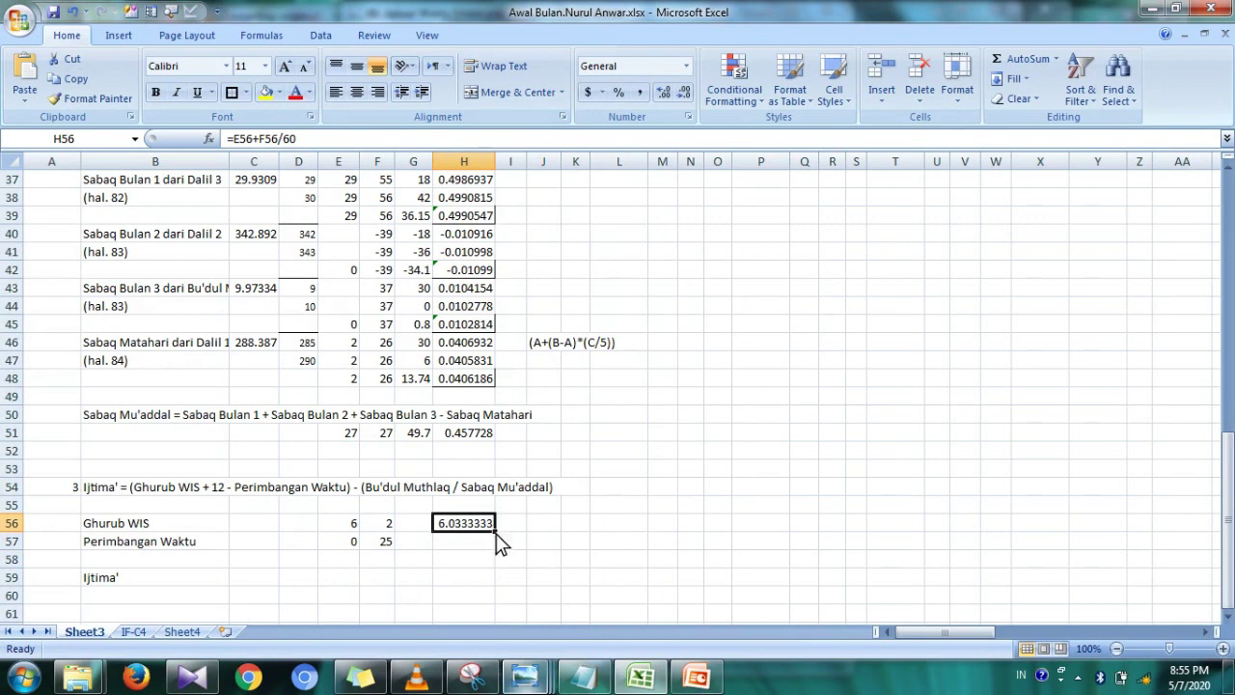
left_click_drag(496, 538, 497, 556)
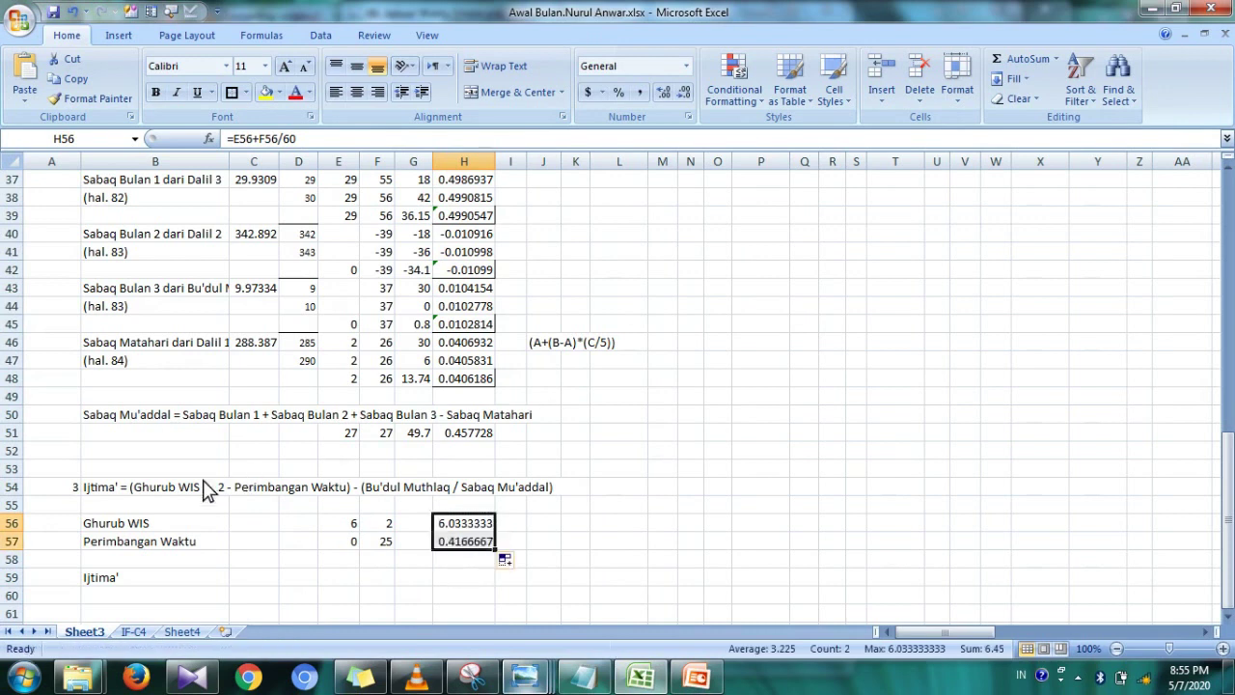
- Review the Ijtima' formula description in row 54 and begin a formula in H59
left_click(375, 491)
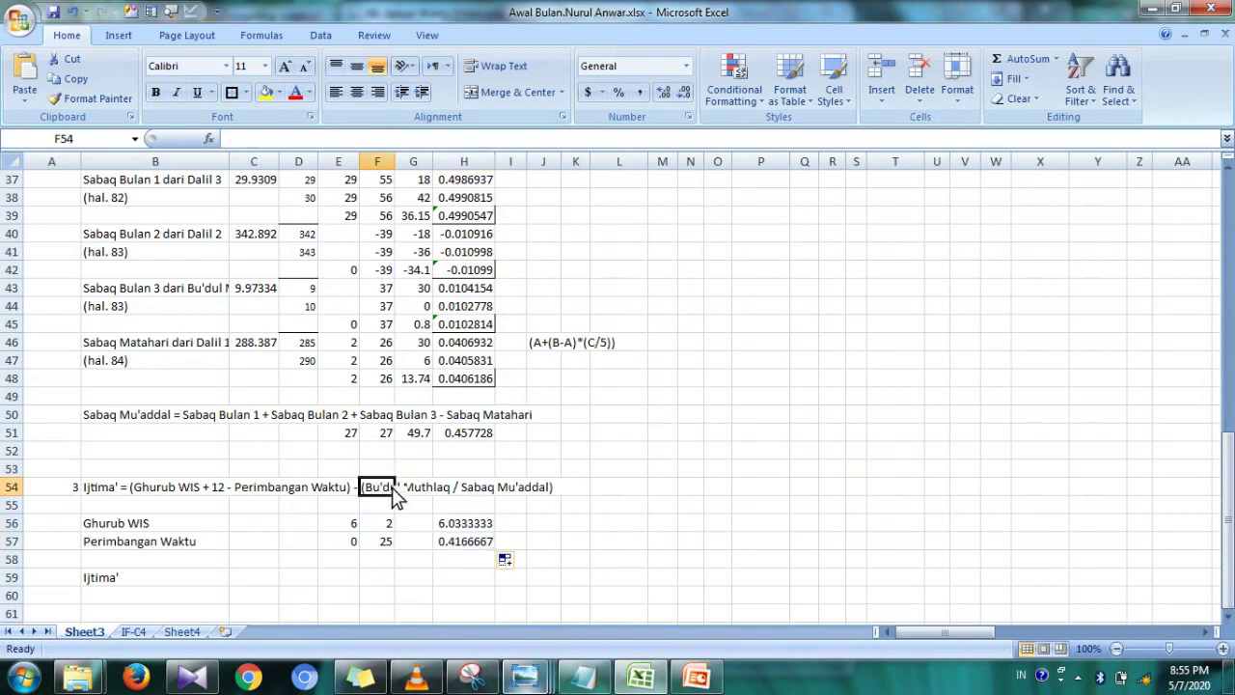
left_click(502, 490)
left_click(474, 495)
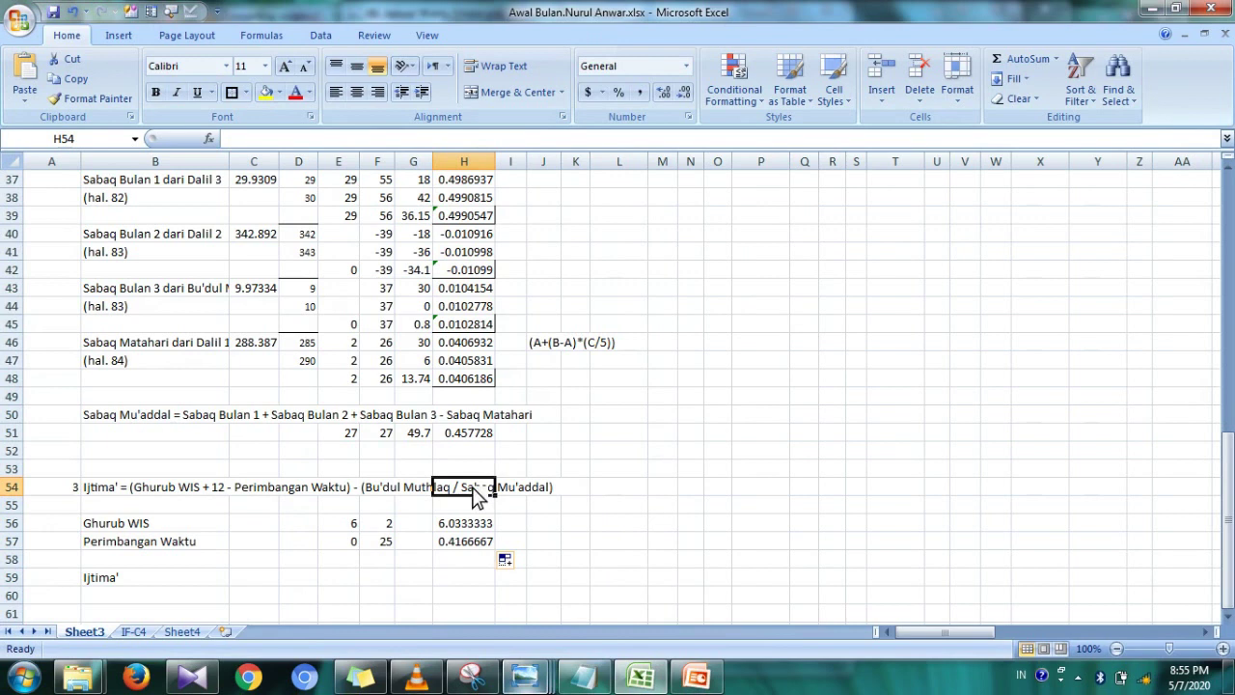
left_click(381, 490)
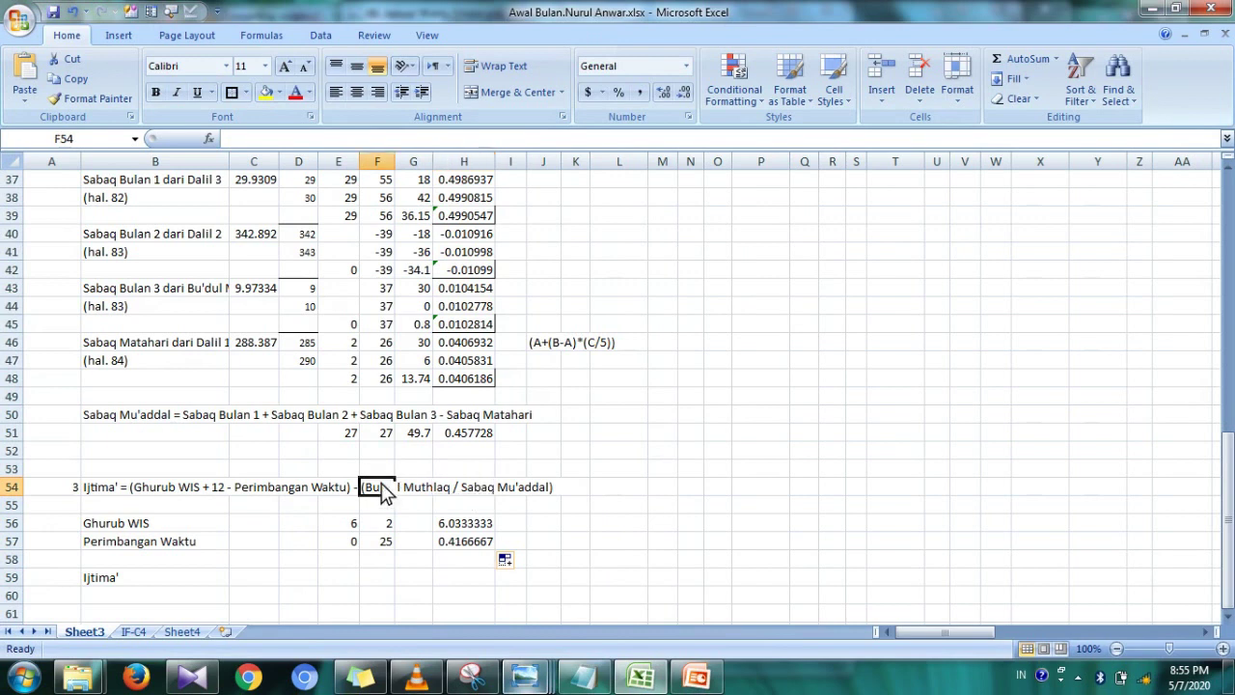
left_click(92, 487)
left_click(19, 452)
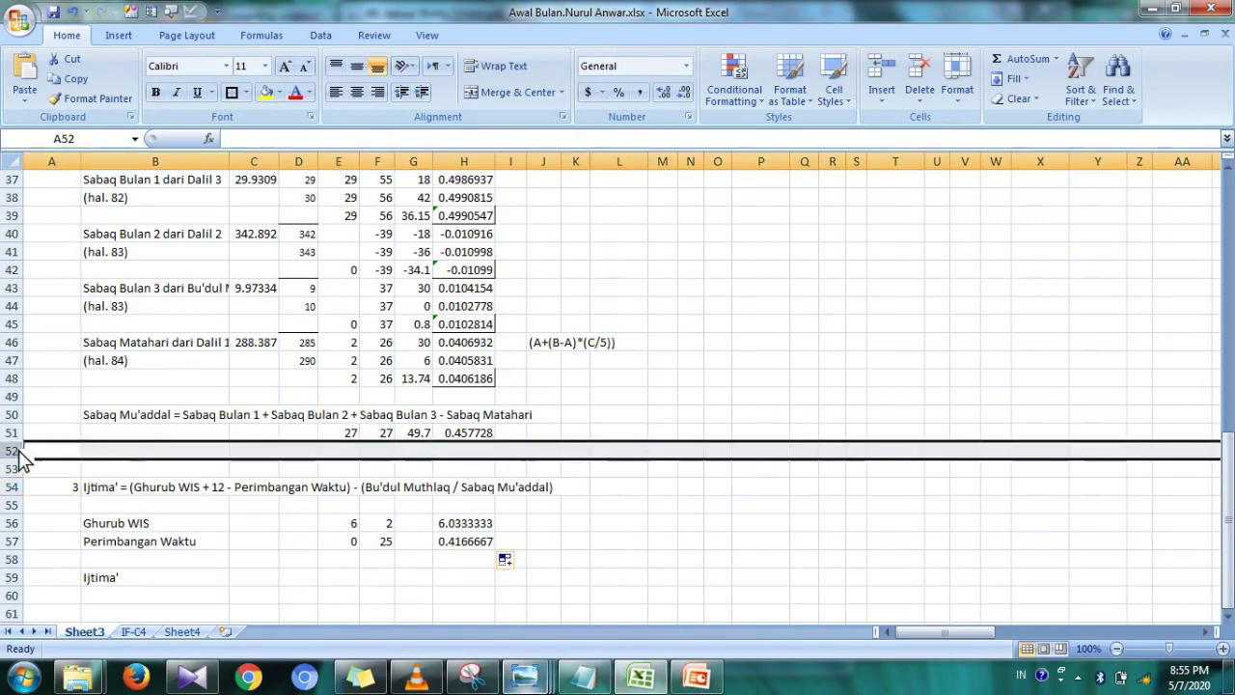
left_click(143, 433)
mouse_move(192, 676)
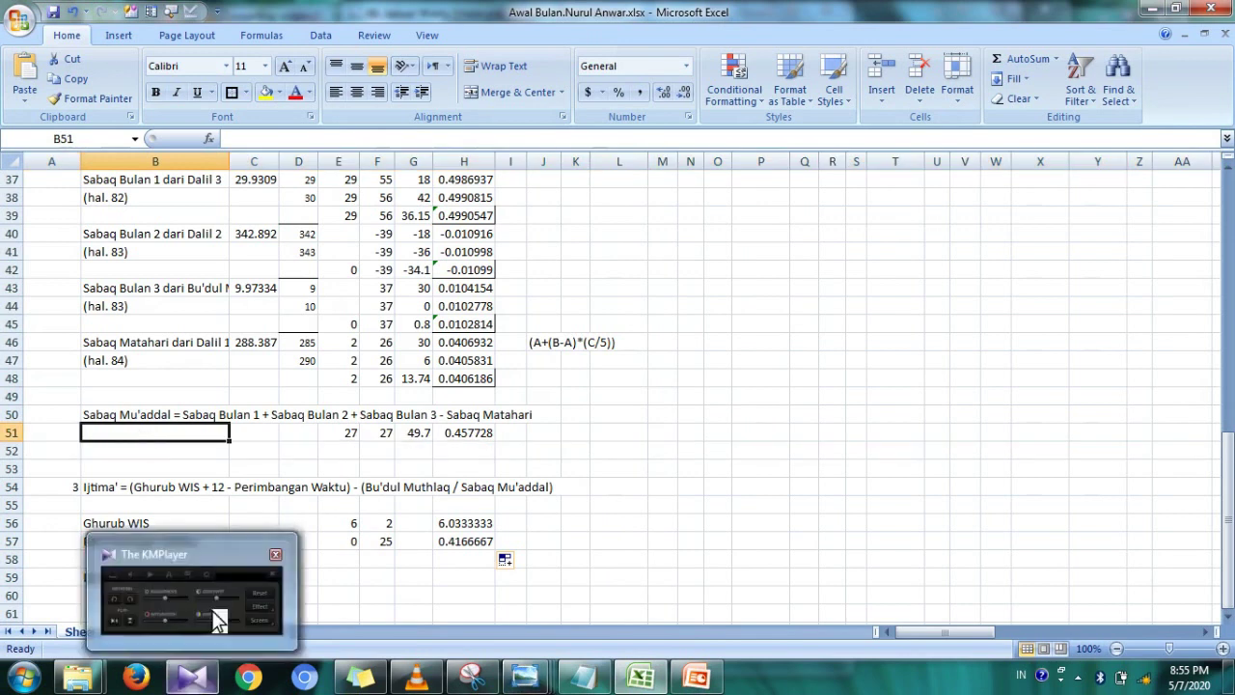
left_click(473, 583)
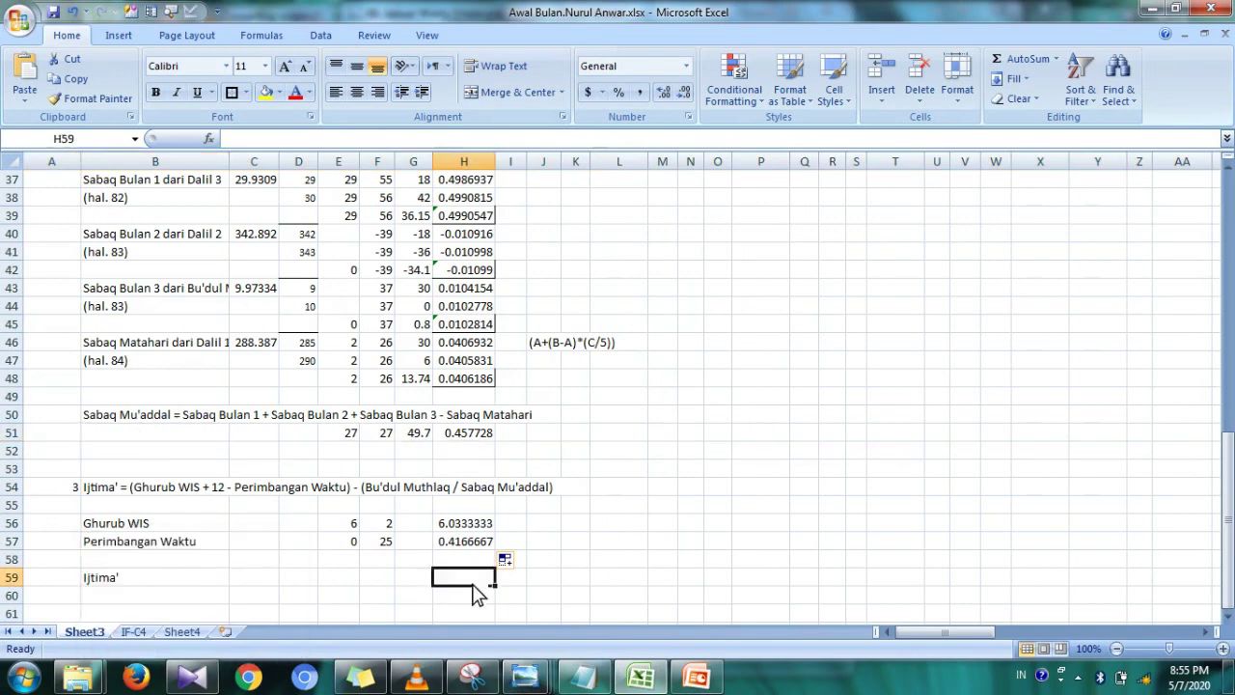
type("=")
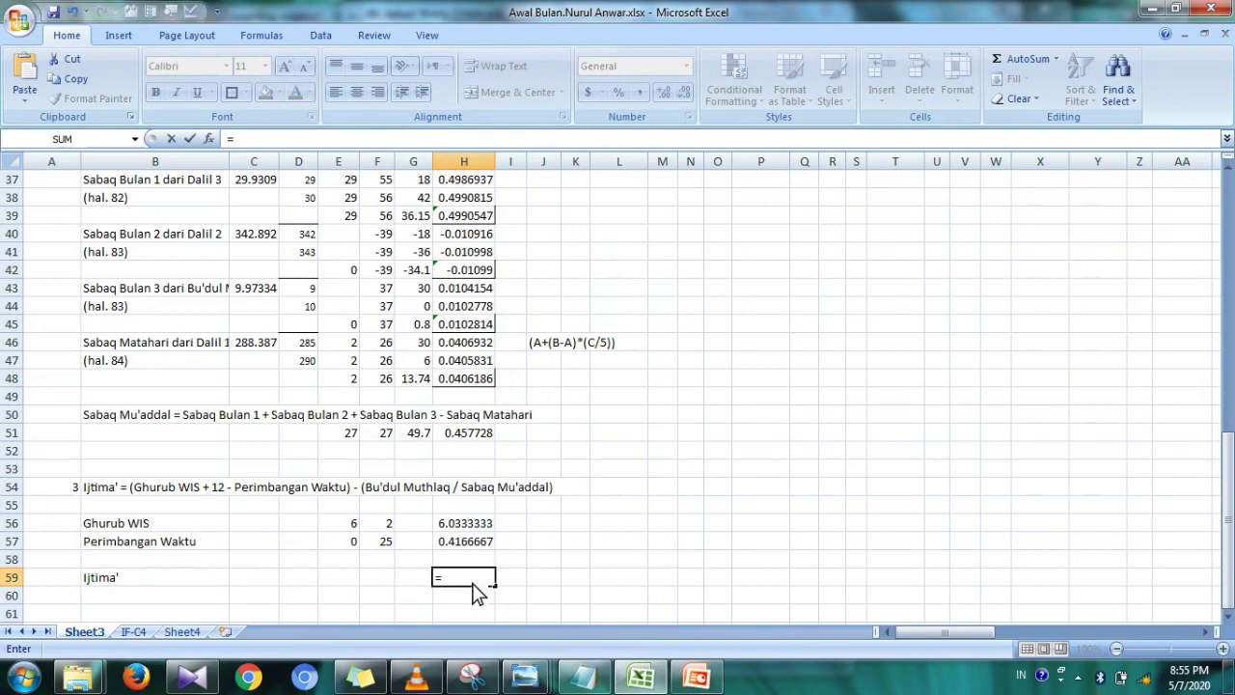
- Build =(H56+12-H57)- in H59 from the Ghurub WIS and Perimbangan Waktu cells
left_click(478, 524)
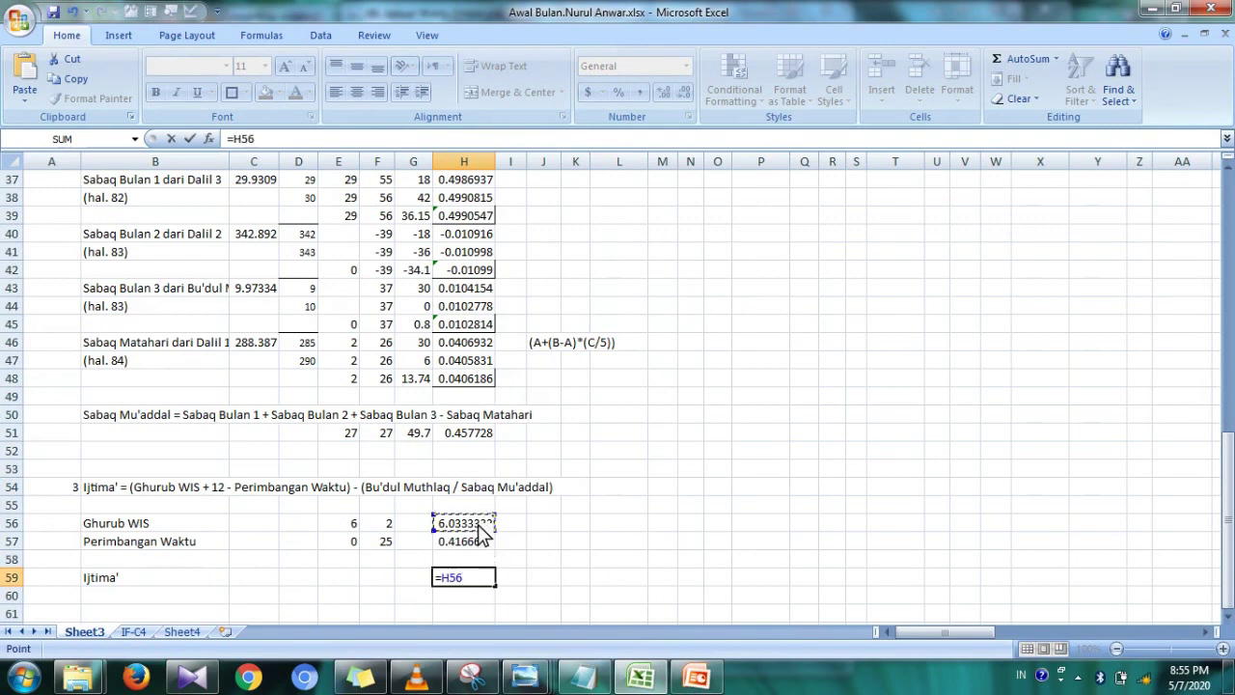
type("+12")
type("-")
left_click(473, 548)
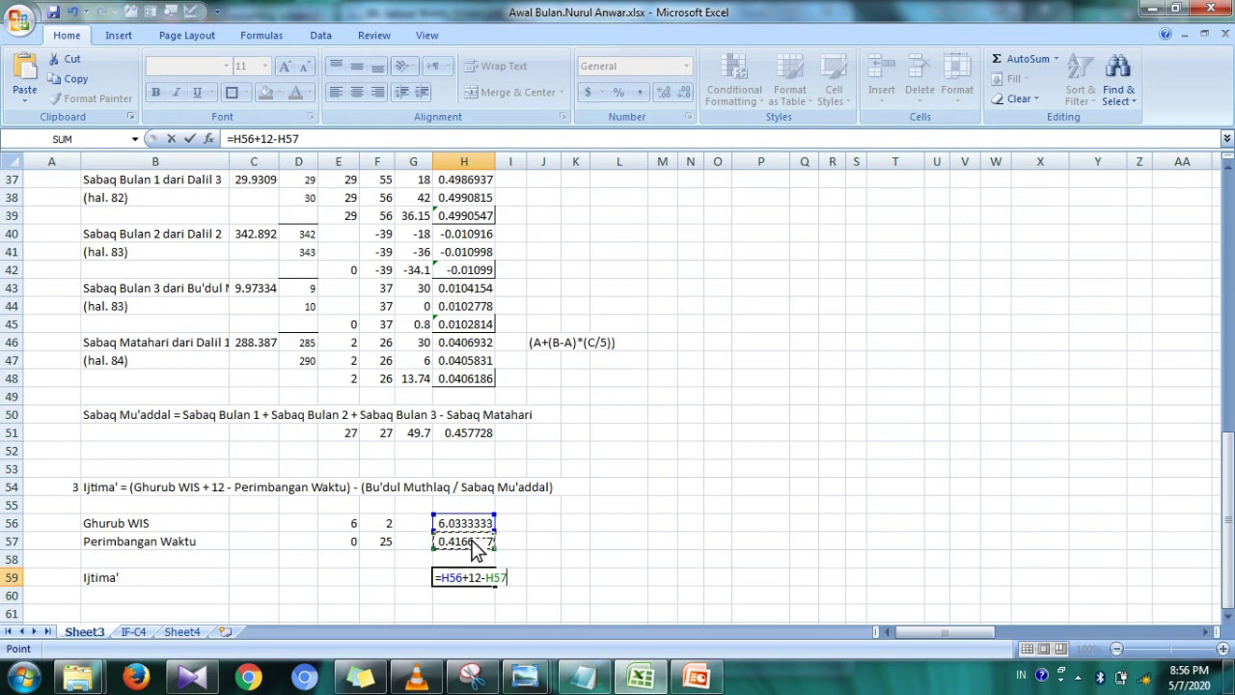
left_click(444, 580)
type("(")
key("End")
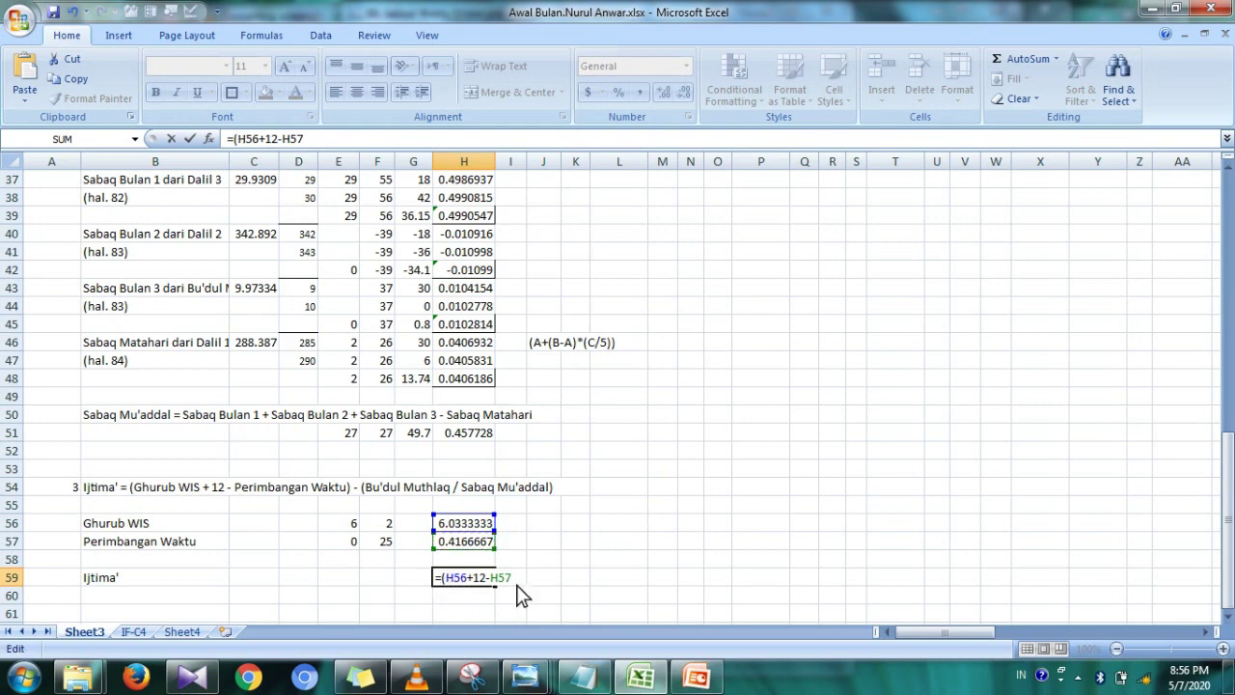
type(")")
type("-")
- Extend the H59 formula to subtract H33 divided by H51
left_click(1225, 174)
left_click(1226, 173)
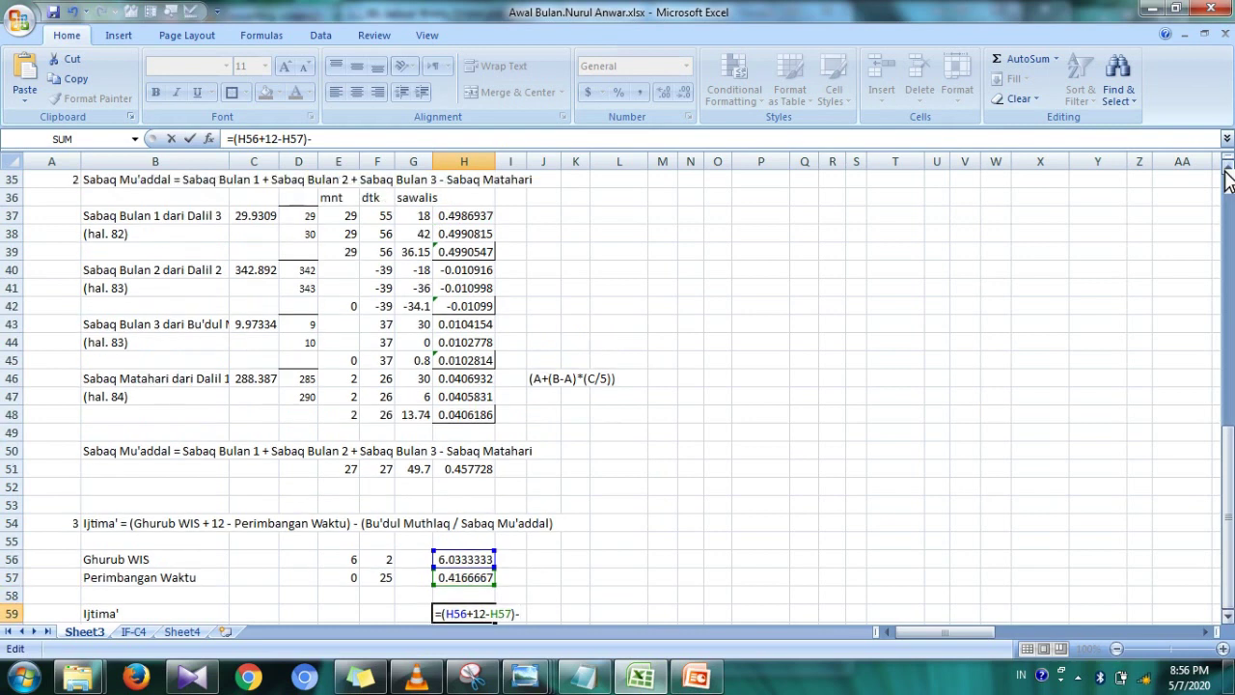
left_click(1225, 173)
left_click(1226, 174)
left_click(1226, 174)
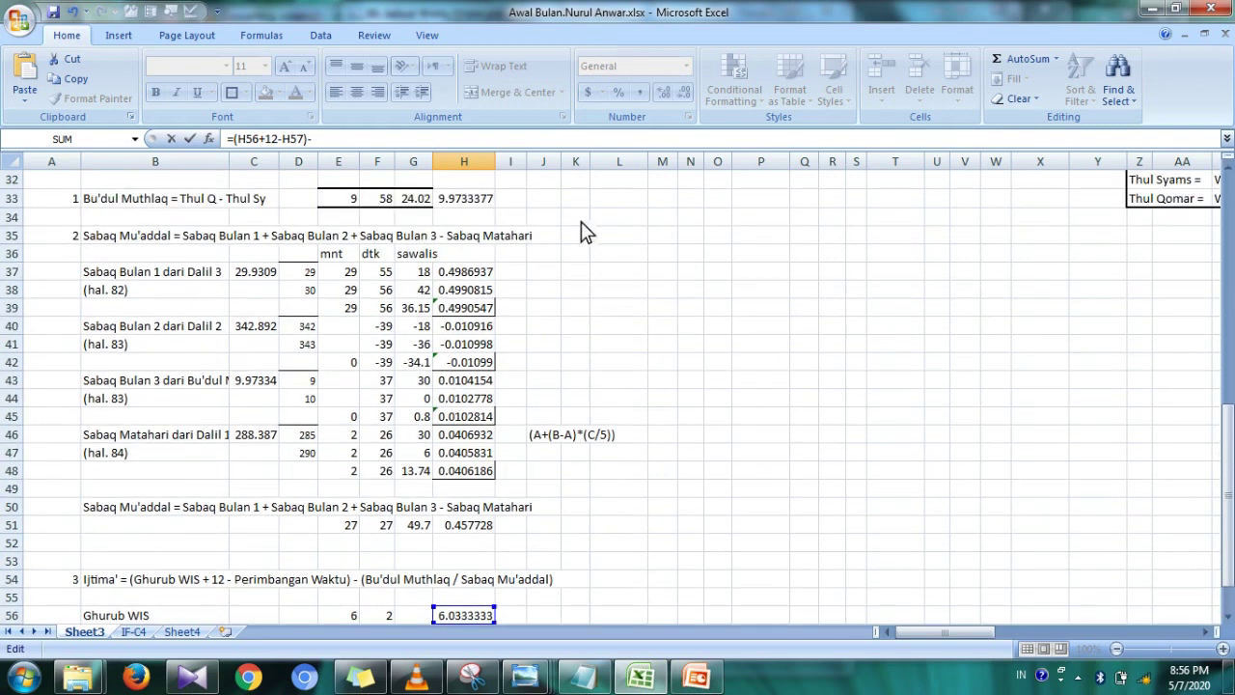
left_click(470, 205)
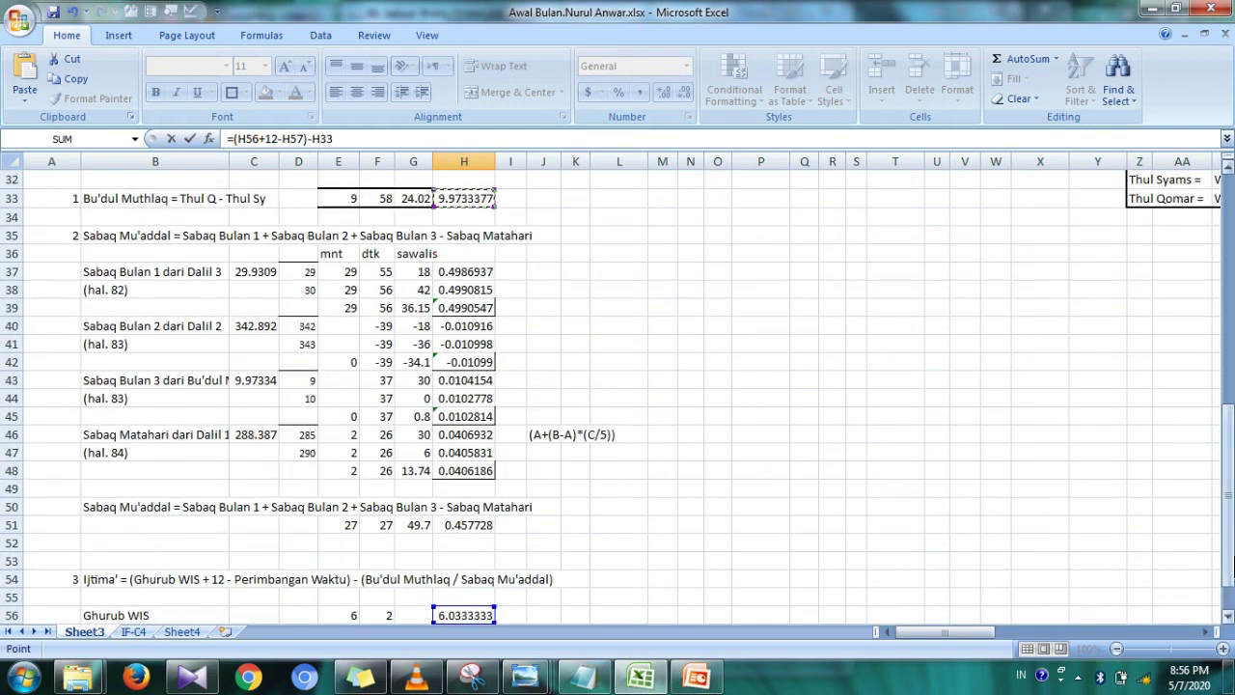
left_click(1227, 621)
left_click(1228, 621)
left_click(1228, 622)
left_click(1228, 621)
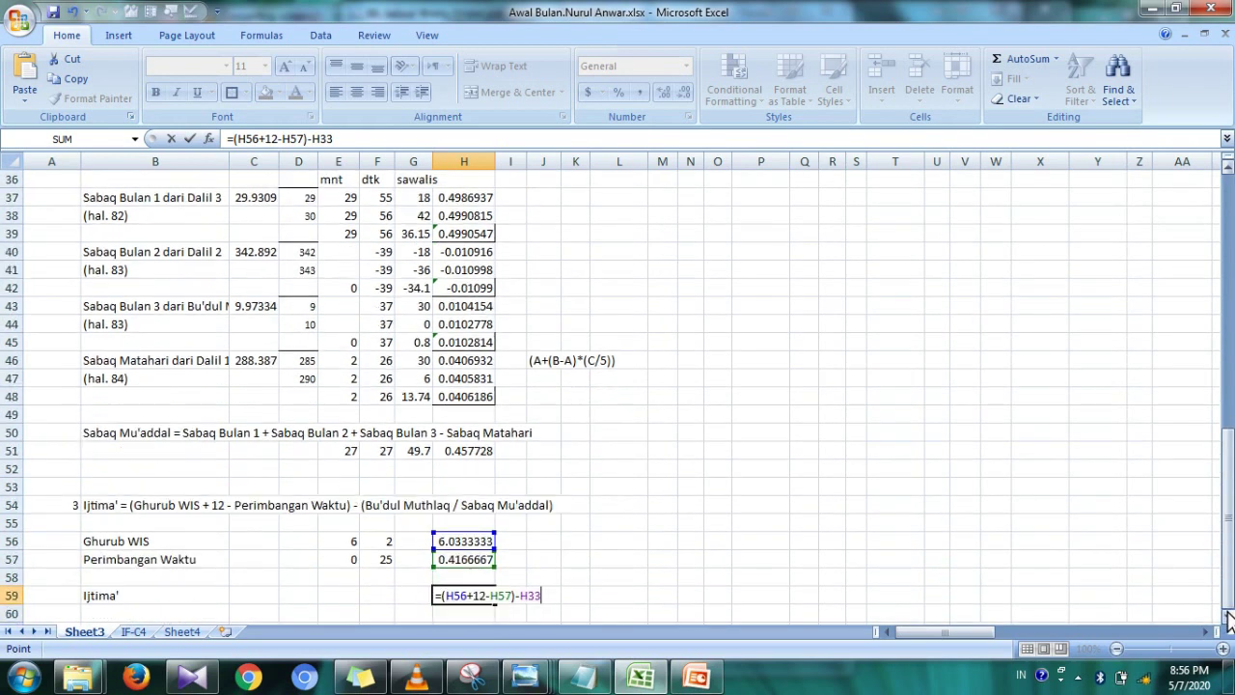
type("/")
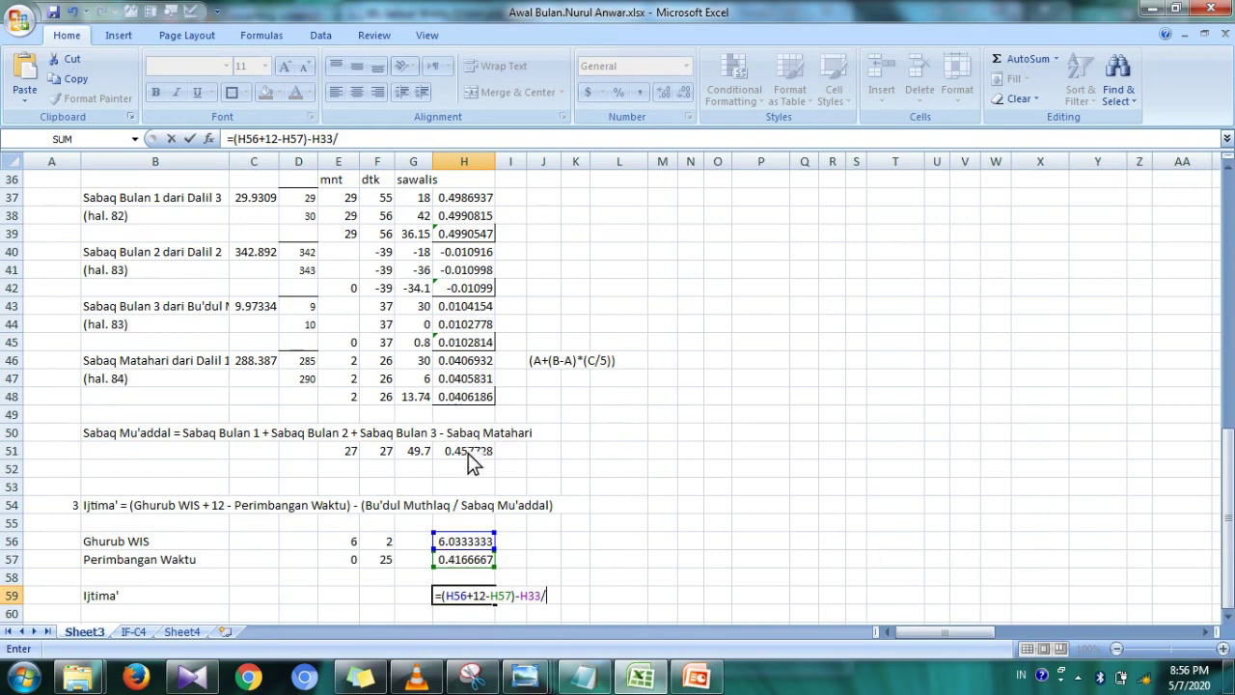
left_click(472, 457)
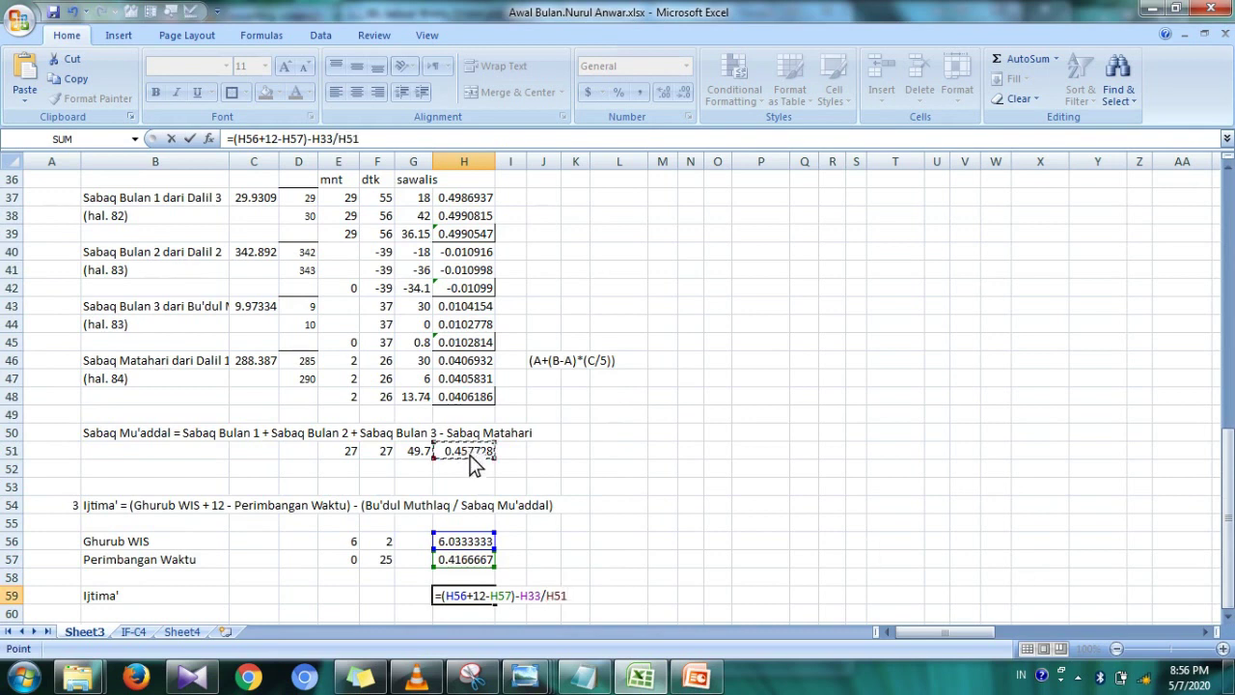
- Wrap H33/H51 in parentheses so H59 reads =(H56+12-H57)-(H33/H51), giving -4.17212
key("F2")
left_click(523, 596)
type("(")
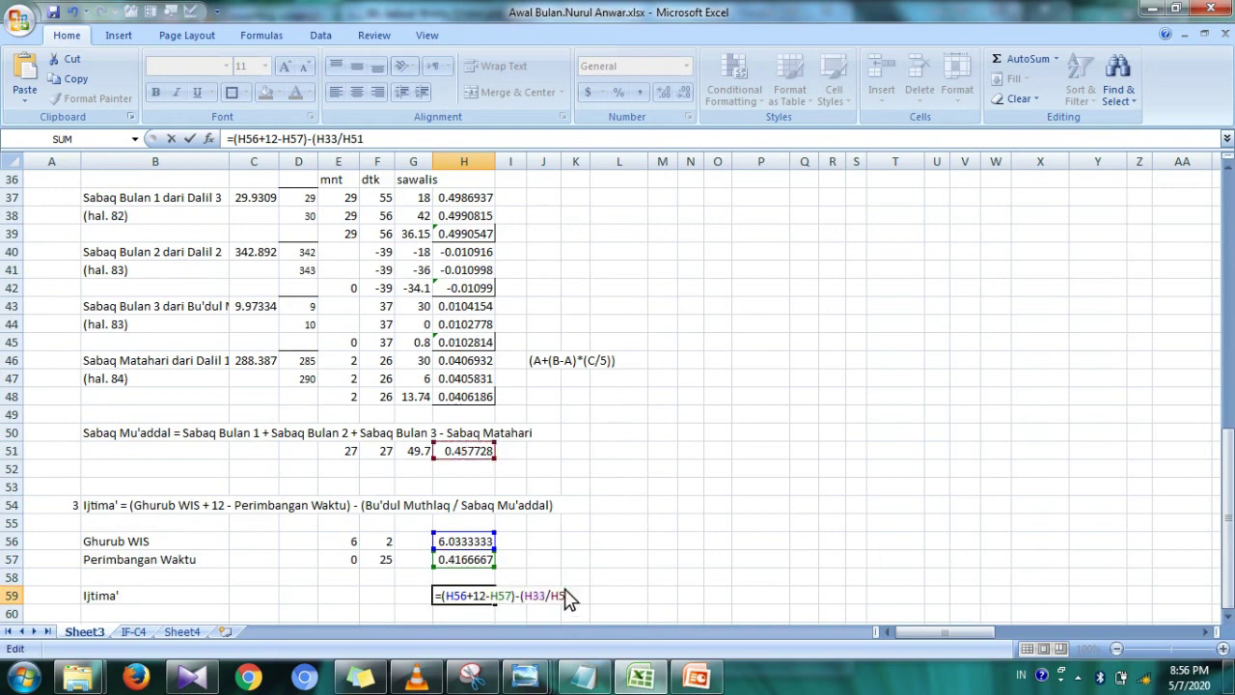
type(")")
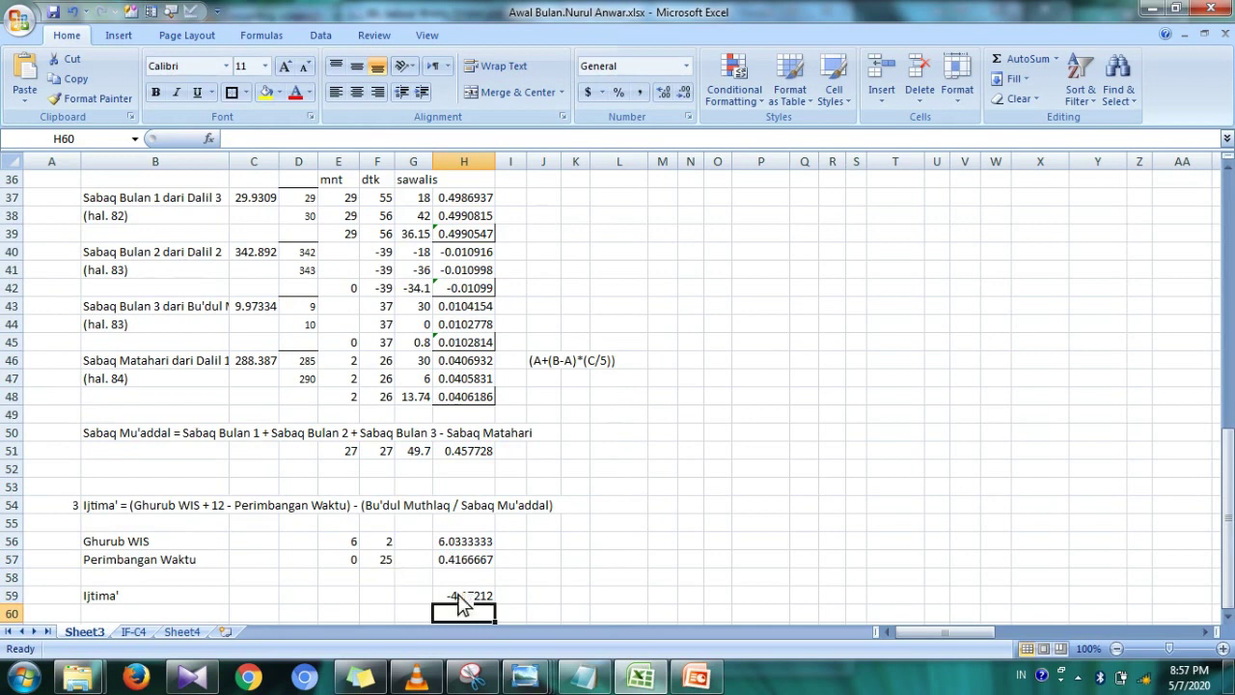
left_click(462, 595)
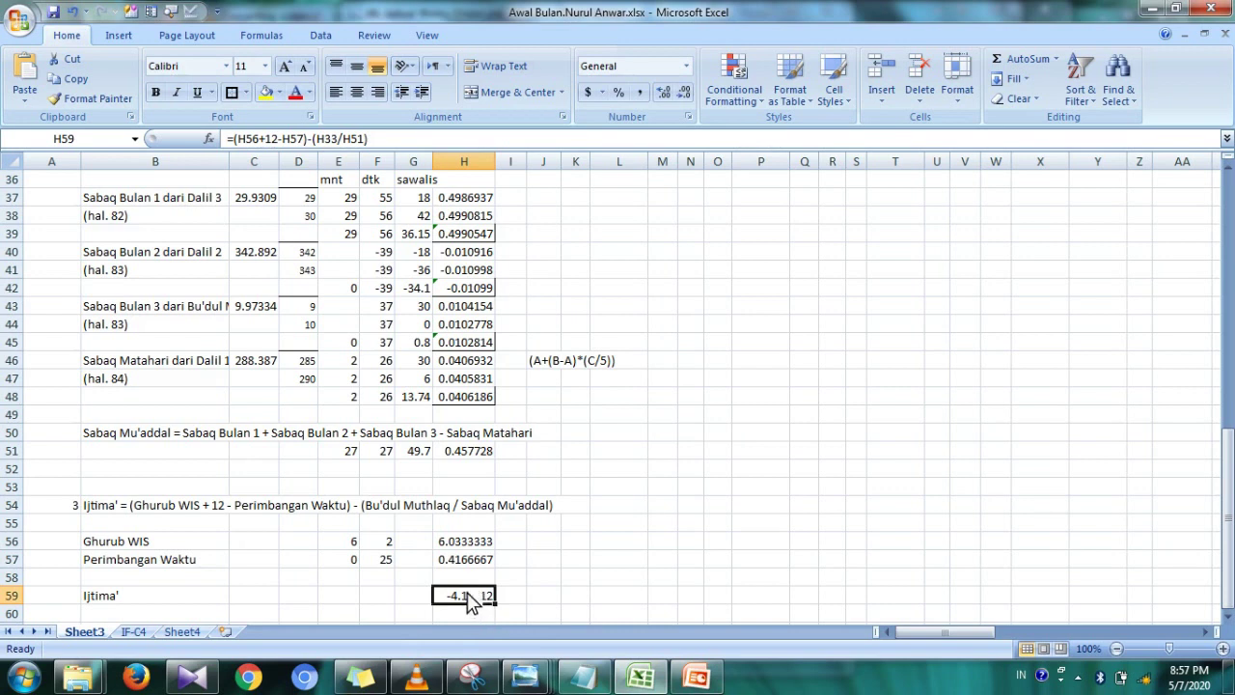
left_click(420, 680)
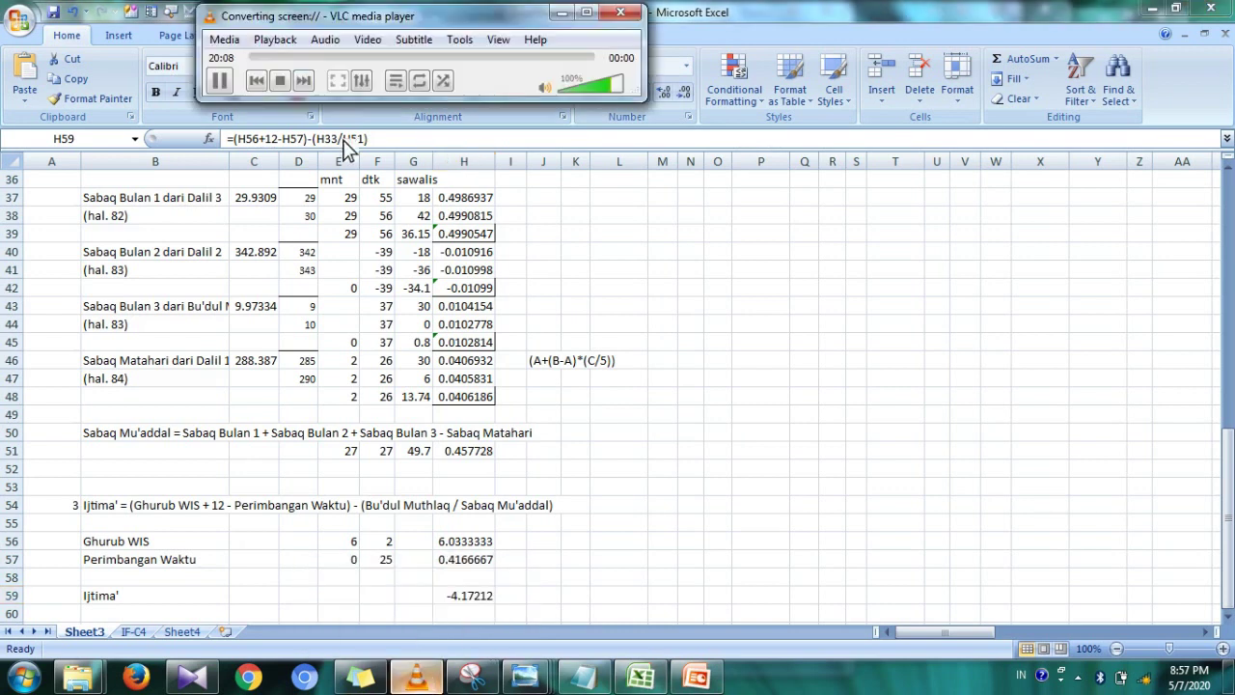